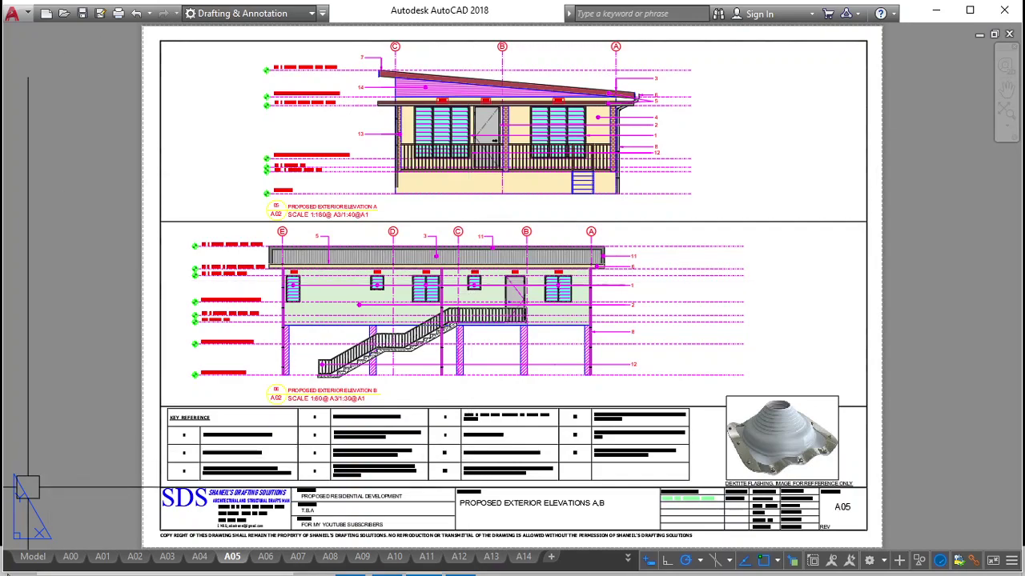
In model space, rotate the window-selected floor plan 90 degrees about a picked base point.
left_click(33, 557)
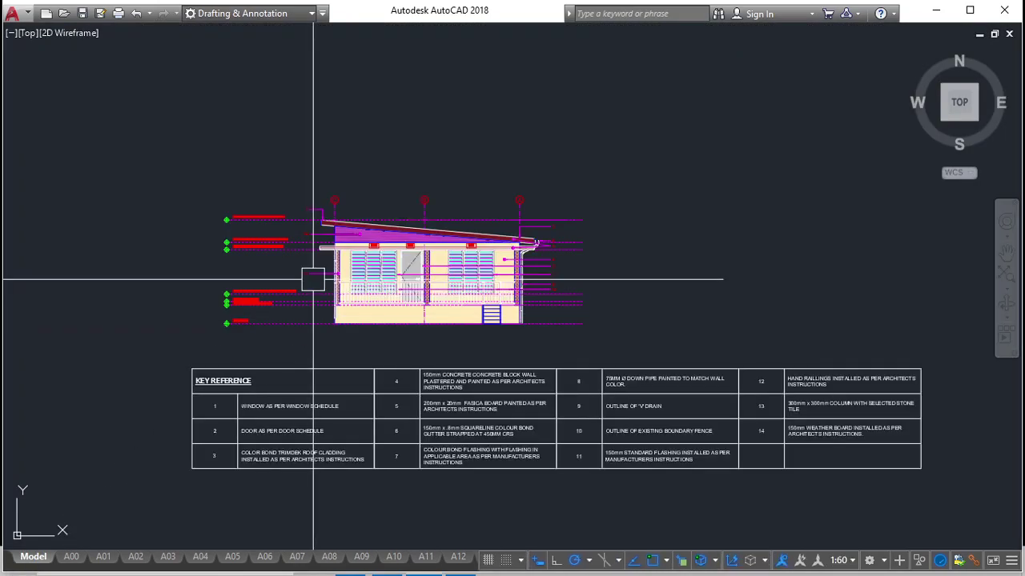
scroll(348, 315, "down", 3)
scroll(347, 315, "down", 3)
scroll(311, 347, "down", 2)
scroll(293, 184, "up", 8)
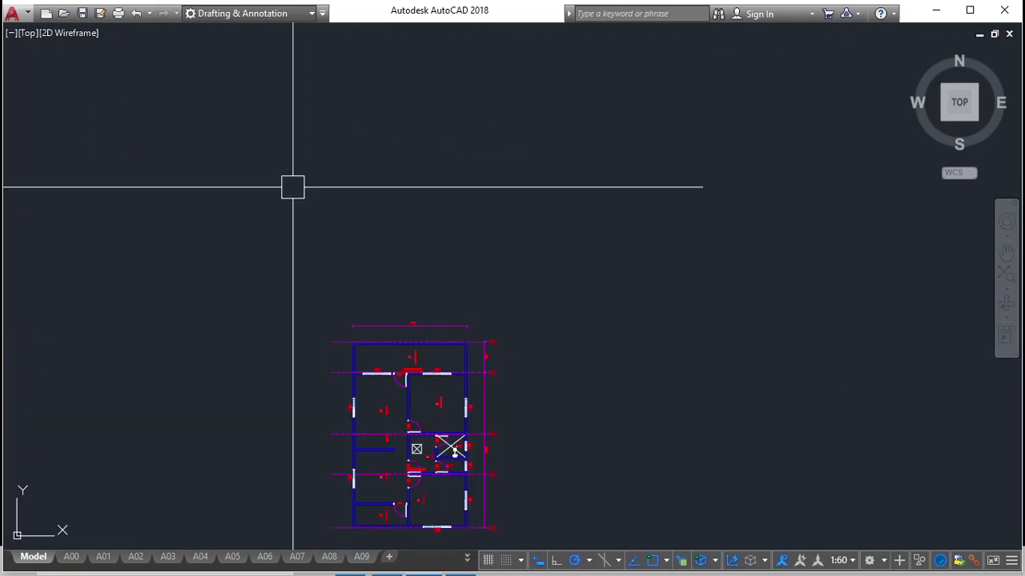
scroll(320, 322, "up", 2)
scroll(338, 291, "down", 5)
scroll(358, 347, "up", 2)
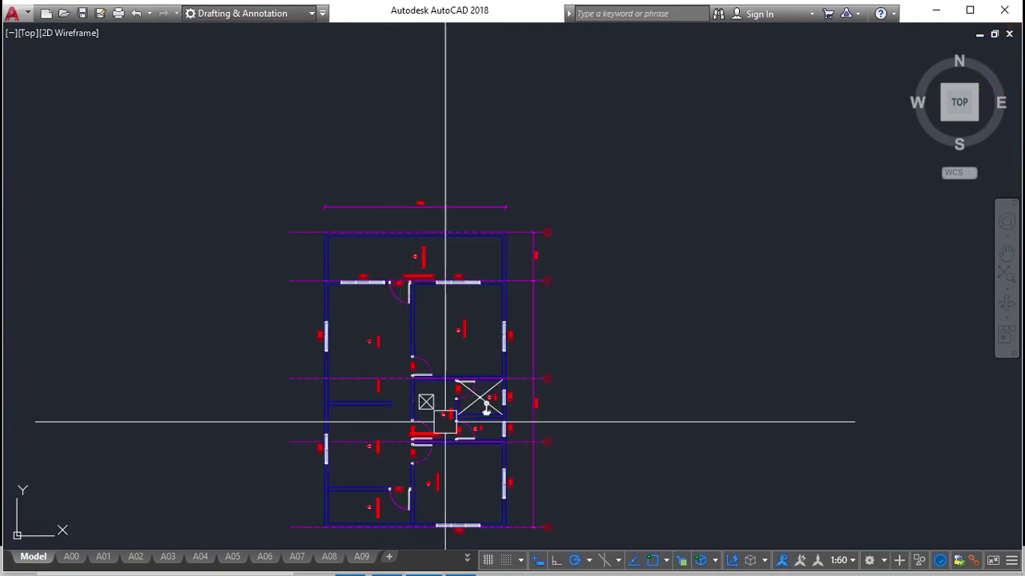
scroll(391, 333, "down", 5)
scroll(391, 334, "up", 3)
scroll(400, 344, "up", 2)
scroll(391, 336, "down", 2)
left_click(473, 428)
left_click(332, 250)
type("m")
key("Return")
scroll(336, 316, "up", 1)
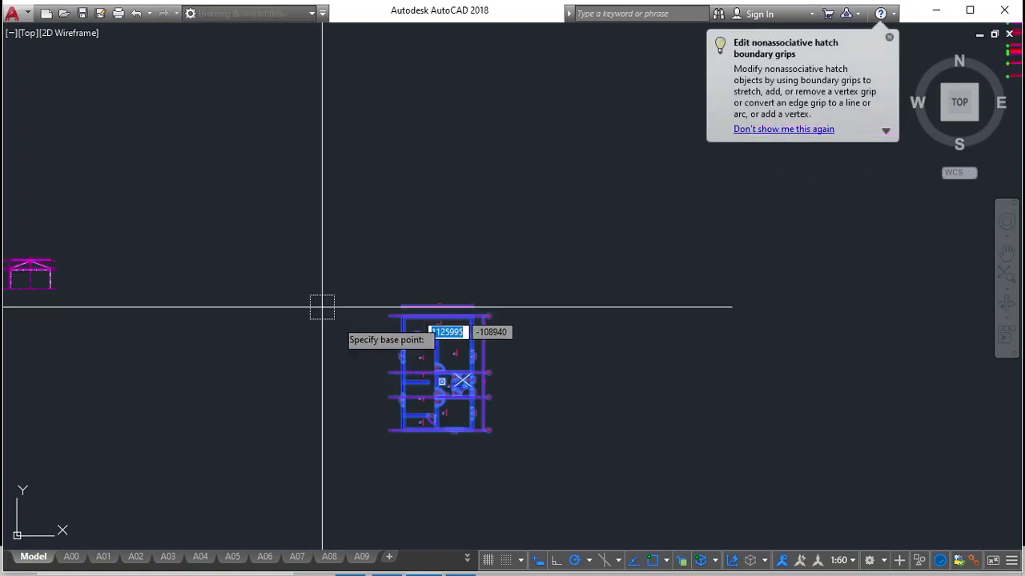
scroll(376, 326, "up", 1)
left_click(393, 316)
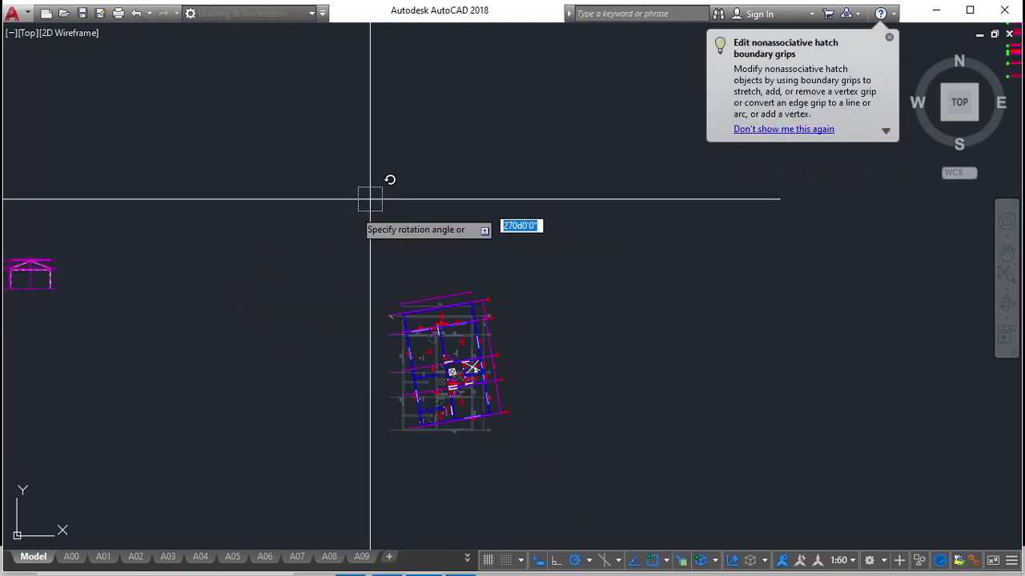
type("90")
key("Return")
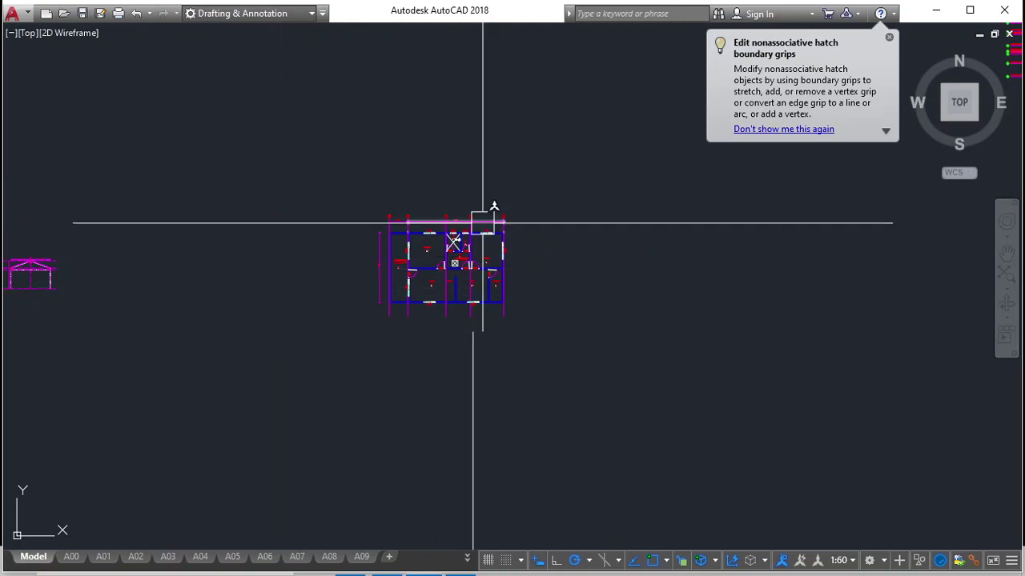
scroll(460, 228, "up", 5)
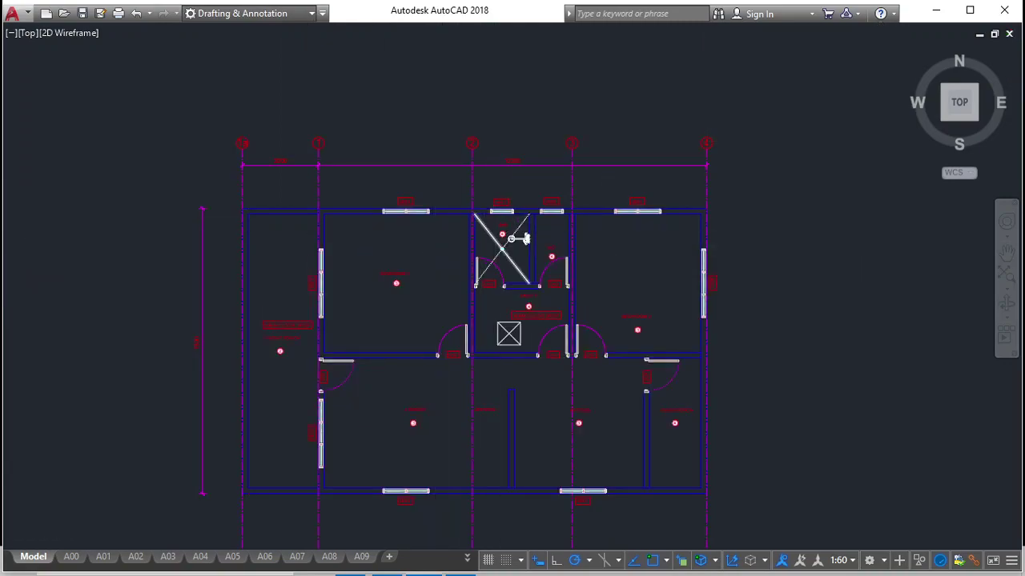
scroll(691, 167, "down", 3)
scroll(296, 261, "down", 3)
scroll(547, 222, "down", 2)
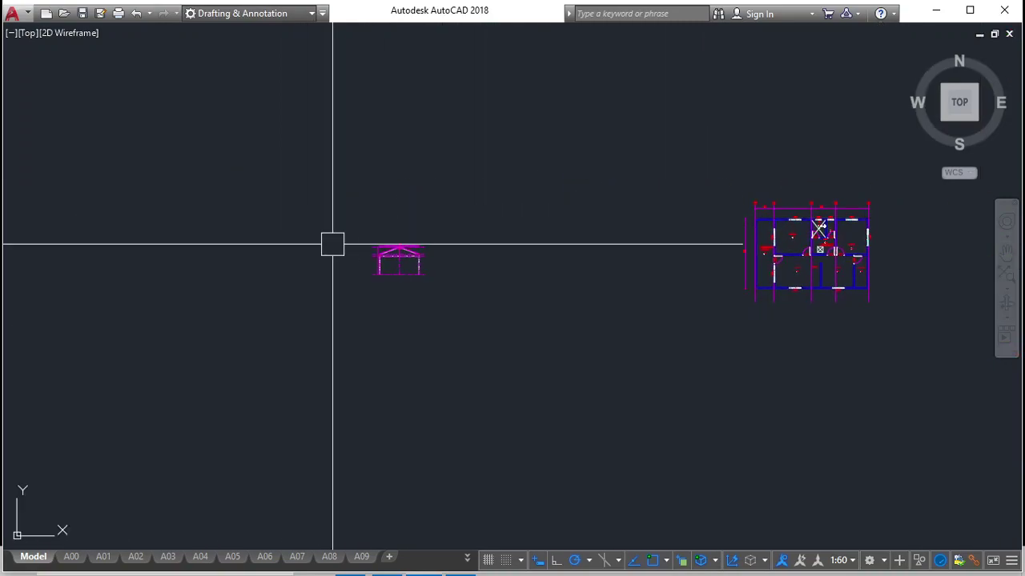
scroll(370, 256, "up", 3)
scroll(441, 270, "up", 5)
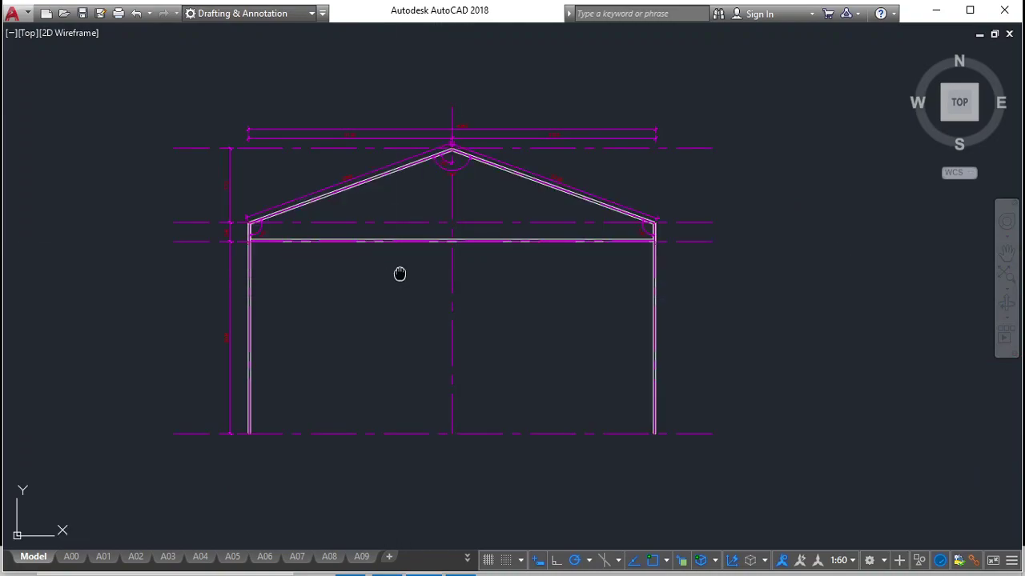
mouse_move(400, 274)
middle_mouse_down()
mouse_move(393, 311)
mouse_move(405, 320)
middle_mouse_up()
scroll(393, 304, "up", 2)
scroll(392, 304, "down", 2)
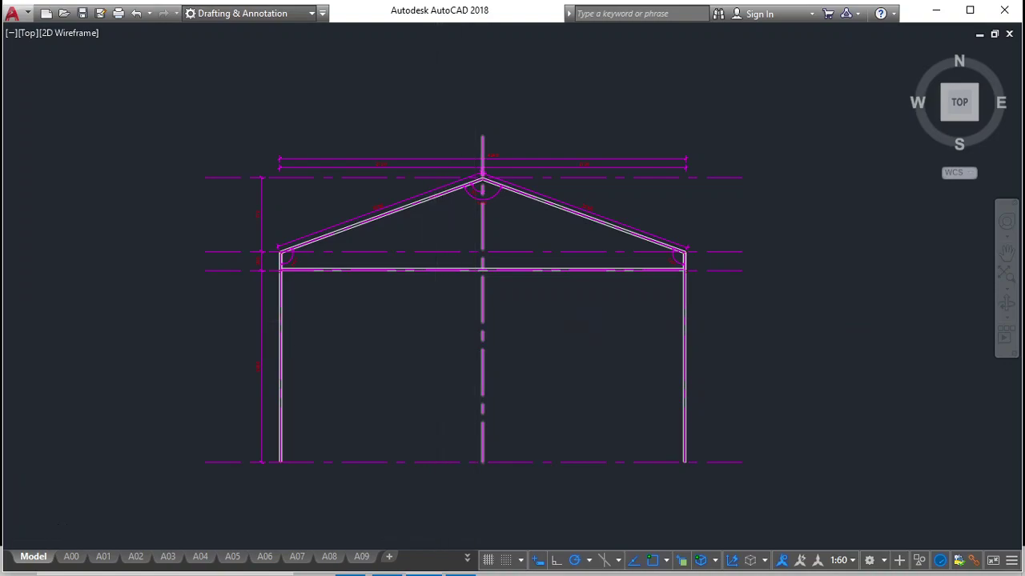
scroll(423, 320, "down", 2)
scroll(481, 325, "down", 8)
scroll(480, 325, "down", 3)
Place a horizontal construction line above the floor plan.
middle_click_drag(480, 325, 449, 352)
scroll(595, 320, "up", 4)
scroll(595, 320, "up", 5)
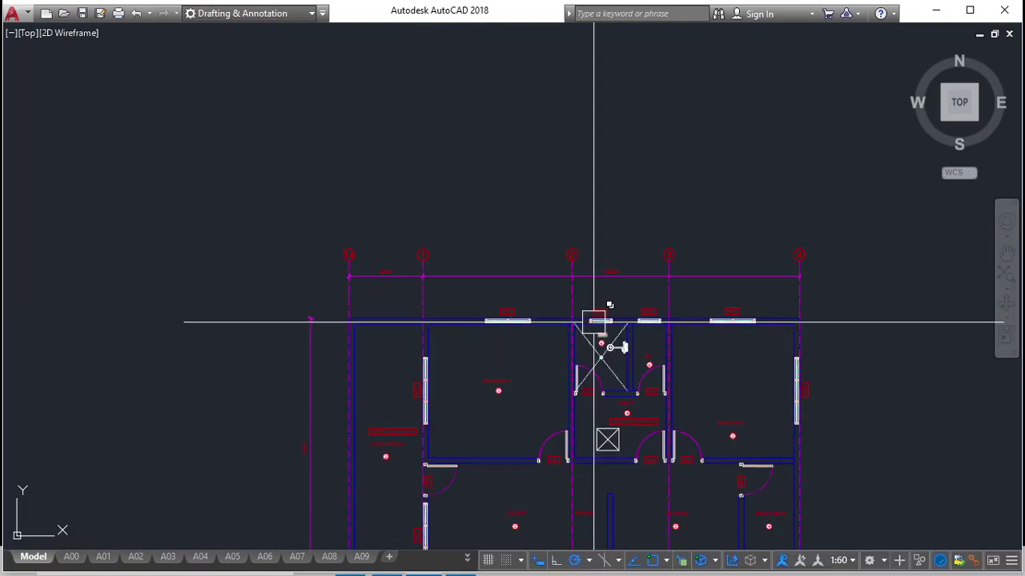
scroll(506, 332, "down", 4)
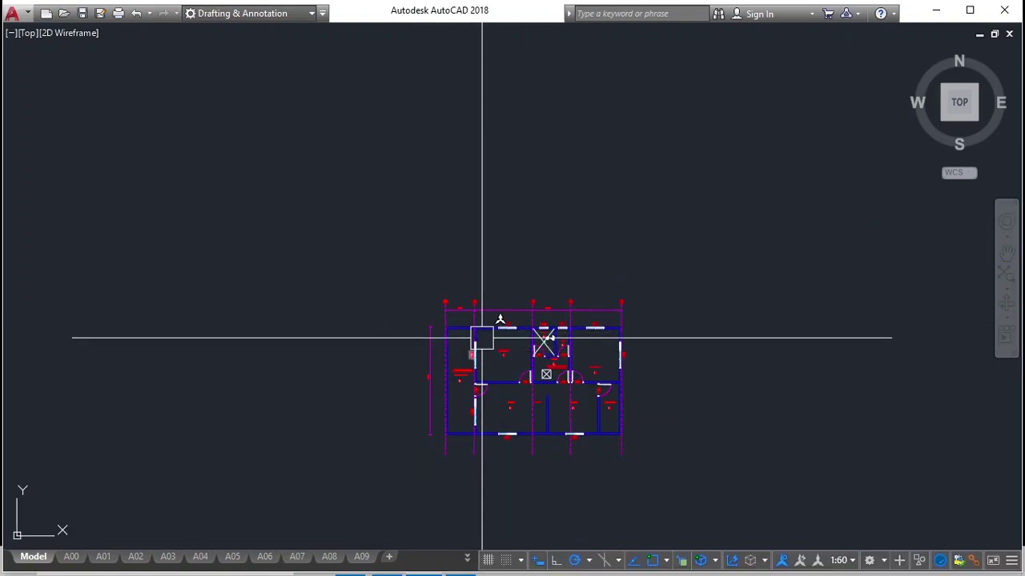
type("xl")
key("Return")
type("h")
key("Return")
left_click(638, 253)
key("Escape")
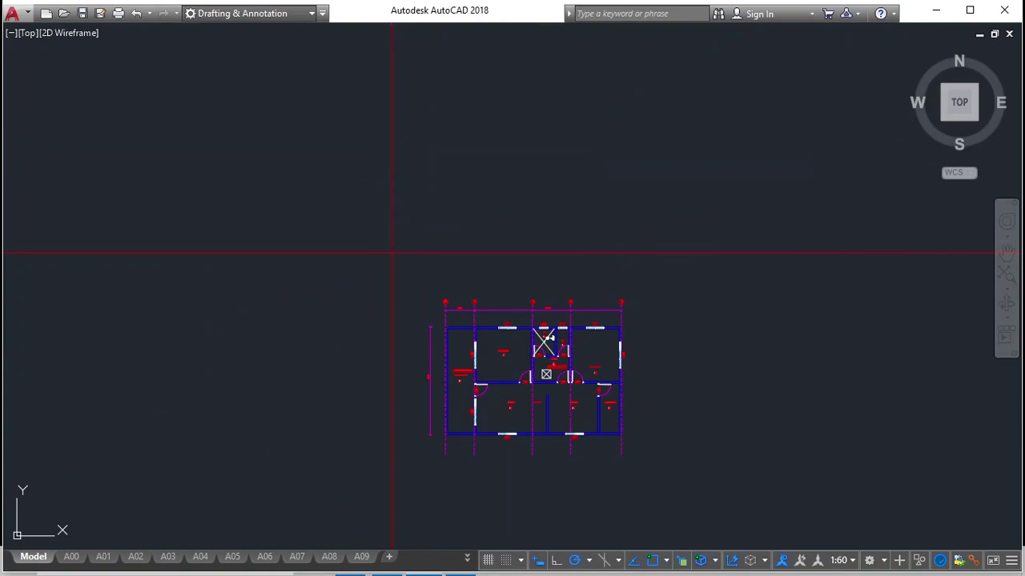
Move the construction lines from their intersection onto the floor plan's corner.
key("Return")
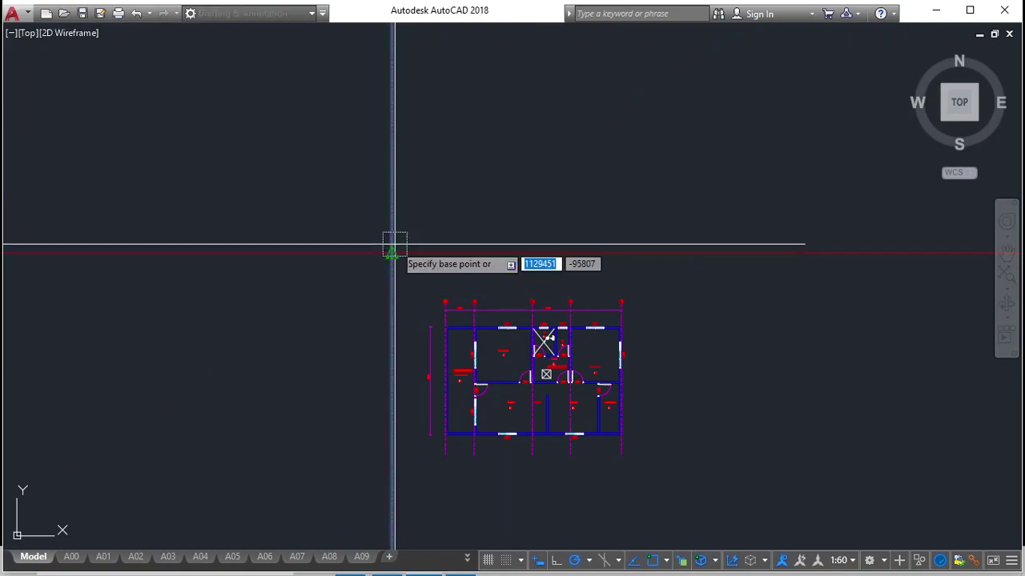
left_click(391, 253)
scroll(439, 315, "up", 5)
scroll(466, 279, "up", 5)
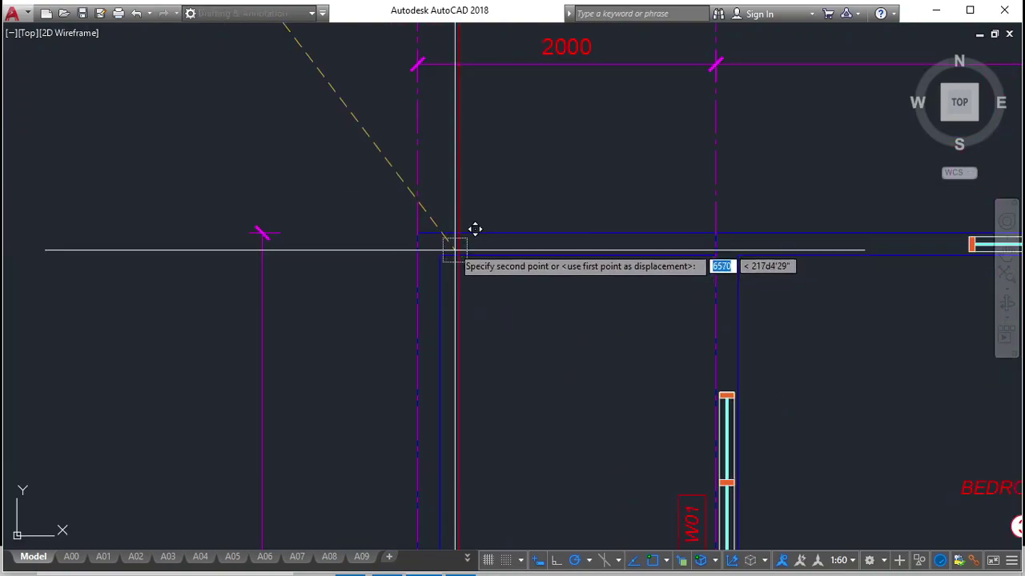
left_click(437, 211)
scroll(432, 200, "down", 5)
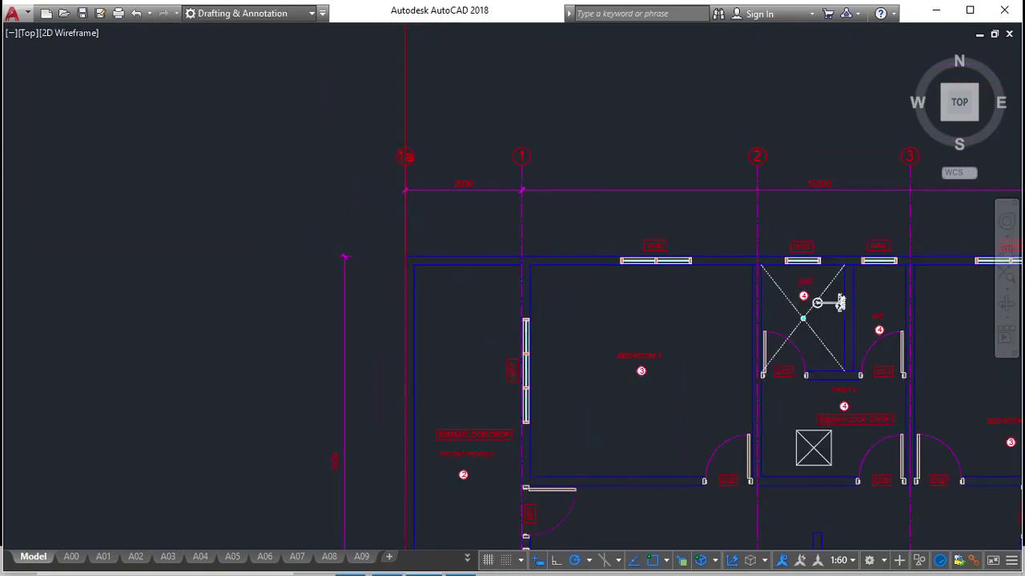
Copy the vertical construction line from its intersection base point.
left_click(429, 91)
left_click(404, 102)
key("Return")
left_click(417, 171)
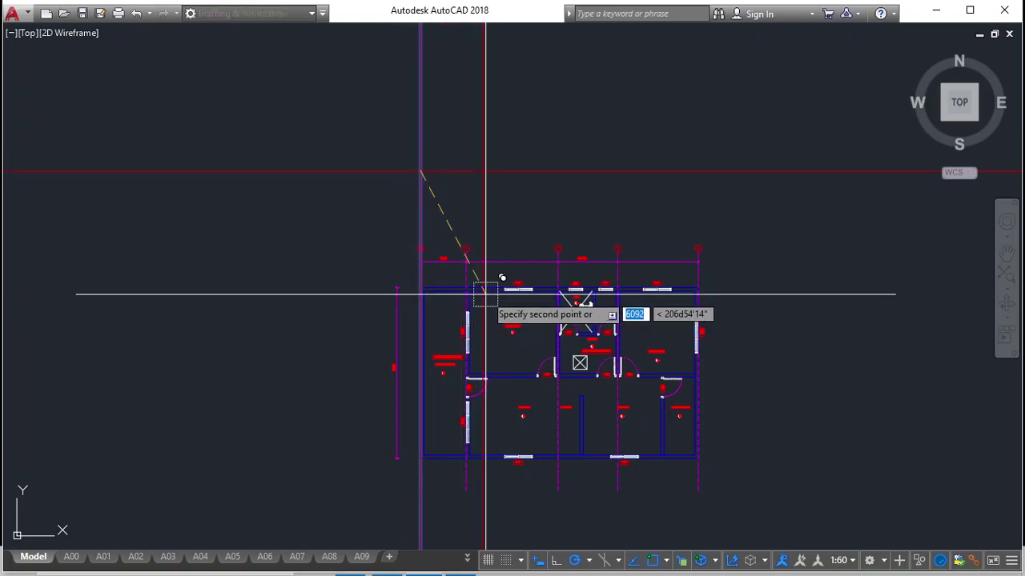
scroll(434, 292, "up", 4)
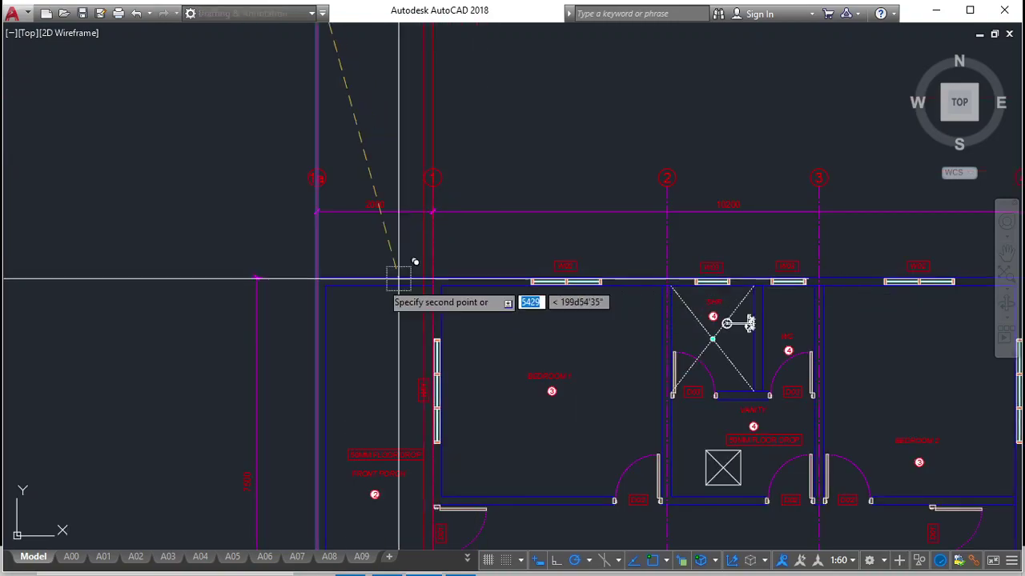
scroll(400, 268, "down", 4)
scroll(565, 299, "up", 2)
scroll(503, 272, "up", 2)
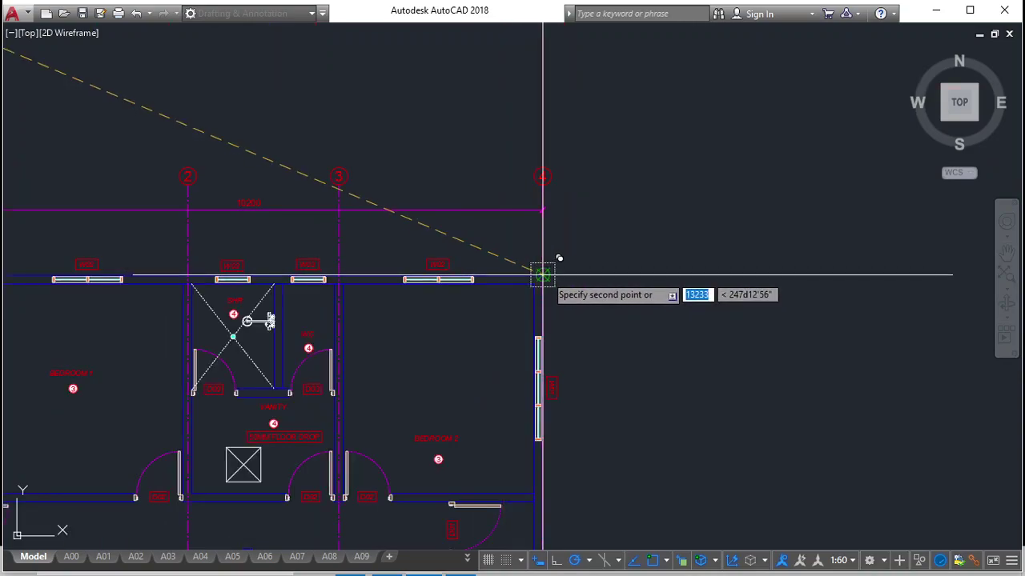
scroll(503, 291, "down", 3)
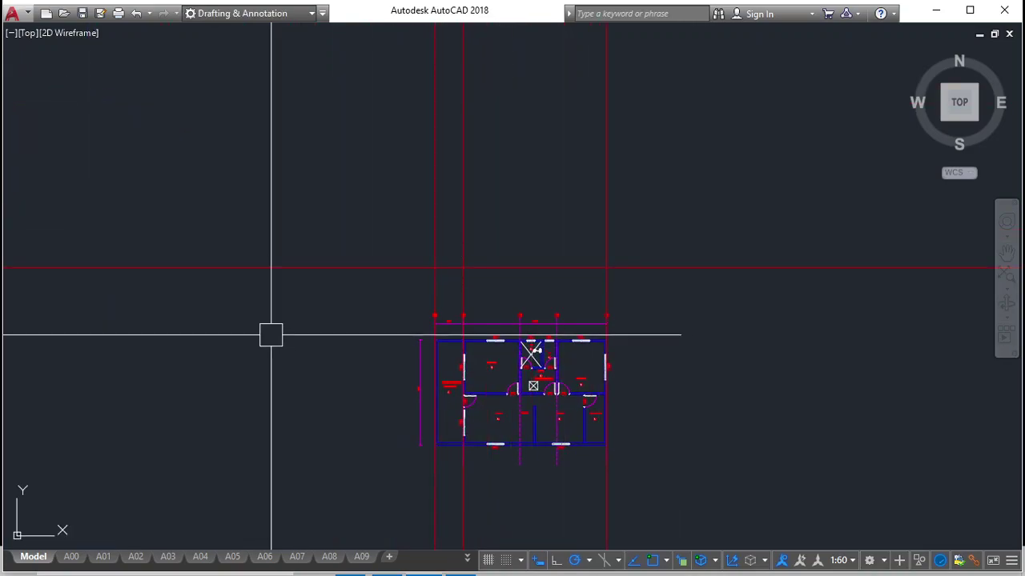
Offset the horizontal construction line 750 upward.
middle_click_drag(274, 336, 371, 313)
scroll(371, 313, "down", 5)
middle_click_drag(421, 386, 601, 361)
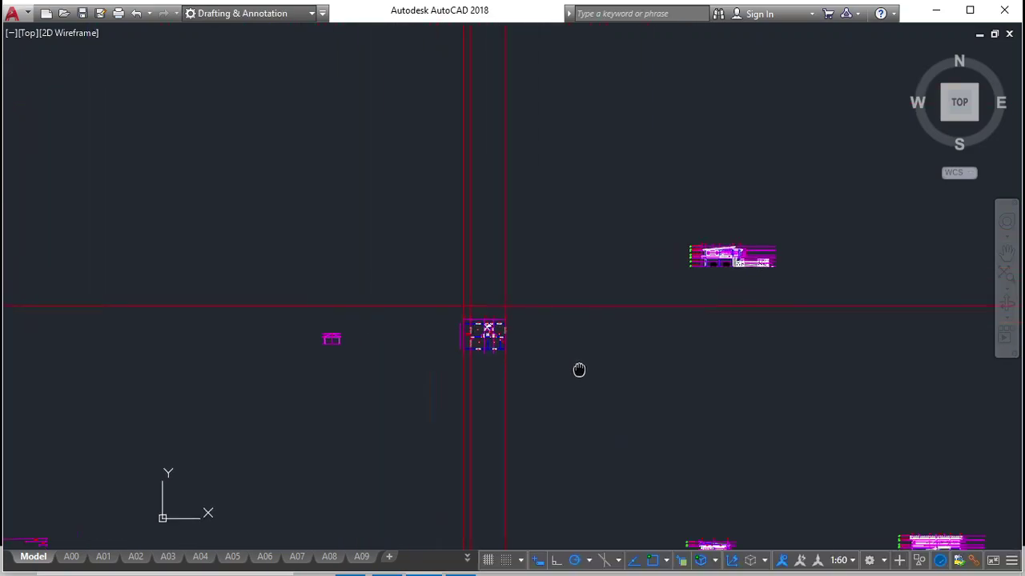
scroll(555, 281, "up", 3)
scroll(535, 300, "up", 3)
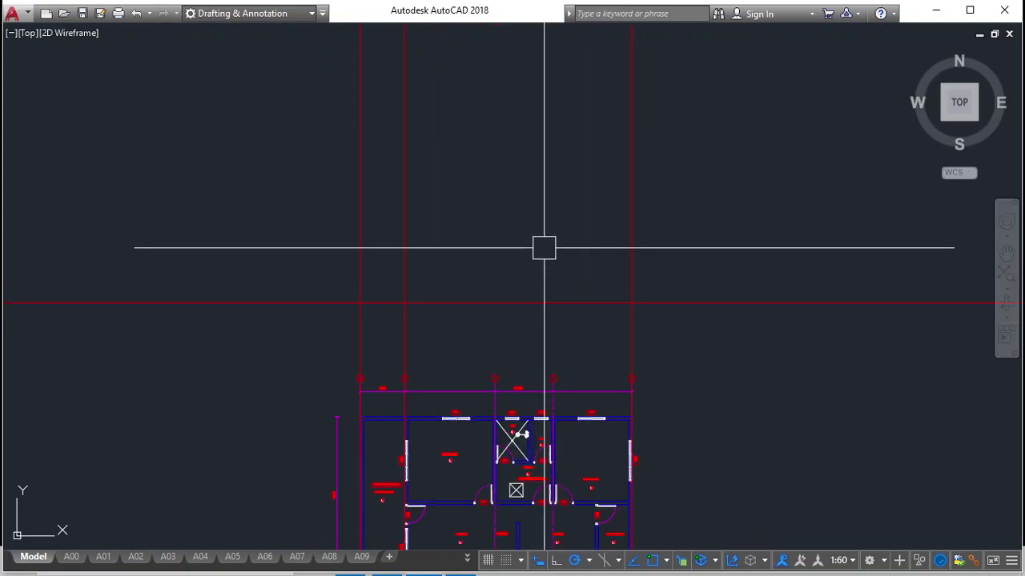
left_click(500, 302)
key("Escape")
type("o")
key("Return")
type("750")
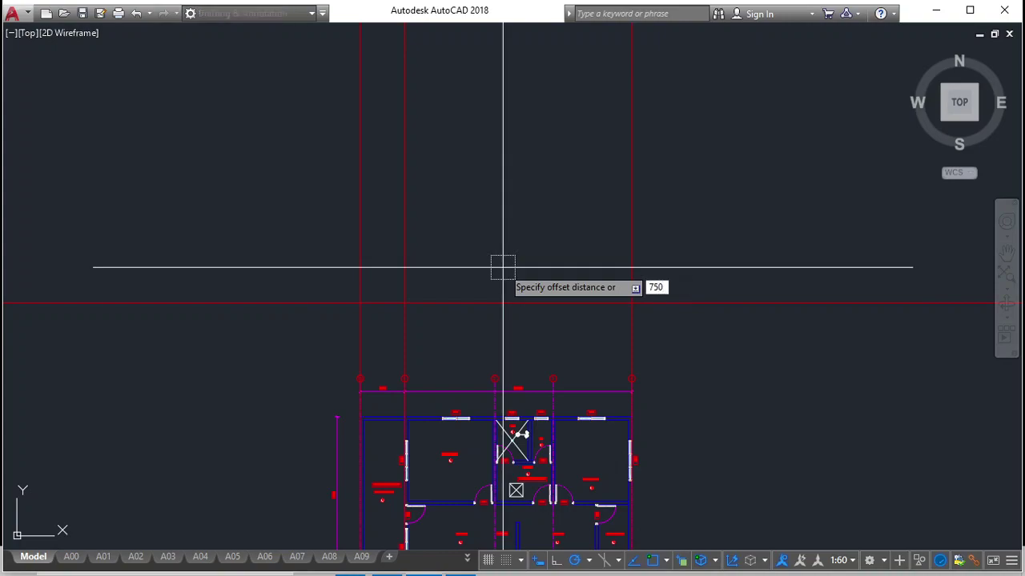
key("Return")
left_click(743, 304)
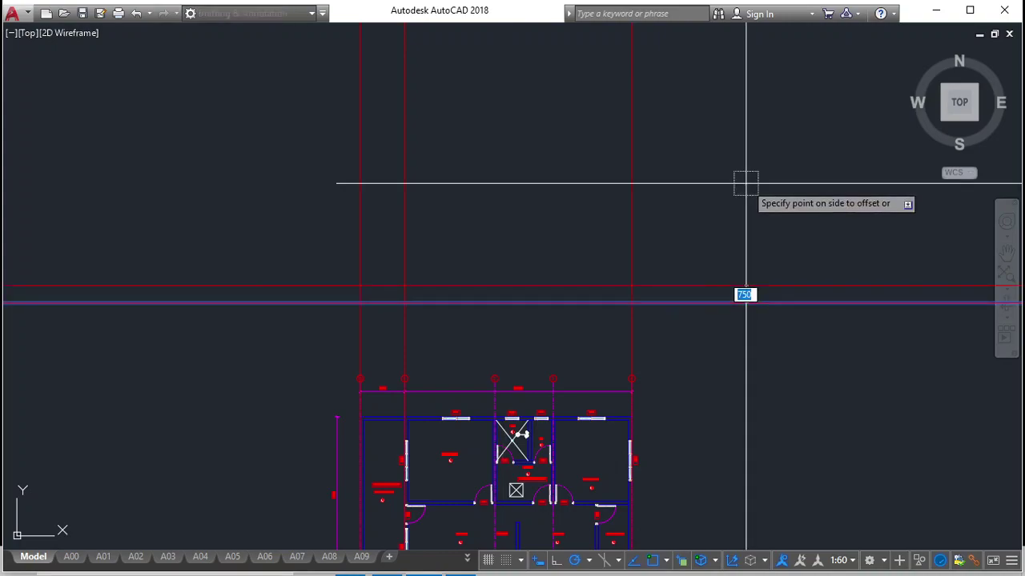
left_click(744, 241)
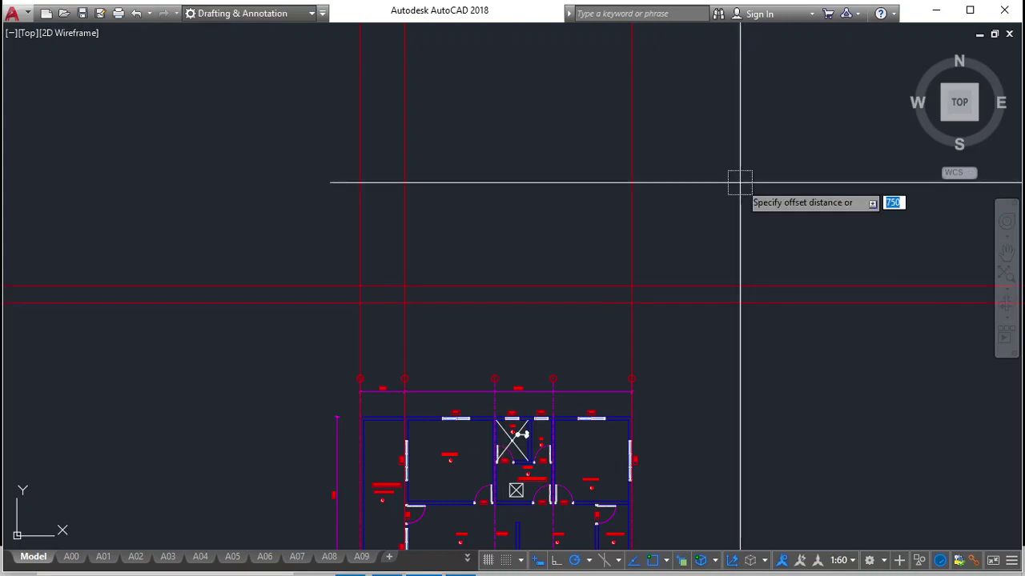
Add further level lines above, at 1450 and then a 150 offset.
key("Return")
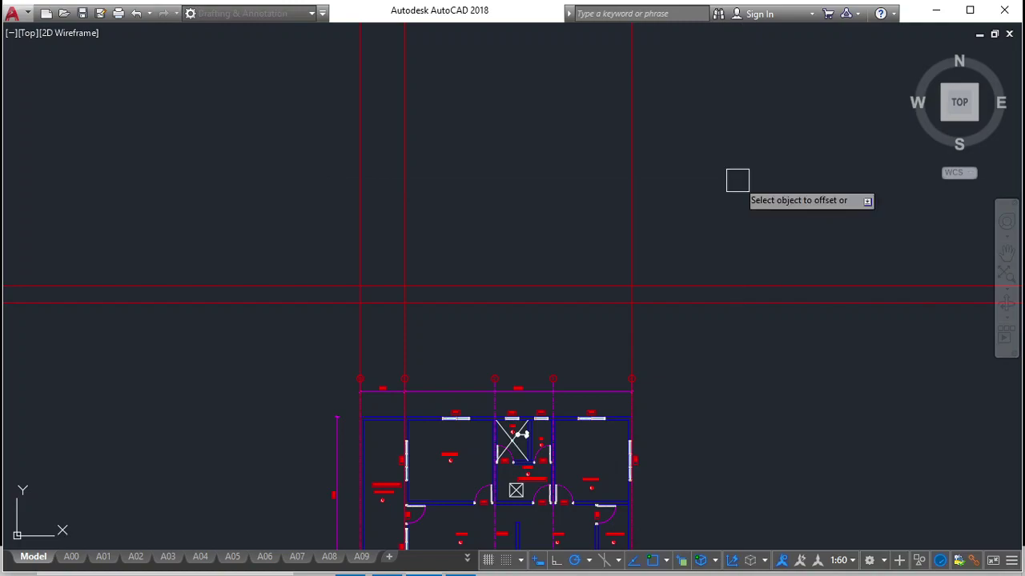
key("Escape")
key("Return")
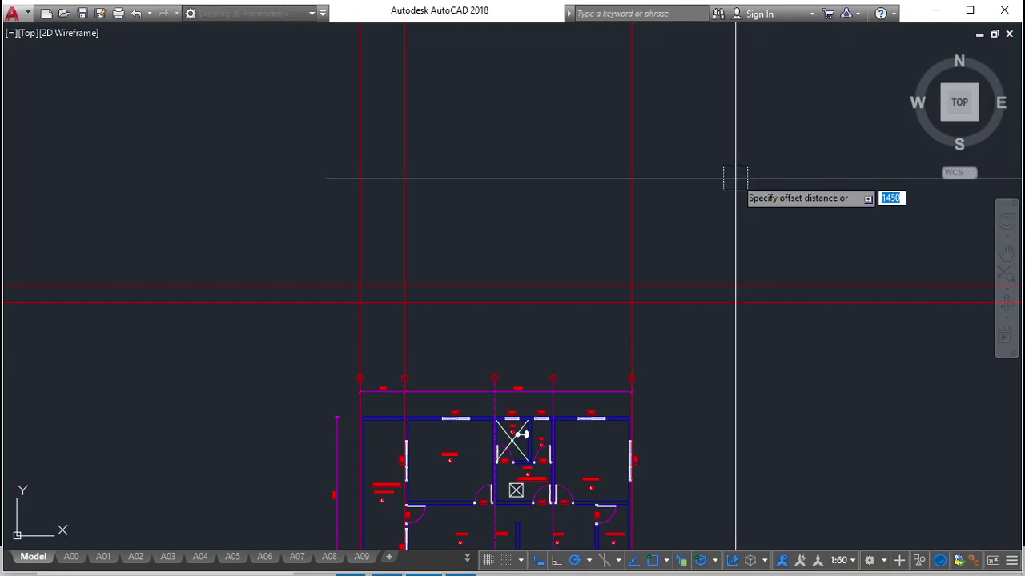
left_click(686, 284)
left_click(656, 208)
Offset a level line 2400 upward.
left_click(578, 273)
key("Return")
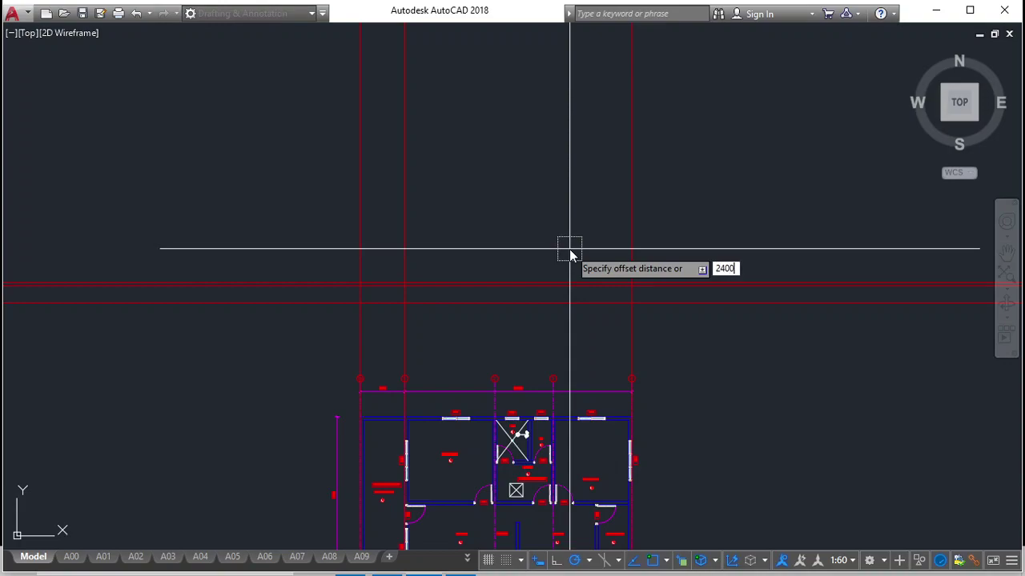
left_click(574, 282)
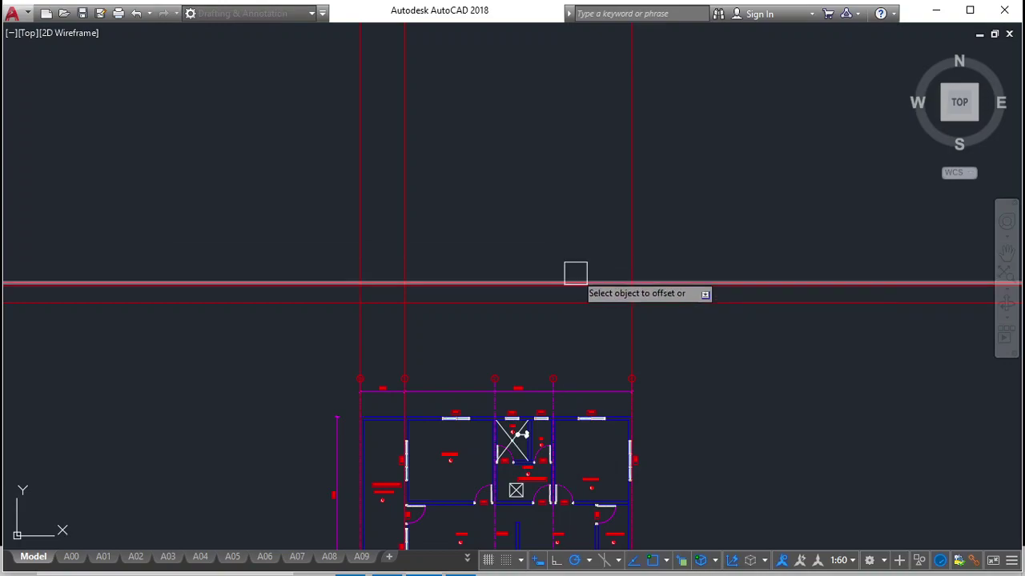
left_click(595, 192)
Draw a first rectangle between two corner points near the roof-edge level line.
key("Escape")
middle_click_drag(515, 263, 519, 242)
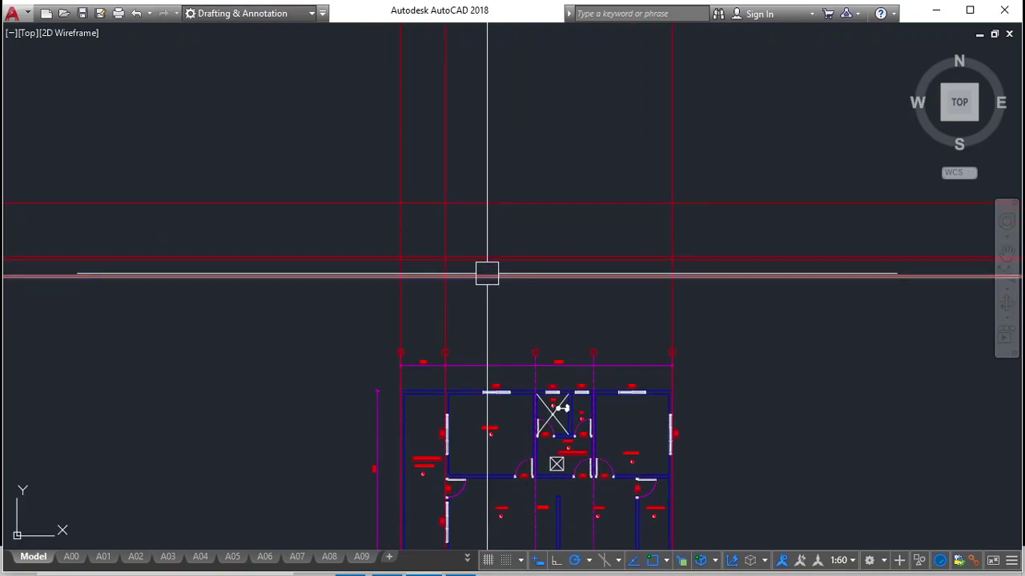
type("rec")
key("Return")
left_click(400, 201)
left_click(667, 275)
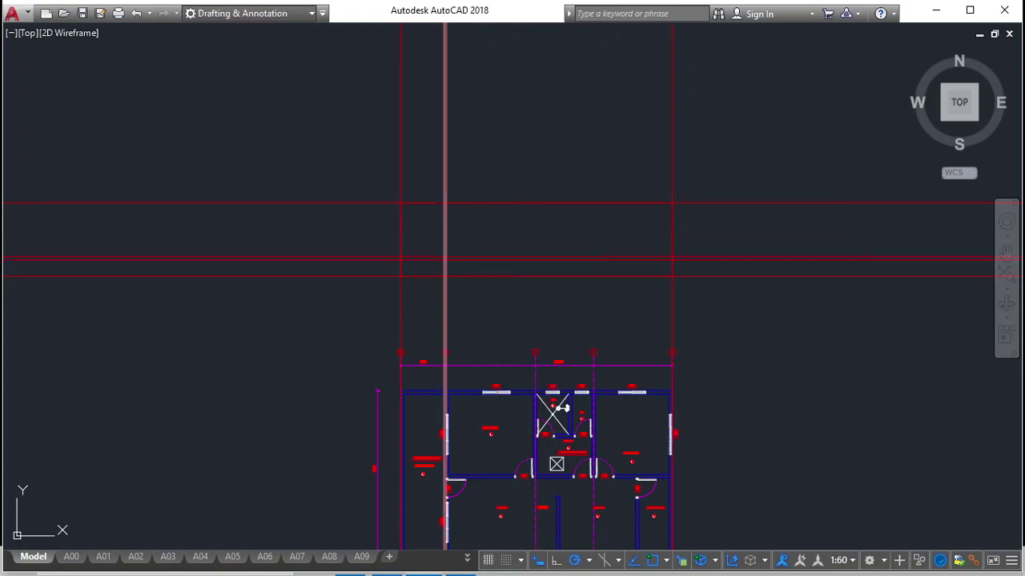
scroll(447, 256, "up", 3)
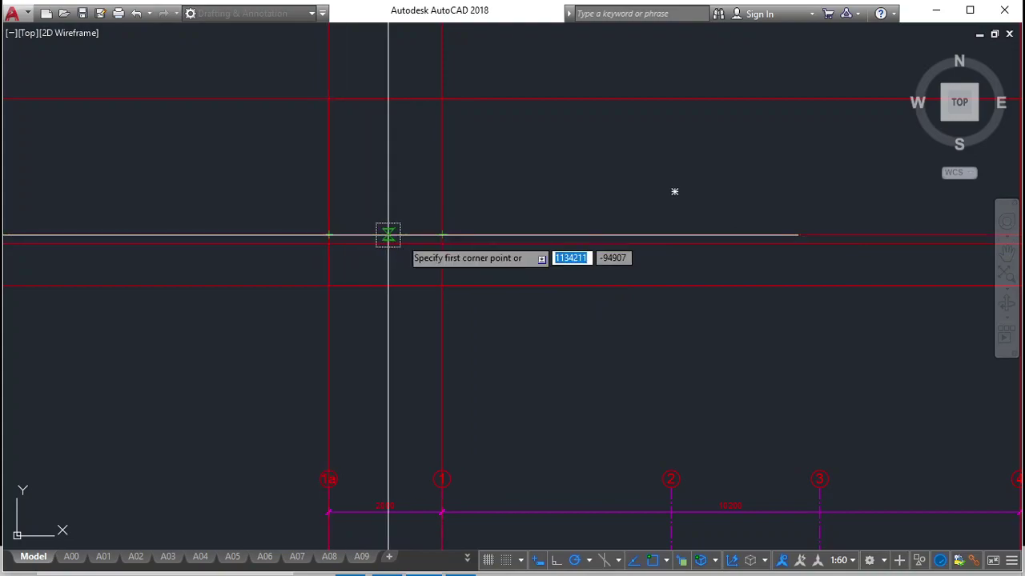
Draw the thin fascia rectangle from the level-line intersection to the next grid line.
left_click(442, 234)
scroll(393, 270, "down", 3)
scroll(560, 263, "up", 4)
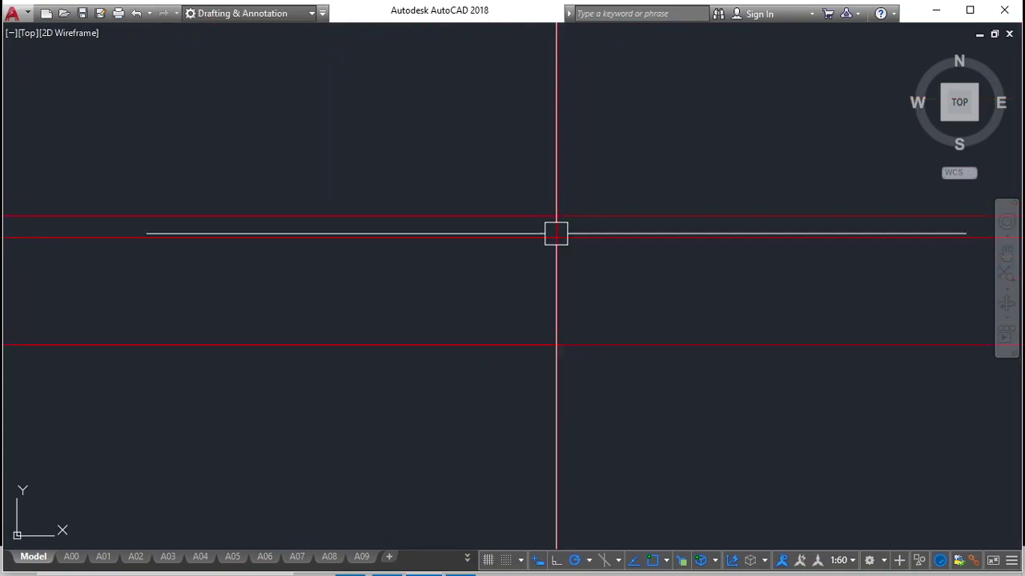
scroll(560, 264, "down", 3)
mouse_move(441, 296)
middle_mouse_down()
mouse_move(354, 298)
mouse_move(498, 245)
middle_mouse_up()
scroll(478, 237, "up", 3)
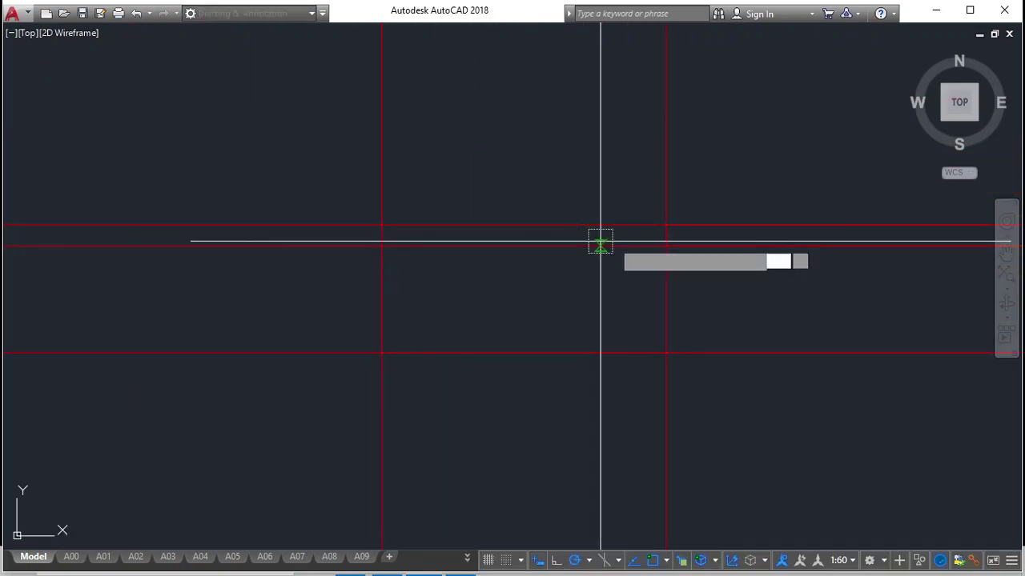
left_click(666, 233)
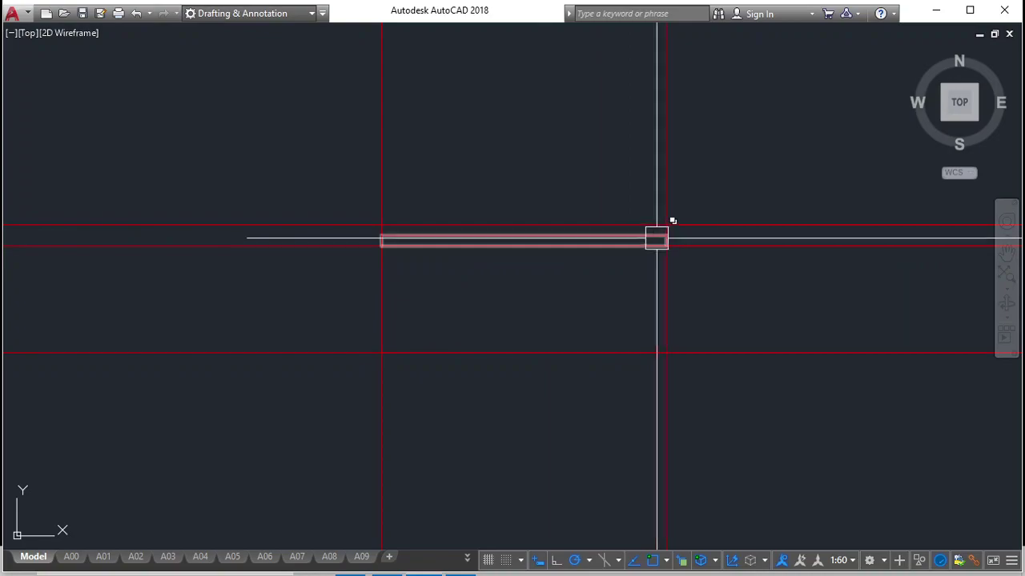
left_click(652, 238)
key("Escape")
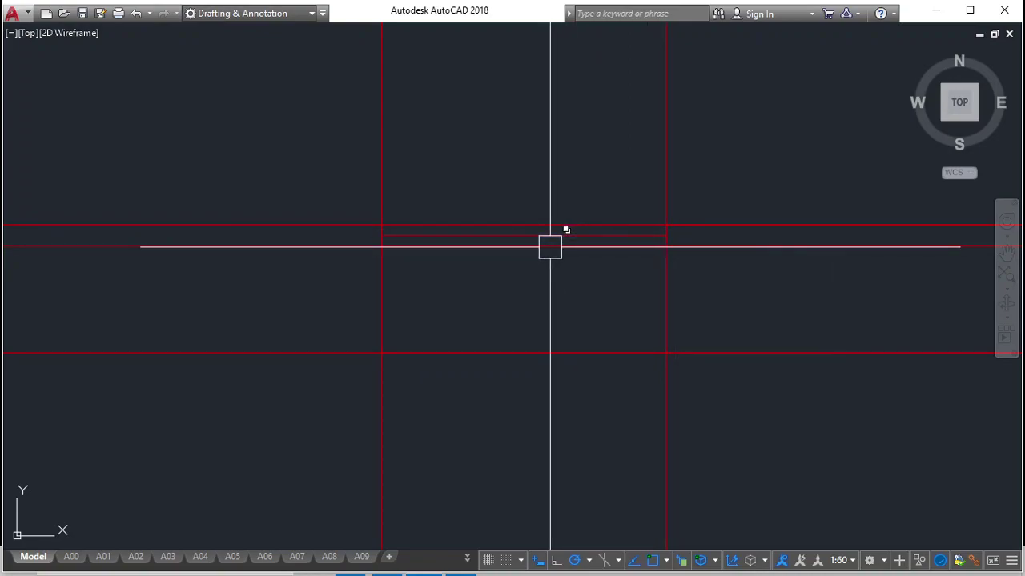
middle_click_drag(566, 230, 767, 481)
scroll(458, 321, "down", 2)
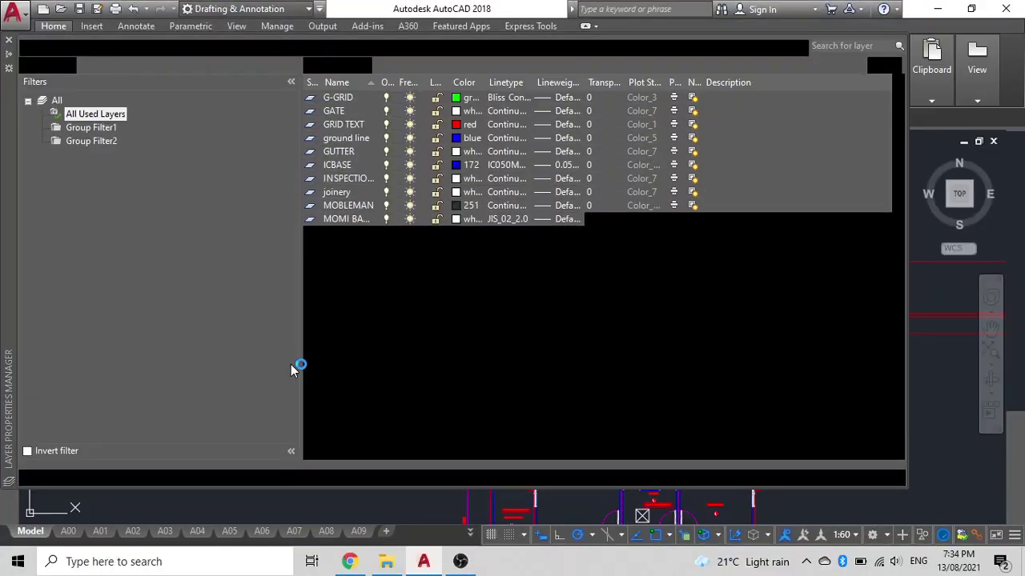
Close the Layer Properties Manager and restore the command line with Ctrl+9.
left_click(9, 40)
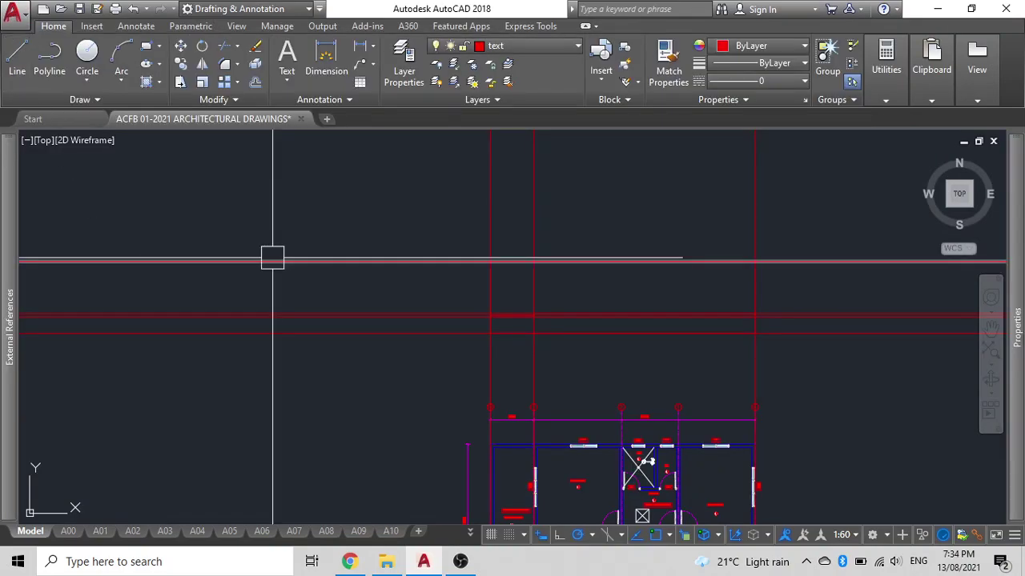
mouse_move(272, 257)
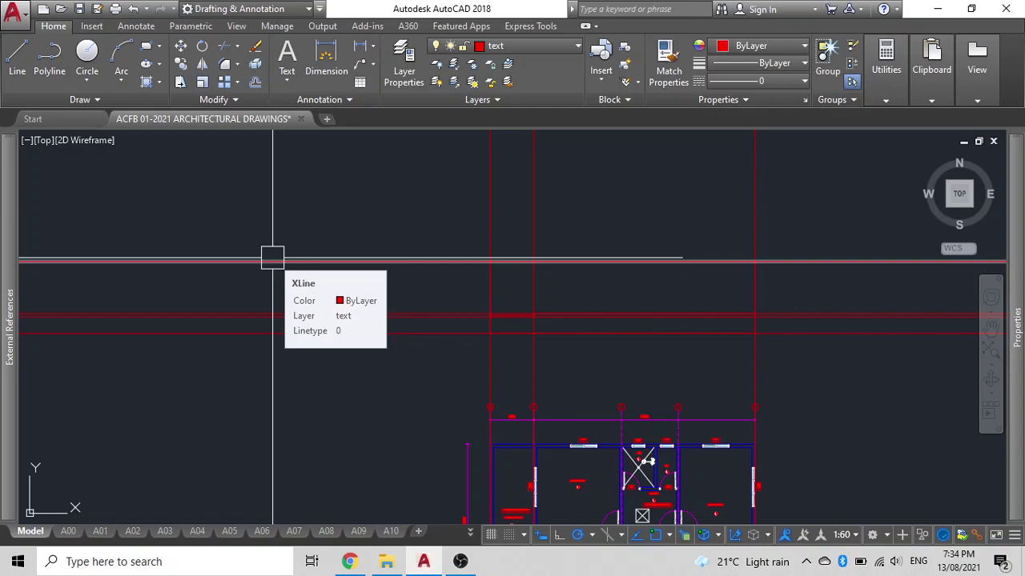
key("ctrl+9")
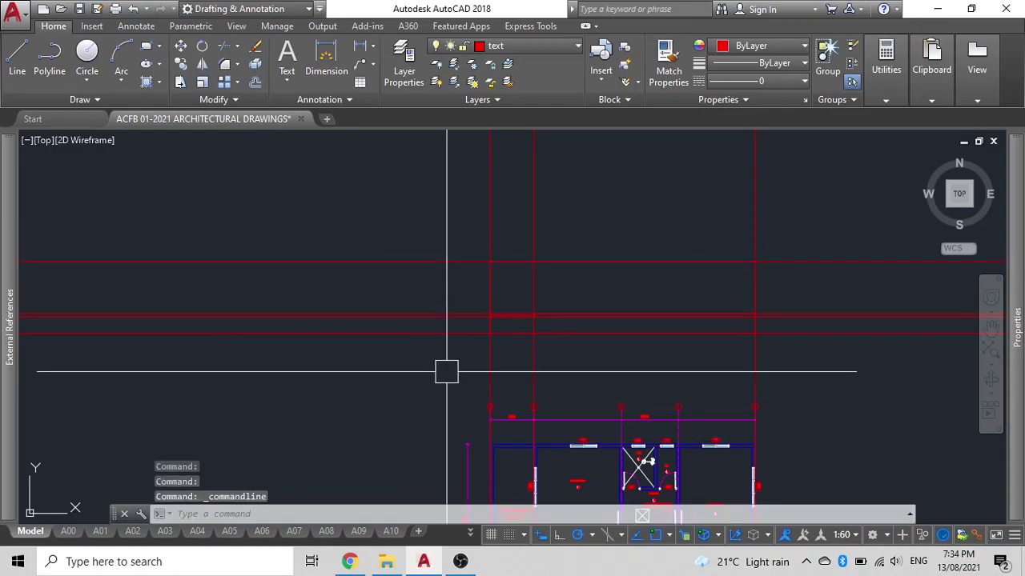
middle_click_drag(446, 370, 373, 366)
scroll(456, 324, "up", 5)
scroll(521, 288, "up", 2)
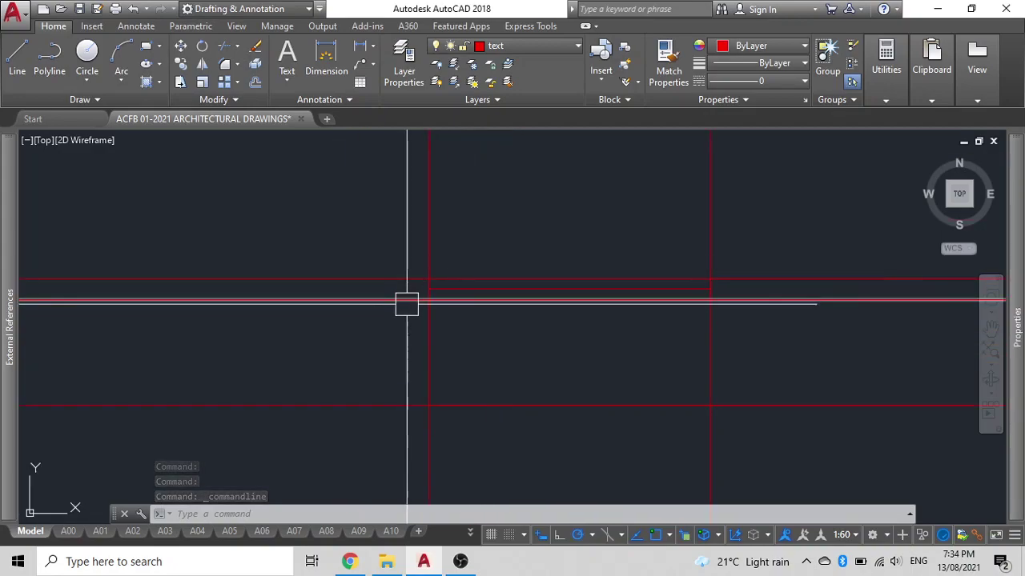
scroll(507, 293, "down", 4)
scroll(507, 293, "up", 3)
scroll(507, 276, "up", 1)
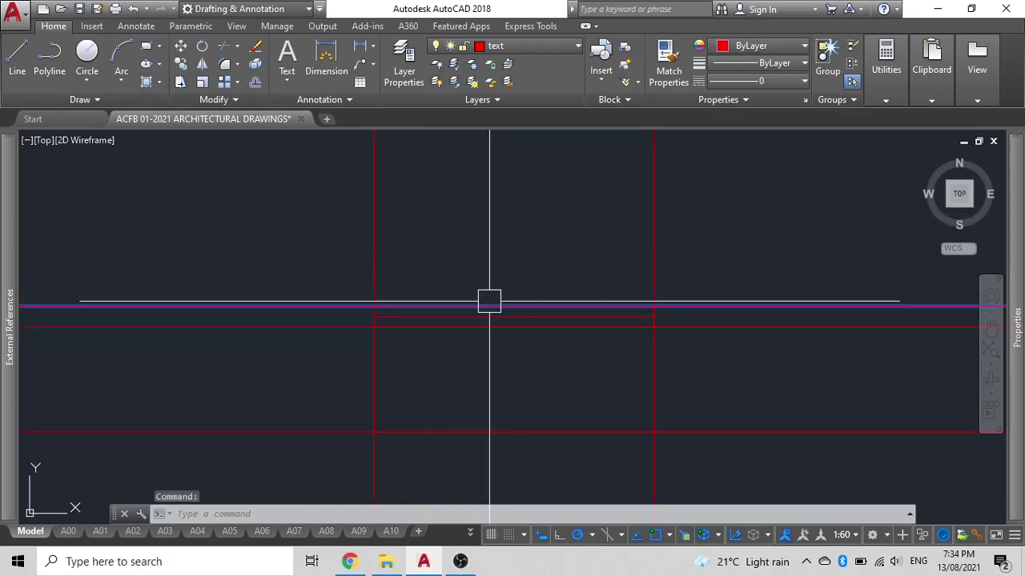
key("Escape")
scroll(489, 317, "up", 1)
key("Escape")
scroll(516, 273, "down", 1)
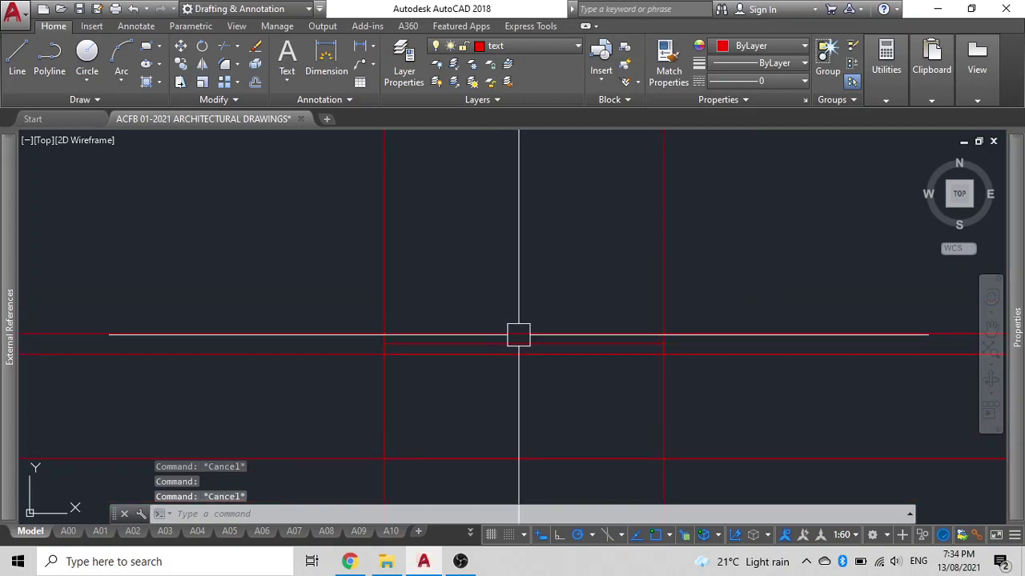
middle_click_drag(518, 336, 676, 328)
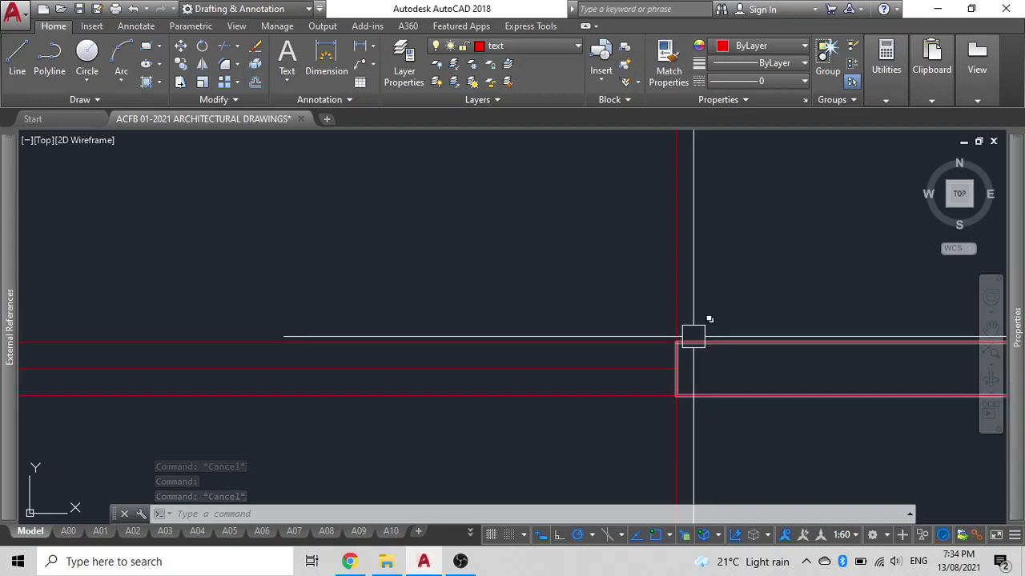
middle_click_drag(692, 336, 537, 328)
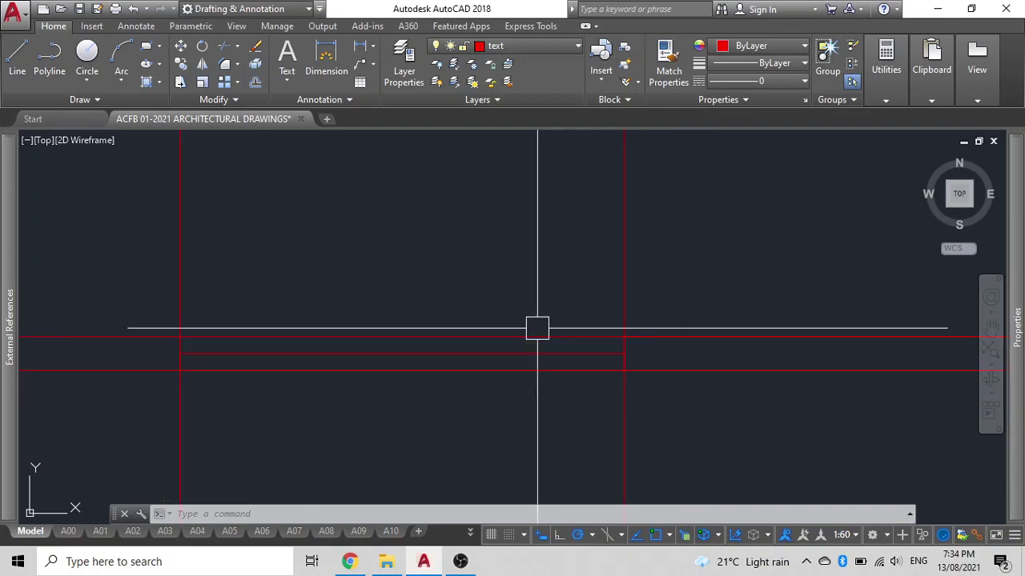
scroll(533, 328, "down", 2)
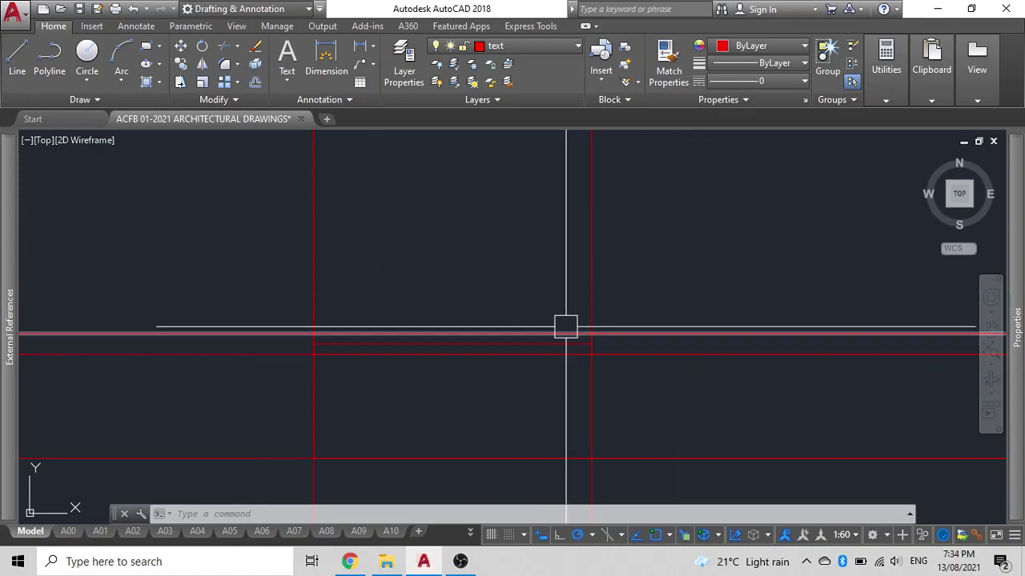
mouse_move(355, 379)
middle_mouse_down()
mouse_move(557, 378)
mouse_move(696, 351)
middle_mouse_up()
left_click(704, 362)
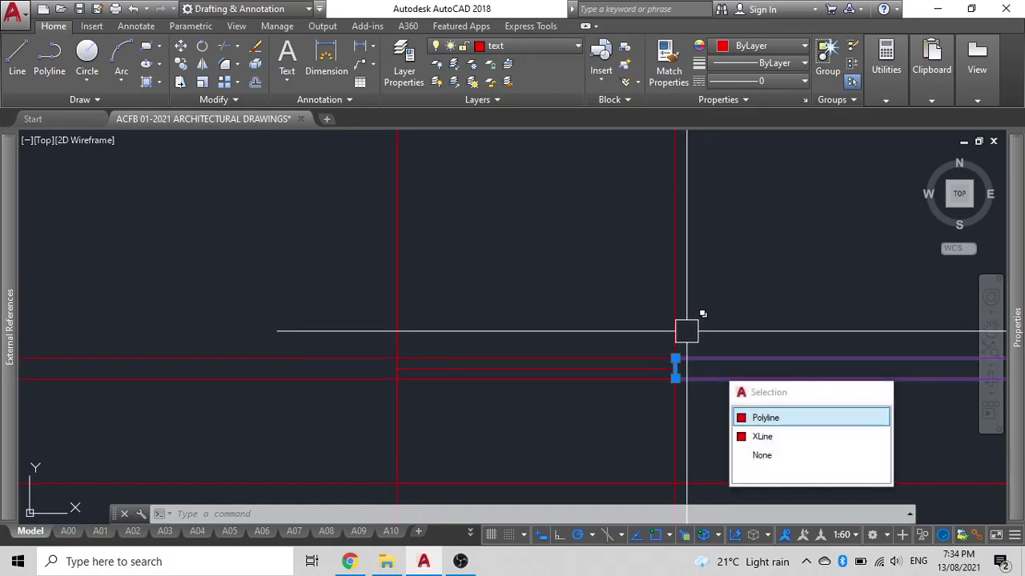
key("Escape")
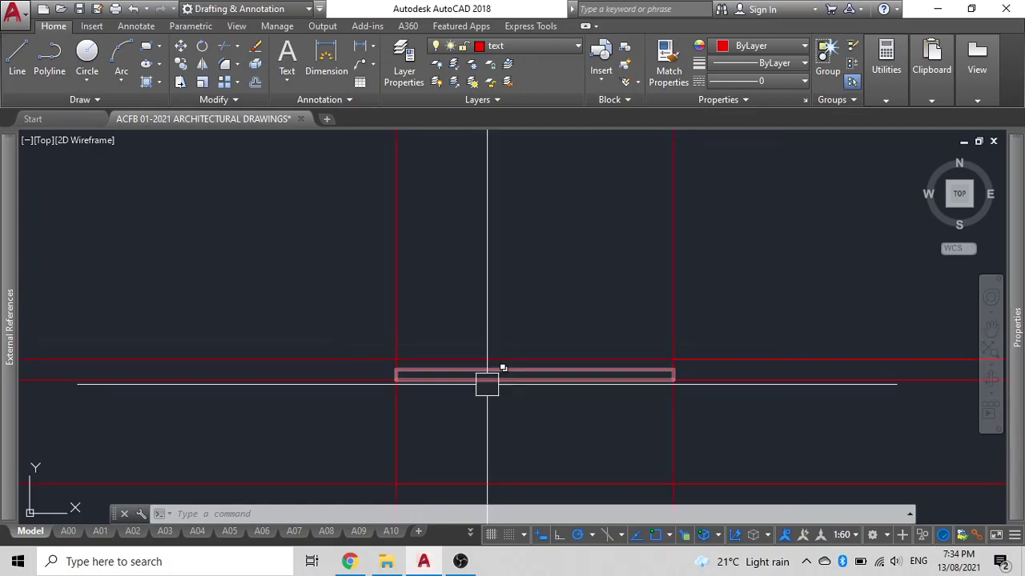
middle_click_drag(399, 417, 333, 414)
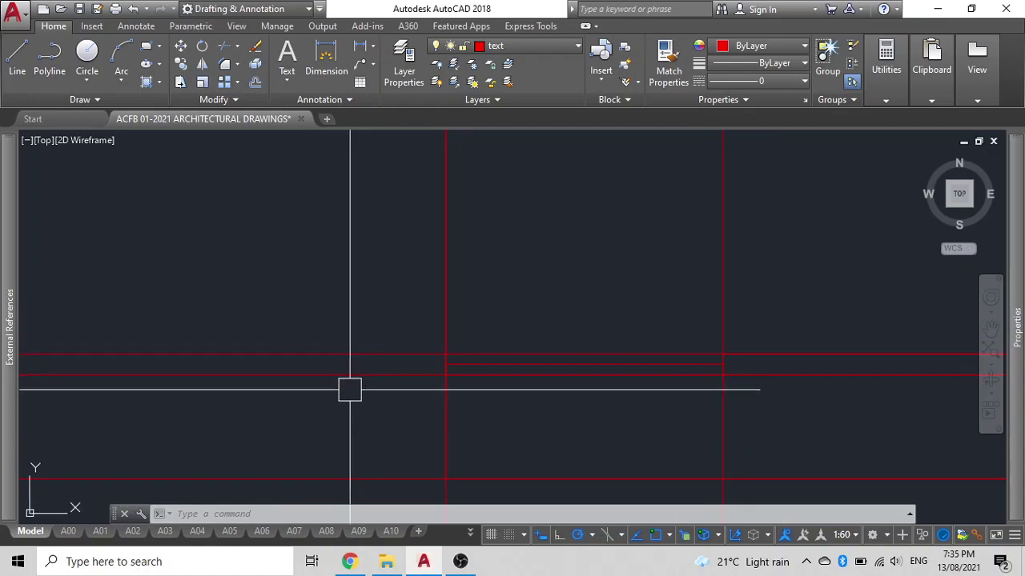
scroll(421, 366, "up", 4)
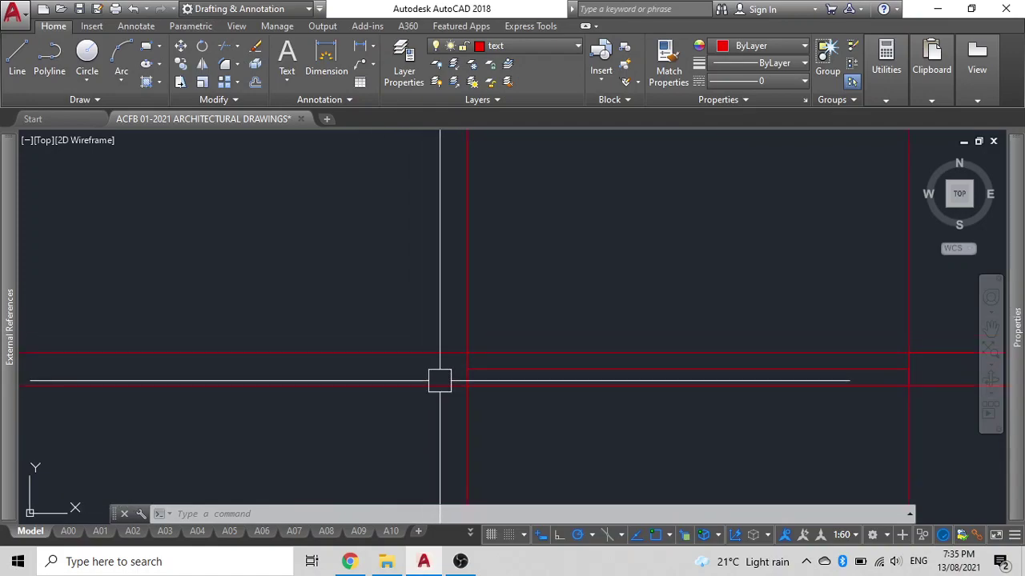
scroll(440, 381, "down", 2)
scroll(414, 400, "up", 2)
left_click(506, 374)
key("Escape")
key("Escape")
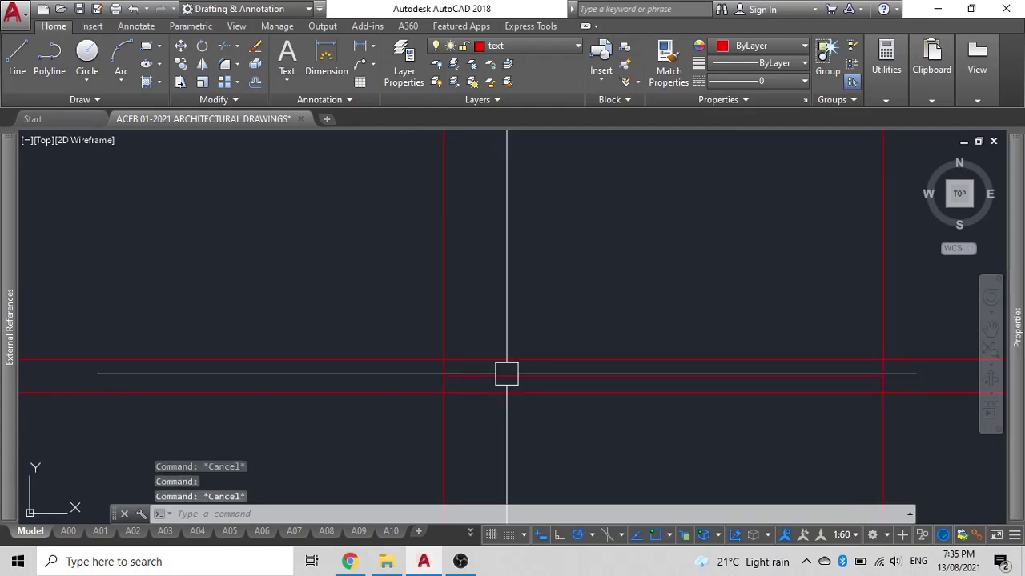
Delete the upper horizontal level line.
left_click(379, 393)
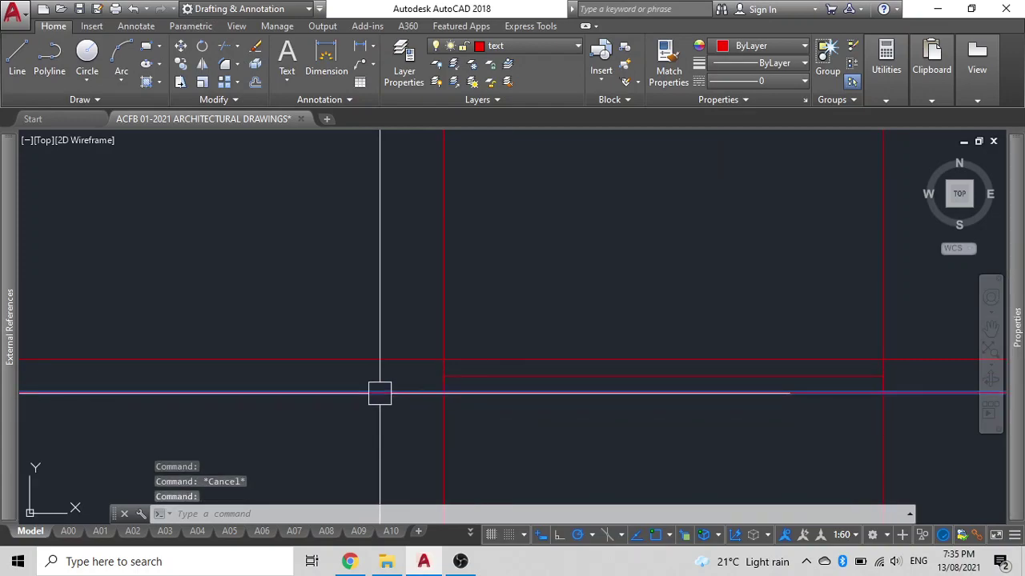
key("Escape")
left_click(380, 353)
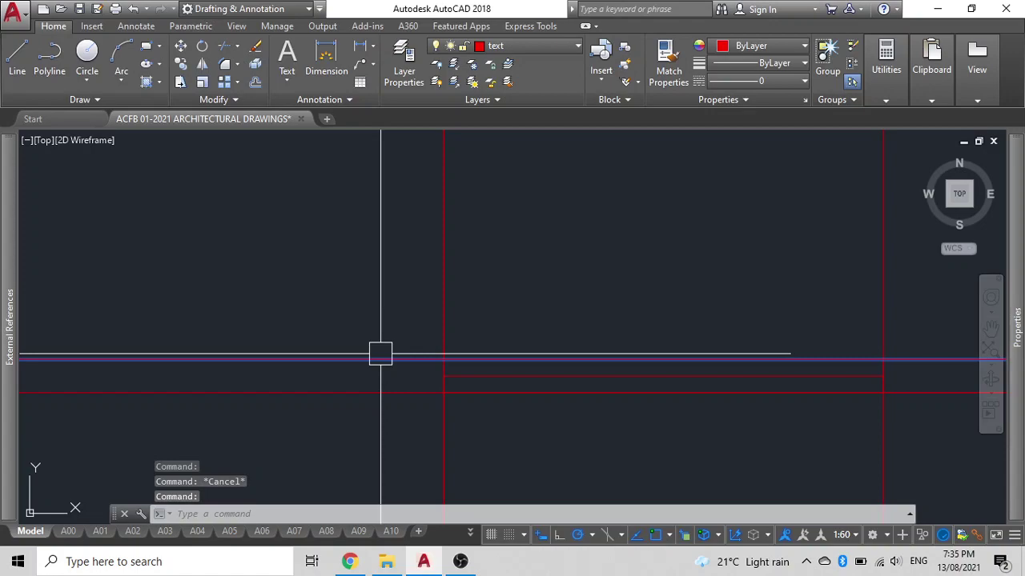
key("Delete")
type("o")
Offset the lower level line 100 upward.
key("Return")
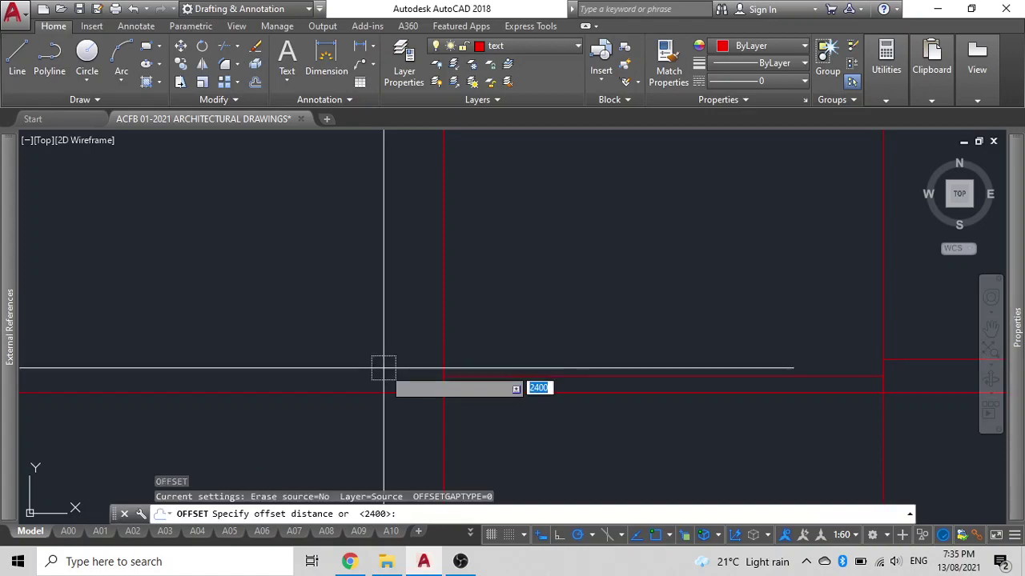
type("0")
key("Return")
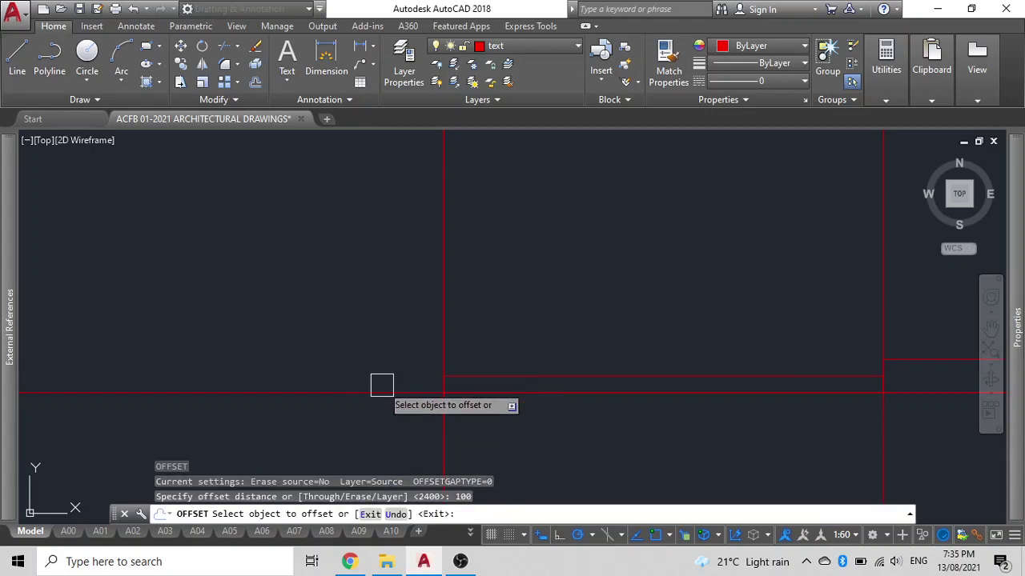
left_click(382, 385)
left_click(397, 292)
key("Escape")
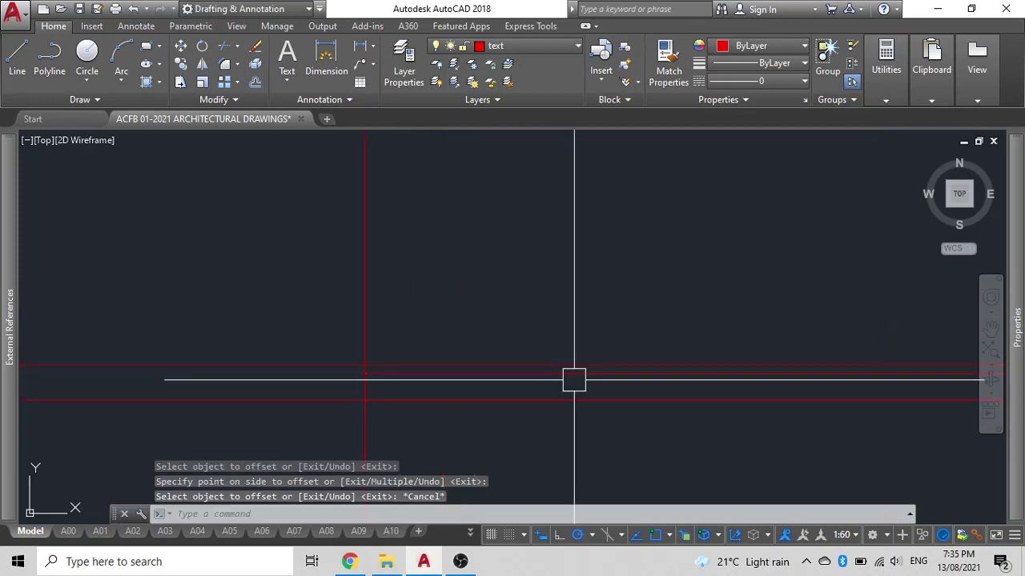
Erase the new offset line with a window selection.
left_click(573, 380)
scroll(192, 472, "down", 5)
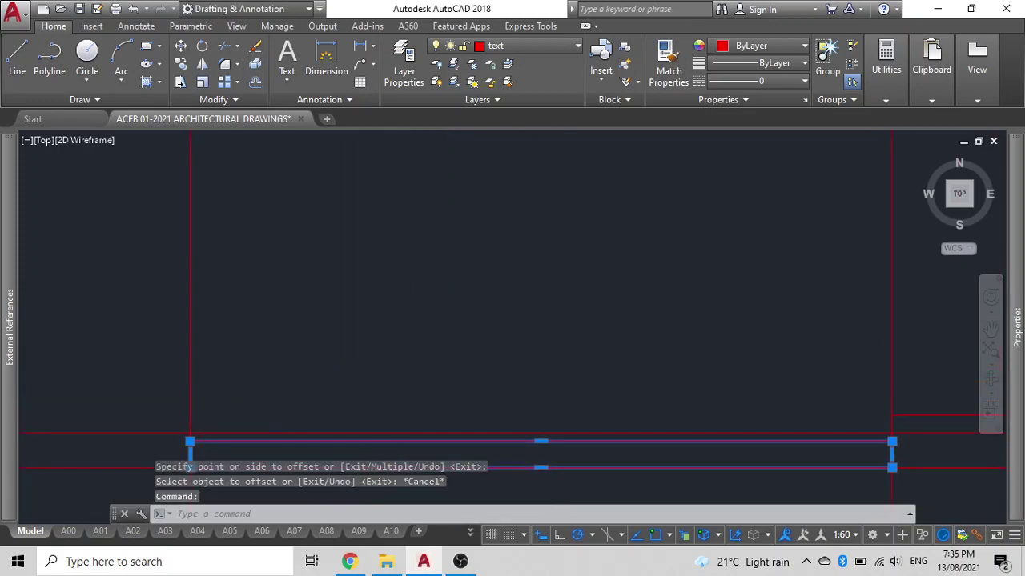
left_click(541, 441)
key("Escape")
scroll(213, 423, "up", 5)
left_click(471, 390)
left_click(470, 351)
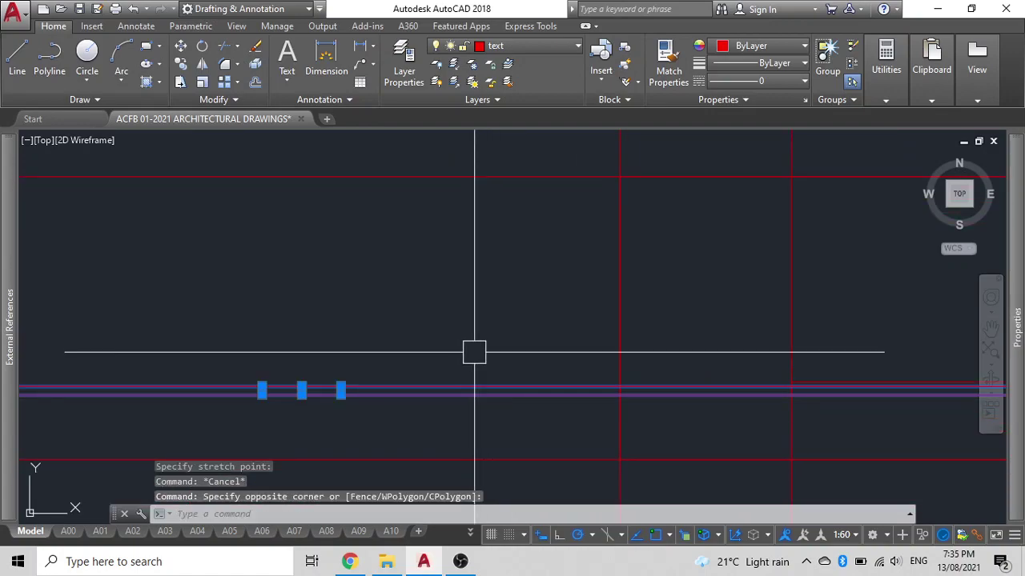
key("Delete")
Crossing-select the three lines through the elevation outline and delete them.
middle_click_drag(474, 352, 757, 373)
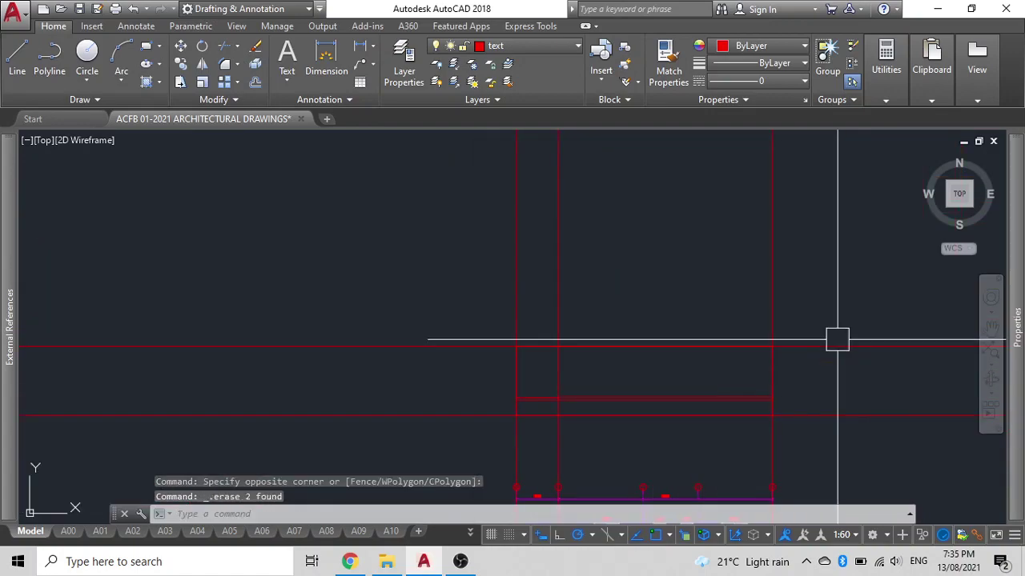
left_click(515, 345)
middle_click_drag(780, 413, 767, 373)
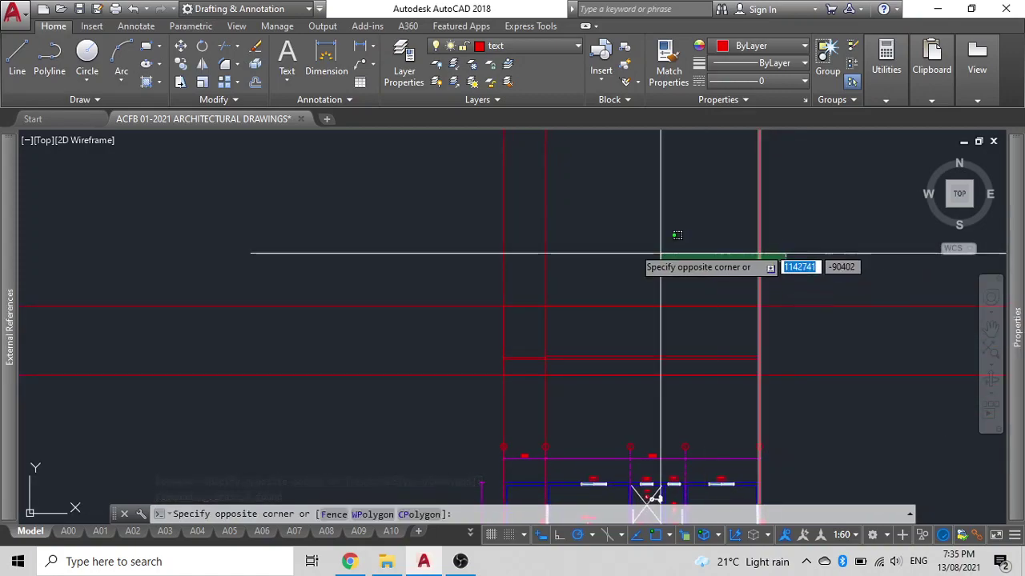
left_click(542, 232)
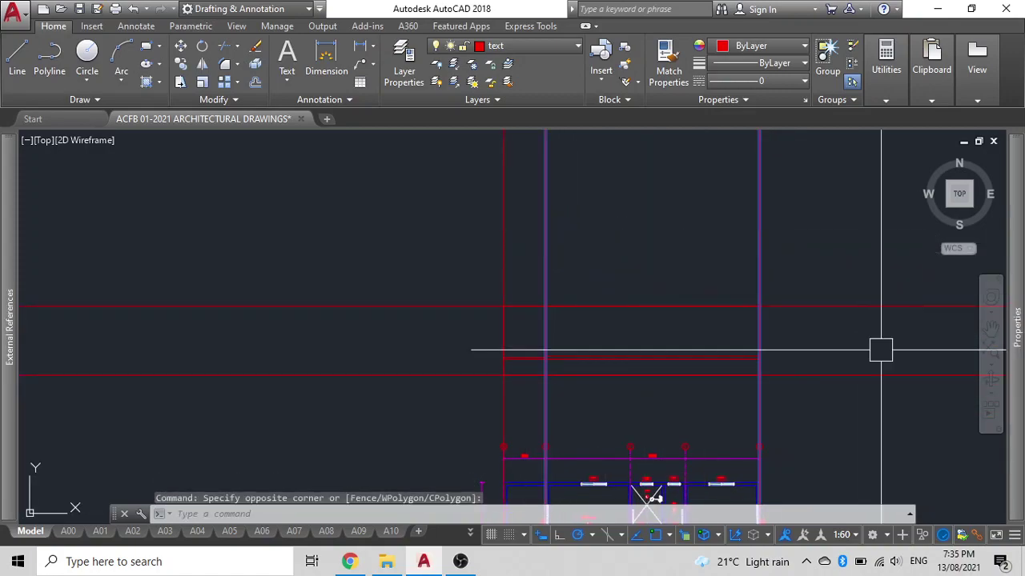
left_click(853, 251)
key("Delete")
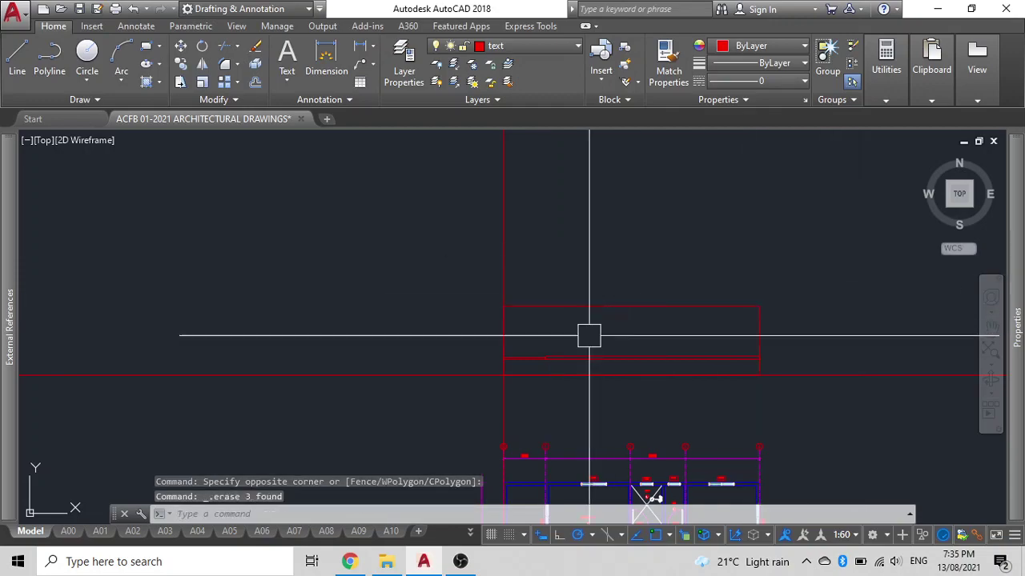
scroll(791, 345, "up", 3)
Move the selected elevation outline onto the 'elevation paint' layer.
left_click(851, 369)
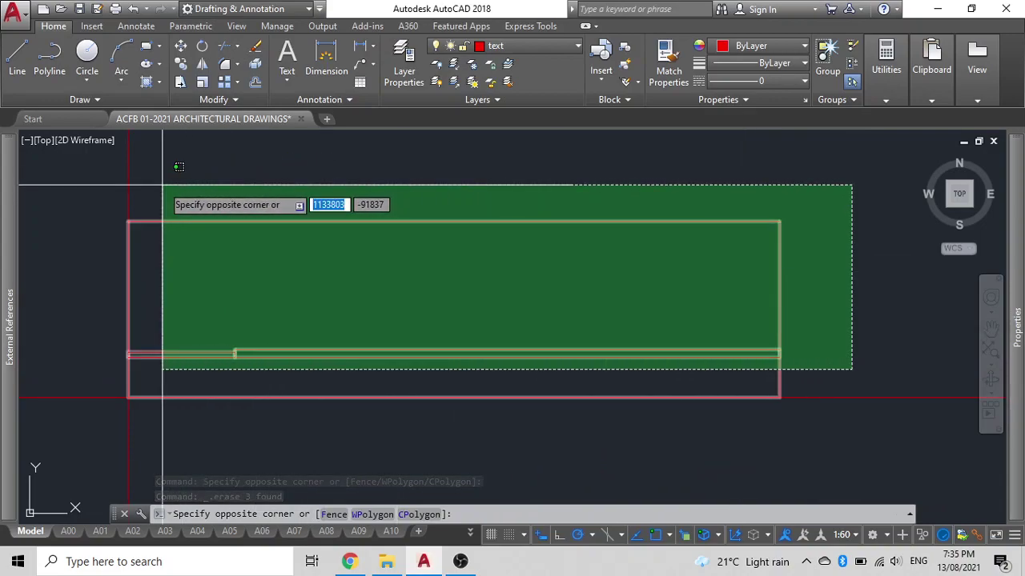
left_click(163, 184)
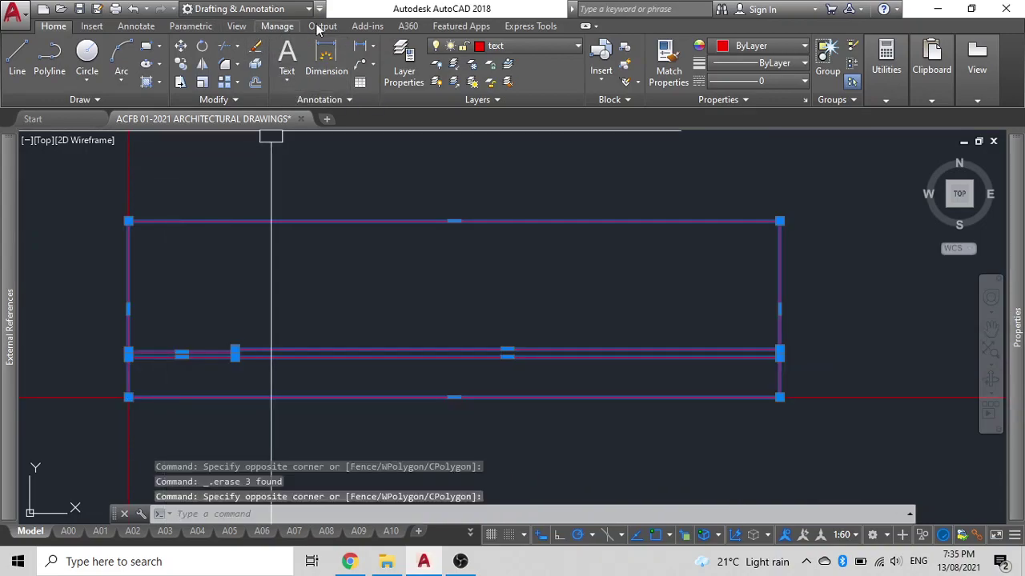
left_click(523, 49)
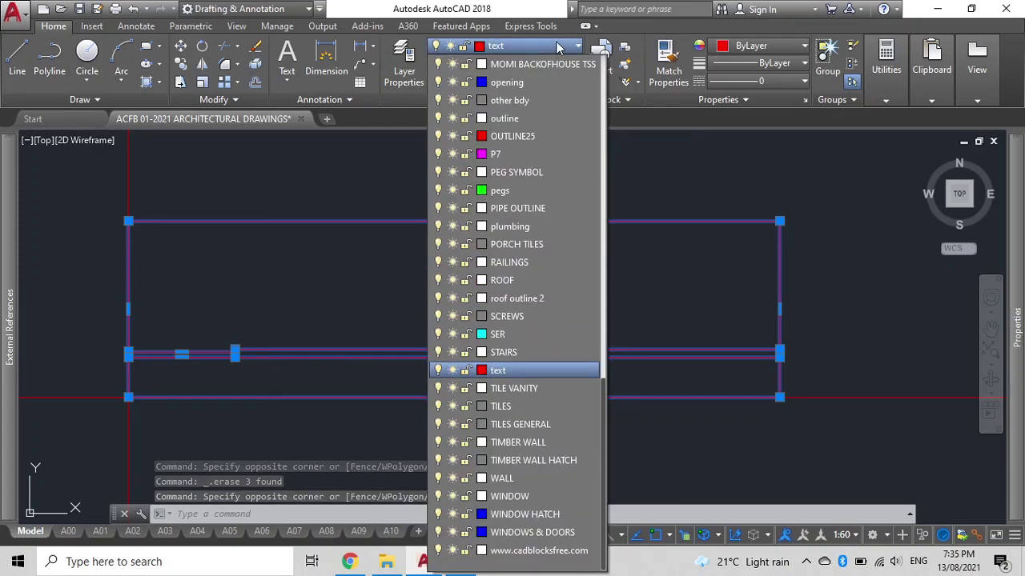
scroll(497, 265, "up", 5)
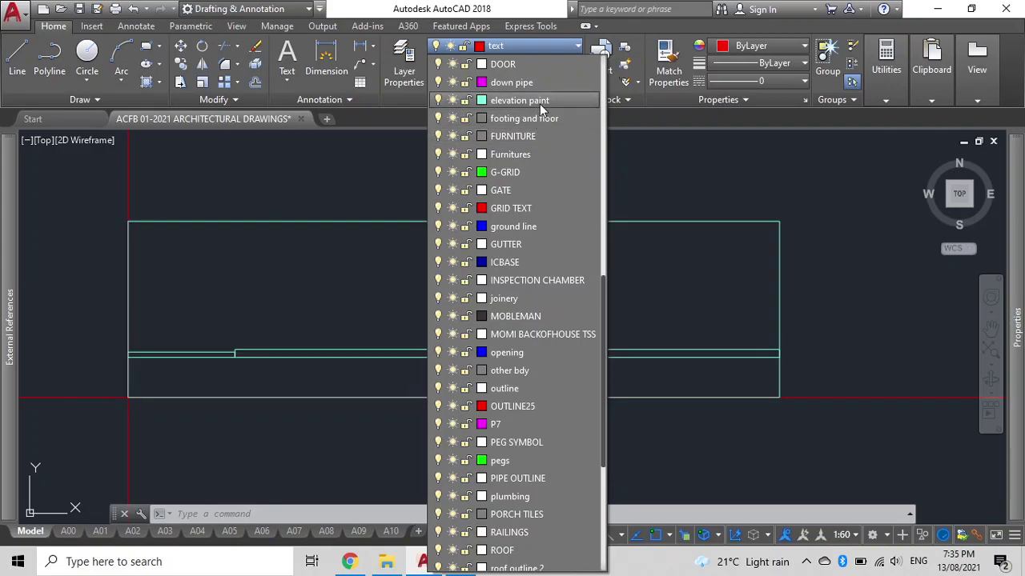
scroll(540, 103, "up", 2)
scroll(540, 102, "up", 2)
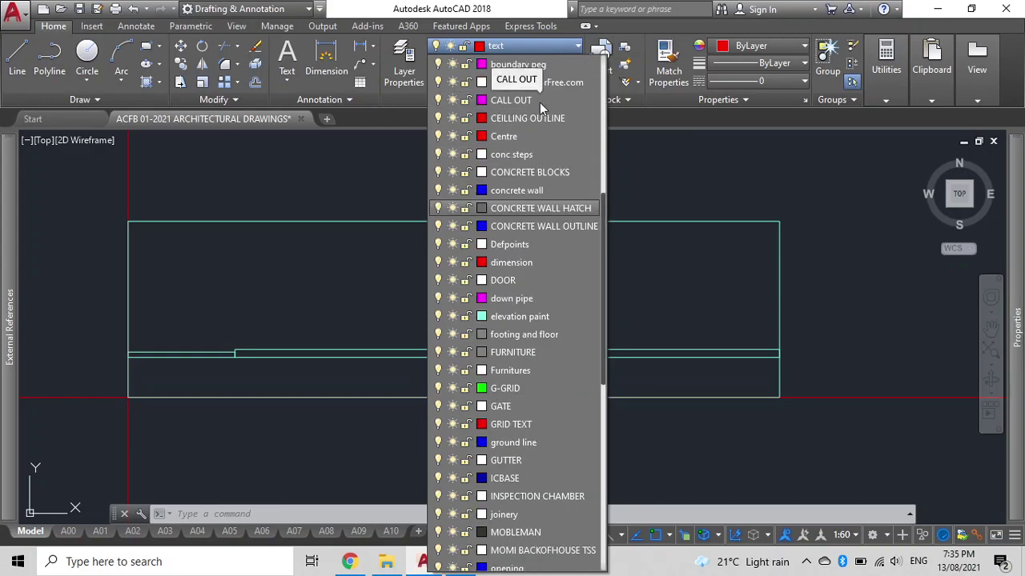
left_click(524, 315)
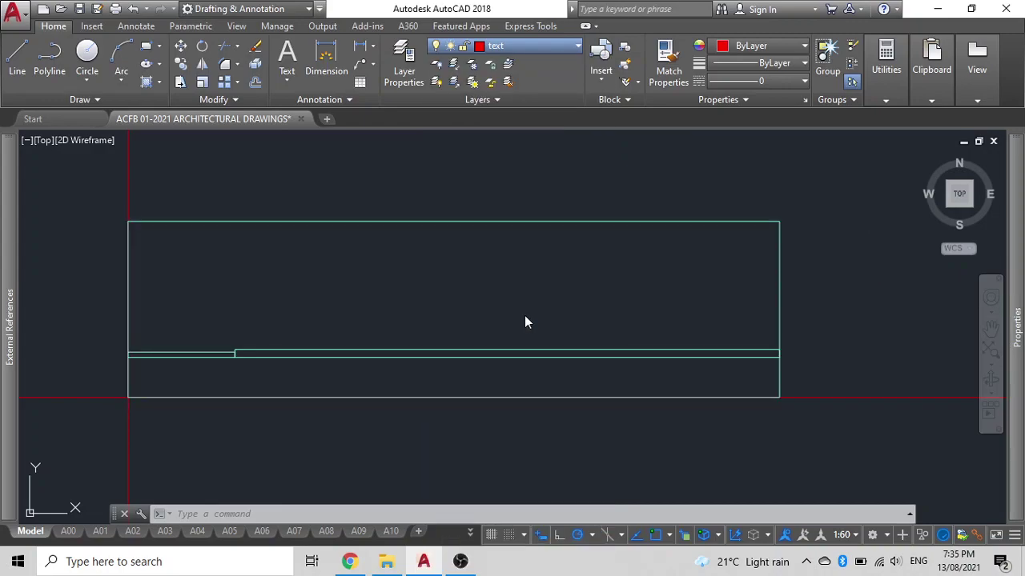
Change the 'elevation paint' layer colour to blue.
left_click(516, 45)
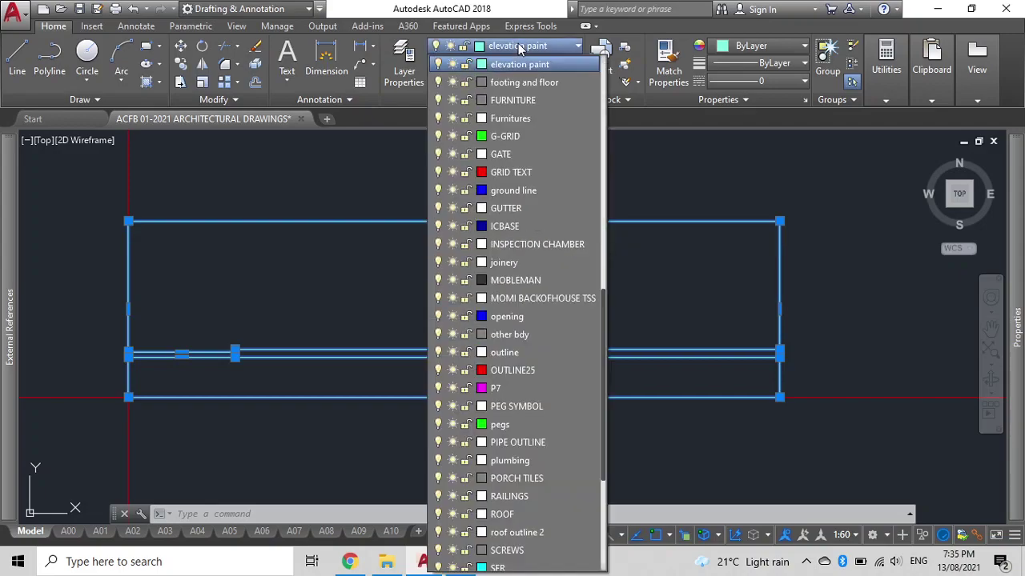
left_click(481, 64)
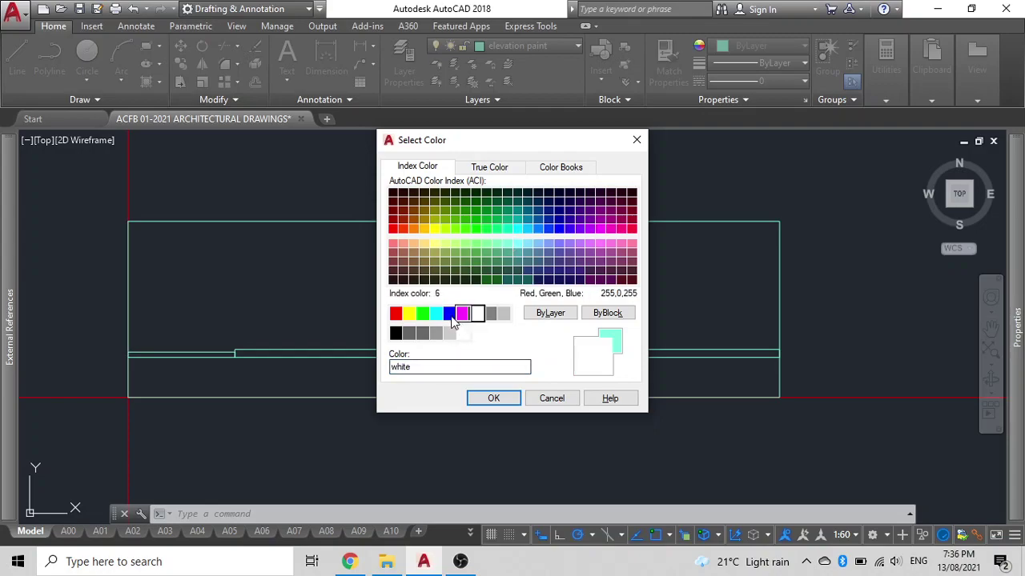
left_click(450, 313)
left_click(481, 398)
middle_click_drag(471, 332, 519, 268)
key("Escape")
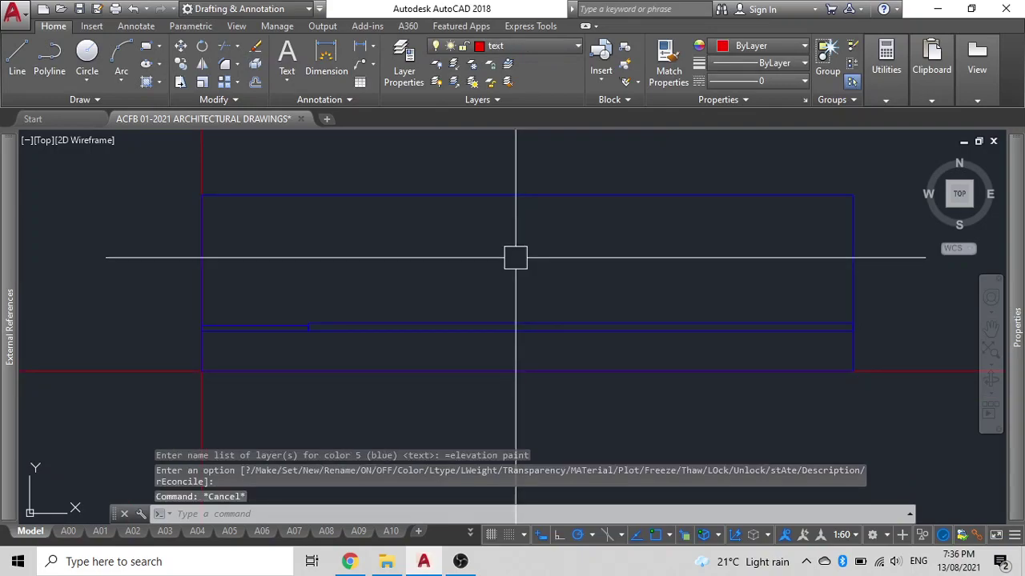
Grip-stretch the blue rectangle's left edge to its new position.
left_click(526, 199)
middle_click_drag(526, 201, 598, 224)
key("Escape")
middle_click_drag(461, 274, 397, 296)
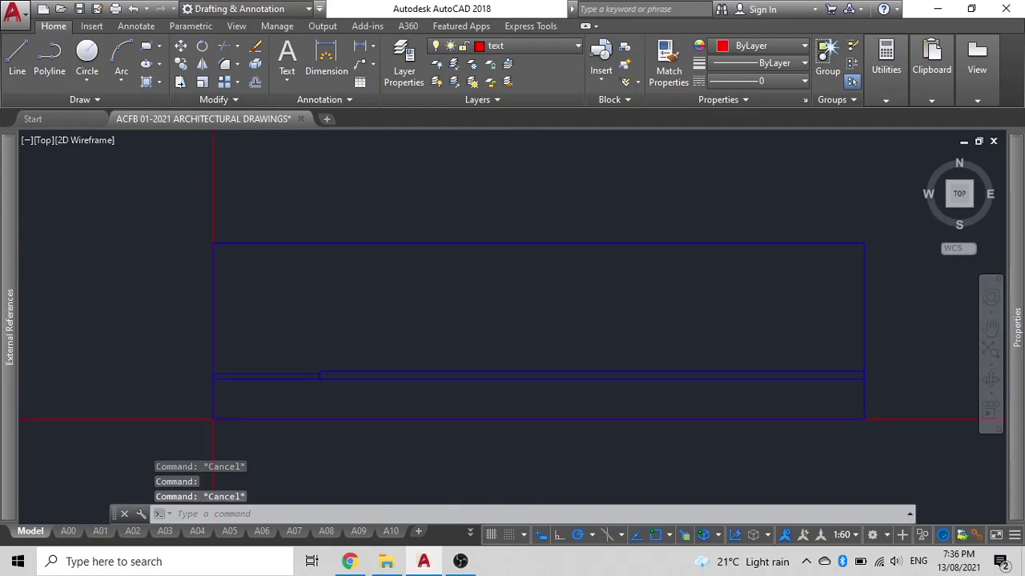
left_click(408, 240)
scroll(416, 277, "down", 2)
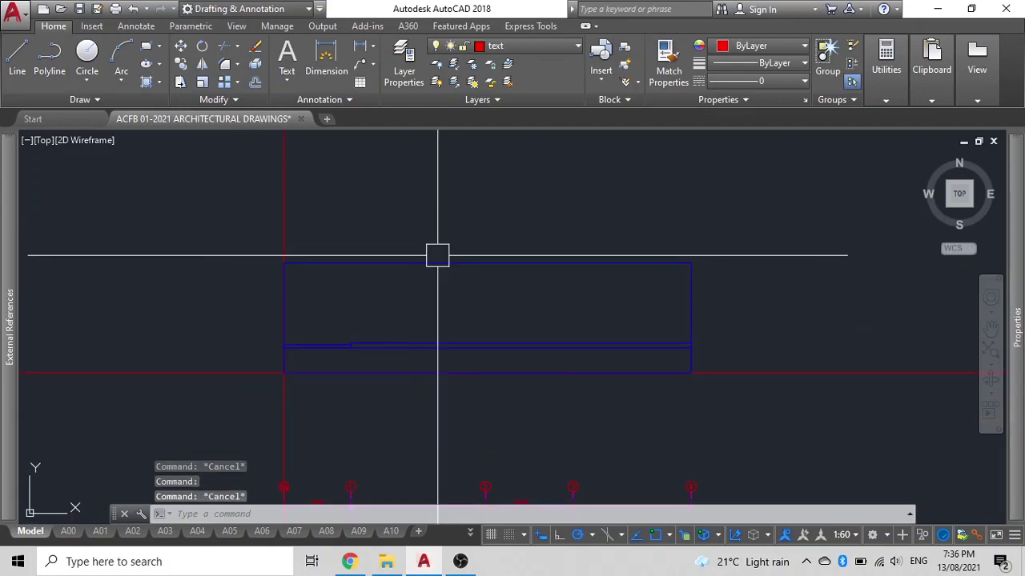
left_click(283, 318)
scroll(284, 318, "up", 2)
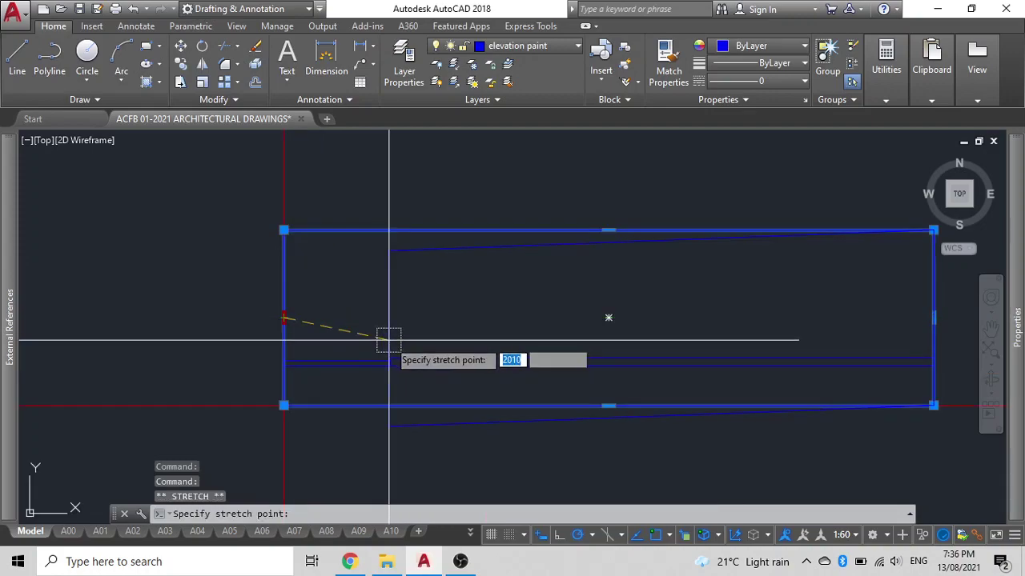
left_click(391, 316)
key("Escape")
scroll(391, 314, "down", 2)
middle_click_drag(391, 314, 463, 284)
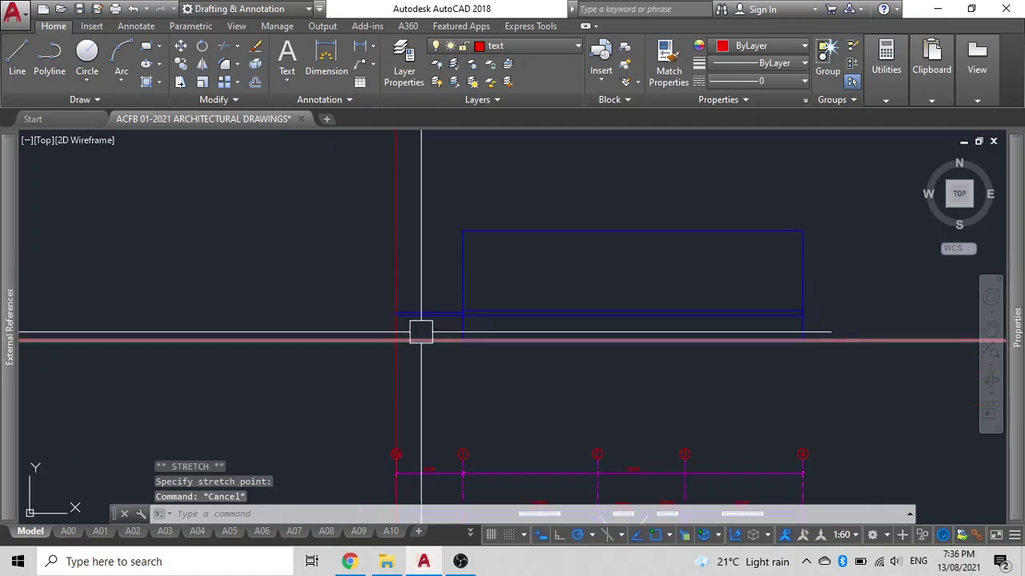
scroll(421, 332, "up", 2)
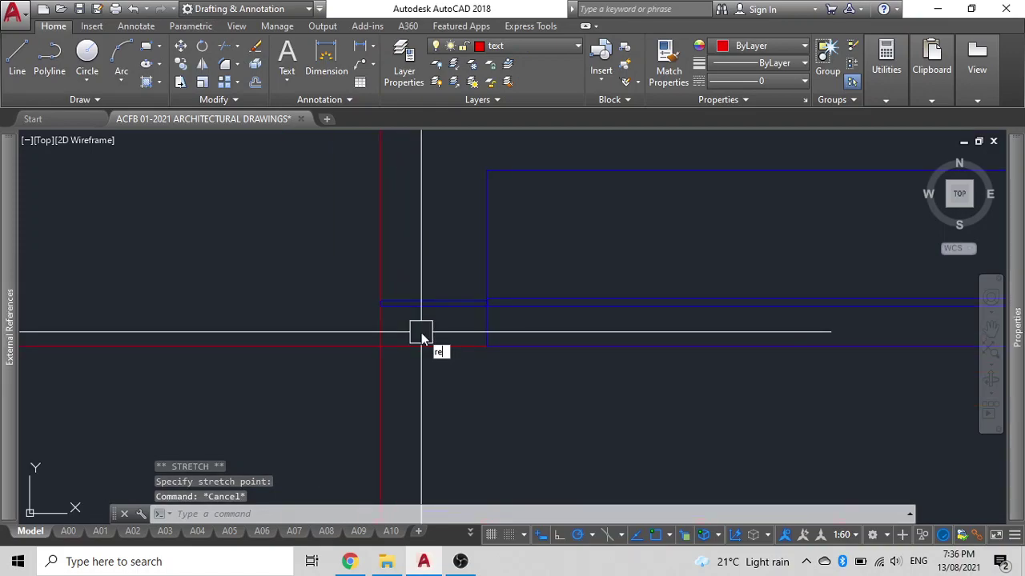
type("rec")
Draw a small rectangle at the fascia's left end, starting at the red line corner.
key("Return")
left_click(381, 304)
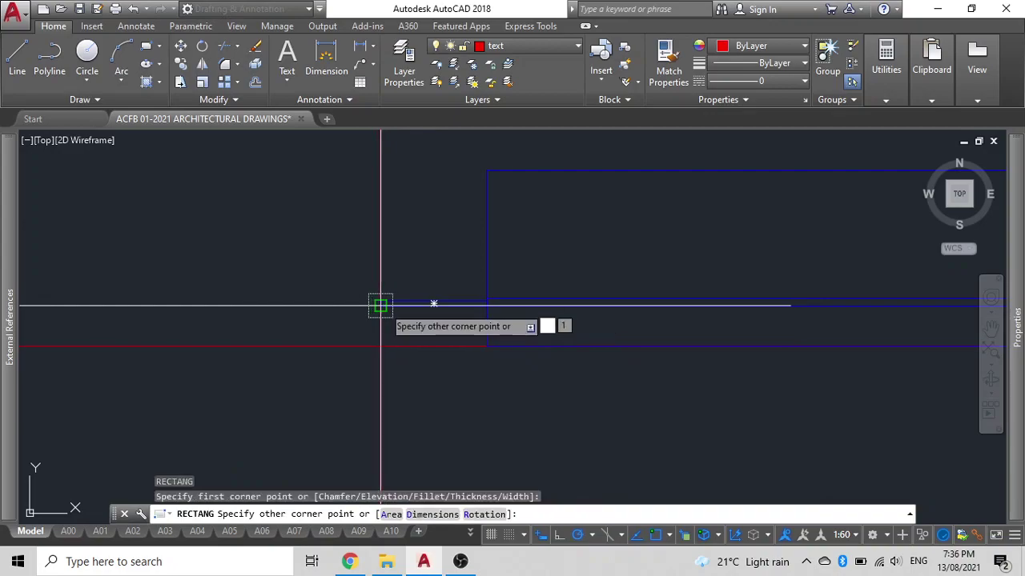
key("Escape")
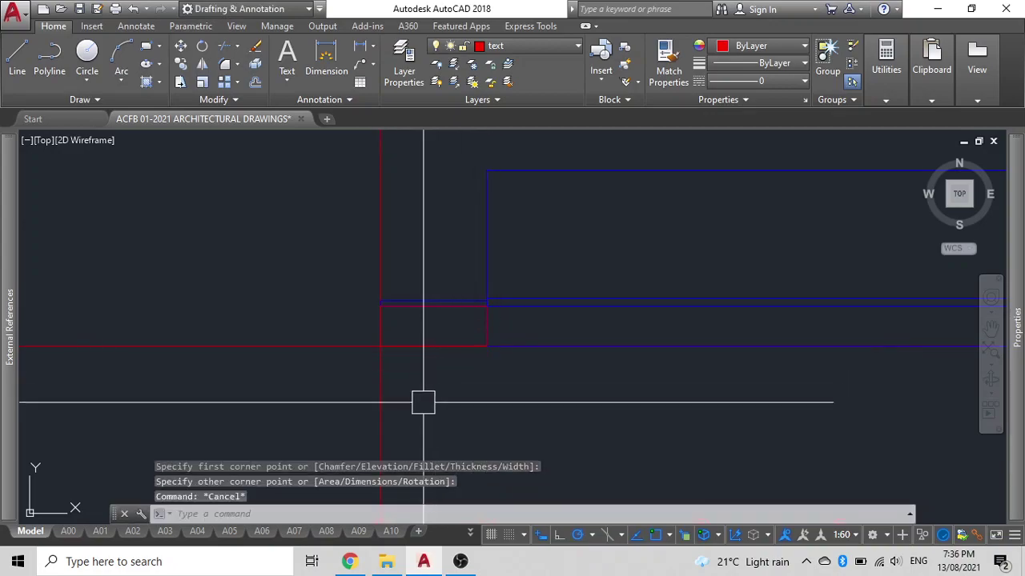
left_click(415, 415)
left_click(288, 375)
left_click_drag(293, 384, 261, 261)
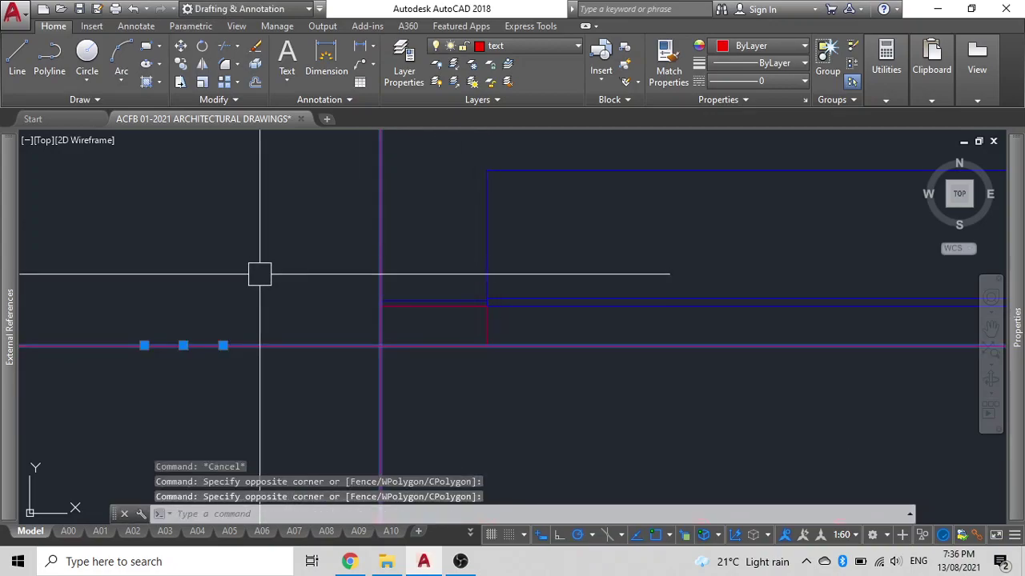
key("Escape")
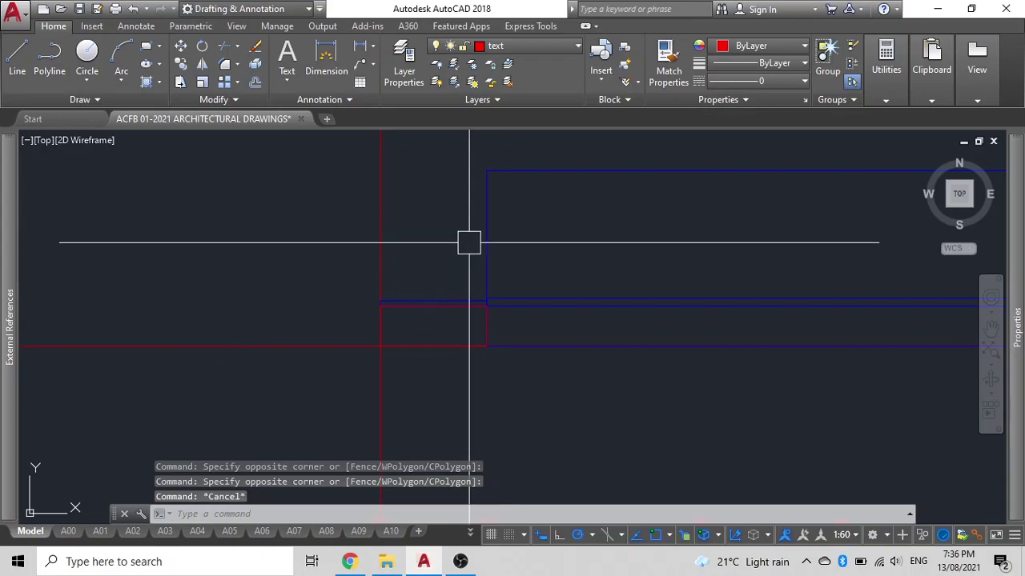
Match the new rectangle's properties to the blue elevation outline.
left_click(487, 296)
left_click(458, 314)
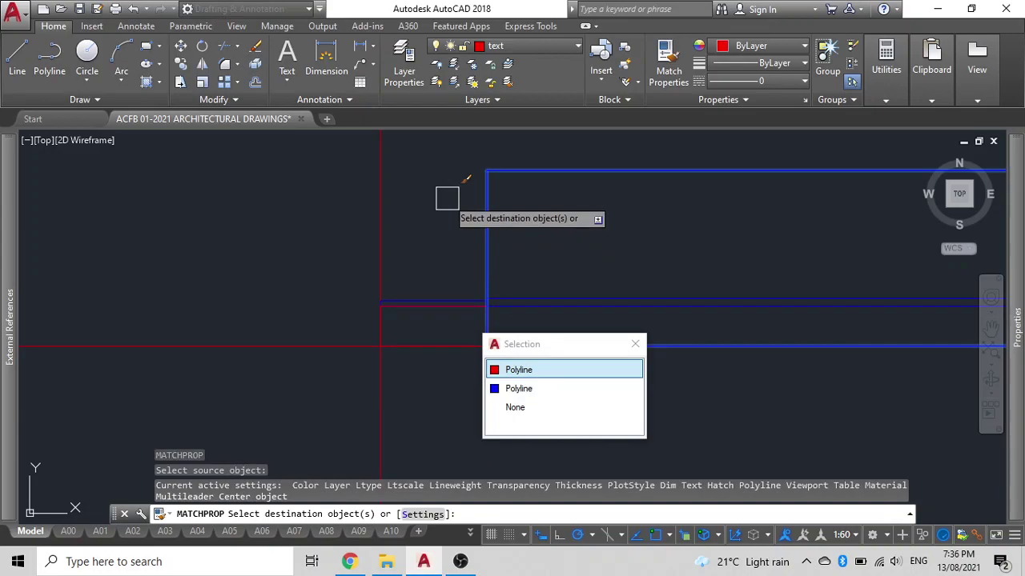
left_click(433, 317)
left_click(494, 369)
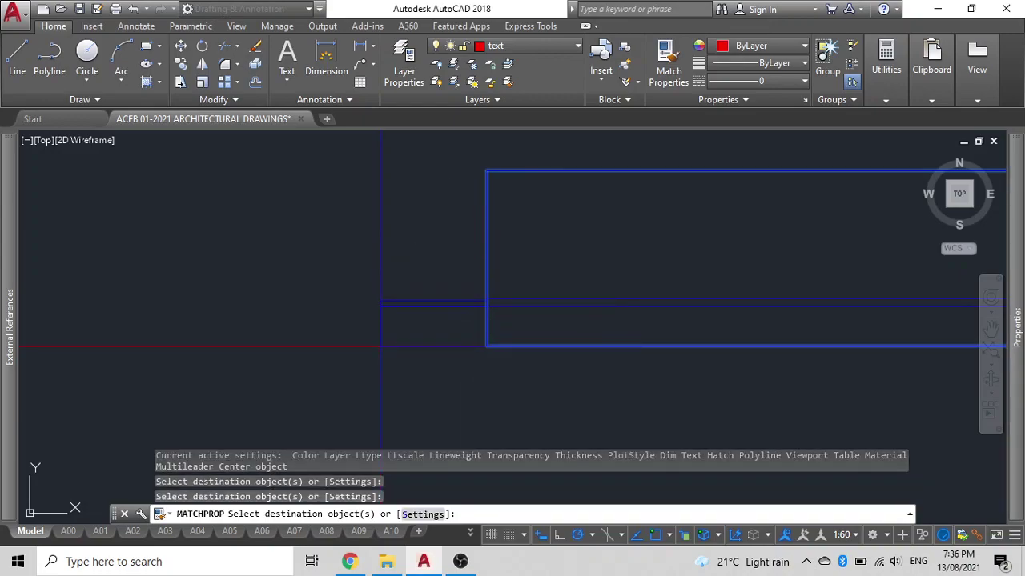
scroll(493, 374, "down", 2)
middle_click_drag(498, 283, 350, 334)
key("Escape")
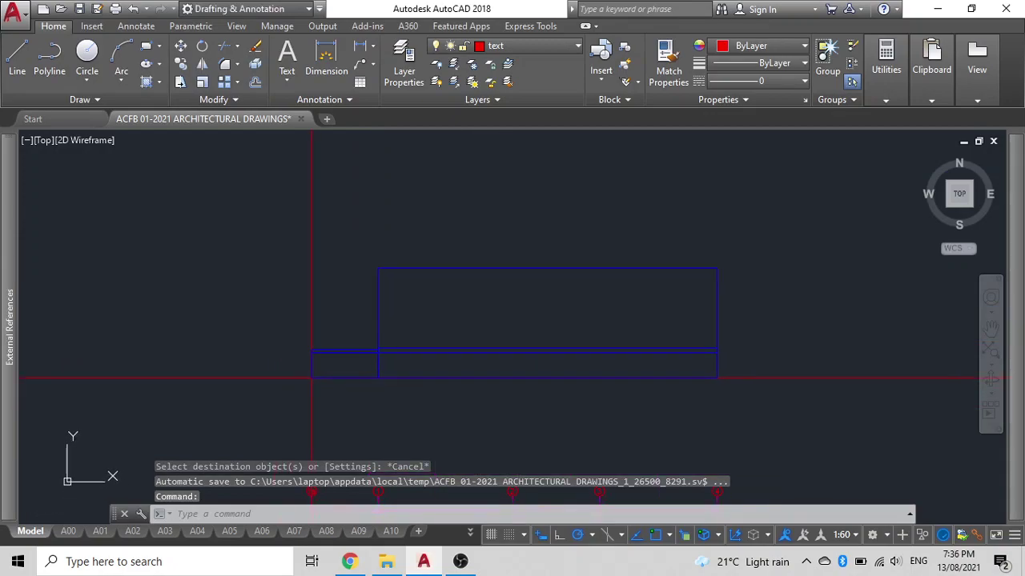
Move the long level line up to the fascia top.
left_click(782, 377)
type("m")
key("Return")
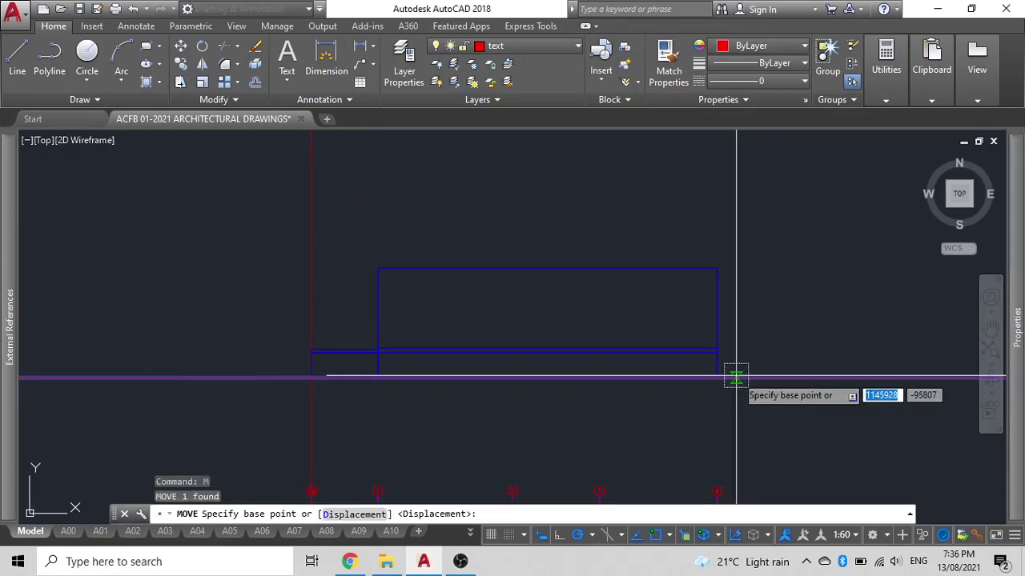
left_click(717, 377)
left_click(737, 326)
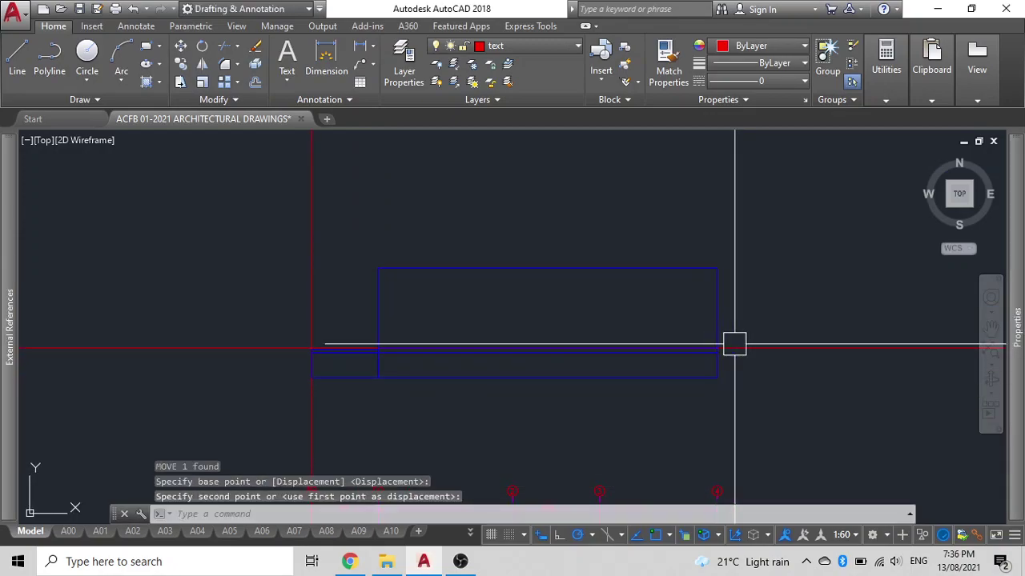
type("c")
Offset the level line 2100 upward to the outline's top.
key("Return")
type("2100")
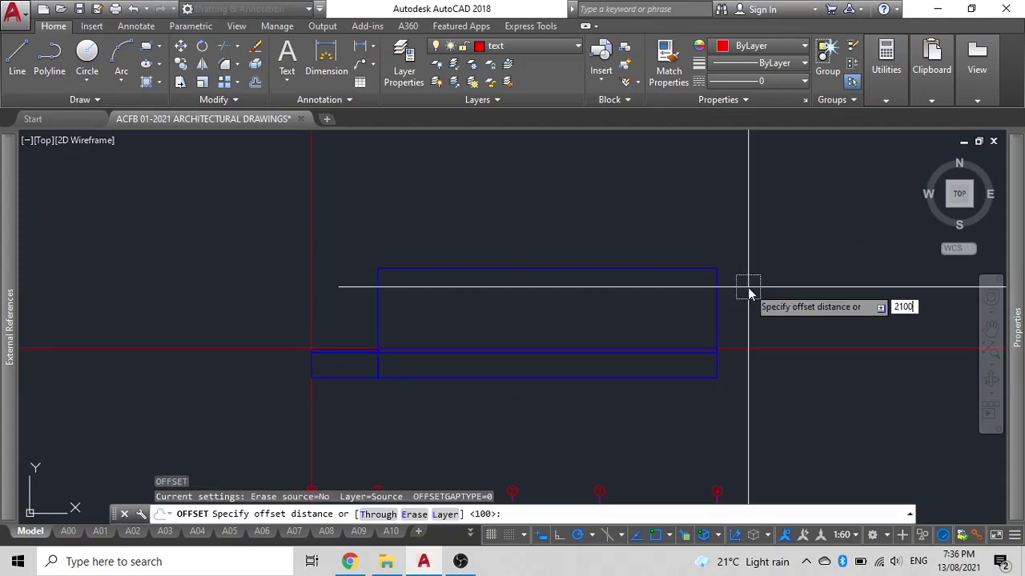
key("Return")
left_click(755, 342)
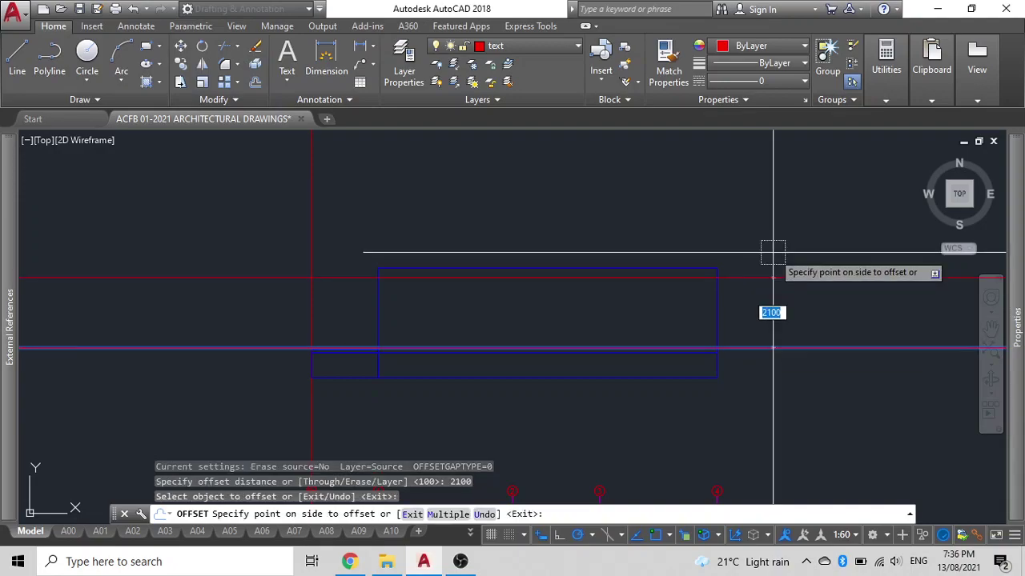
left_click(771, 251)
key("Escape")
middle_click_drag(543, 334, 480, 319)
scroll(480, 318, "down", 2)
middle_click_drag(464, 357, 542, 281)
Copy the vertical grid line from its base point to the W02 window jamb.
left_click(485, 280)
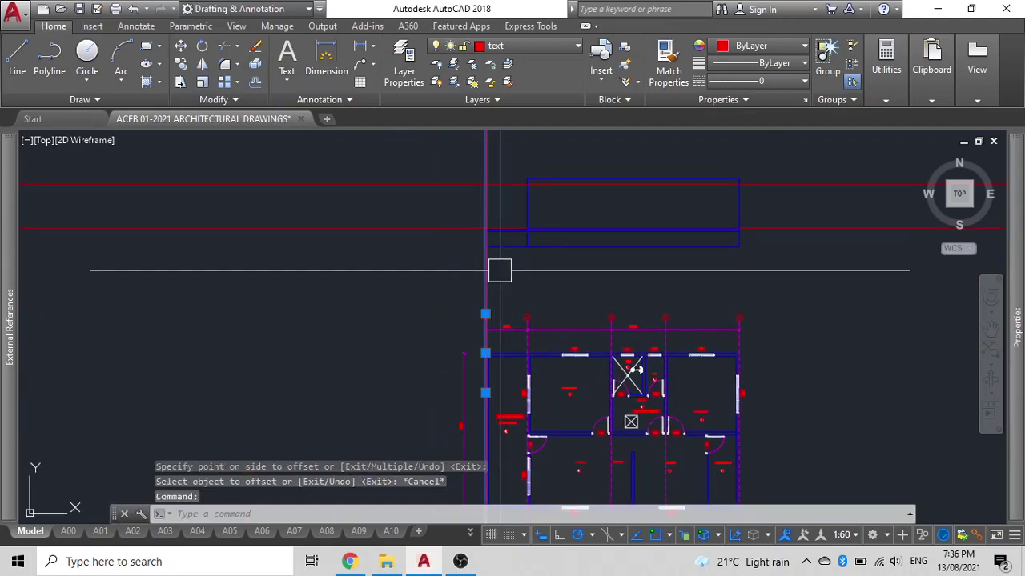
type("o")
key("Return")
scroll(480, 320, "up", 2)
scroll(496, 360, "up", 2)
scroll(539, 376, "up", 2)
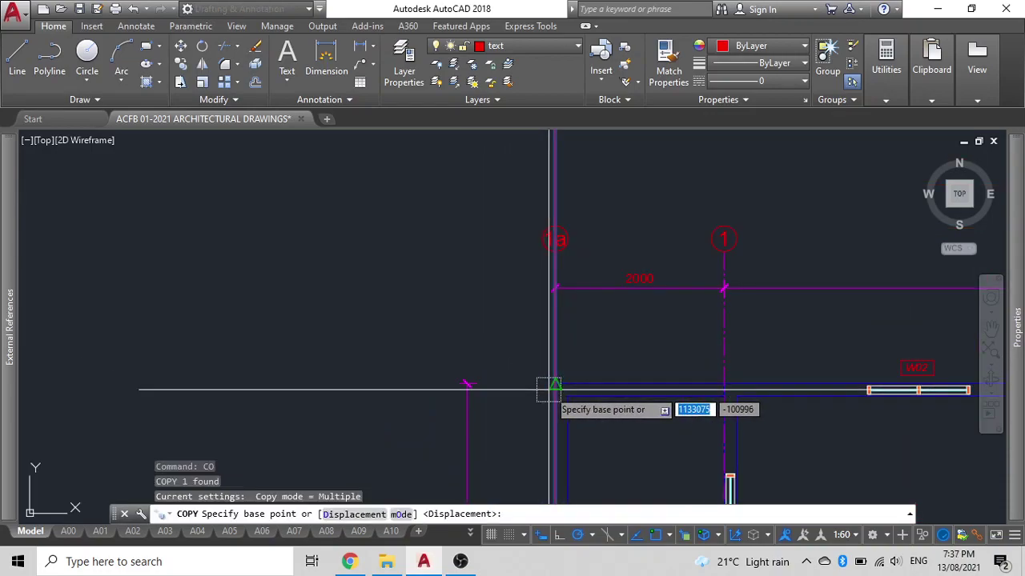
left_click(554, 386)
scroll(469, 350, "down", 2)
scroll(469, 347, "up", 2)
scroll(656, 384, "up", 2)
scroll(512, 352, "up", 4)
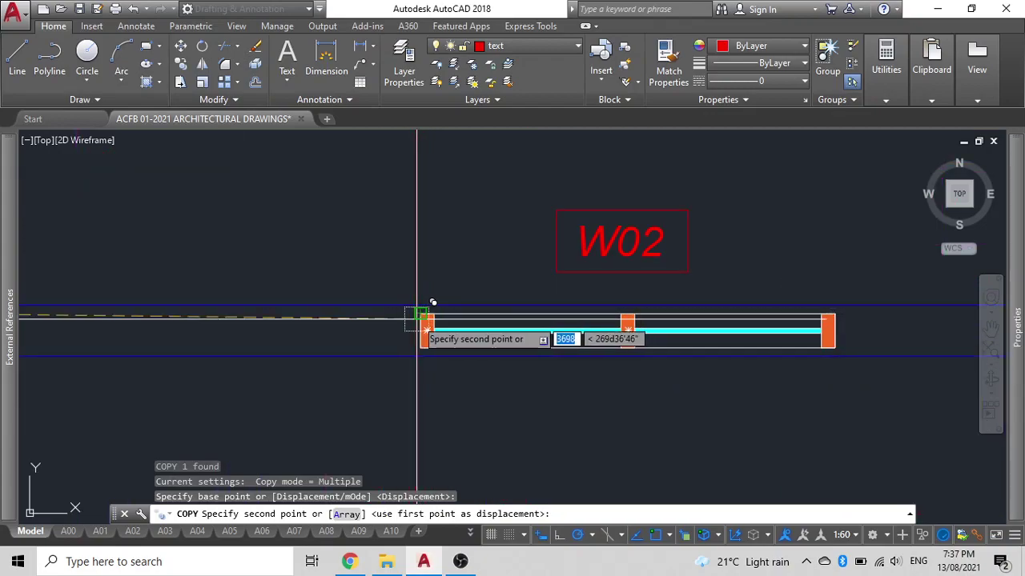
left_click(418, 316)
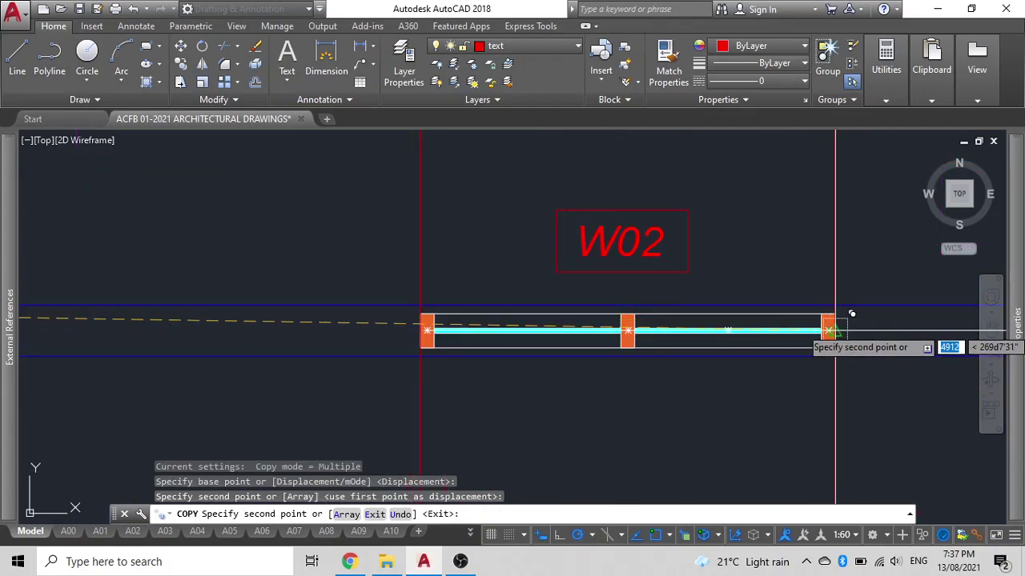
scroll(800, 313, "down", 3)
Place further grid-line copies at the W03 windows, then end copying.
mouse_move(622, 429)
middle_mouse_down()
mouse_move(664, 384)
mouse_move(383, 300)
middle_mouse_up()
scroll(663, 384, "down", 2)
scroll(457, 270, "up", 2)
scroll(377, 321, "down", 2)
scroll(617, 270, "up", 2)
middle_click_drag(617, 269, 393, 348)
scroll(385, 290, "up", 2)
scroll(344, 269, "up", 1)
left_click(295, 244)
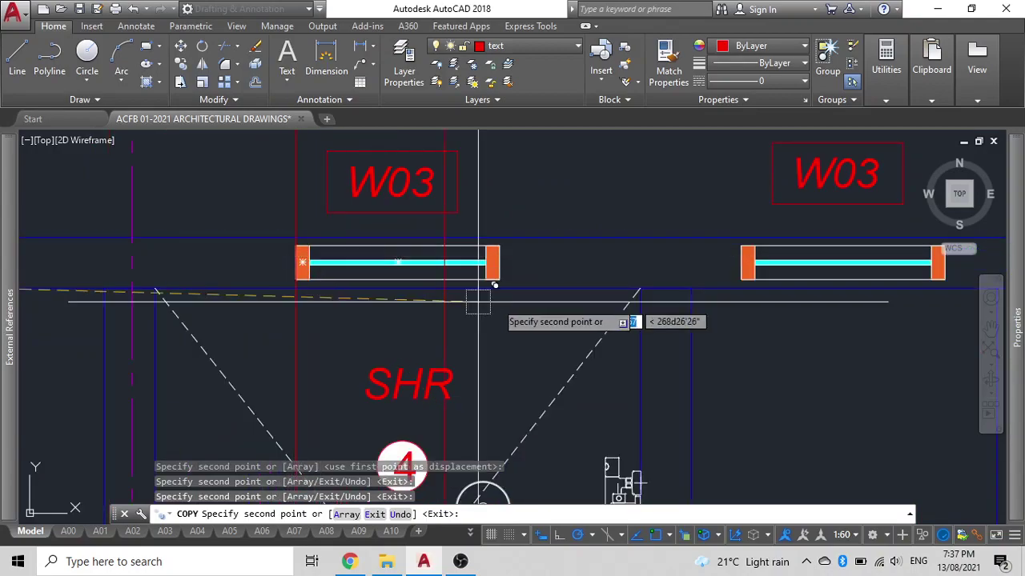
left_click(488, 272)
scroll(480, 276, "down", 4)
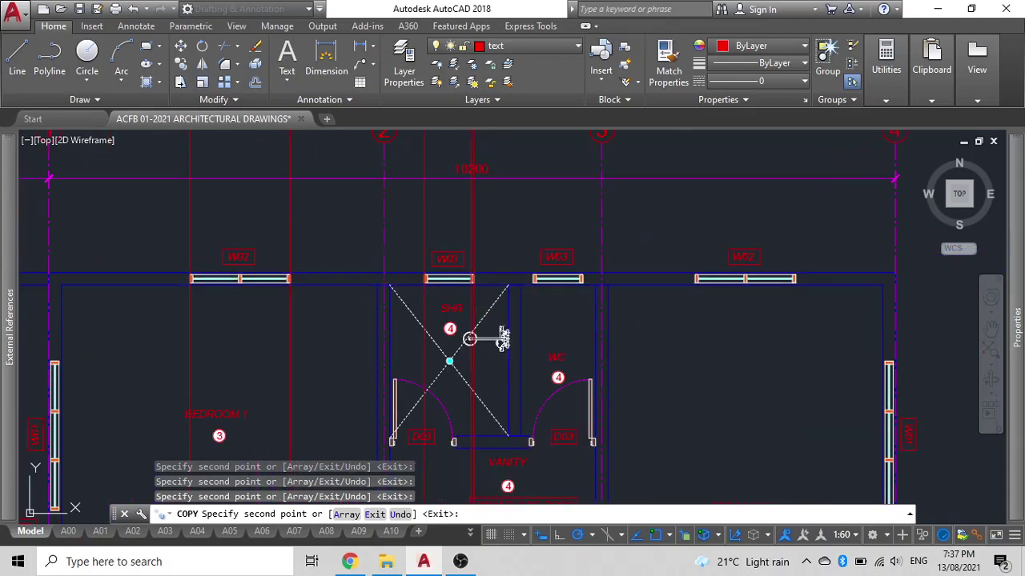
key("Escape")
middle_click_drag(503, 338, 469, 279)
scroll(489, 297, "down", 3)
scroll(420, 279, "down", 4)
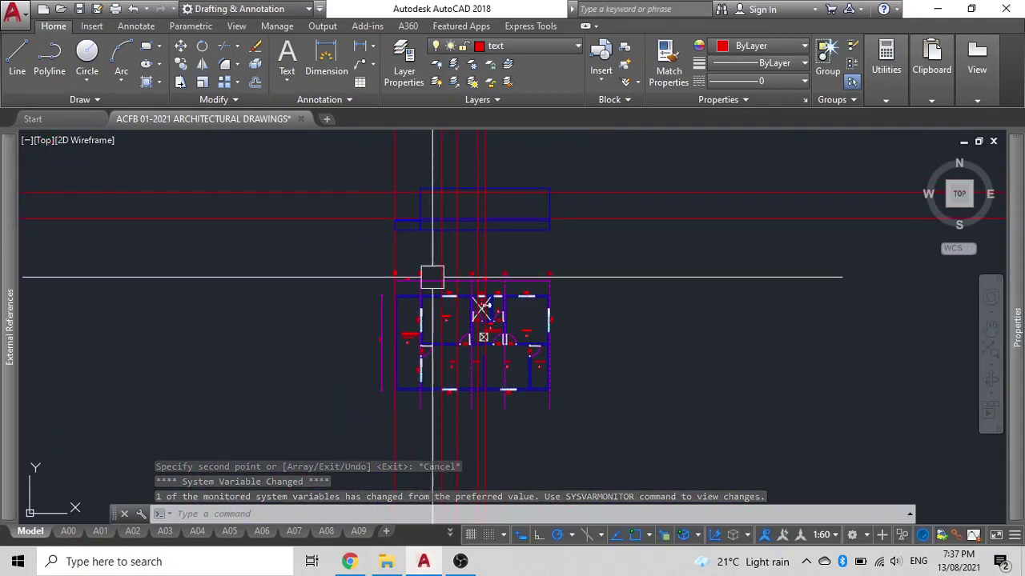
scroll(448, 273, "down", 2)
scroll(529, 248, "down", 2)
scroll(417, 302, "down", 4)
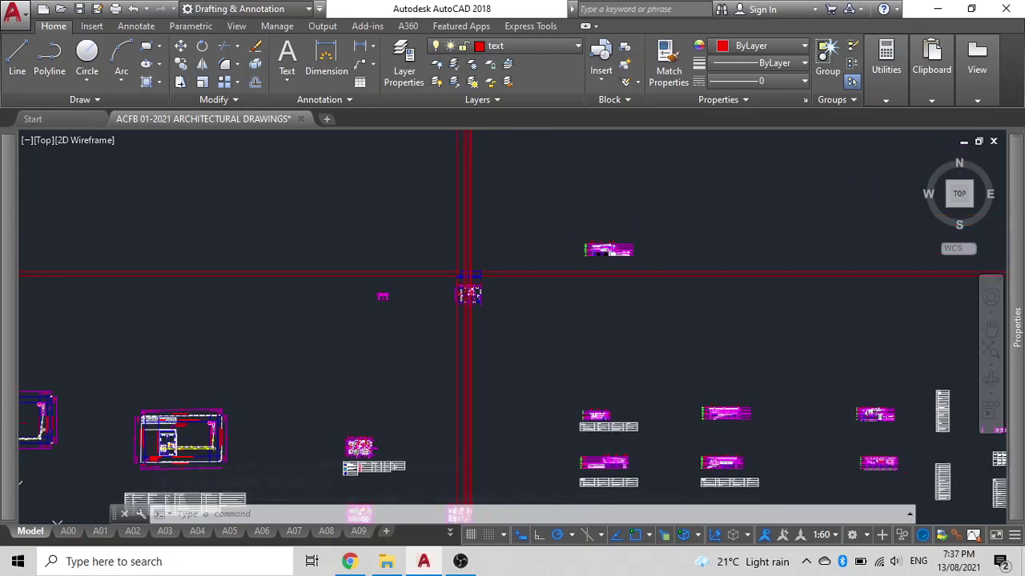
Pan across the model-space sheets to the W1–W5 window elevation drawings.
middle_click_drag(514, 379, 478, 370)
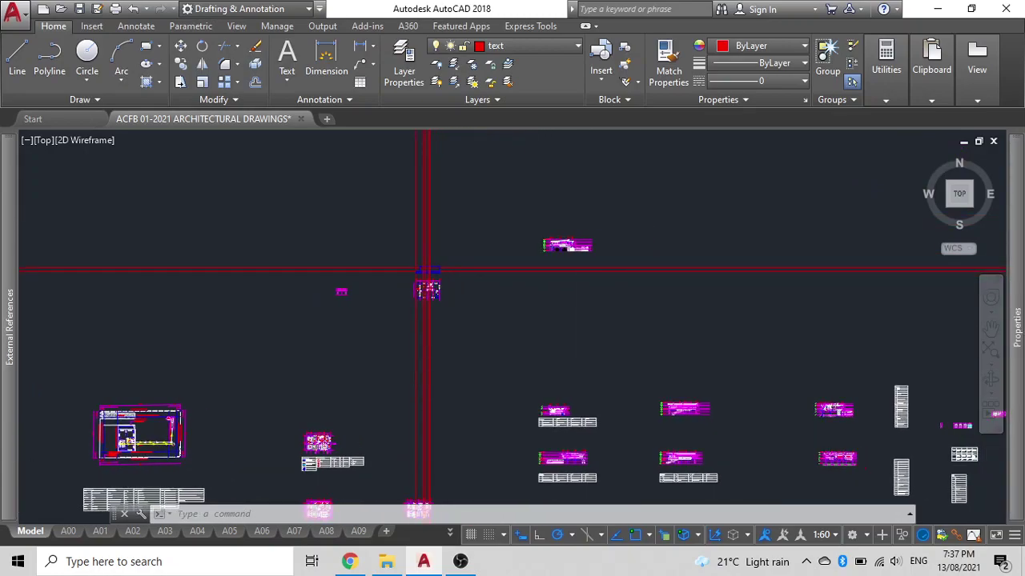
scroll(551, 355, "down", 3)
middle_click_drag(552, 355, 445, 325)
scroll(504, 322, "up", 3)
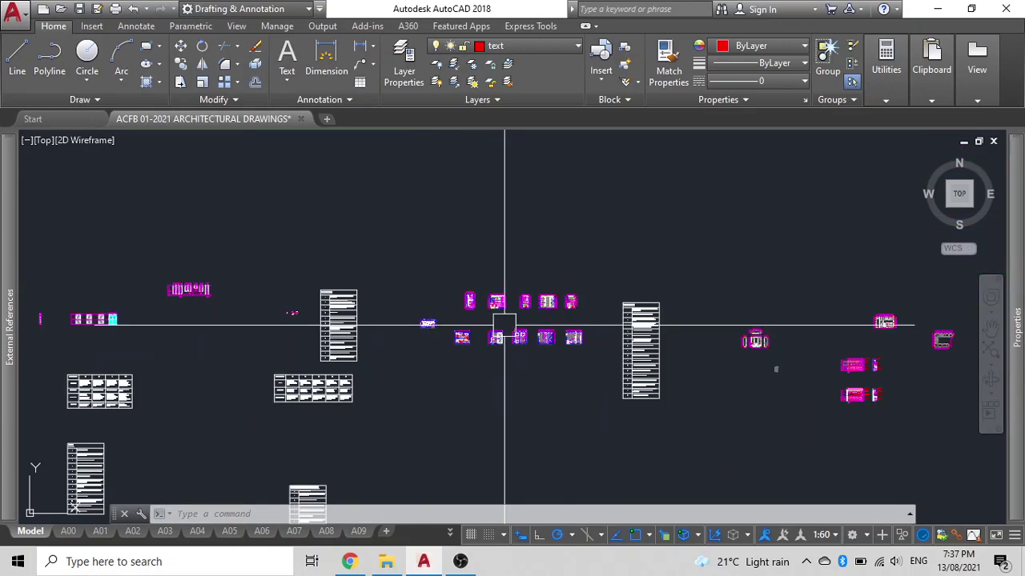
scroll(512, 338, "up", 3)
scroll(554, 343, "down", 1)
scroll(341, 373, "down", 3)
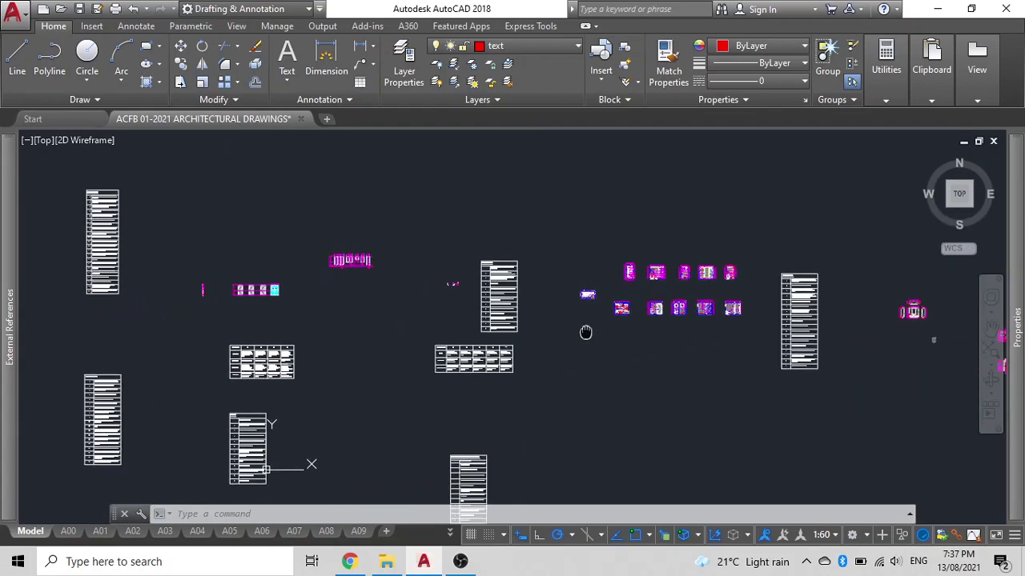
scroll(325, 258, "up", 5)
scroll(322, 267, "up", 3)
scroll(377, 270, "up", 5)
middle_click_drag(393, 233, 400, 290)
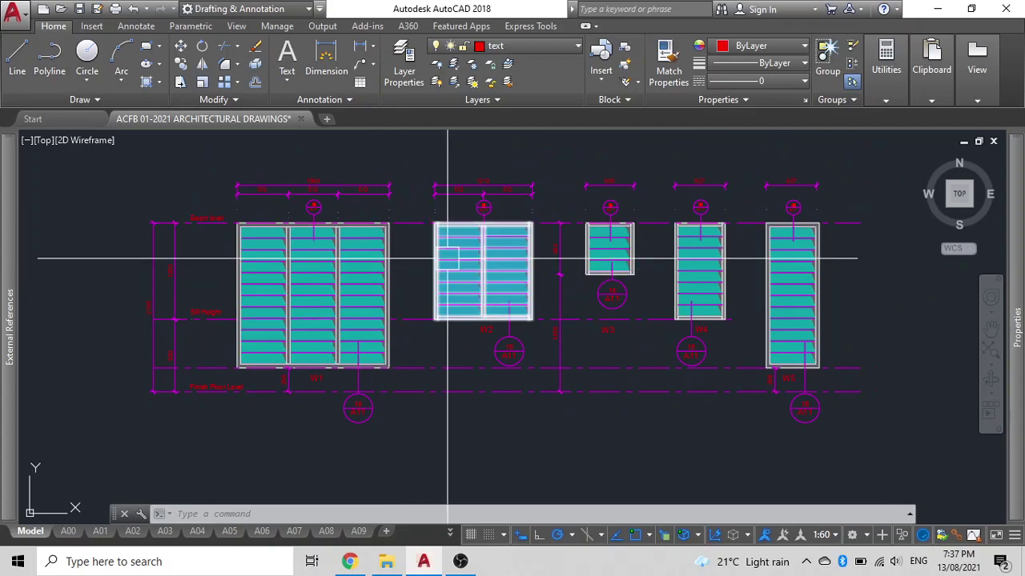
scroll(624, 253, "up", 2)
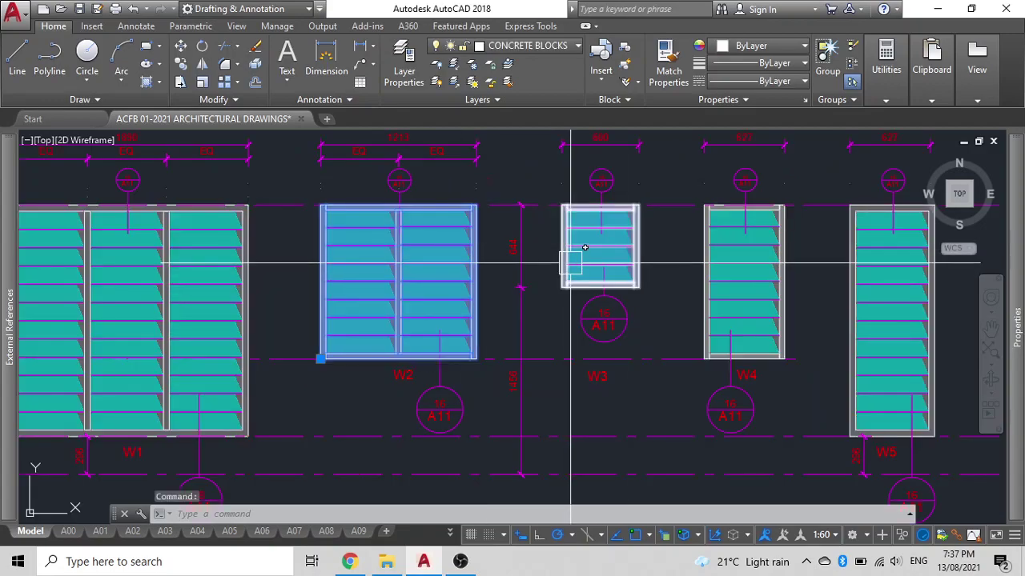
scroll(650, 268, "down", 2)
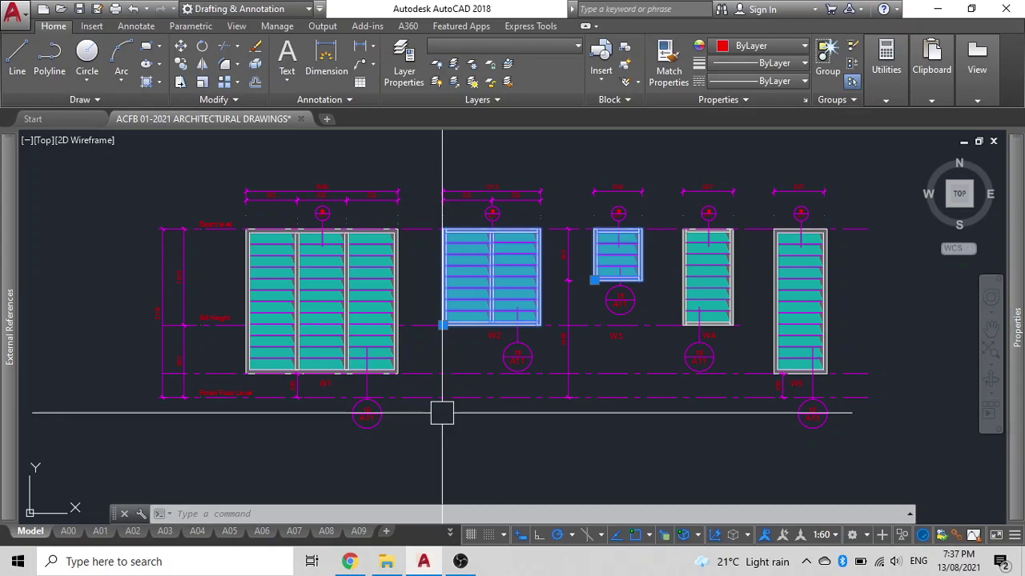
type("co")
Copy the W2 and W3 window elevations beside the building elevation.
key("Return")
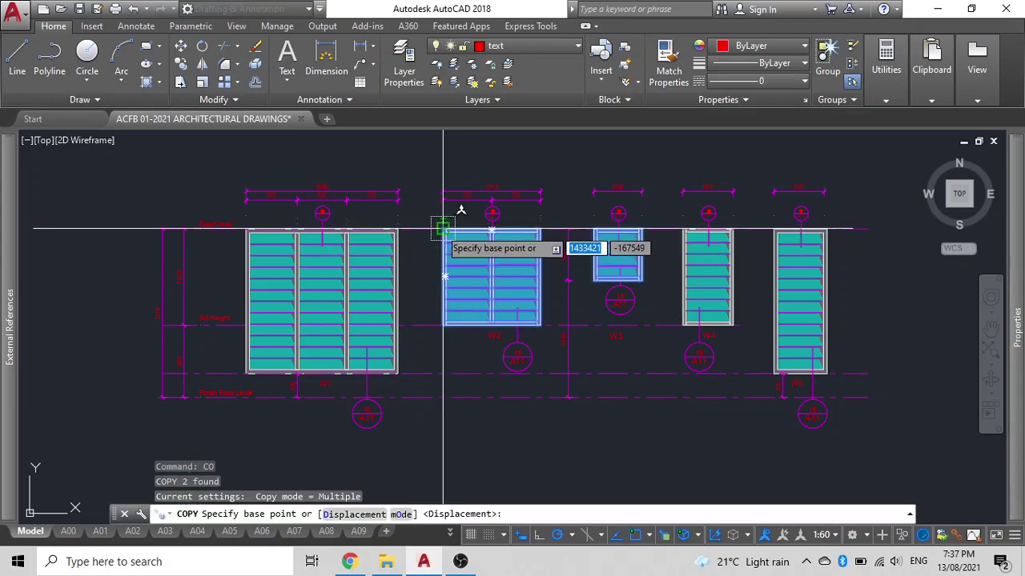
left_click(442, 229)
scroll(373, 313, "down", 5)
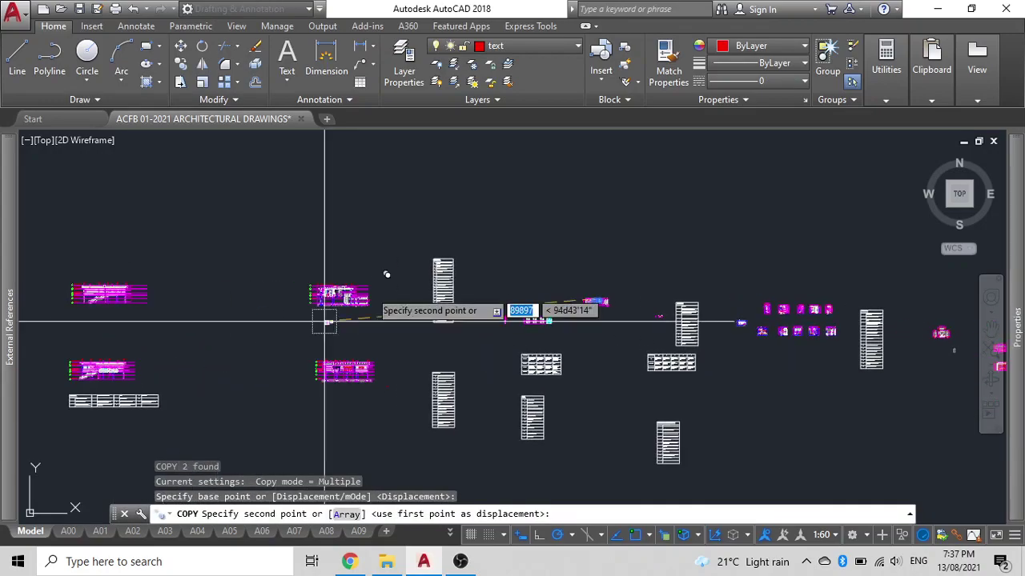
scroll(244, 293, "up", 3)
scroll(339, 270, "up", 3)
scroll(320, 269, "up", 2)
scroll(377, 275, "up", 2)
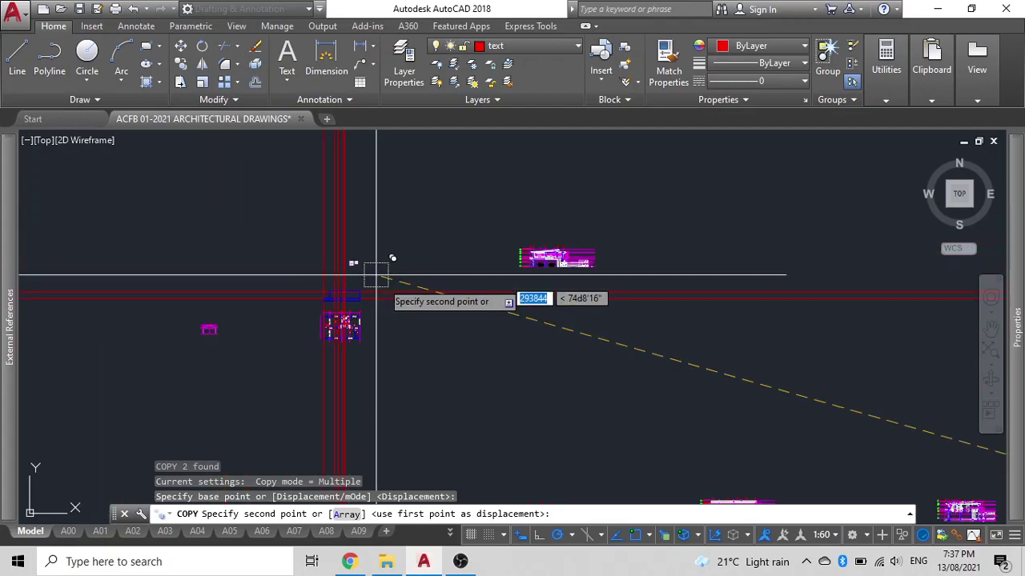
scroll(320, 275, "up", 2)
scroll(321, 315, "up", 2)
scroll(342, 297, "up", 2)
scroll(315, 297, "up", 2)
left_click(319, 309)
key("Escape")
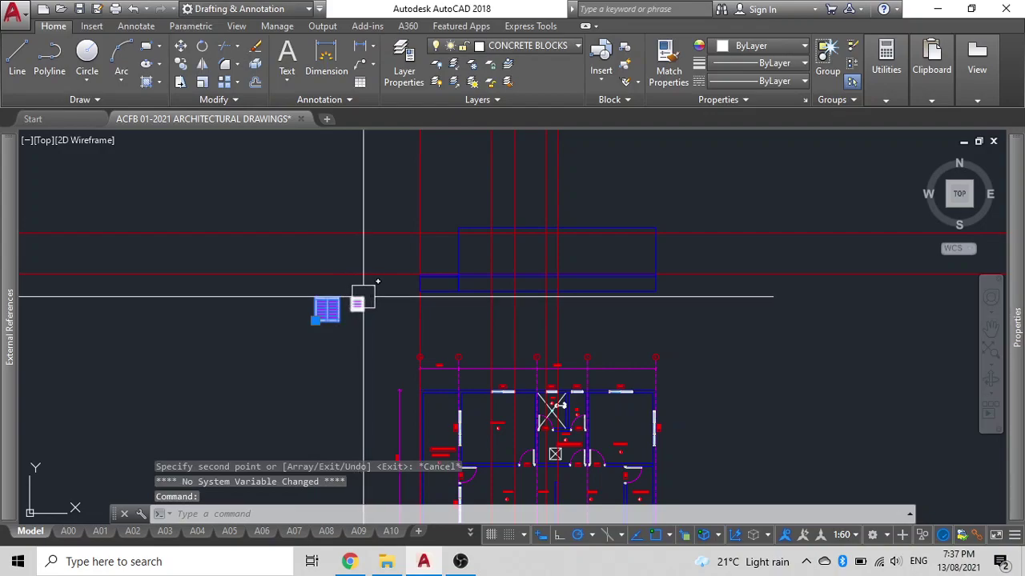
Move both copied windows from the W2 corner into the elevation outline.
left_click_drag(373, 285, 318, 326)
type("m")
key("Return")
scroll(316, 304, "up", 2)
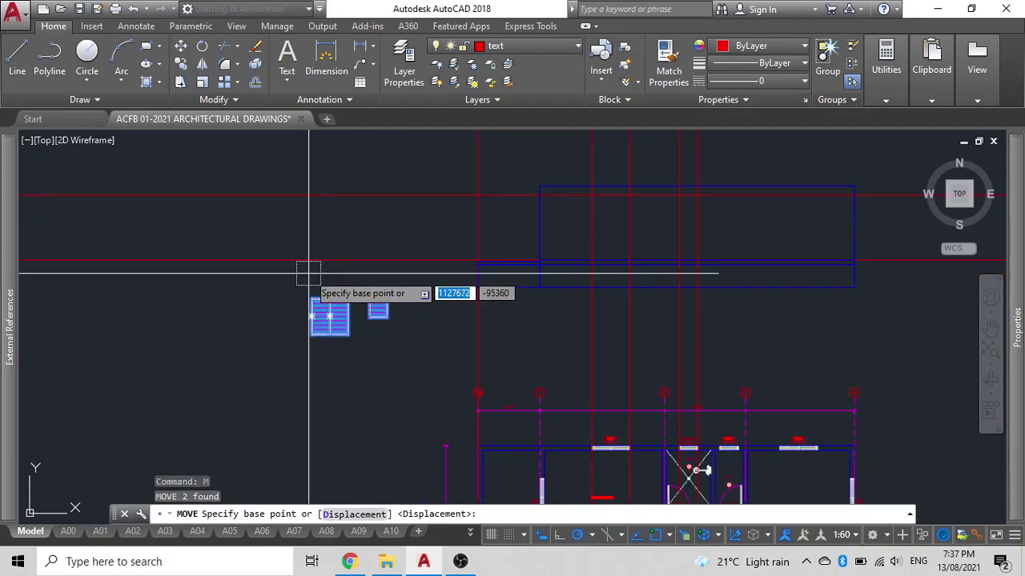
scroll(313, 290, "up", 3)
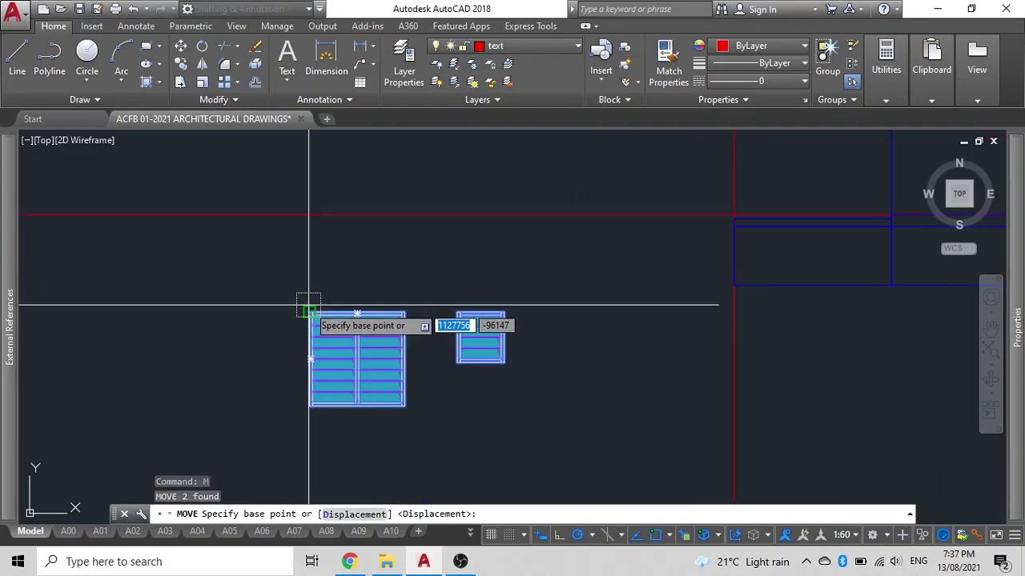
left_click(307, 324)
scroll(328, 302, "down", 5)
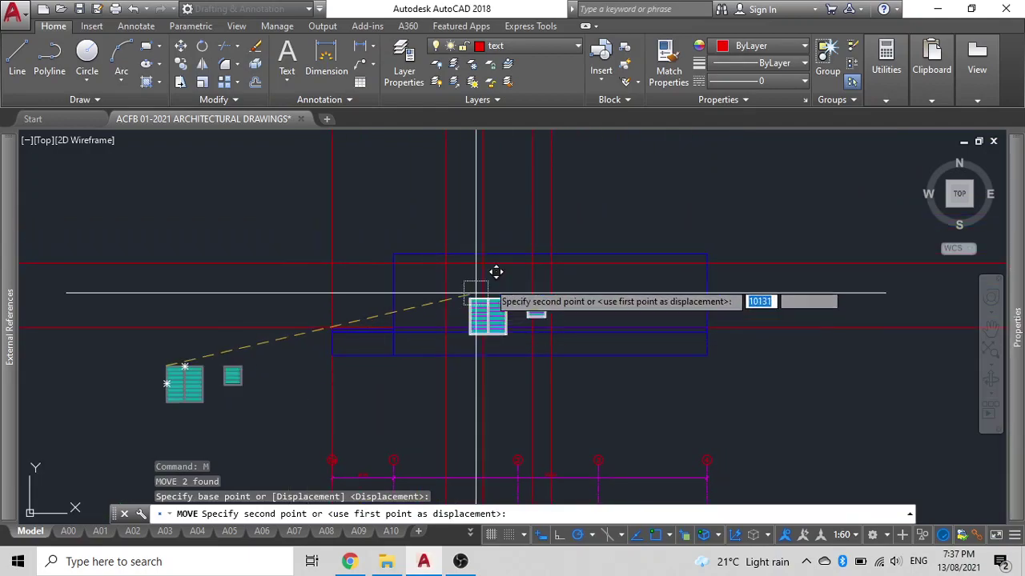
scroll(393, 263, "up", 5)
scroll(334, 222, "up", 1)
left_click(551, 286)
Shift the smaller W3 window right onto its grid line.
left_click(551, 283)
type("m")
key("Return")
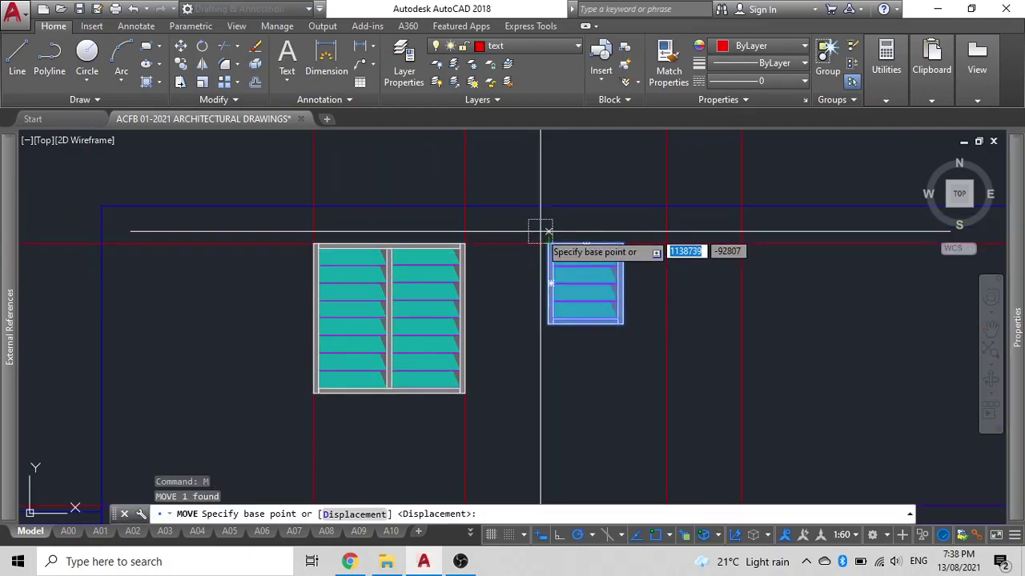
left_click(549, 244)
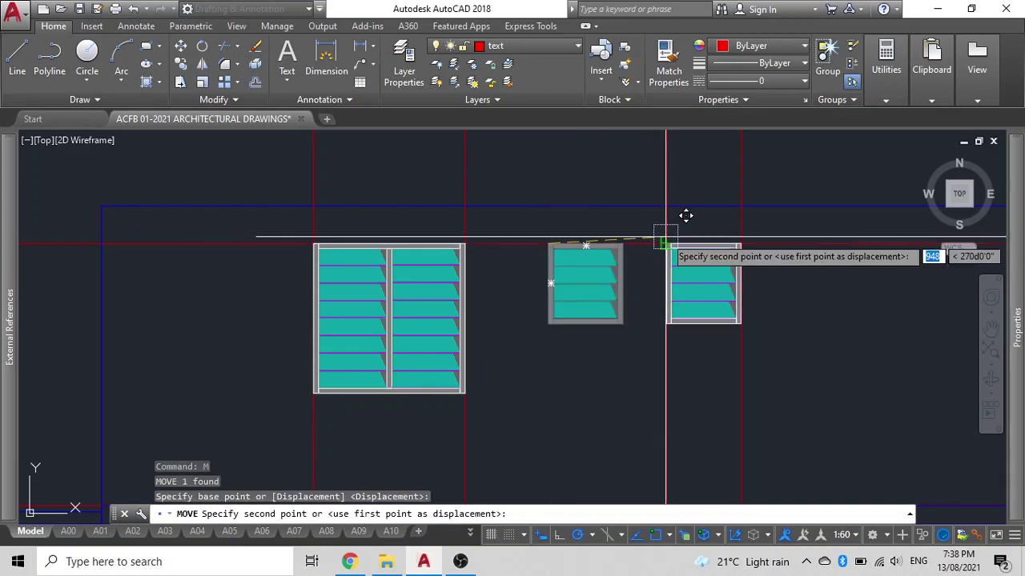
left_click(666, 245)
scroll(649, 249, "down", 5)
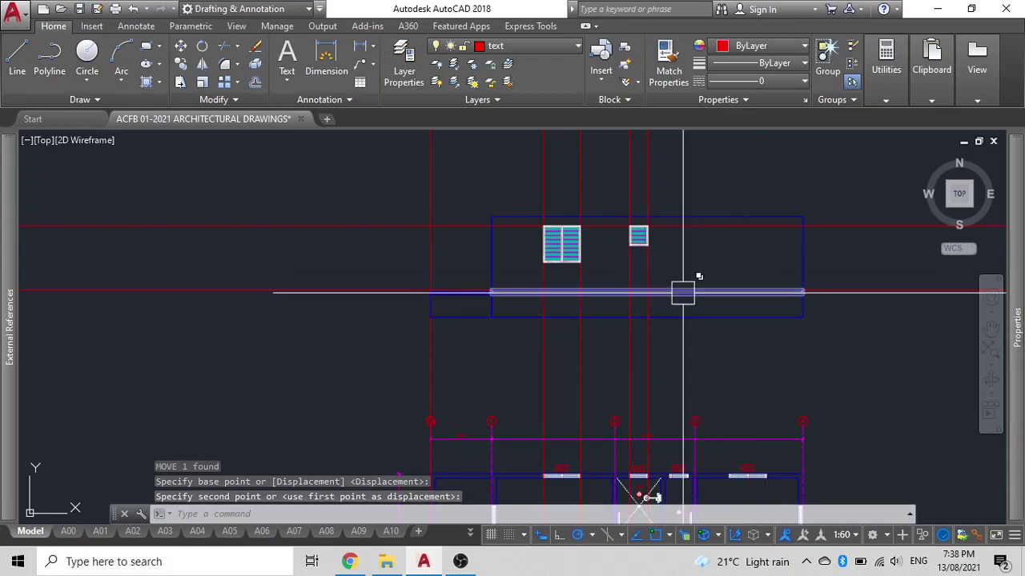
middle_click_drag(626, 342, 621, 294)
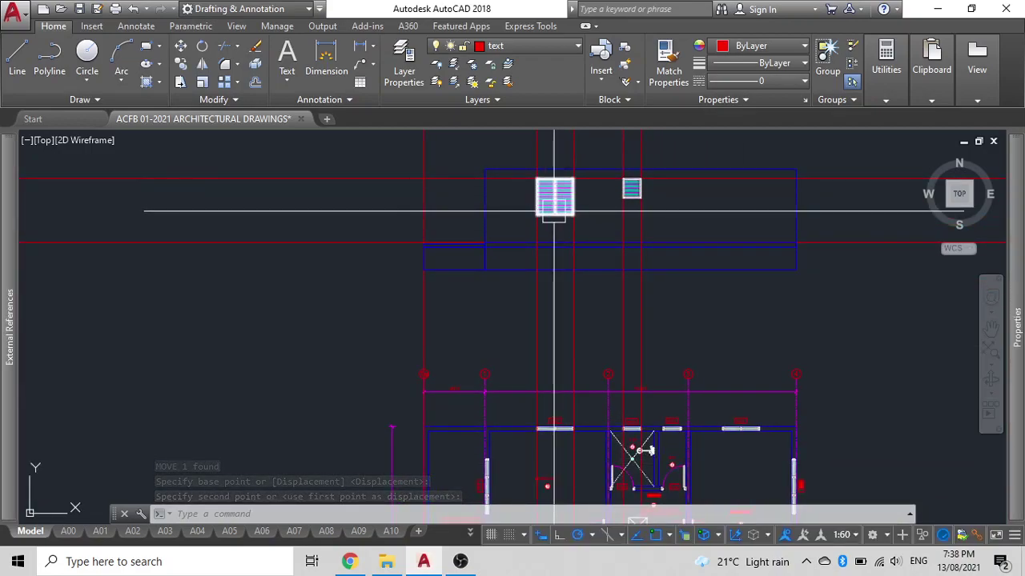
Copy the W2 window elevation to the W02 window jamb.
left_click(554, 211)
key("Return")
type("CO")
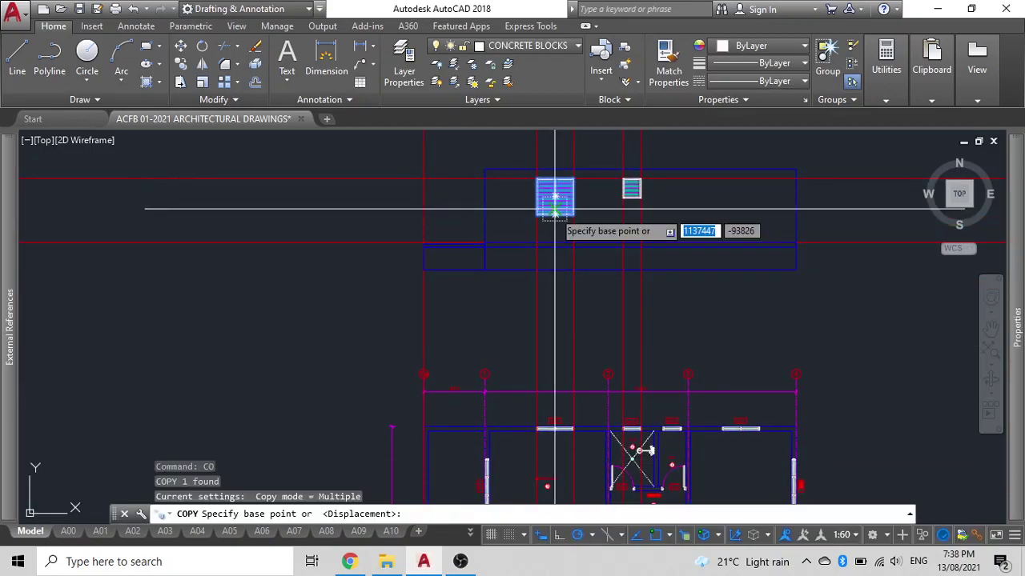
scroll(515, 430, "up", 3)
scroll(497, 409, "up", 2)
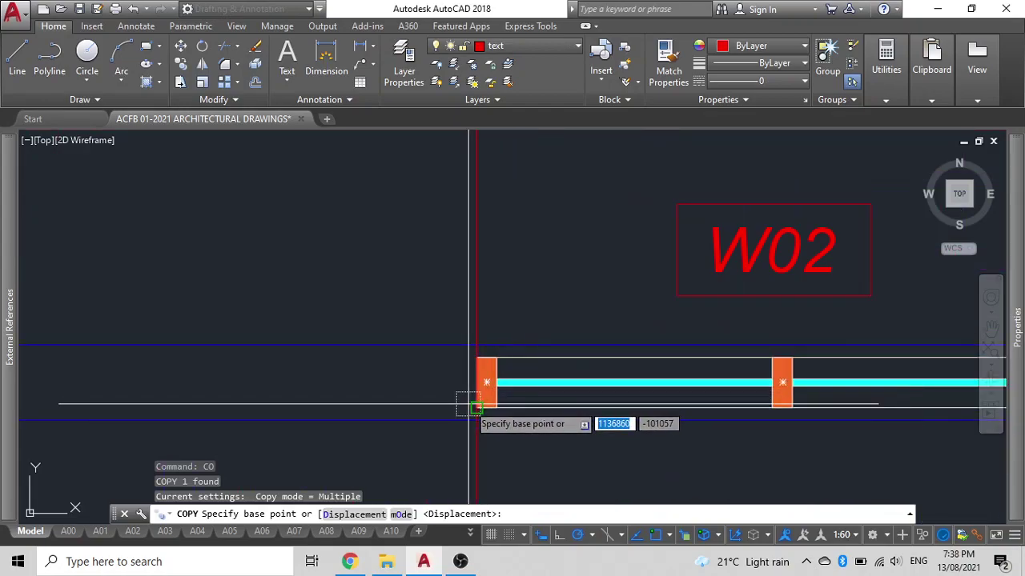
left_click(479, 359)
scroll(478, 357, "down", 4)
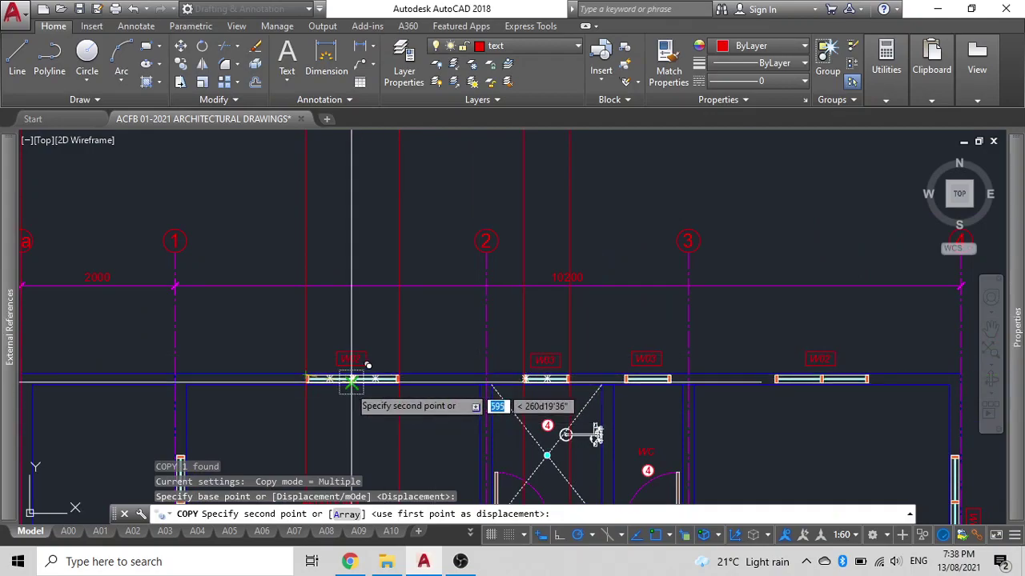
scroll(840, 408, "up", 5)
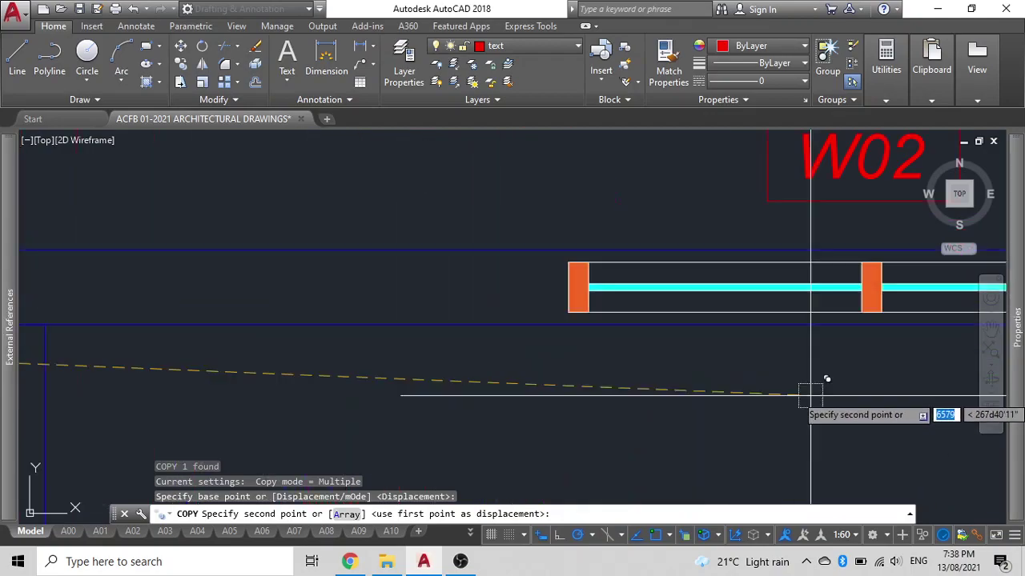
left_click(568, 262)
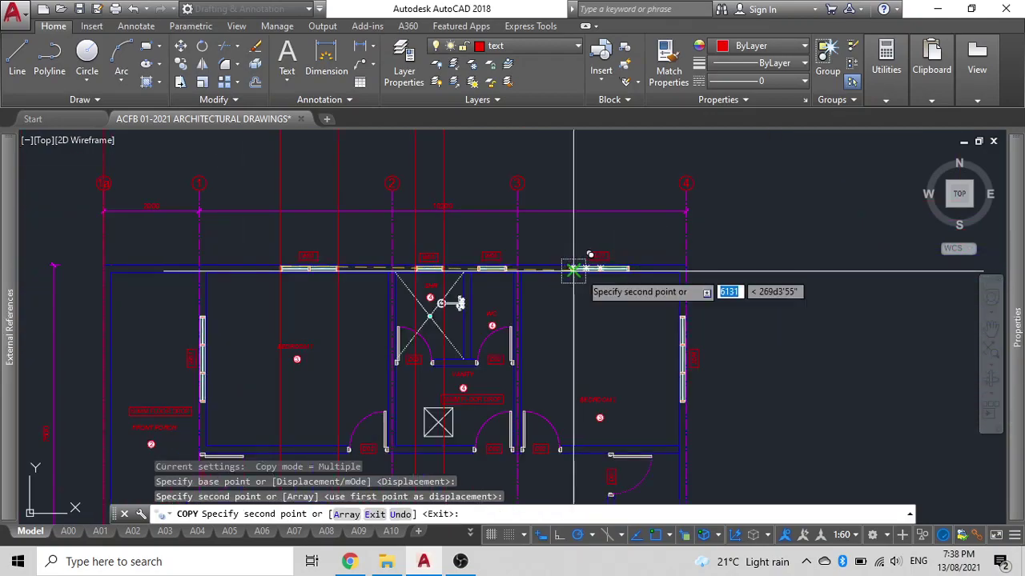
scroll(574, 270, "down", 4)
scroll(642, 299, "up", 2)
key("Escape")
scroll(571, 175, "up", 2)
scroll(575, 155, "up", 2)
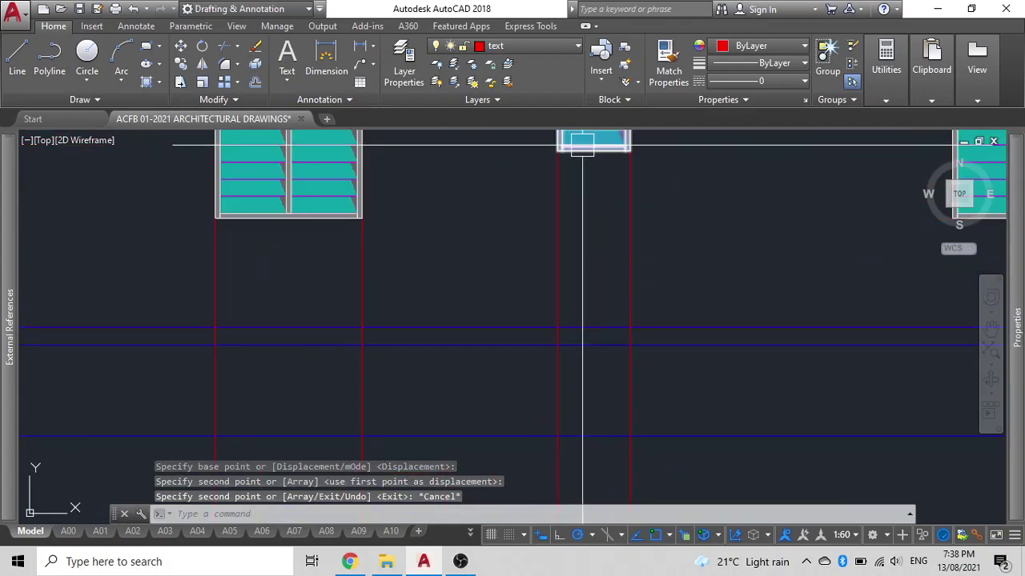
Copy the small W03 window from the wall end to the next opening.
left_click(586, 145)
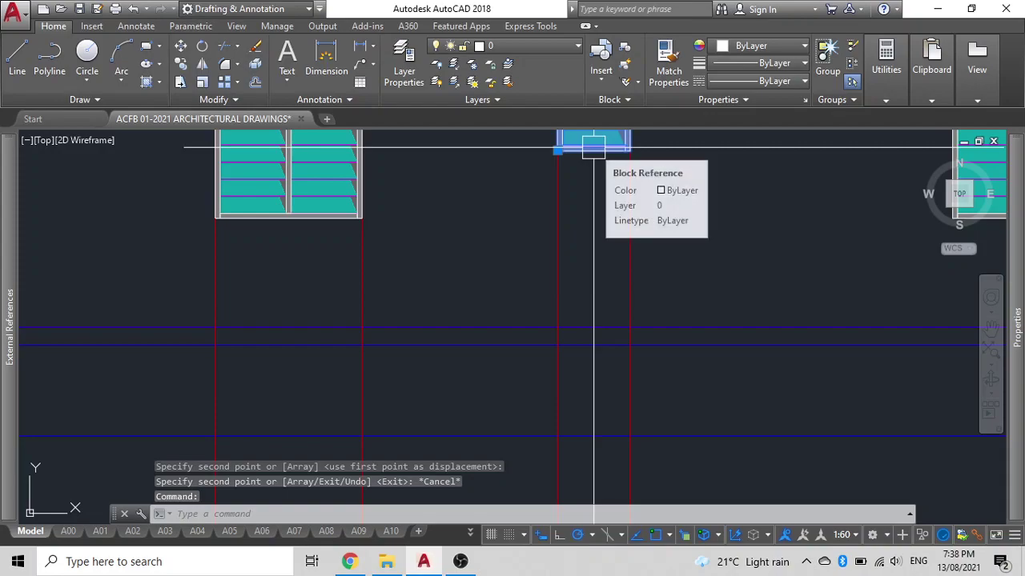
type("co")
key("Return")
scroll(584, 186, "down", 3)
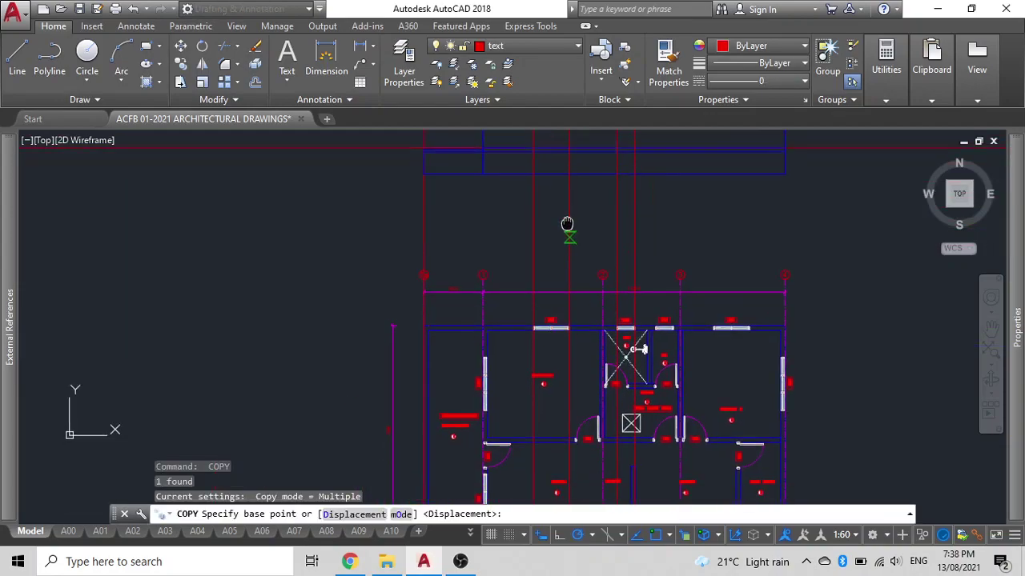
scroll(561, 320, "up", 3)
scroll(531, 336, "up", 2)
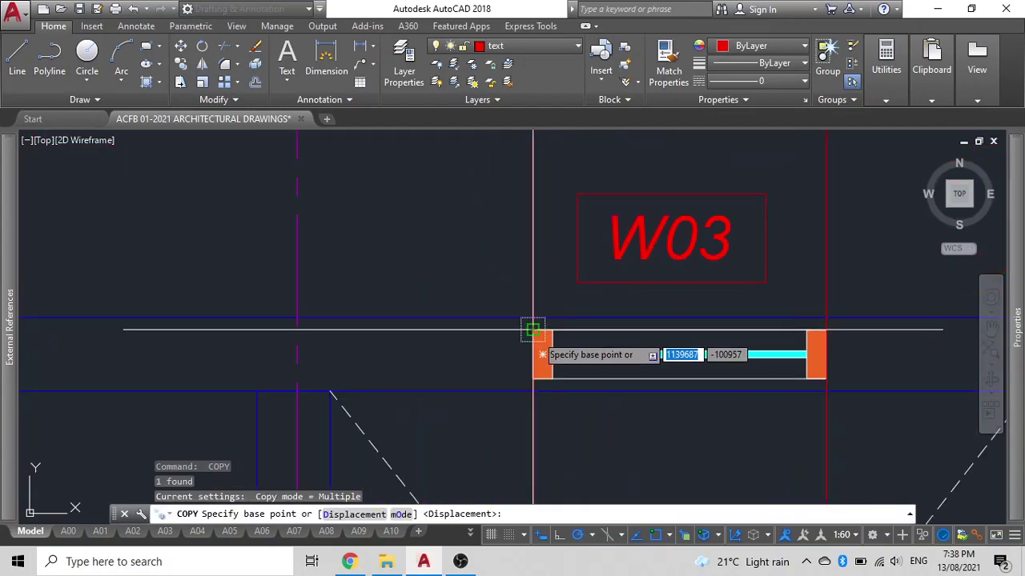
left_click(532, 329)
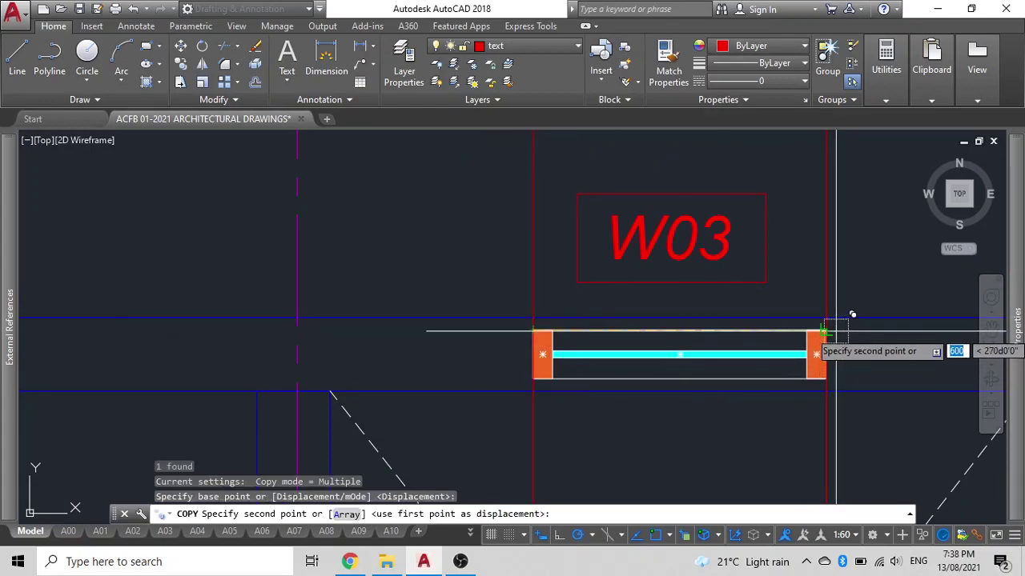
scroll(748, 344, "down", 4)
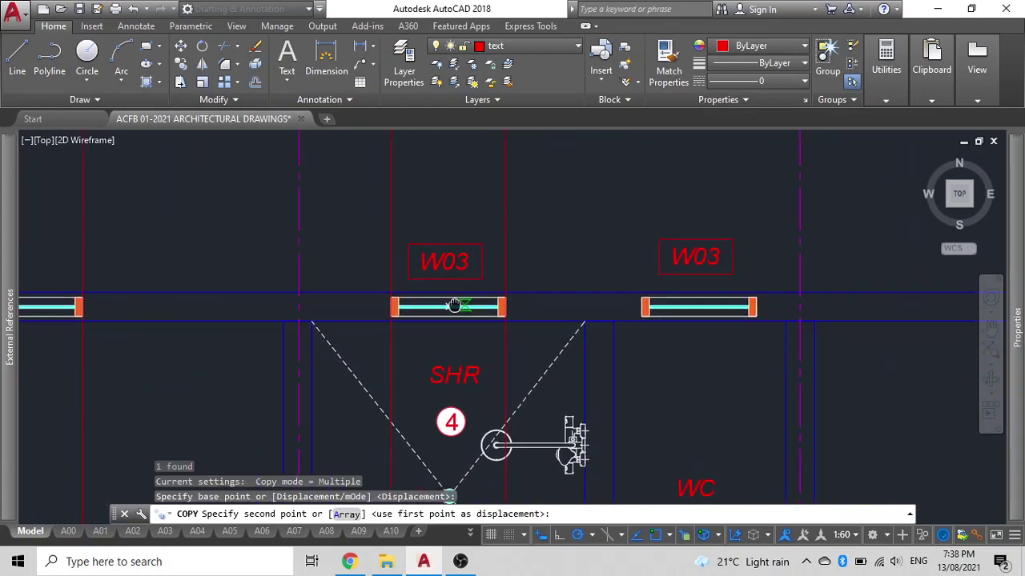
left_click(626, 296)
scroll(537, 389, "down", 3)
scroll(584, 476, "down", 3)
key("Escape")
scroll(629, 361, "down", 2)
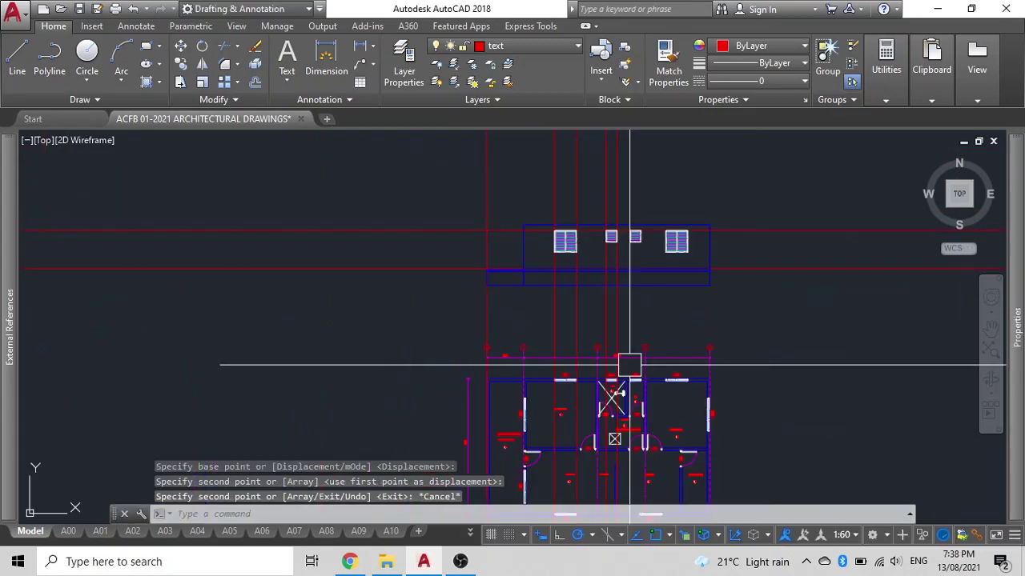
Erase the five vertical guide lines above the floor plan.
left_click(686, 204)
left_click(370, 186)
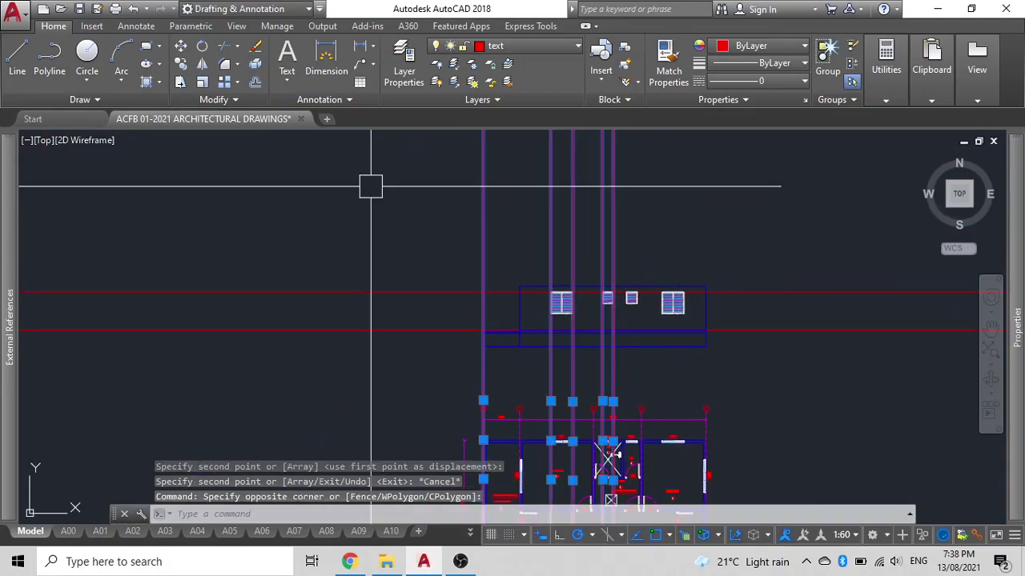
key("Delete")
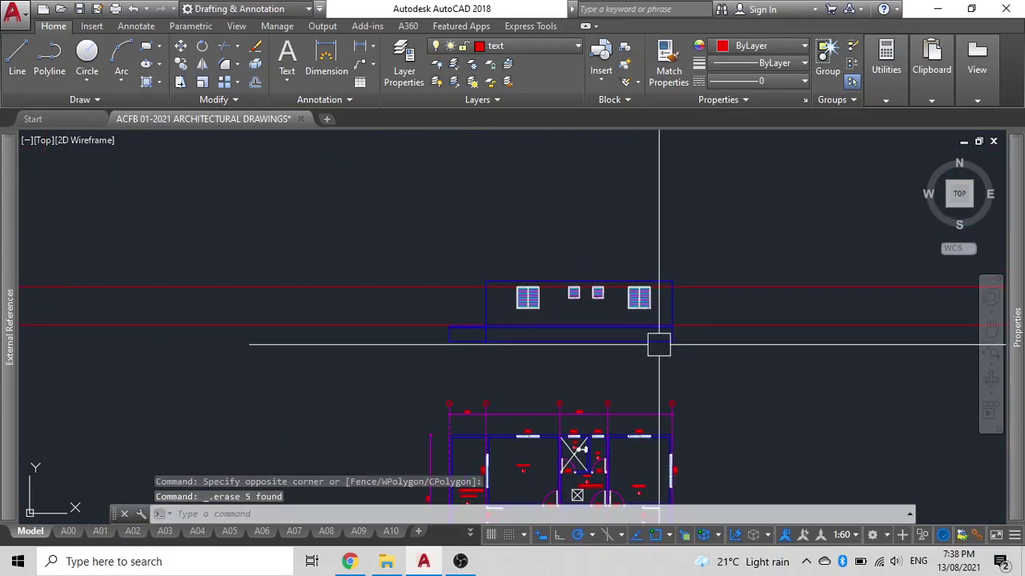
Select and erase the two horizontal red lines above the plan.
mouse_move(579, 359)
middle_mouse_down()
mouse_move(595, 316)
mouse_move(470, 310)
middle_mouse_up()
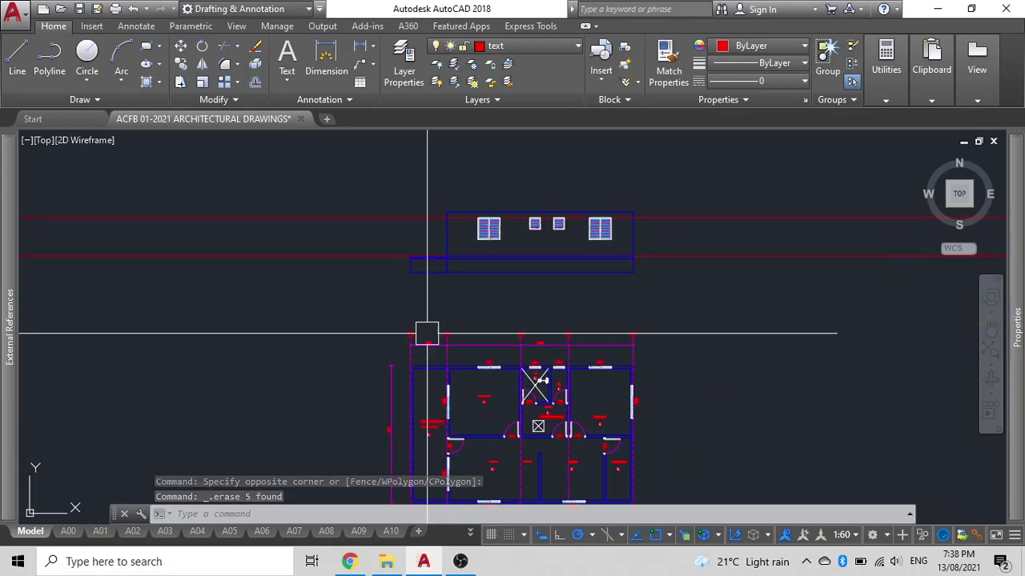
left_click(470, 311)
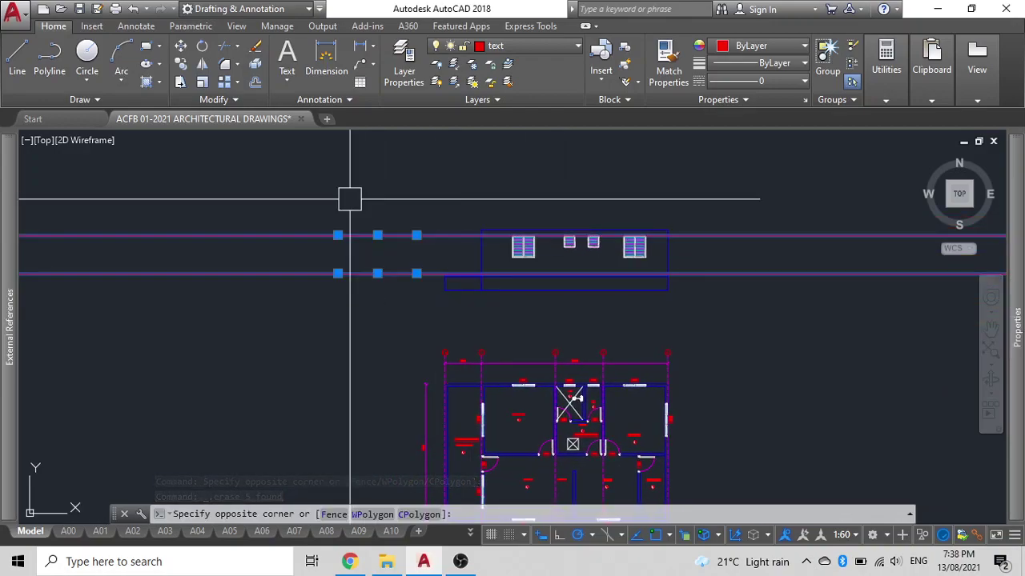
left_click(350, 200)
key("Delete")
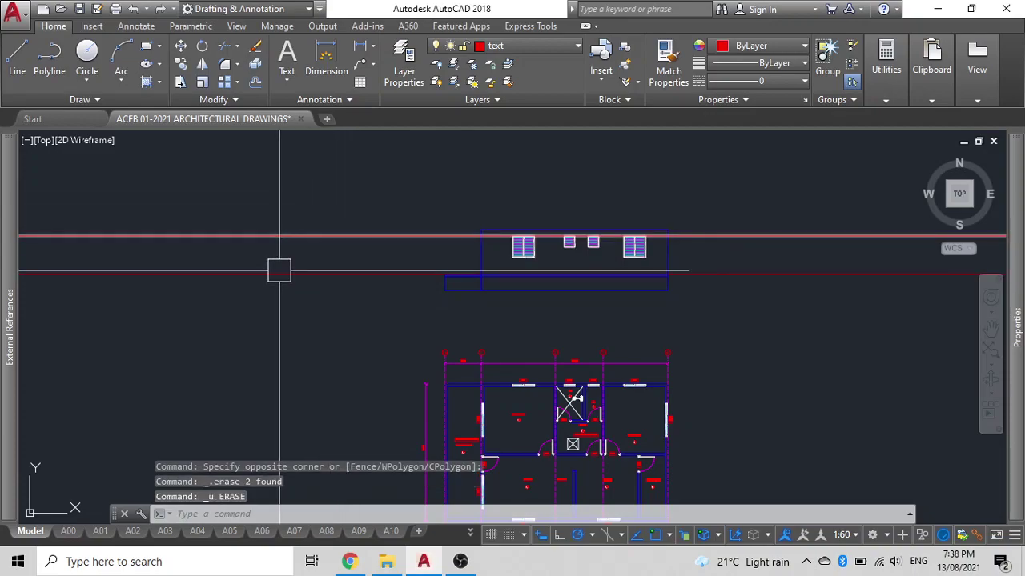
scroll(320, 292, "down", 2)
scroll(320, 292, "down", 5)
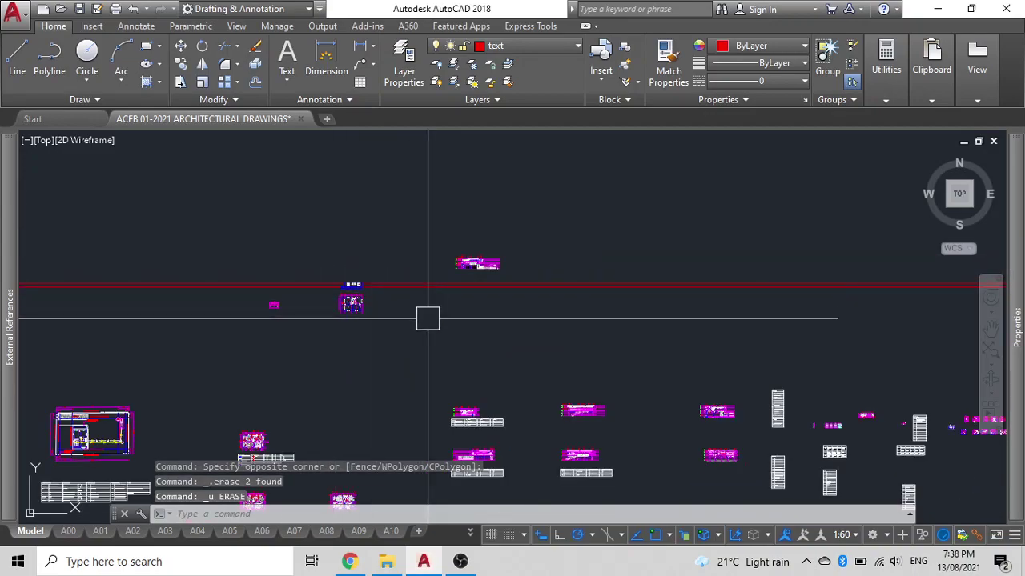
scroll(464, 411, "up", 3)
scroll(461, 407, "up", 2)
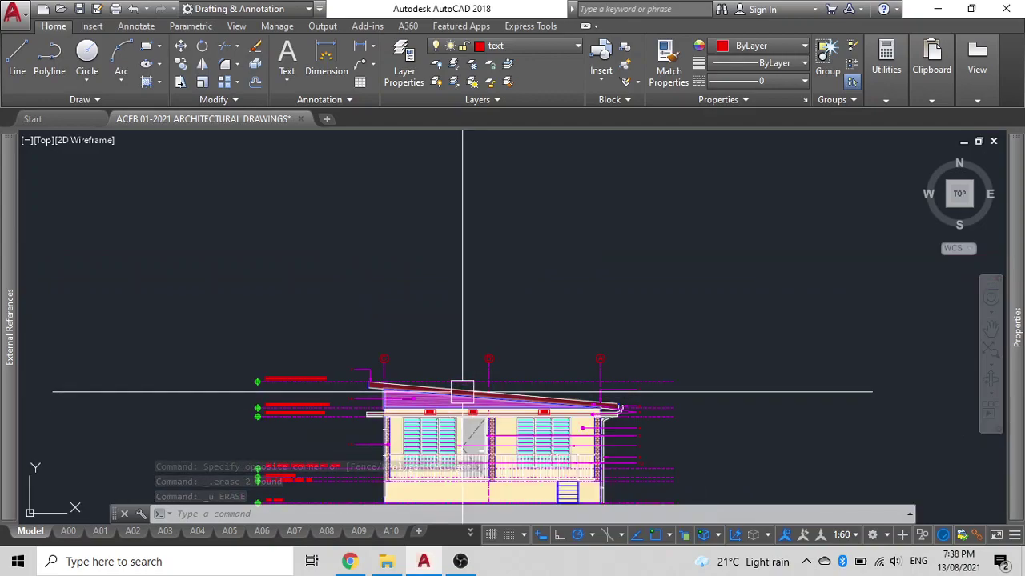
scroll(459, 396, "down", 1)
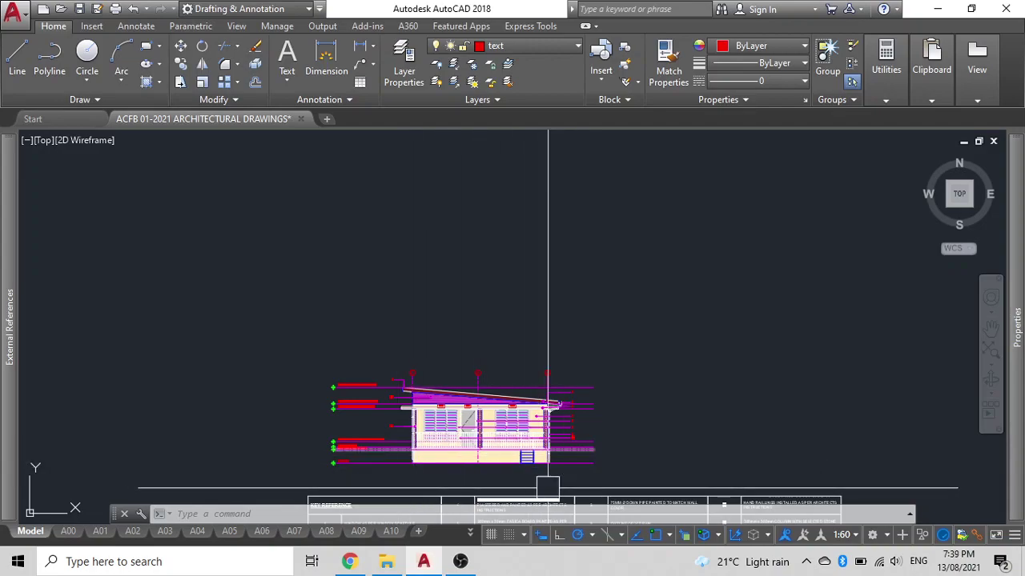
scroll(560, 476, "up", 2)
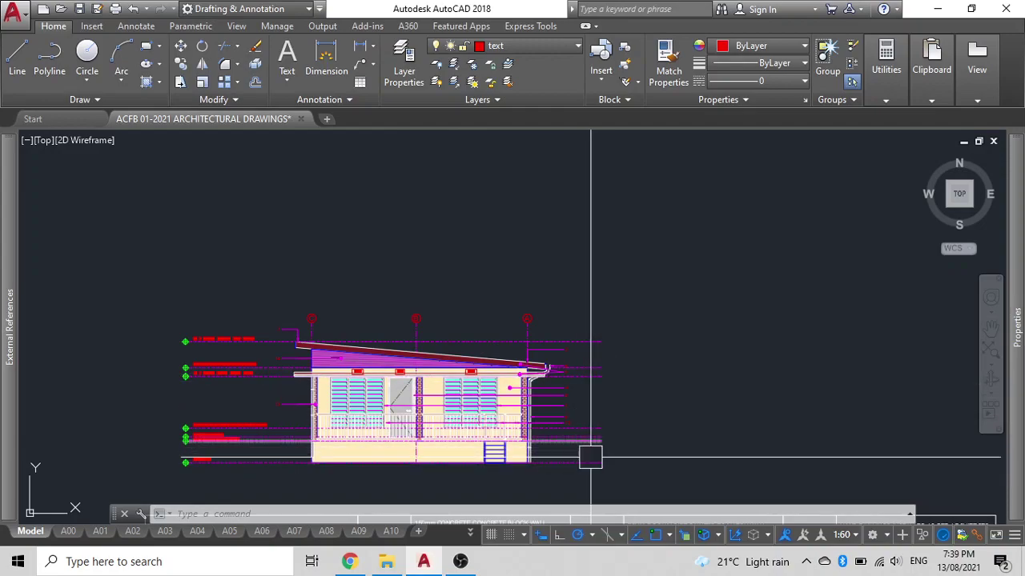
scroll(591, 387, "up", 5)
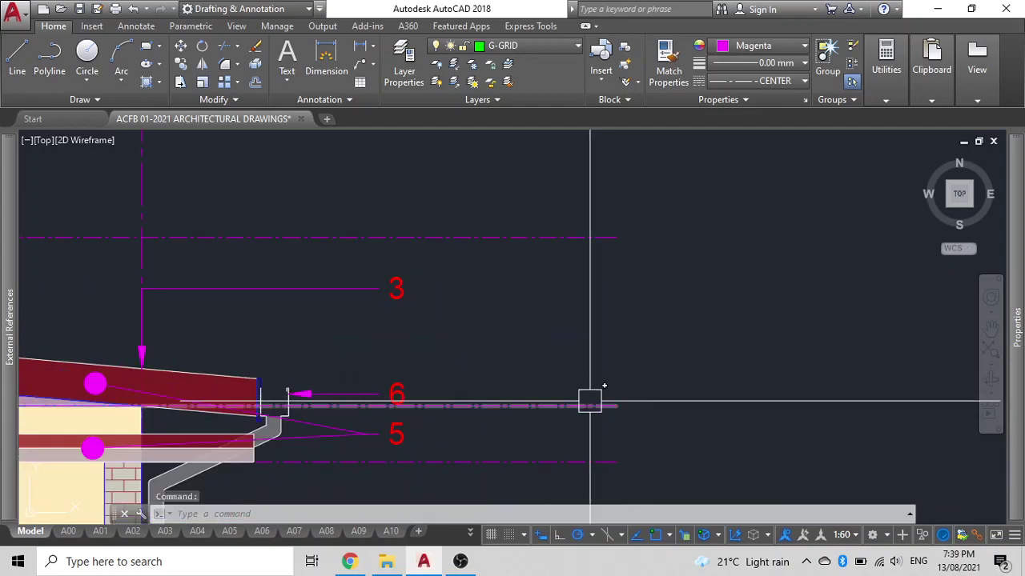
Select three dash-dot level lines, starting with the one at the roof edge.
left_click(572, 417)
left_click(567, 376)
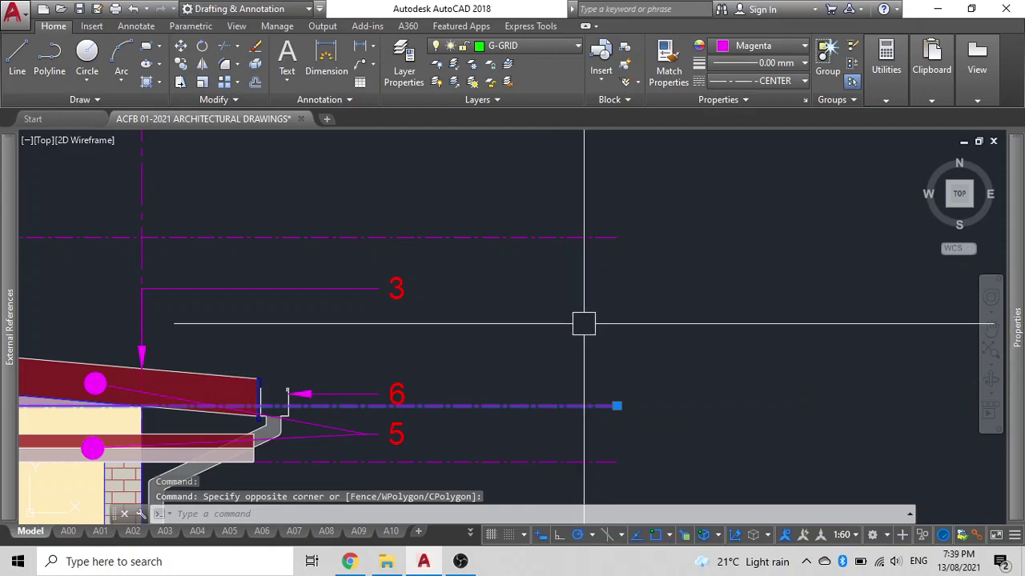
left_click(588, 237)
scroll(286, 392, "down", 3)
scroll(286, 392, "down", 2)
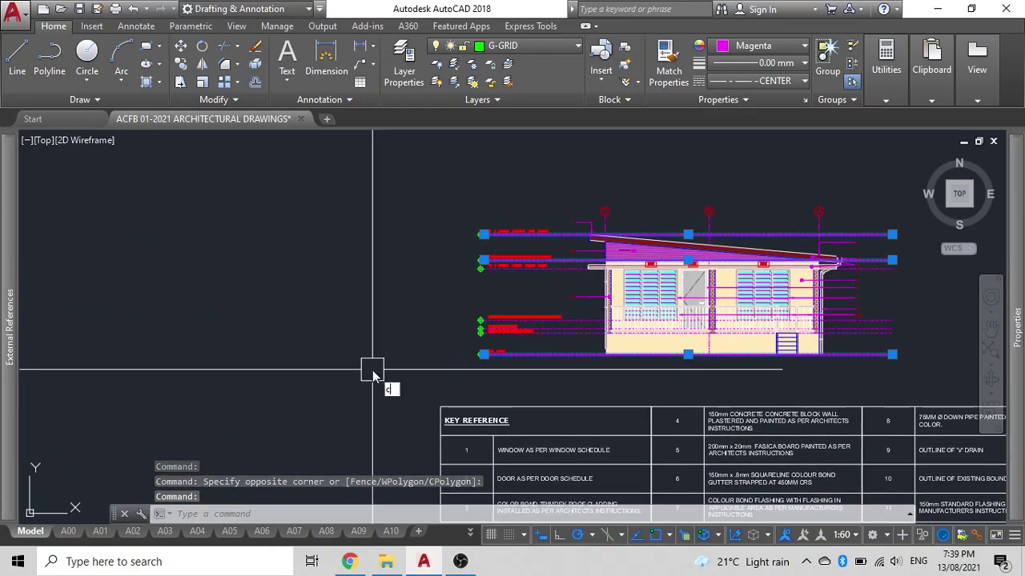
type("o")
key("Return")
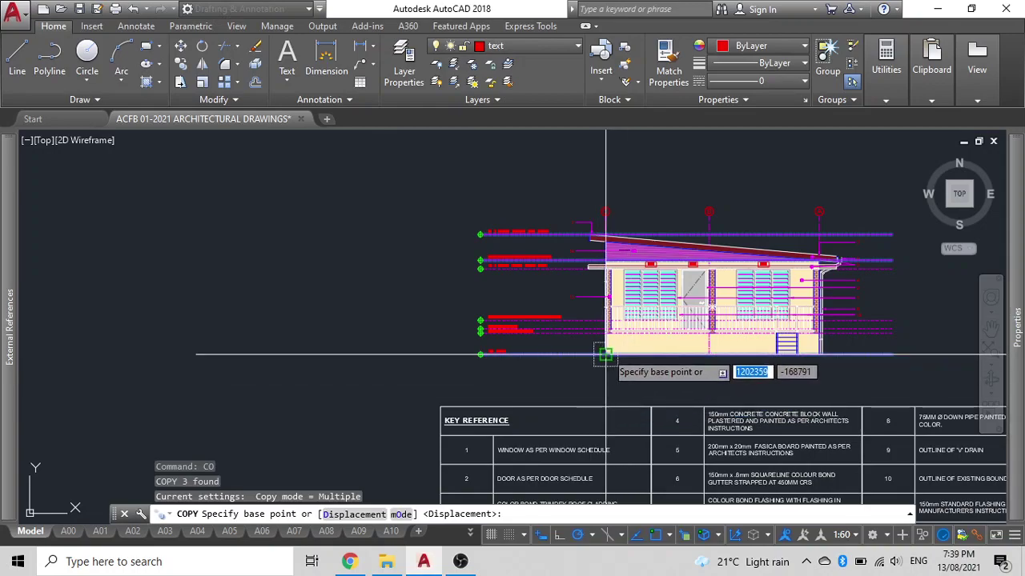
left_click(605, 355)
scroll(407, 338, "down", 4)
scroll(389, 327, "down", 2)
middle_click_drag(389, 327, 741, 373)
scroll(641, 272, "up", 3)
scroll(640, 280, "up", 3)
scroll(435, 298, "up", 3)
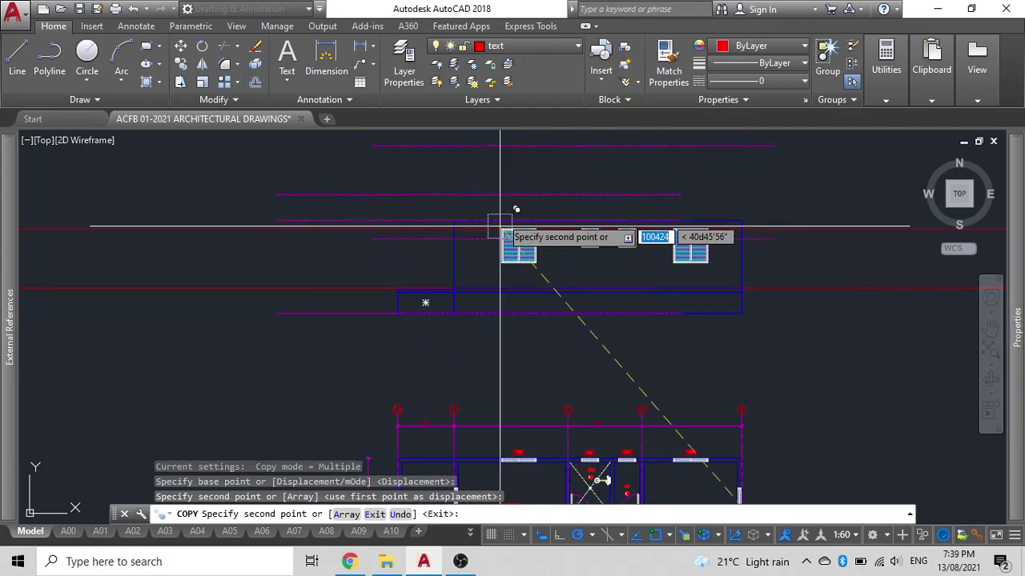
key("Escape")
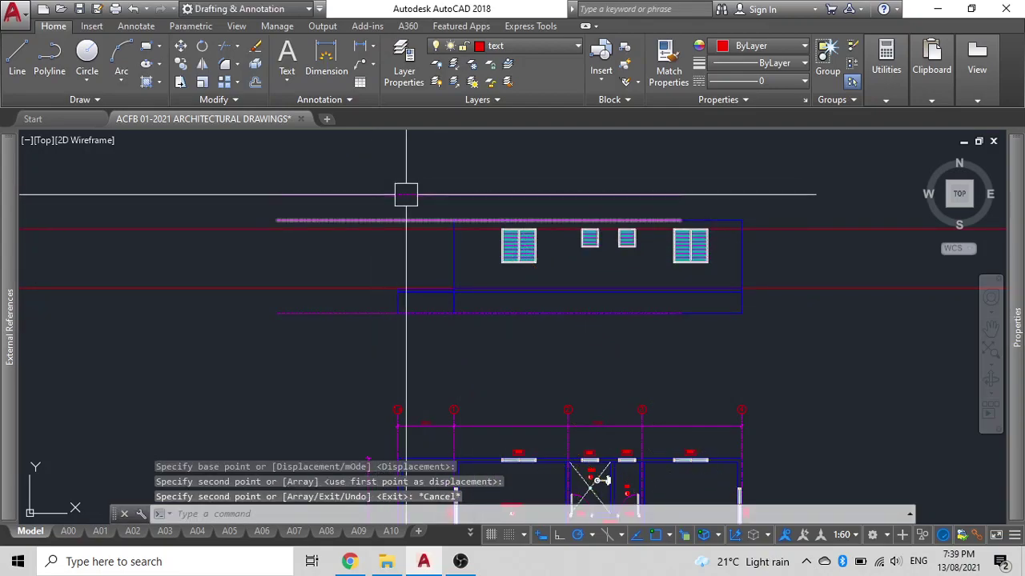
scroll(384, 217, "down", 4)
scroll(336, 269, "up", 1)
scroll(338, 270, "up", 5)
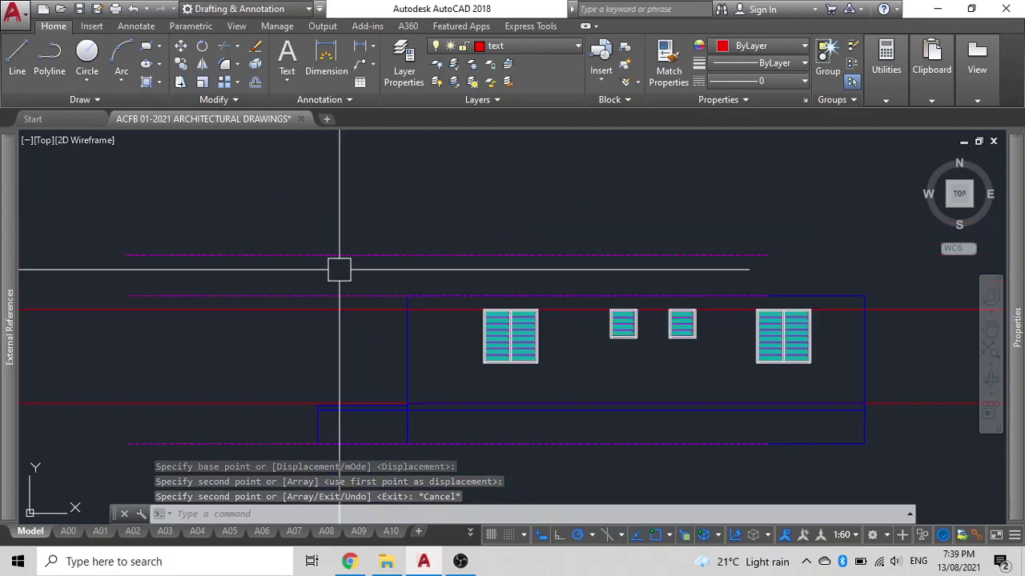
scroll(334, 270, "down", 2)
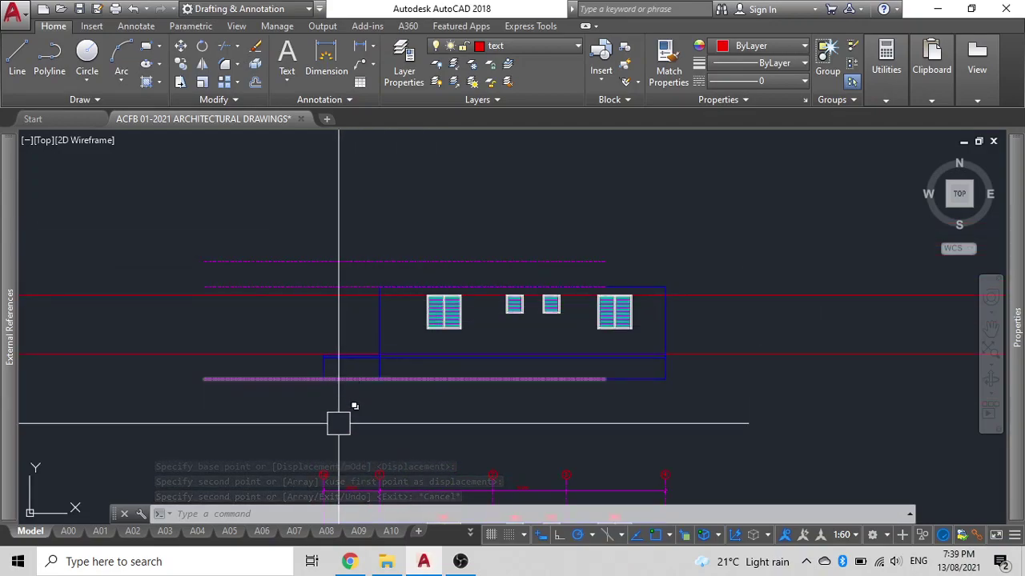
middle_click_drag(339, 424, 407, 413)
scroll(288, 360, "down", 2)
middle_click_drag(391, 458, 484, 340)
scroll(392, 167, "up", 4)
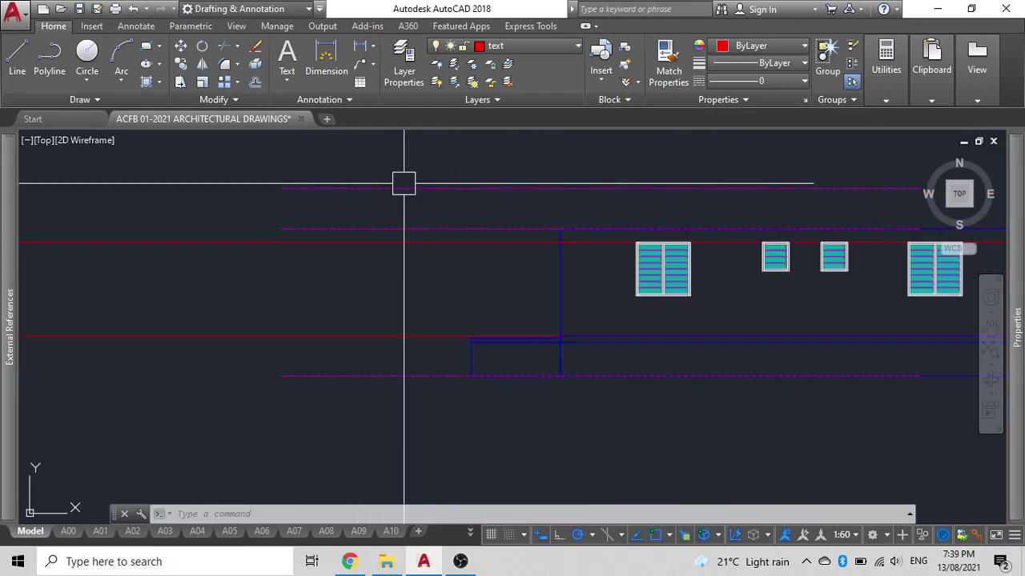
middle_click_drag(408, 315, 355, 275)
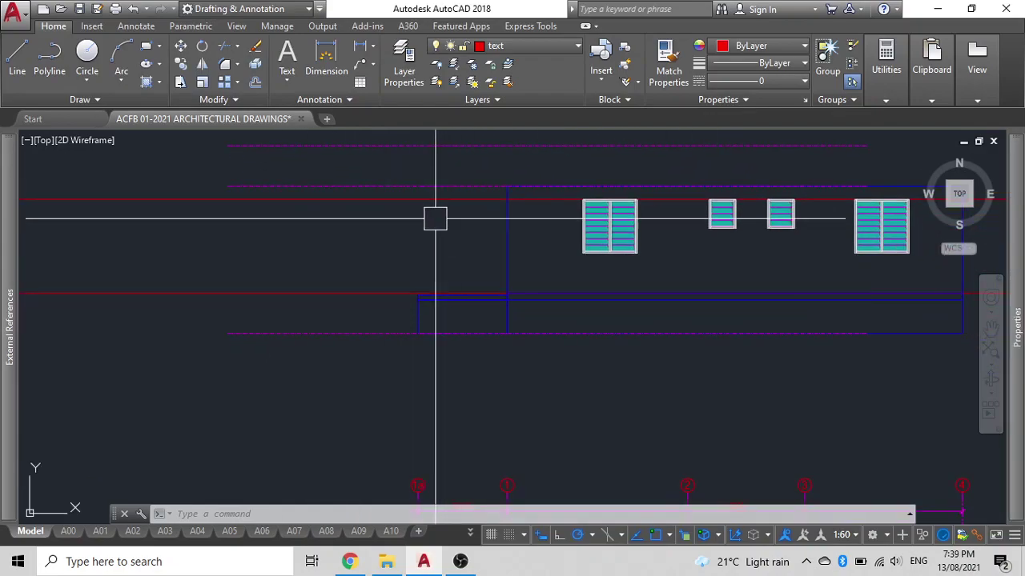
scroll(414, 276, "up", 3)
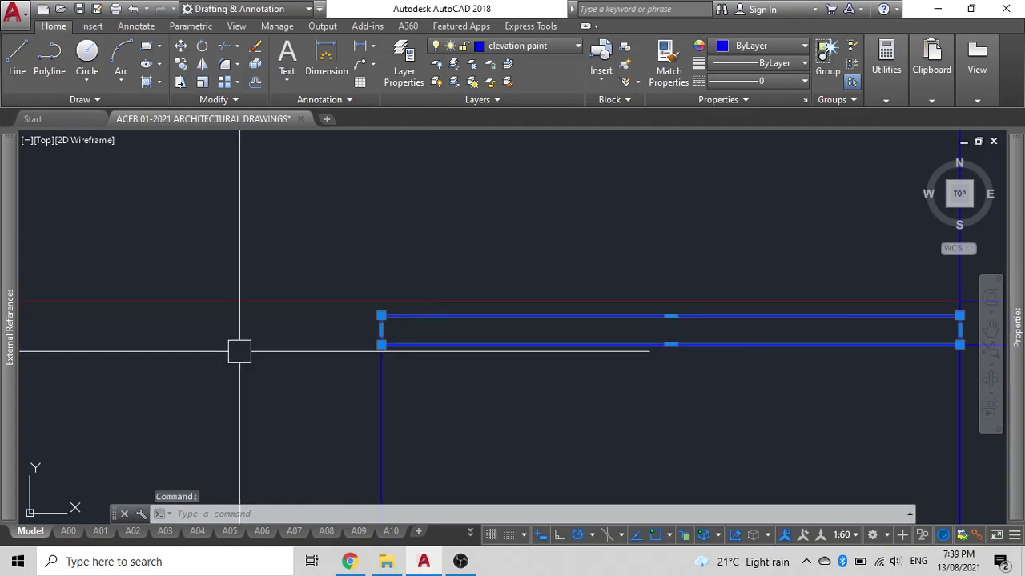
scroll(240, 352, "down", 3)
middle_click_drag(239, 351, 459, 379)
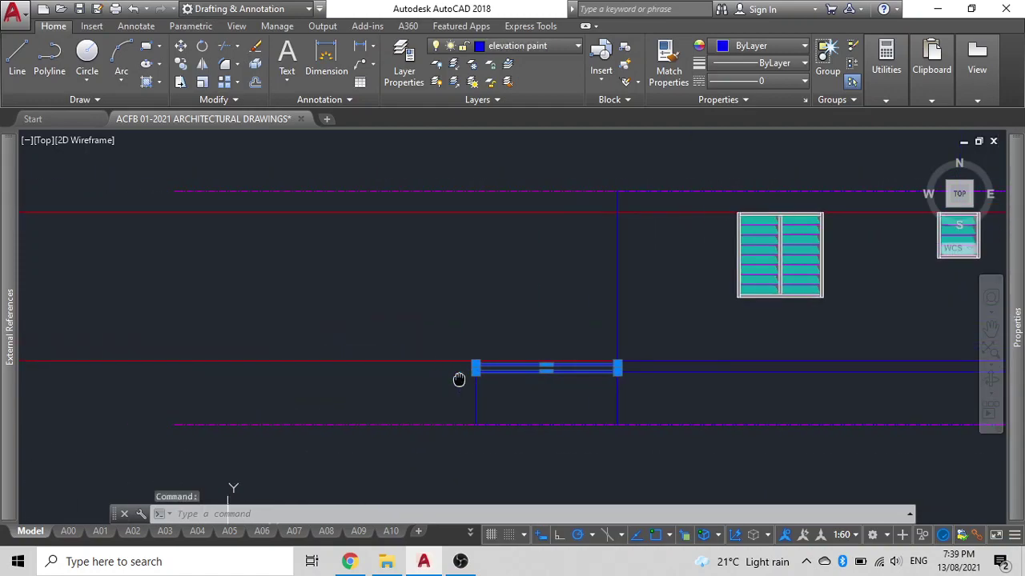
type("co")
Rotate the thin rectangle 90 degrees upright about its left end.
key("Return")
left_click(396, 386)
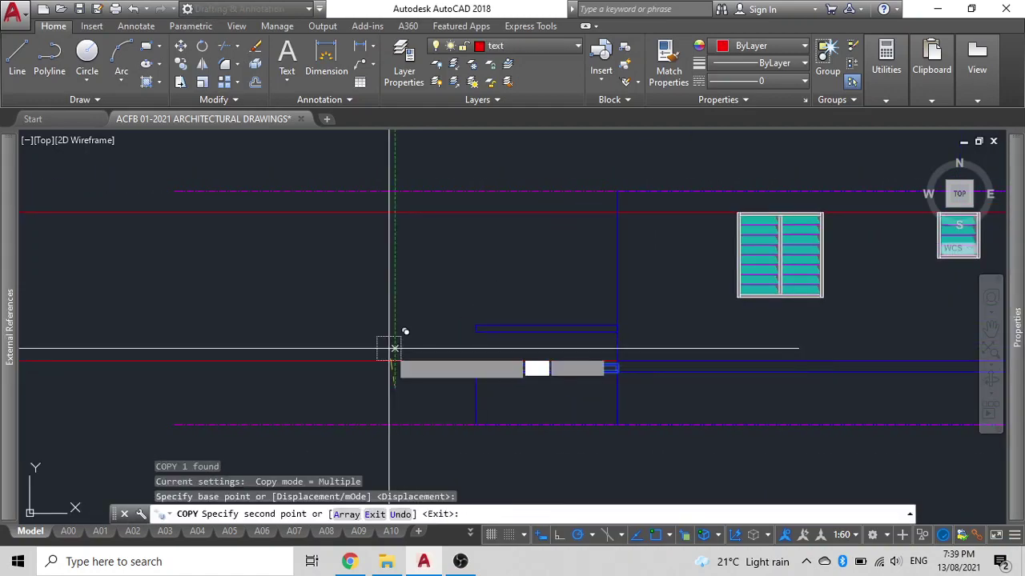
key("Escape")
key("Return")
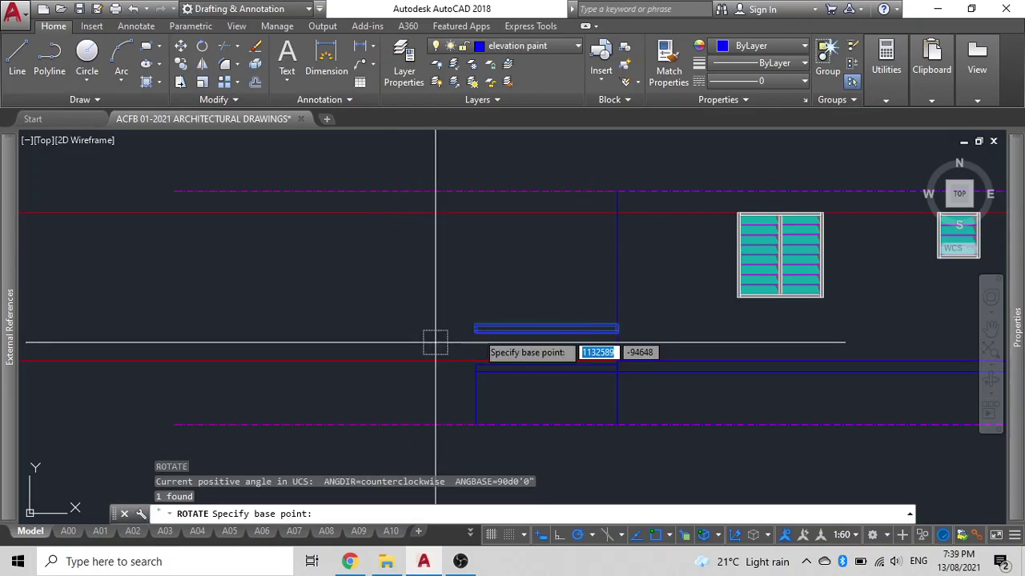
left_click(475, 326)
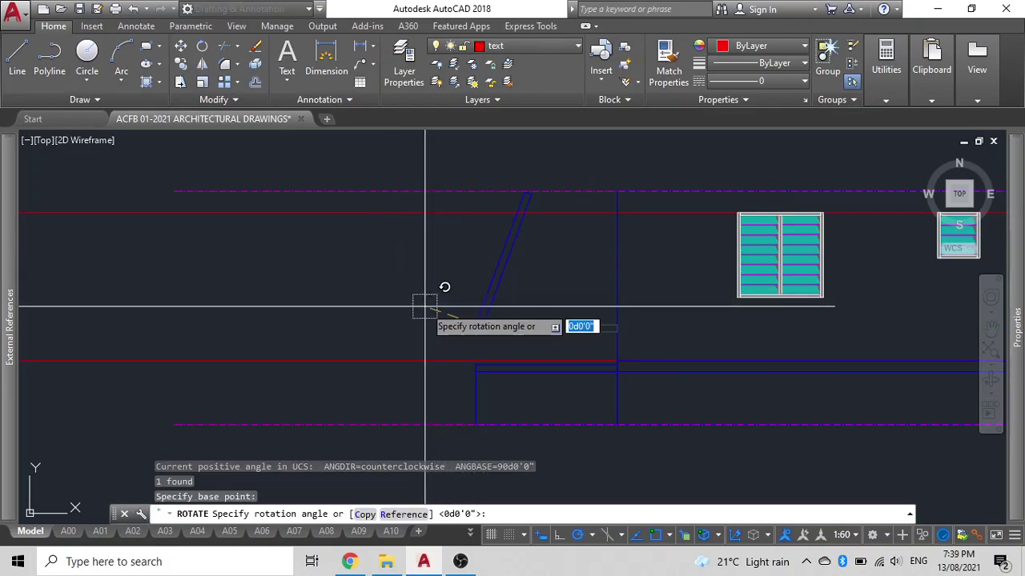
type("90")
key("Return")
type("m")
Move the dashed level line up to its new roof height.
key("Return")
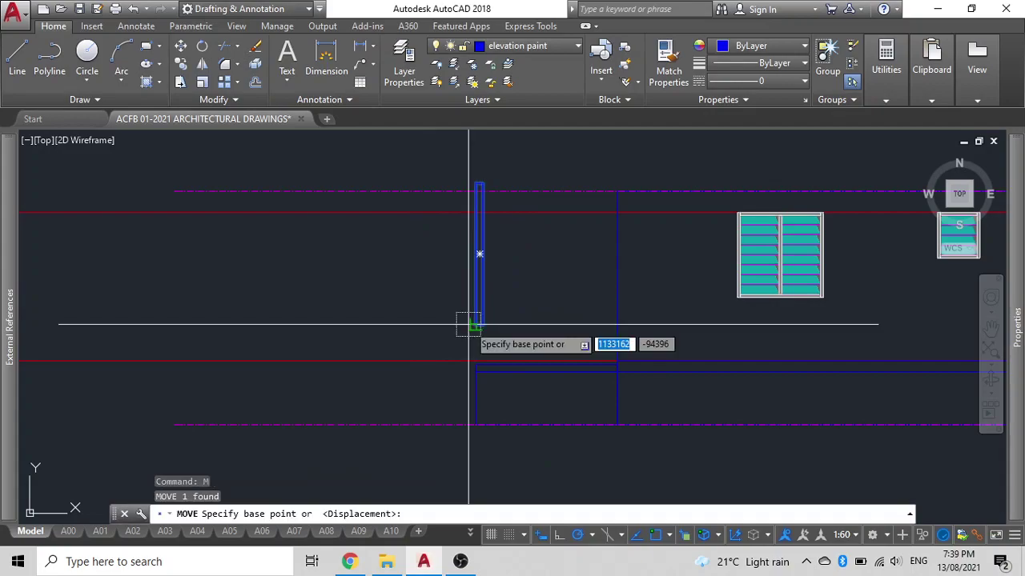
left_click(475, 324)
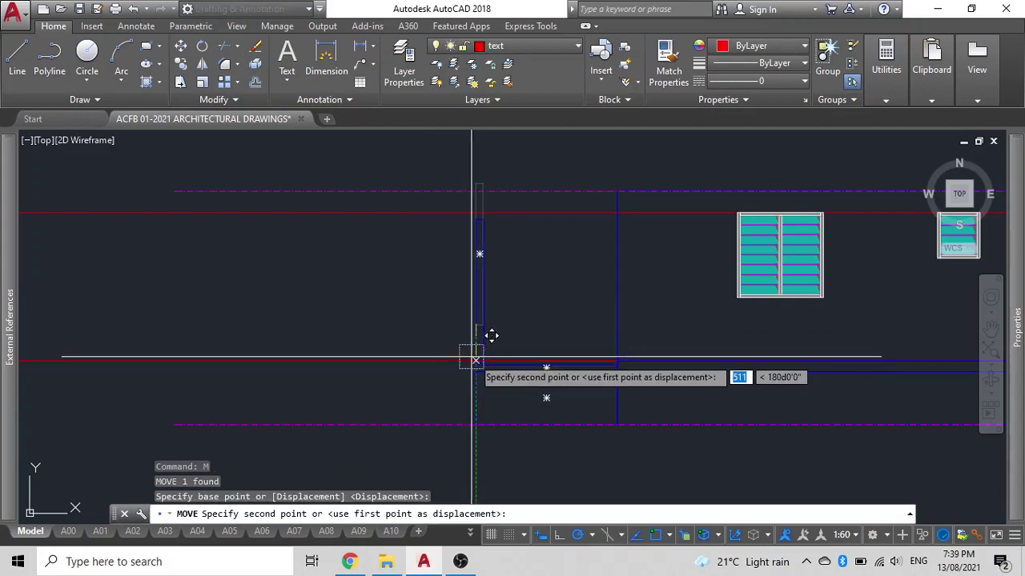
scroll(476, 336, "up", 2)
scroll(477, 368, "up", 2)
scroll(480, 376, "down", 2)
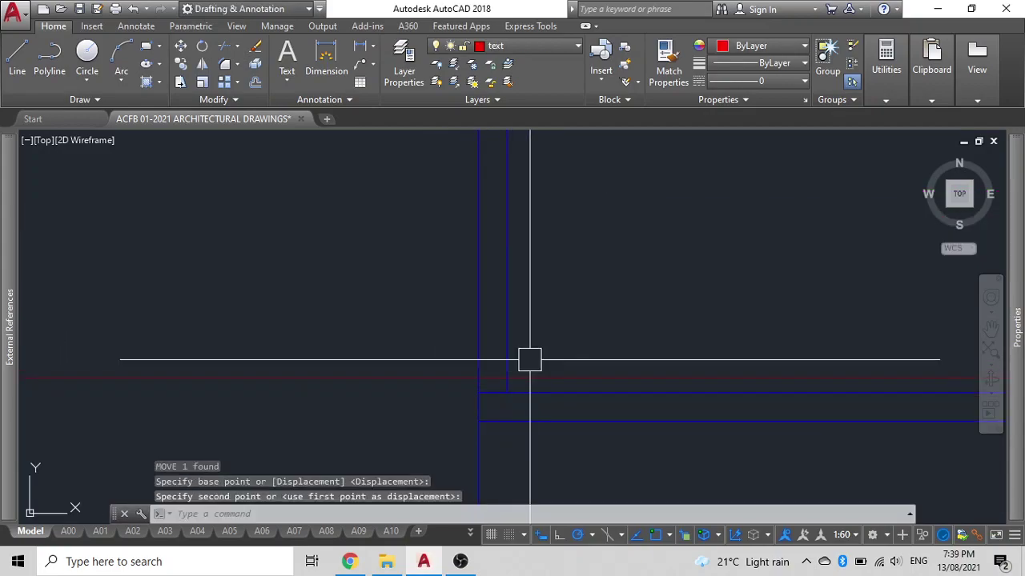
scroll(496, 376, "down", 2)
left_click(463, 247)
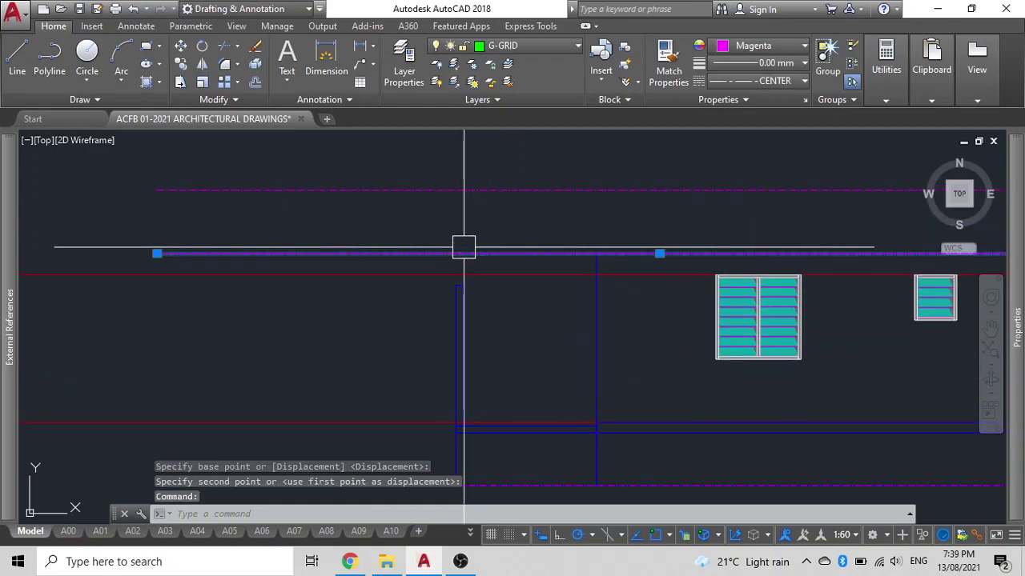
key("Escape")
Stretch a vertical wall line's top end up to the dashed line.
left_click(461, 306)
scroll(474, 275, "up", 2)
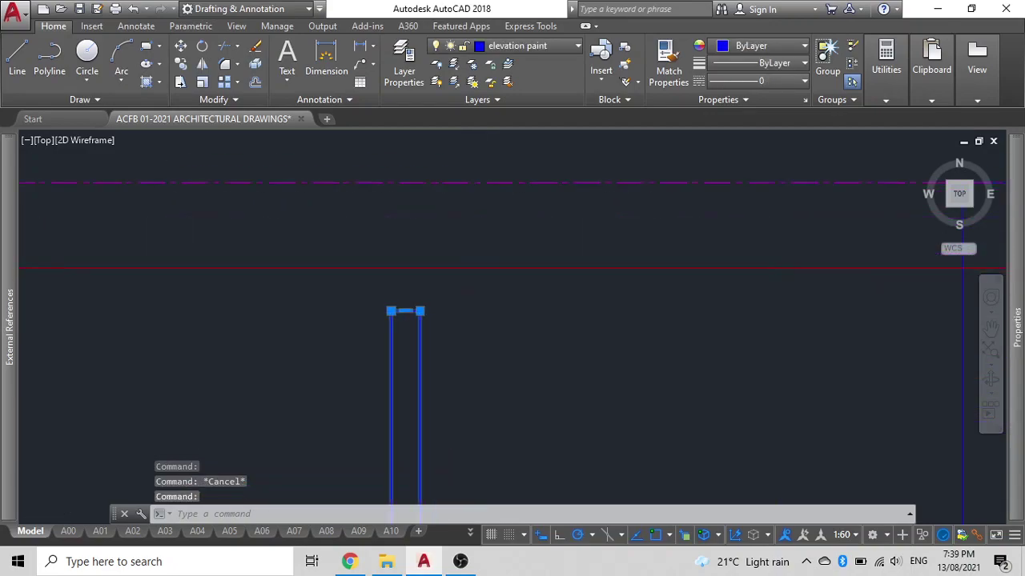
left_click(362, 331)
scroll(363, 330, "down", 2)
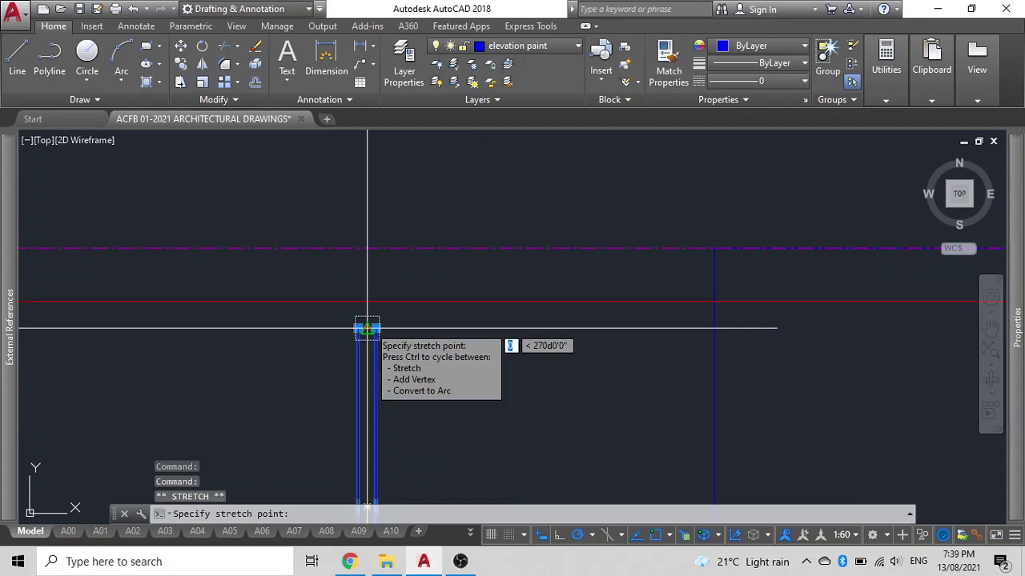
left_click(365, 248)
key("Escape")
Stretch another vertical wall line's end by 100.
mouse_move(362, 284)
middle_mouse_down()
mouse_move(497, 248)
mouse_move(549, 319)
middle_mouse_up()
scroll(527, 240, "up", 3)
left_click(527, 240)
scroll(549, 319, "up", 1)
left_click(519, 311)
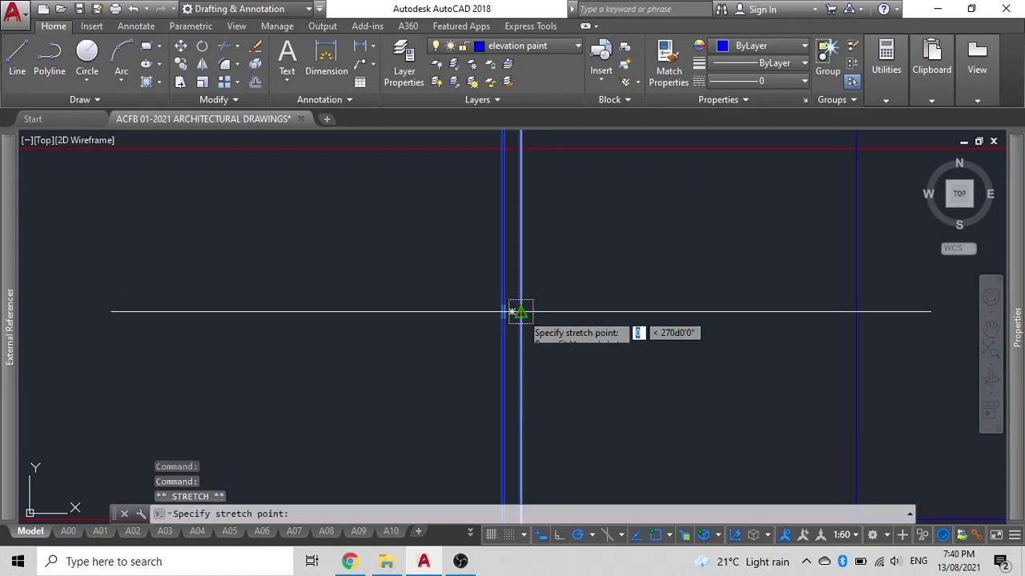
right_click(551, 311)
type("100")
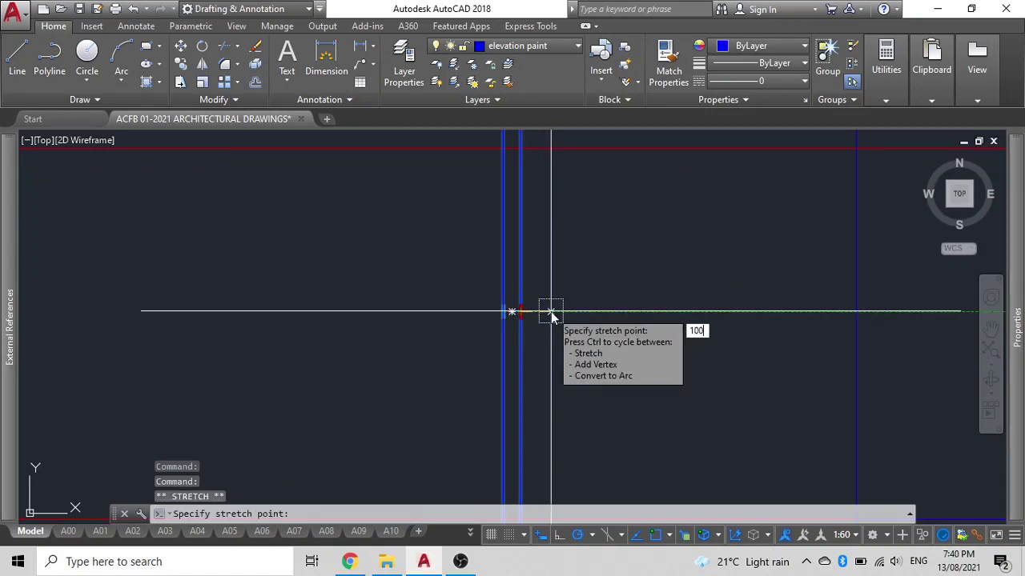
key("Return")
scroll(491, 337, "down", 3)
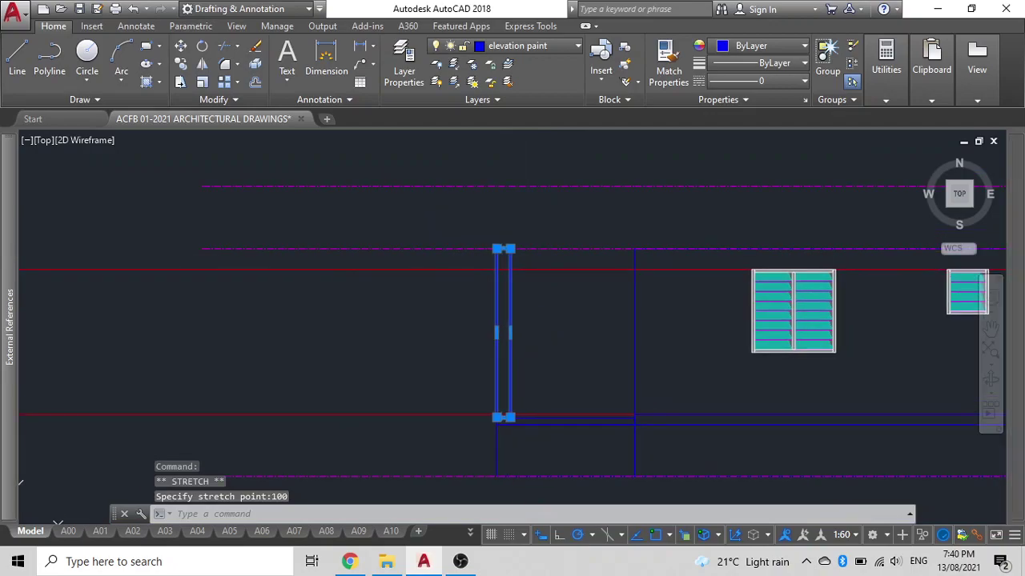
key("Escape")
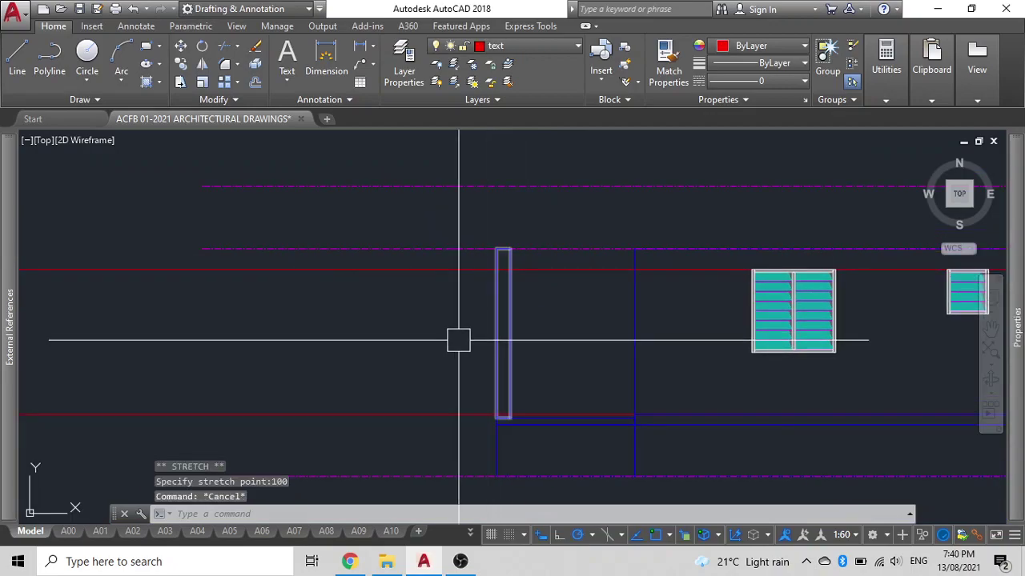
scroll(590, 304, "down", 2)
Crossing-select and erase the two horizontal lines across the wall band.
left_click(379, 396)
left_click(306, 218)
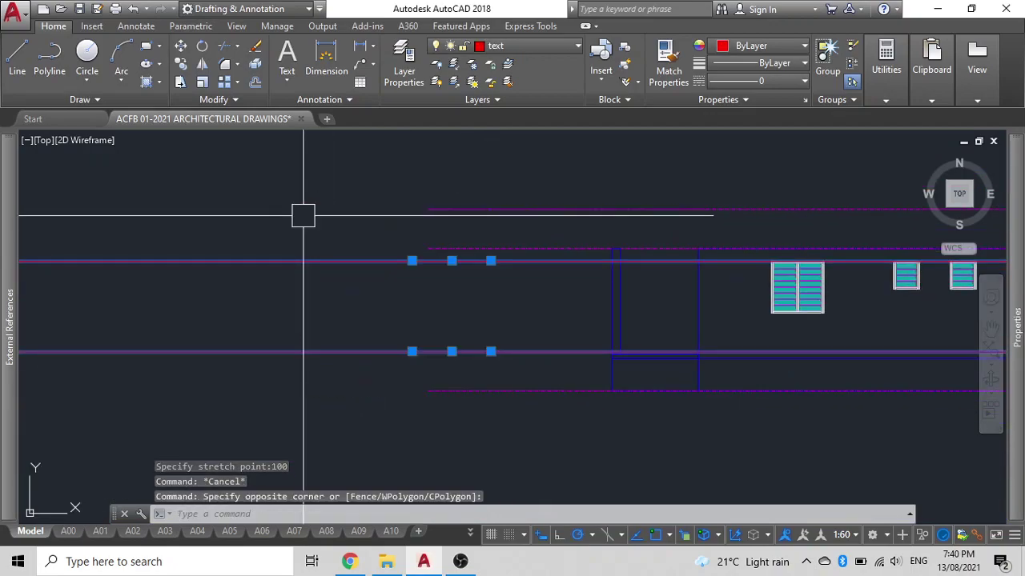
key("Delete")
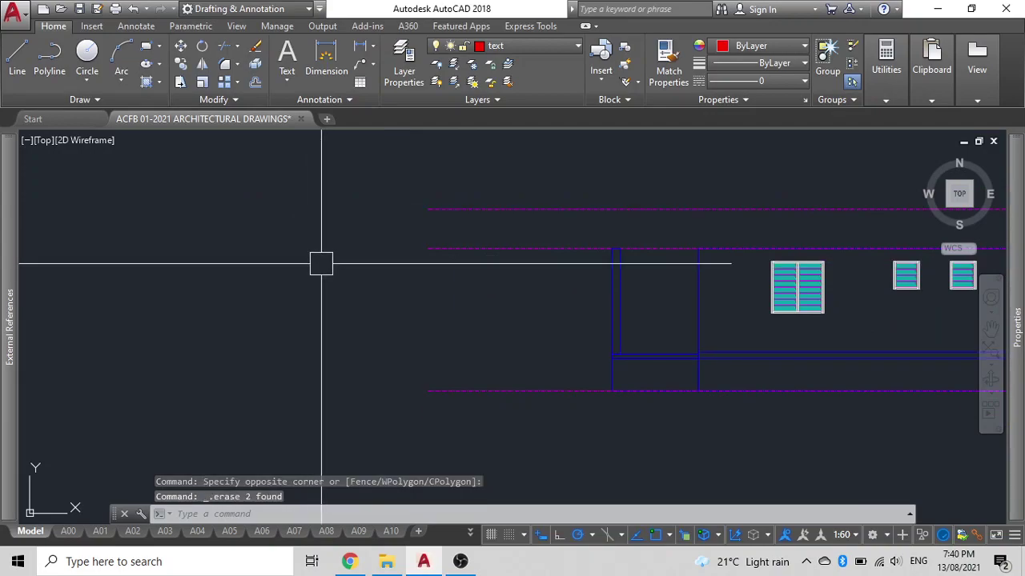
scroll(336, 263, "down", 3)
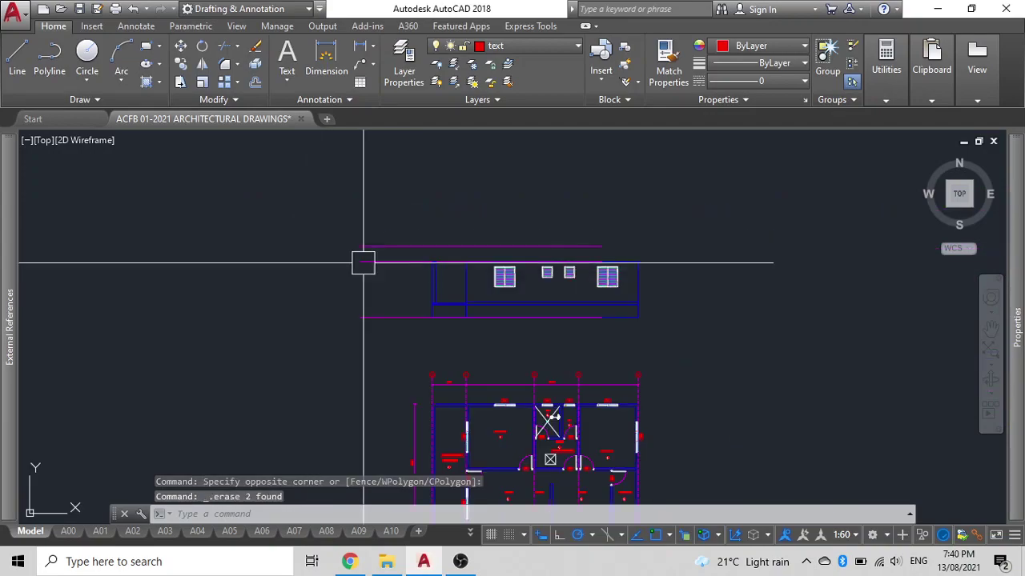
Select the three dashed G-GRID lines and start a move, then cancel it.
left_click(349, 392)
left_click(304, 251)
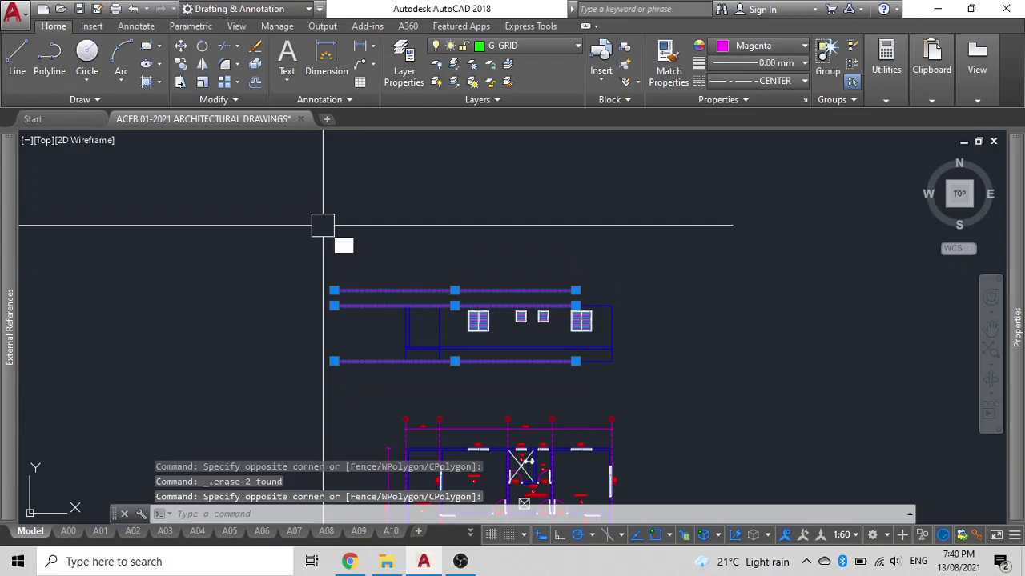
type("m")
key("Return")
left_click(325, 217)
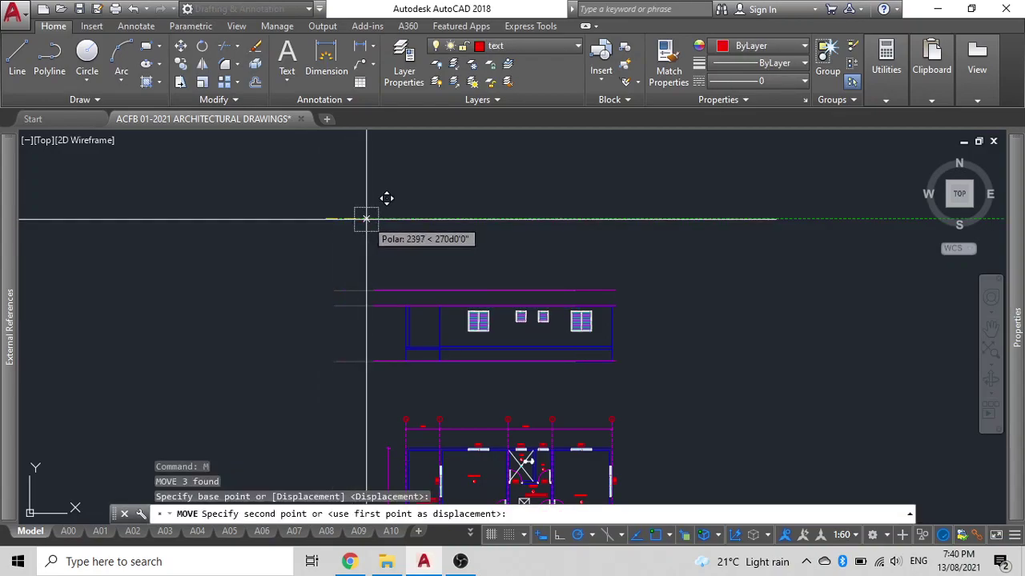
key("Escape")
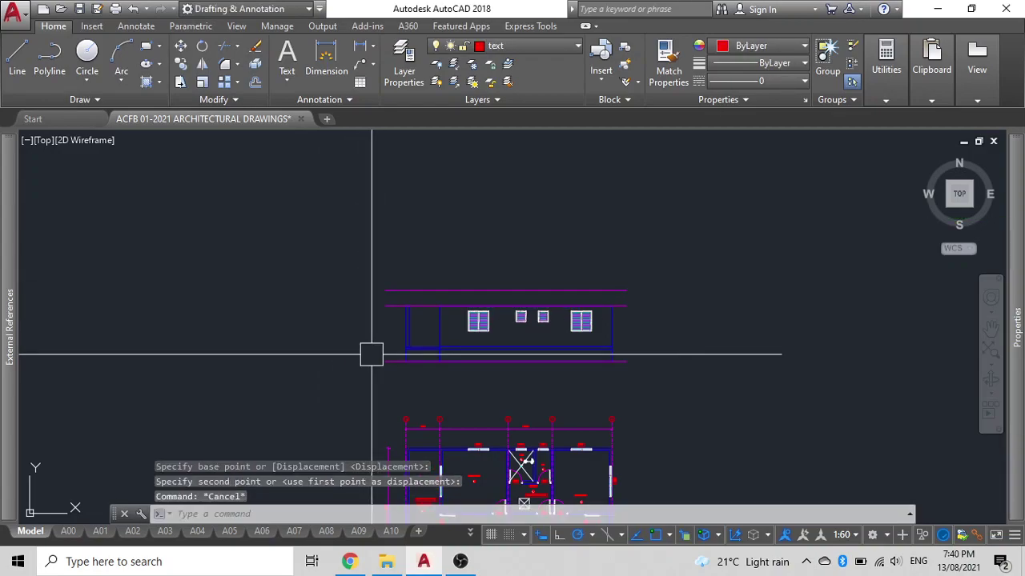
type("xl")
Start and cancel a construction line, then briefly select the red vertical line.
key("Return")
scroll(376, 357, "up", 4)
type("XLINE")
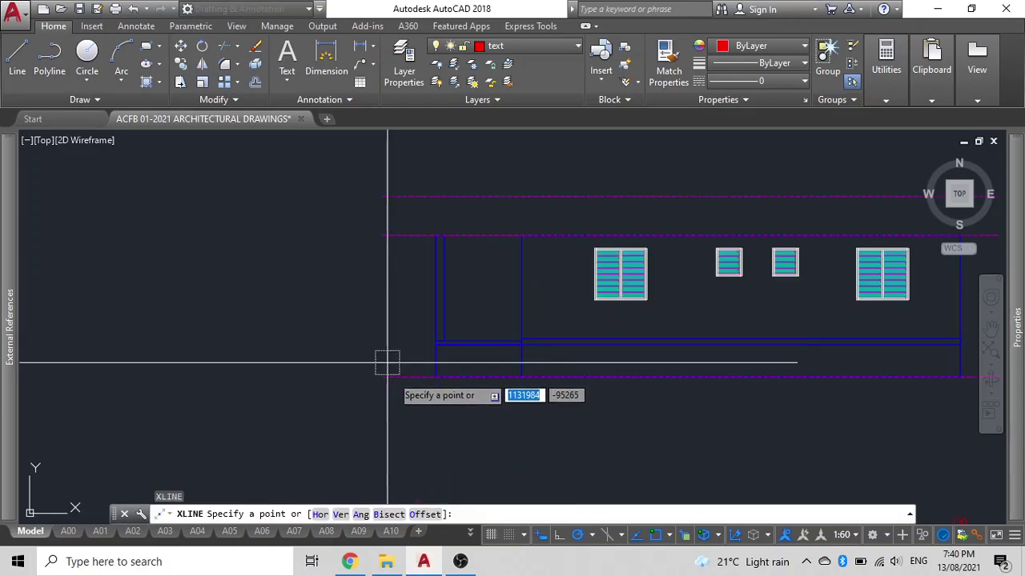
left_click(436, 376)
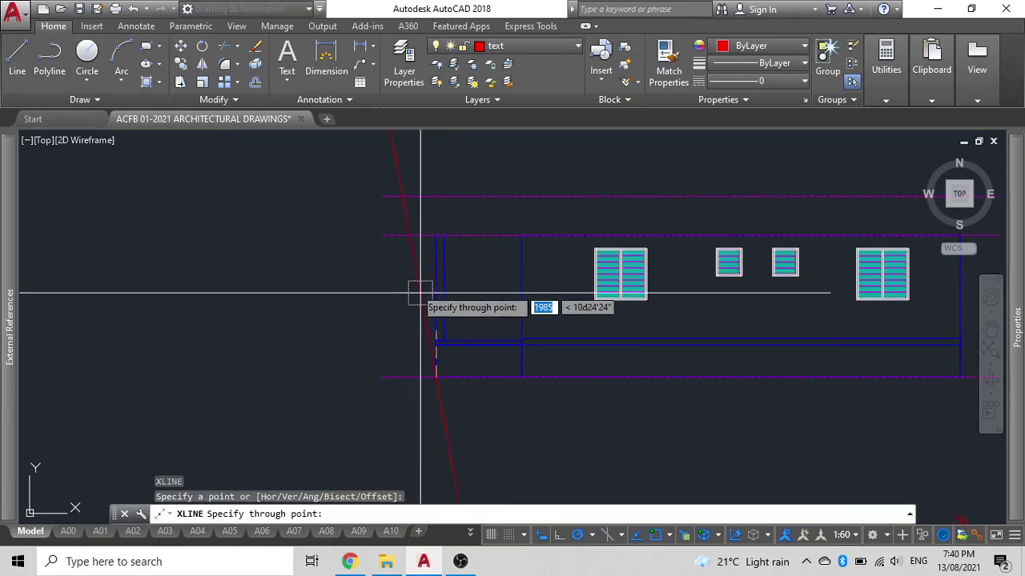
key("Escape")
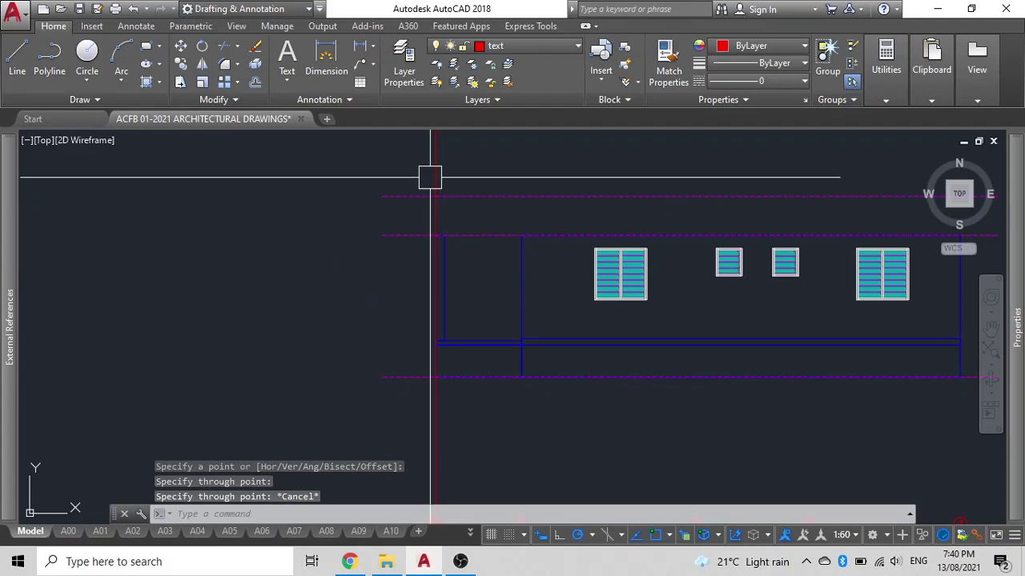
left_click(425, 178)
key("Escape")
mouse_move(352, 284)
middle_mouse_down()
mouse_move(382, 313)
mouse_move(397, 309)
middle_mouse_up()
type("o")
Offset the red vertical line 600 to the left.
key("Return")
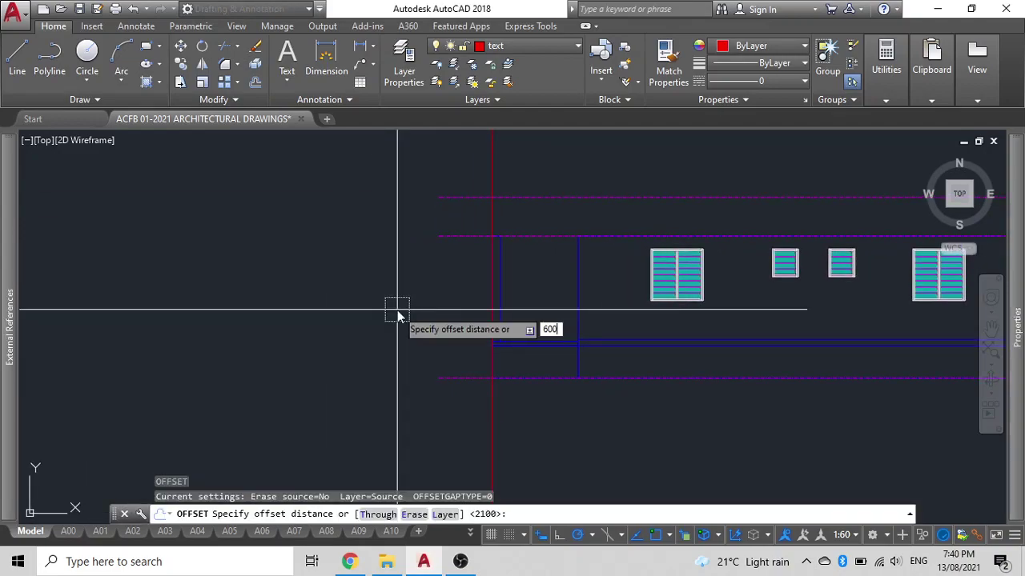
key("Return")
left_click(484, 399)
left_click(408, 406)
key("Escape")
type("mi")
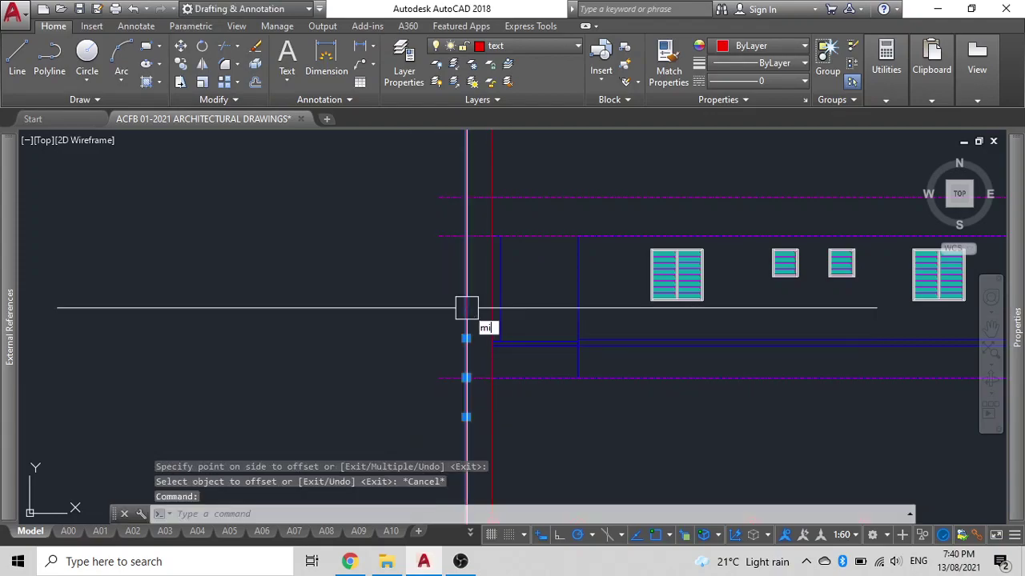
Mirror the offset line about the elevation's m2p midpoint, keeping the original.
key("Return")
scroll(270, 359, "down", 2)
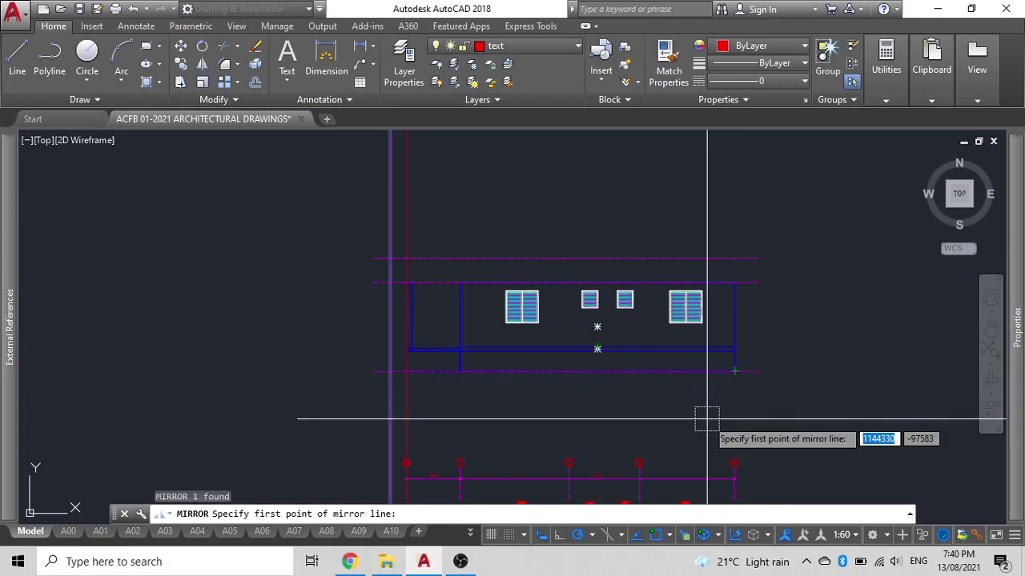
type("m2p")
key("Return")
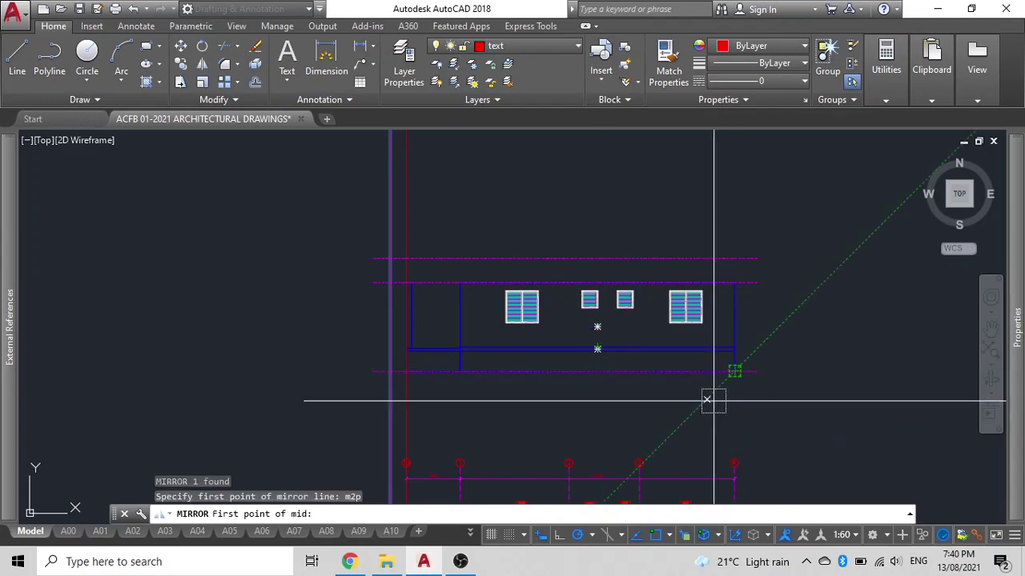
left_click(734, 370)
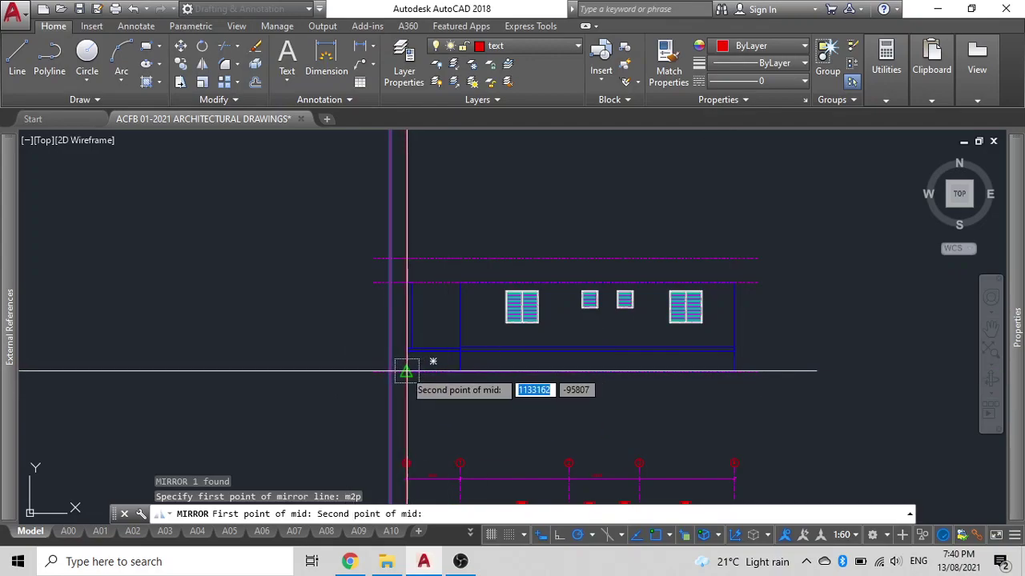
left_click(406, 371)
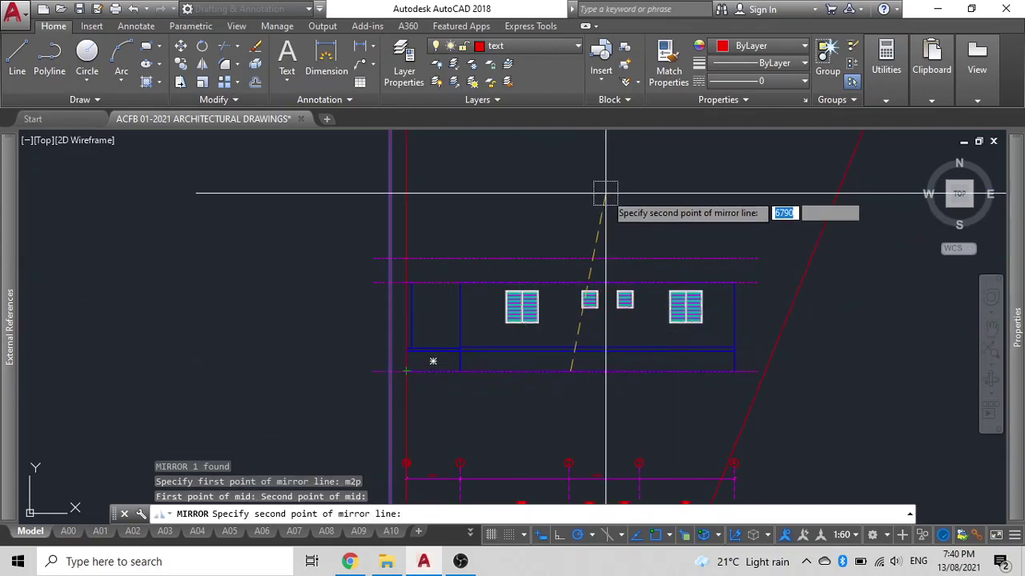
left_click(571, 204)
type("n")
key("Return")
key("Return")
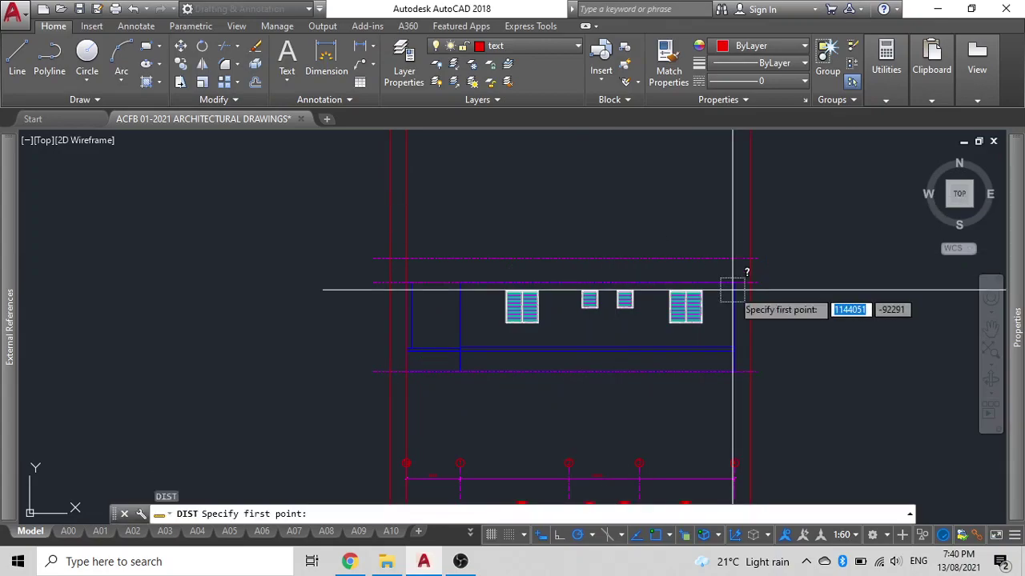
scroll(744, 274, "up", 2)
scroll(664, 290, "up", 3)
Cancel a distance measurement and erase the extra vertical construction line.
left_click(593, 296)
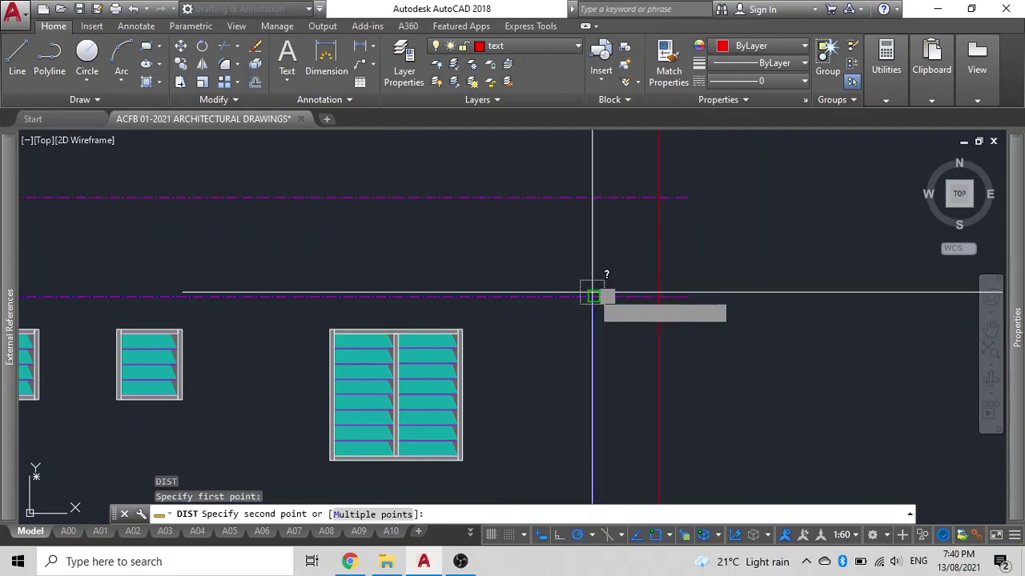
key("Escape")
scroll(658, 297, "down", 2)
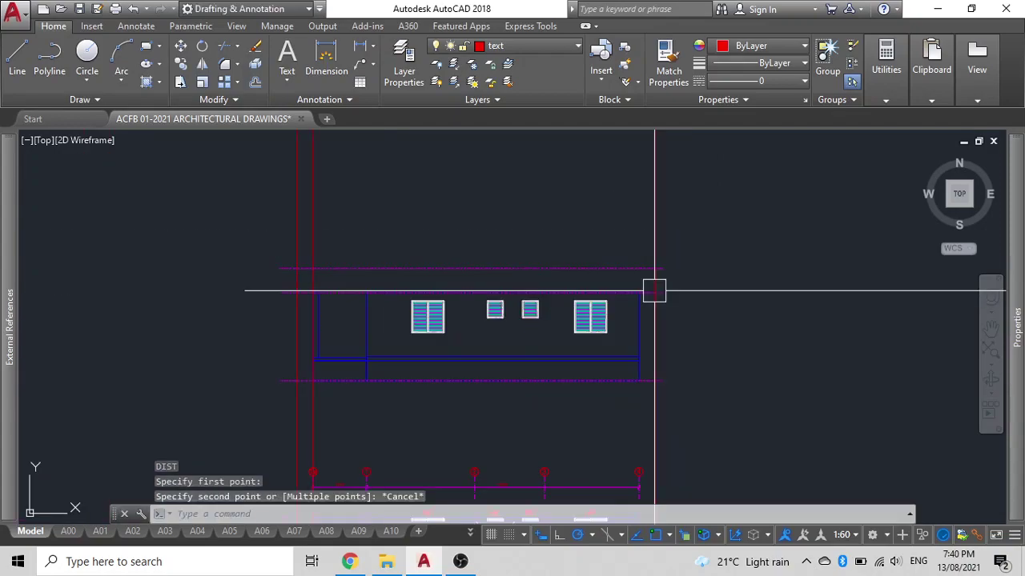
scroll(526, 457, "down", 2)
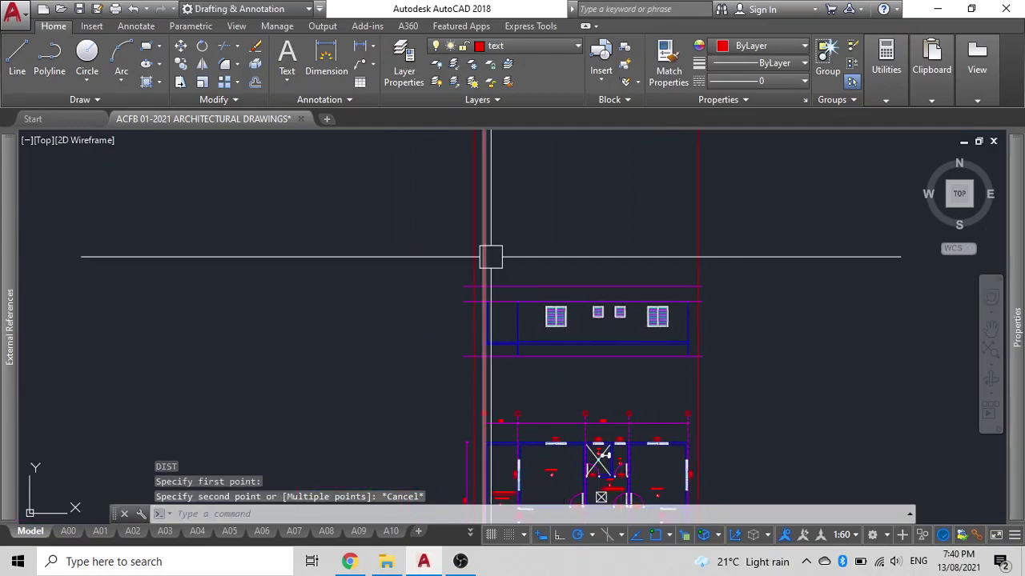
left_click(491, 257)
key("Delete")
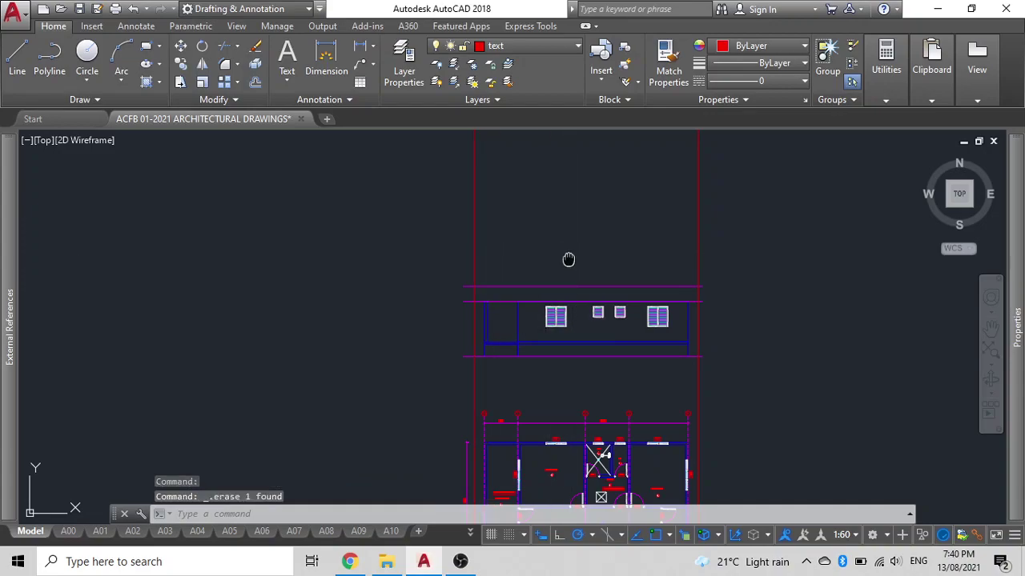
Pan the view and open the layer list, with 'text' still current.
middle_click_drag(568, 260, 550, 291)
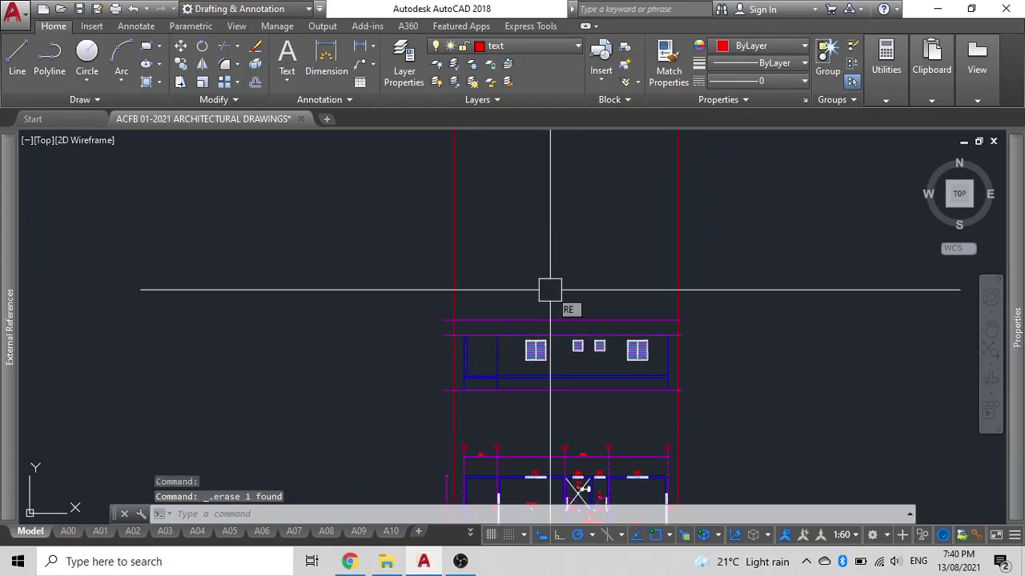
key("Escape")
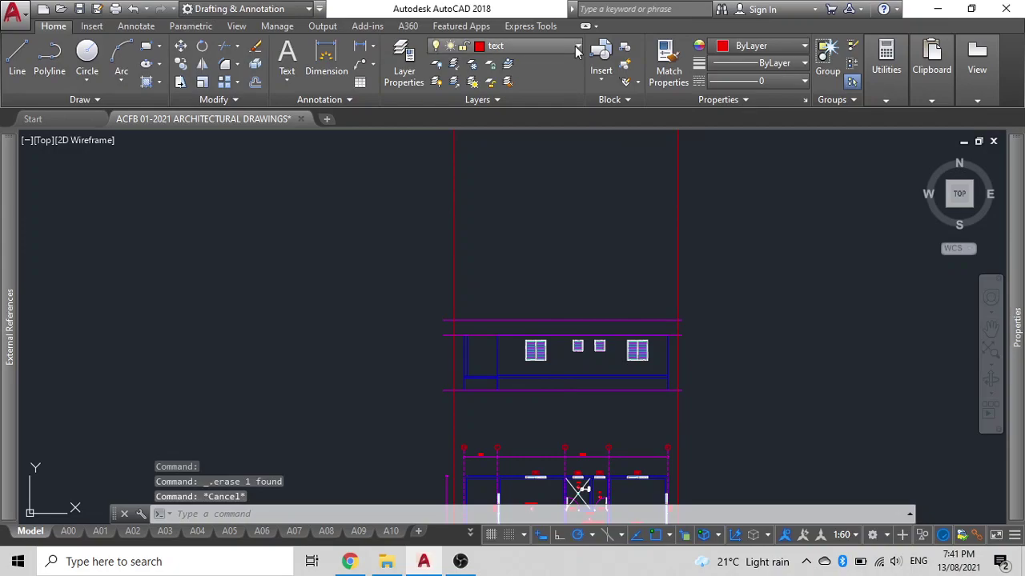
left_click(577, 48)
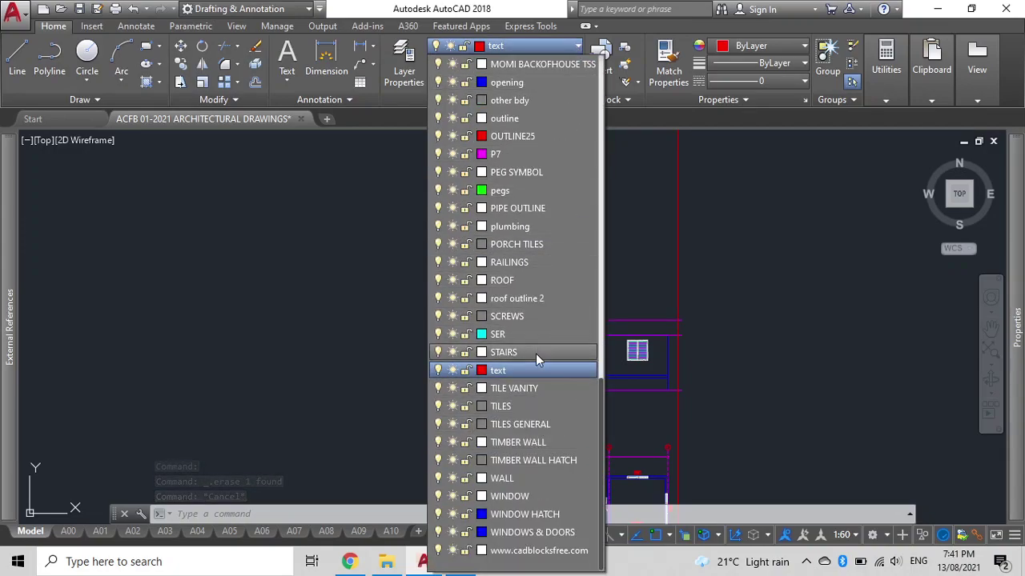
Make ROOF the current layer and draw the fascia rectangle between the roof corners.
left_click(535, 280)
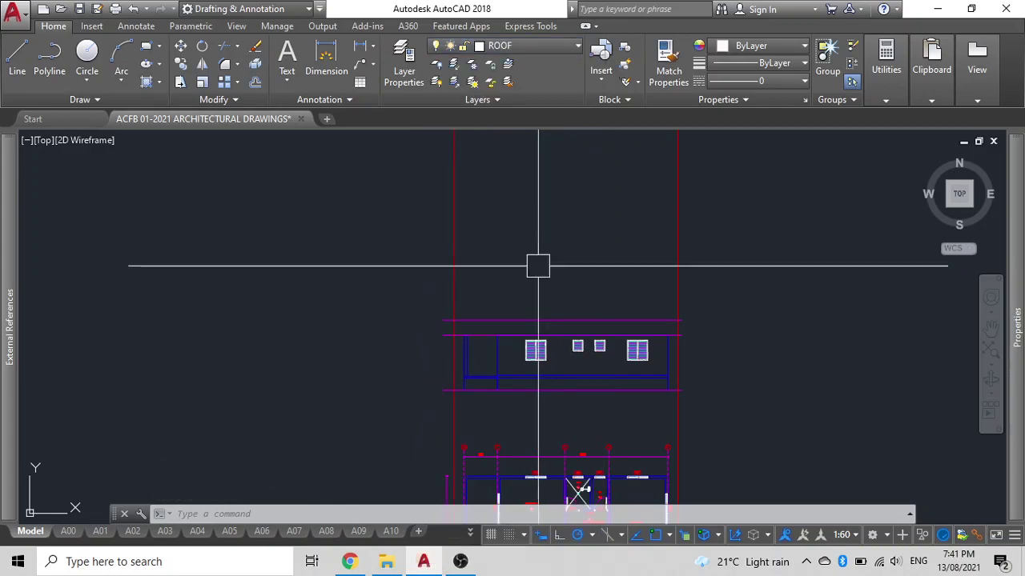
type("rec")
key("Return")
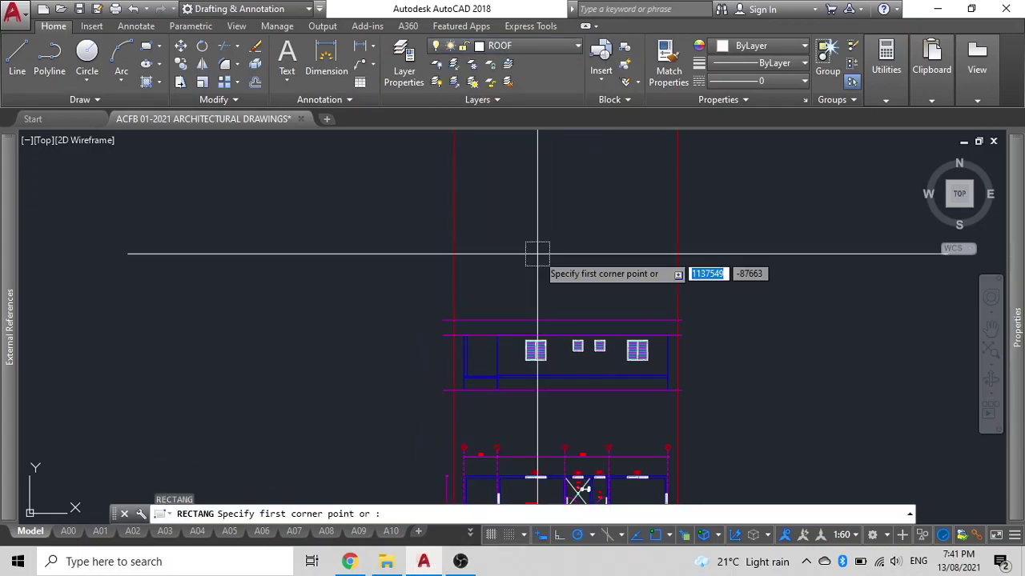
left_click(450, 320)
scroll(681, 331, "up", 5)
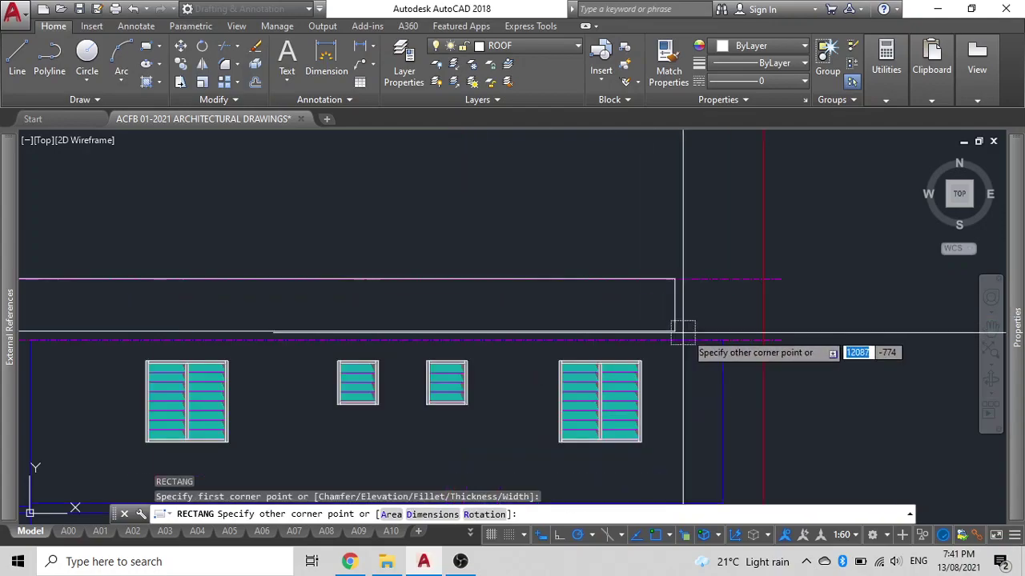
left_click(764, 340)
Erase the three magenta level lines around the roof.
left_click(781, 340)
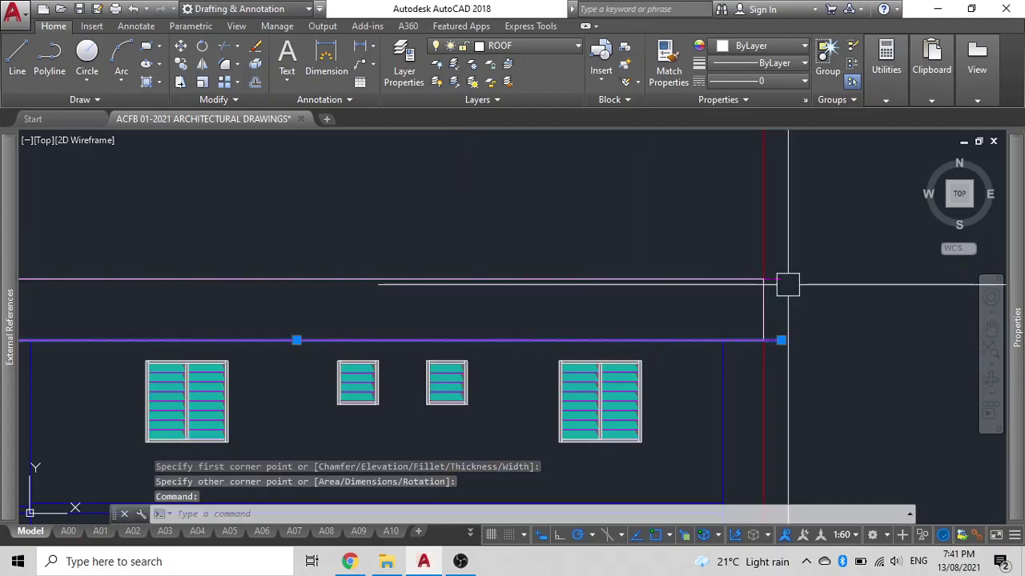
left_click(787, 280)
scroll(761, 225, "down", 2)
scroll(761, 224, "down", 2)
scroll(751, 370, "up", 2)
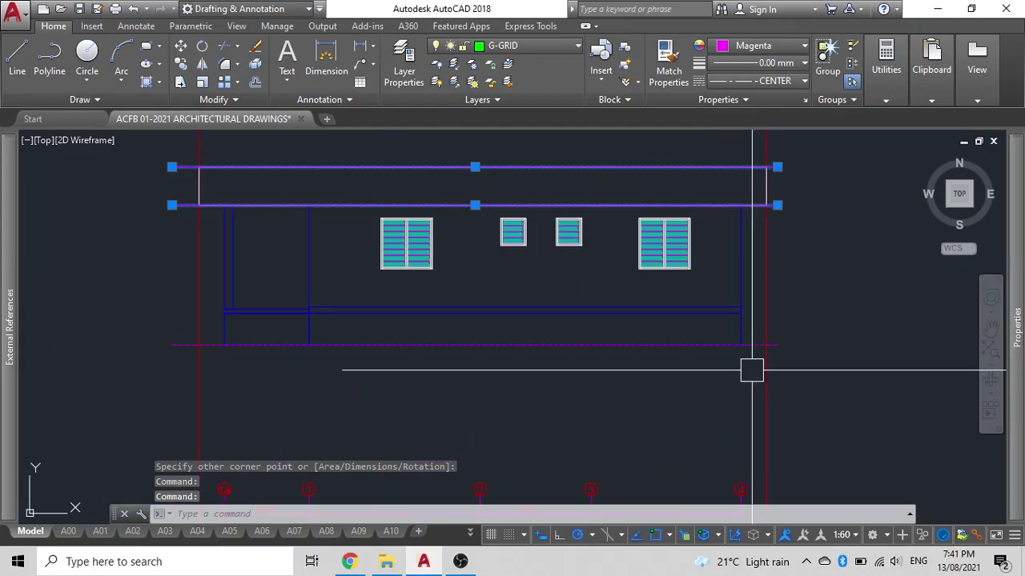
left_click(756, 345)
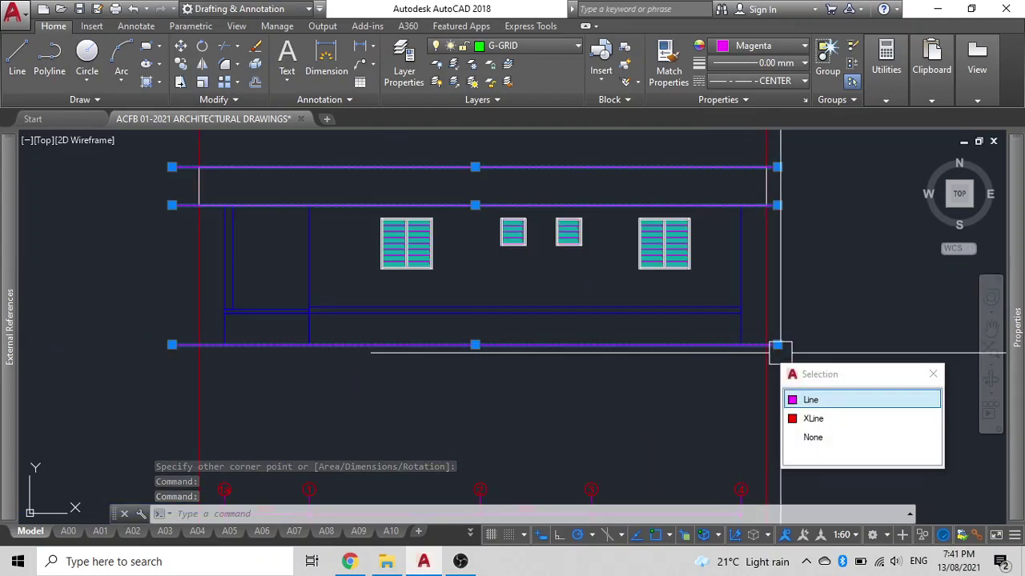
key("Delete")
middle_click_drag(553, 330, 642, 349)
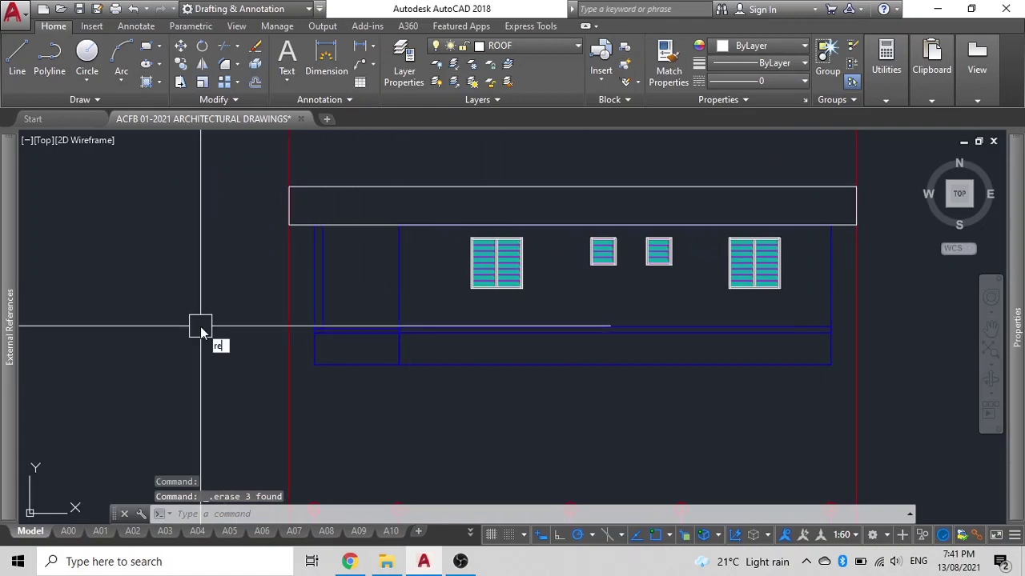
Draw the bracket-shaped roof outline as a polyline across the roof corners.
key("Escape")
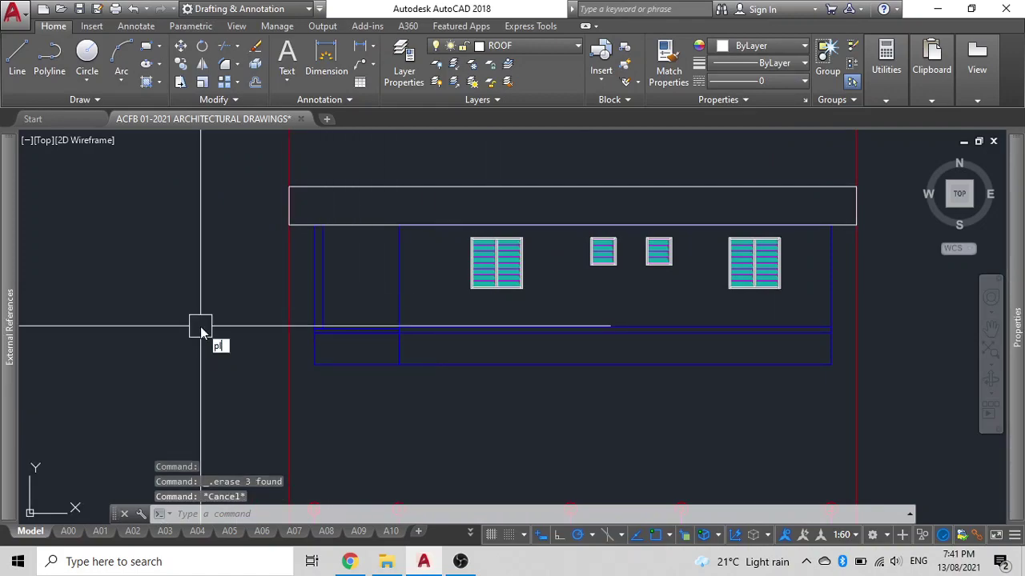
key("Return")
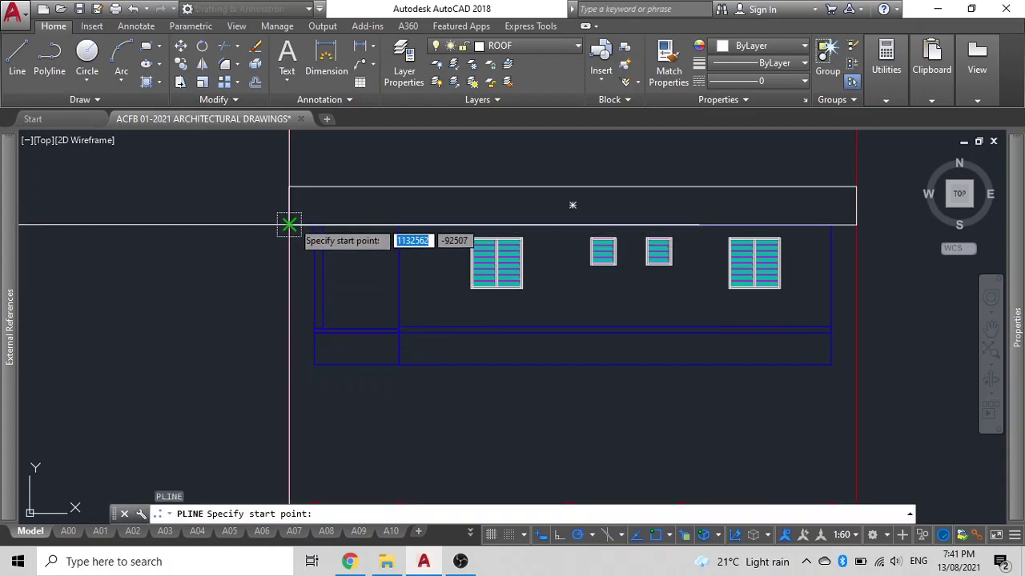
left_click(289, 224)
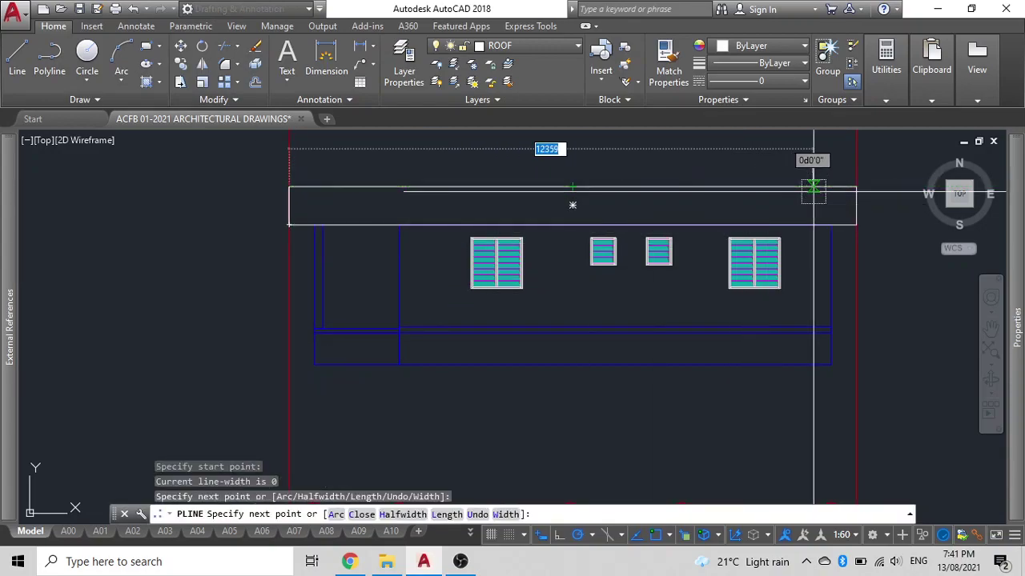
left_click(856, 187)
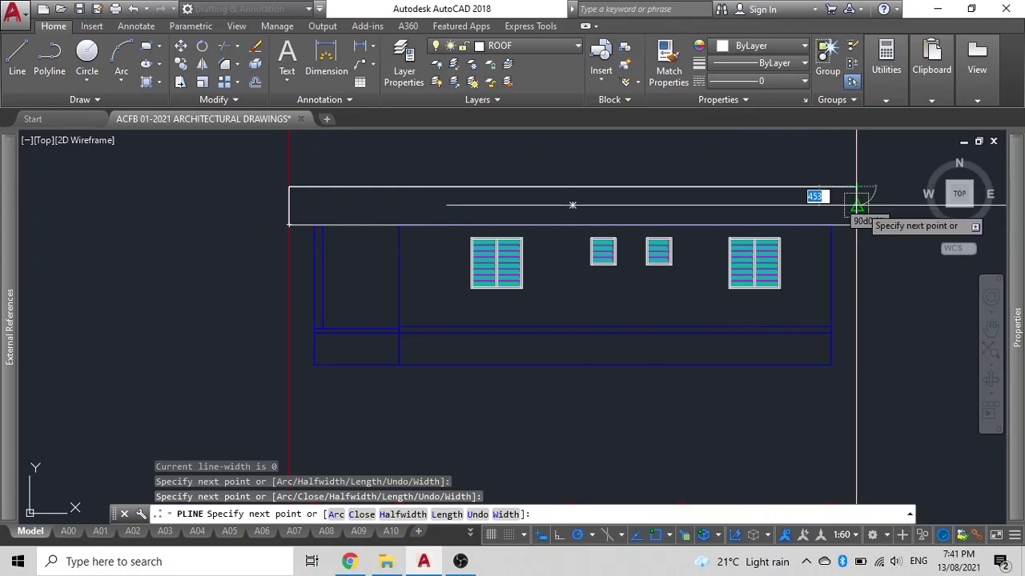
key("Escape")
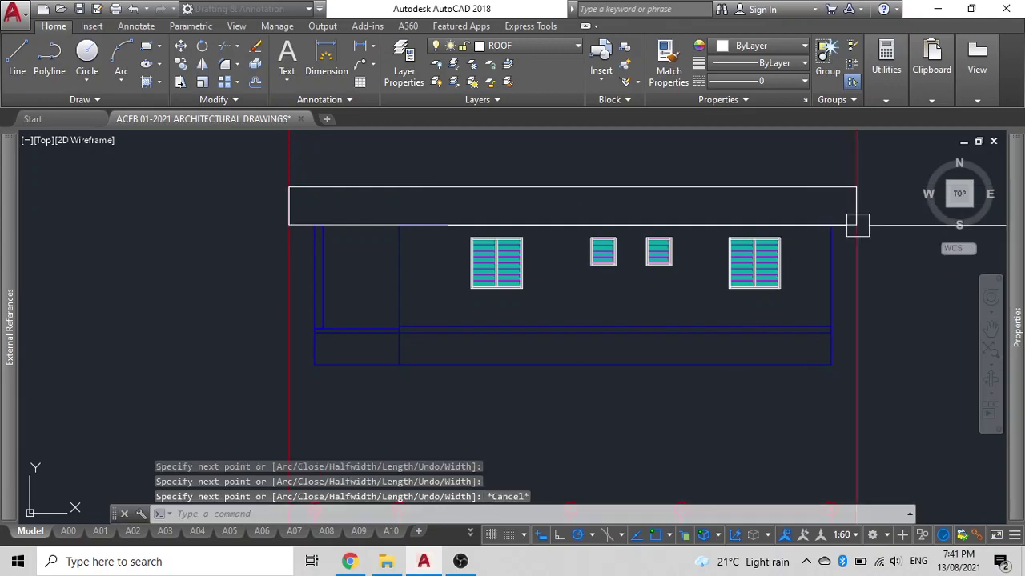
Move the bracket outline to the left of the elevation.
left_click(785, 187)
scroll(823, 245, "down", 2)
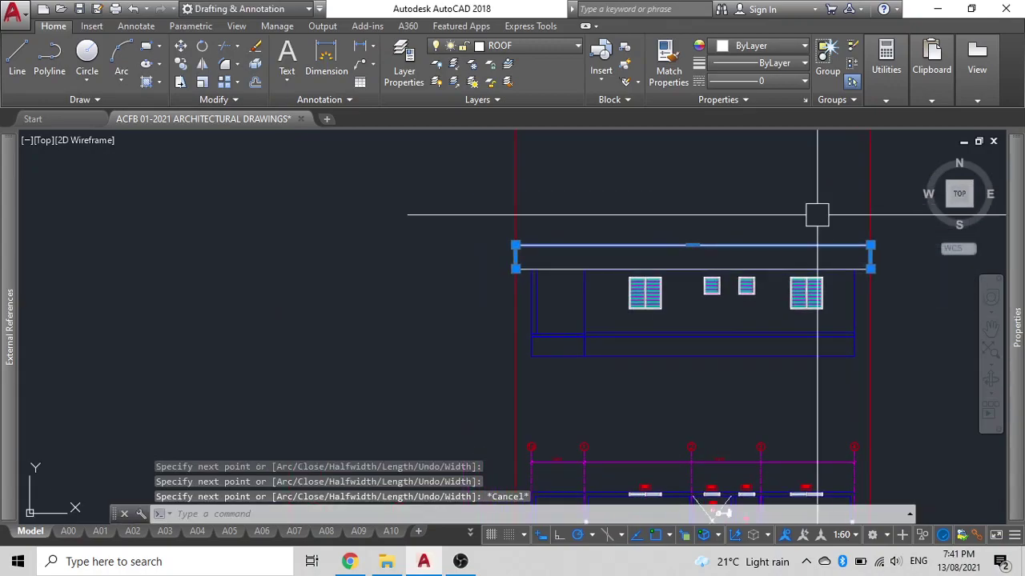
type("m")
key("Return")
left_click(845, 203)
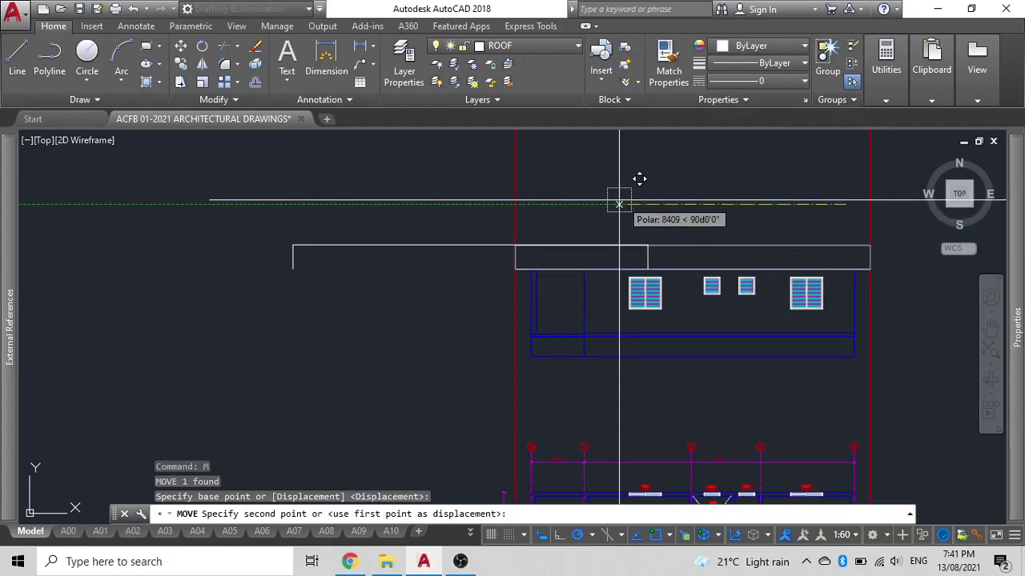
left_click(440, 204)
middle_click_drag(421, 216, 505, 207)
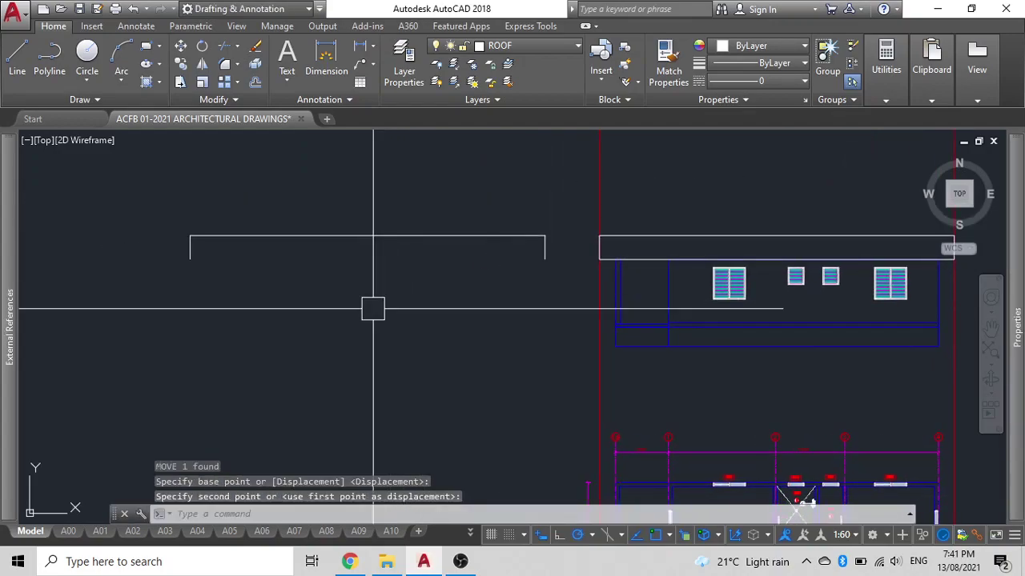
type("o")
Offset the bracket outline 150 inward to create the nested copy.
key("Return")
type("150")
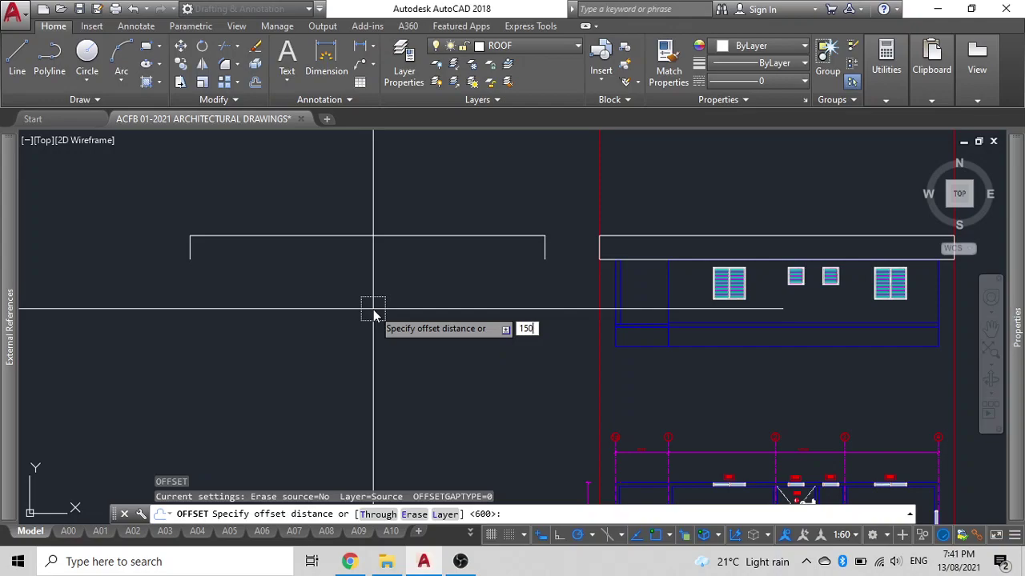
key("Return")
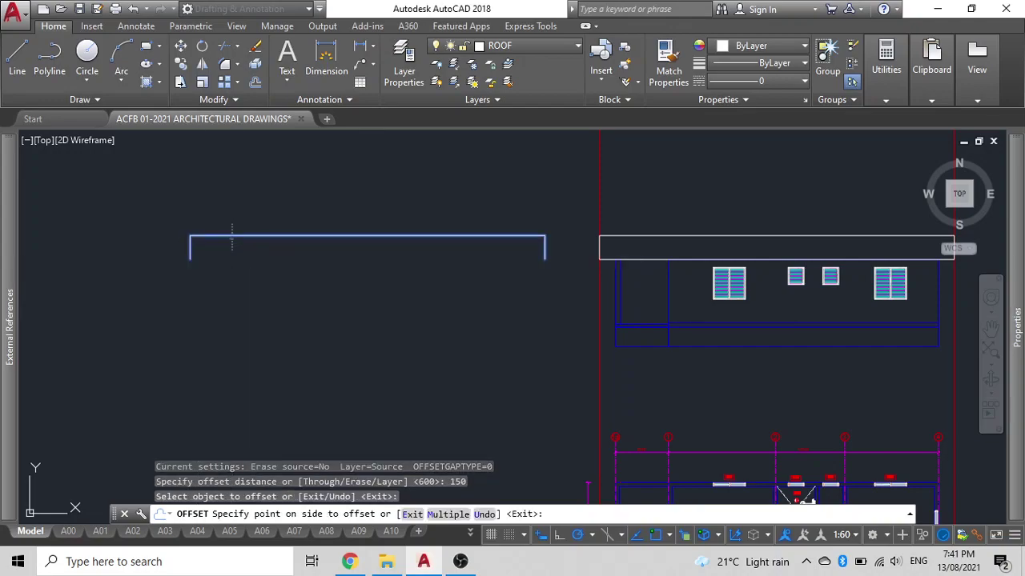
left_click(231, 240)
key("Escape")
scroll(183, 242, "up", 2)
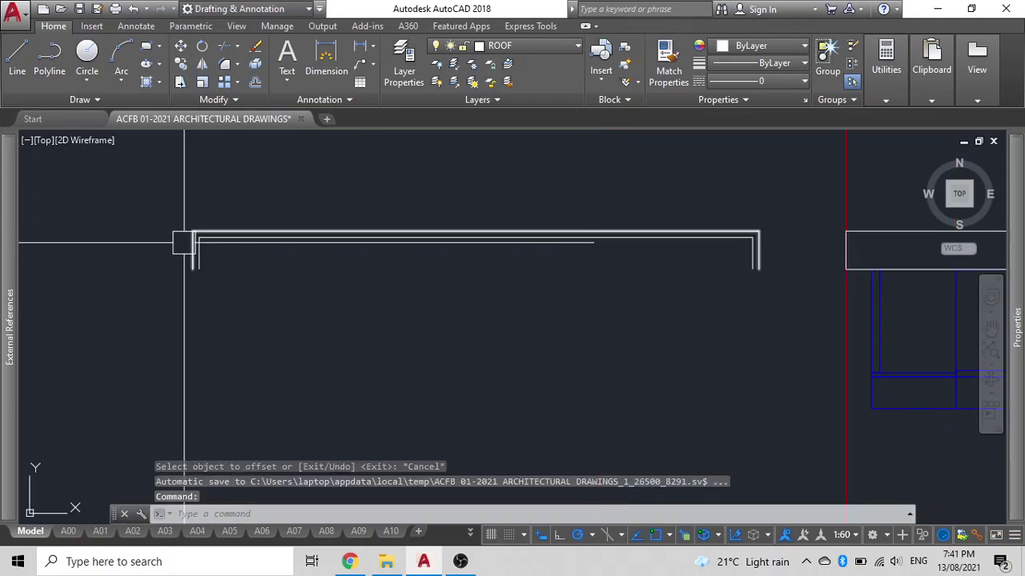
scroll(184, 242, "up", 3)
Close one end of the doubled bracket with a short polyline segment.
key("Return")
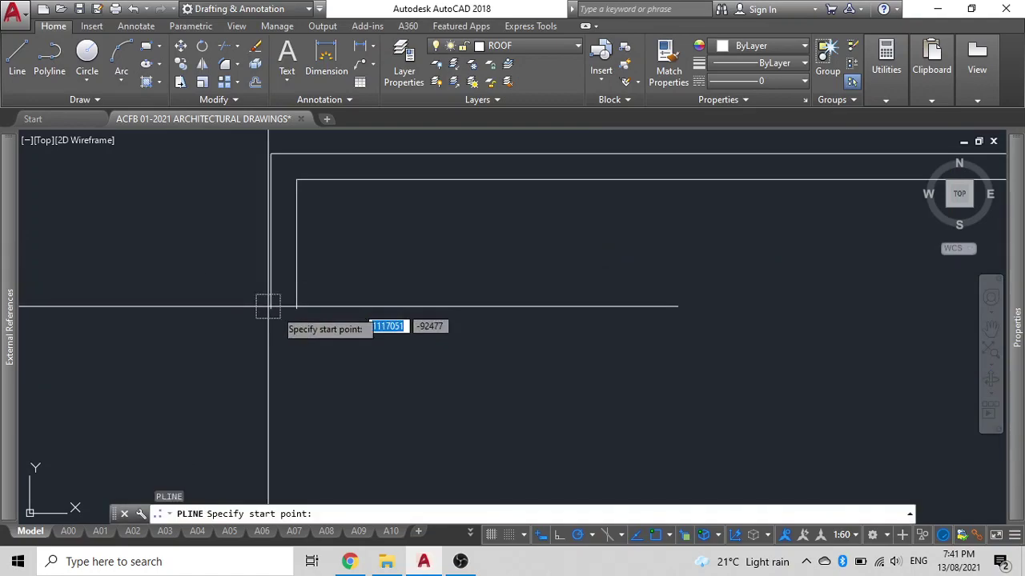
left_click(271, 308)
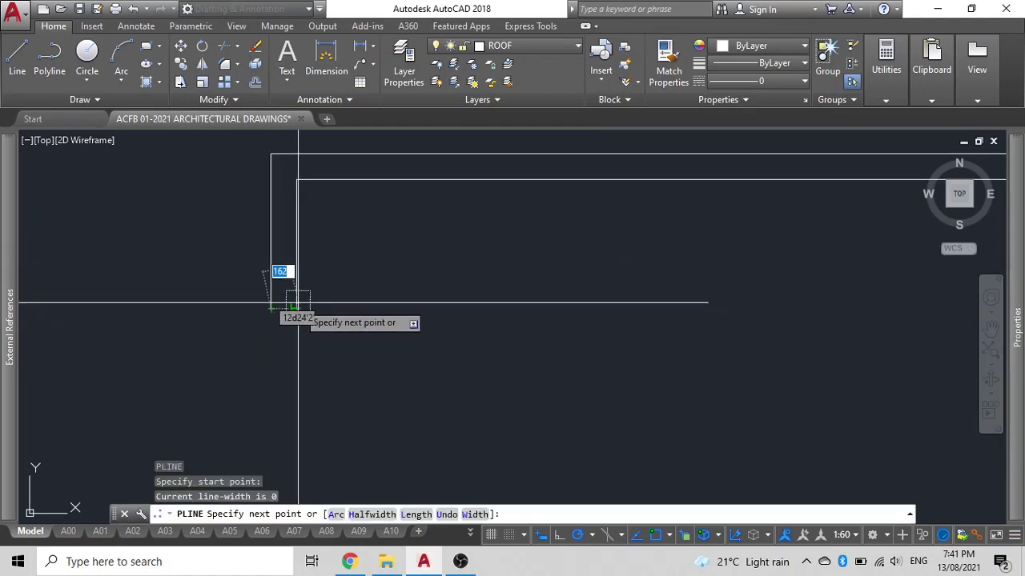
left_click(296, 308)
key("Escape")
Copy the closing segment to the bracket's other end.
left_click(289, 311)
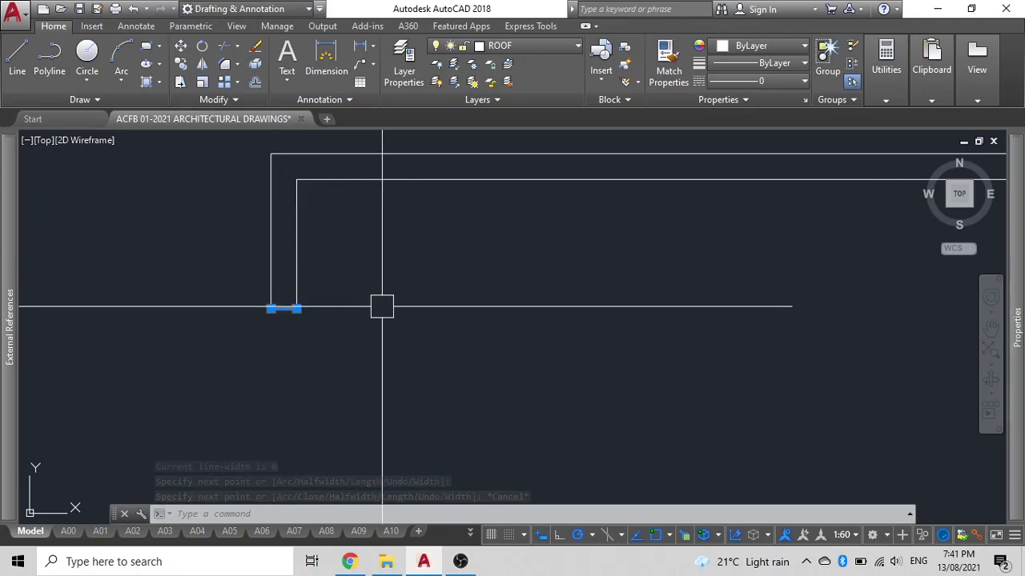
type("co")
key("Return")
left_click(296, 307)
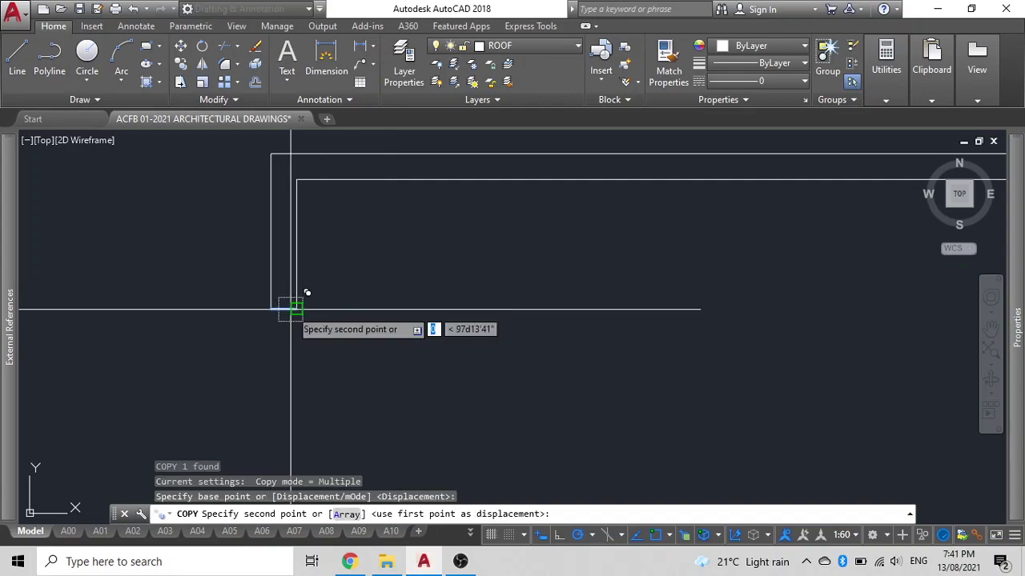
scroll(314, 309, "down", 5)
scroll(314, 310, "up", 3)
scroll(724, 334, "up", 2)
left_click(585, 276)
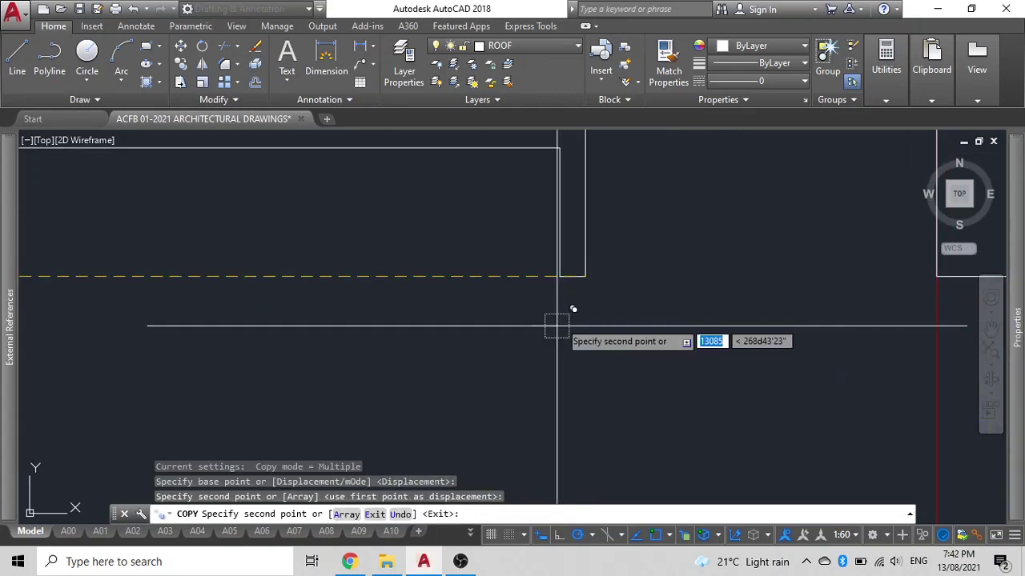
key("Escape")
middle_click_drag(560, 304, 737, 308)
scroll(712, 304, "down", 3)
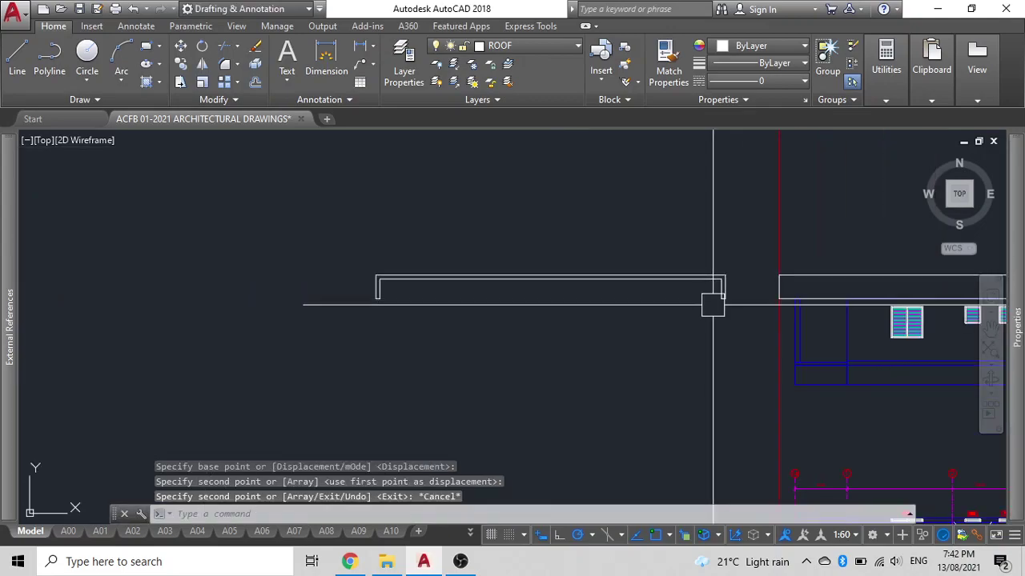
Join the six bracket pieces into one closed flashing polyline.
left_click(738, 336)
left_click(320, 212)
type("j")
key("Return")
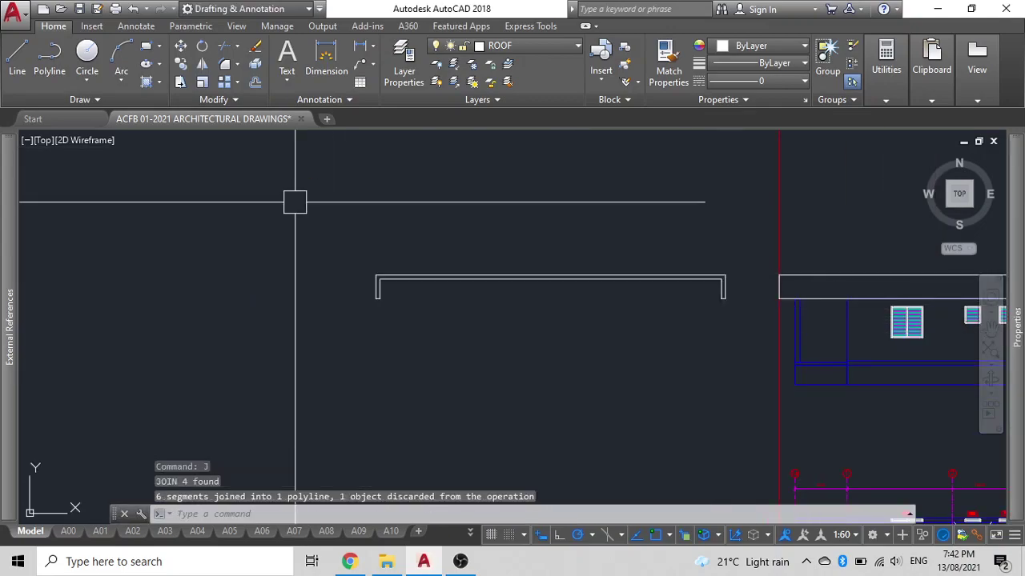
left_click(417, 277)
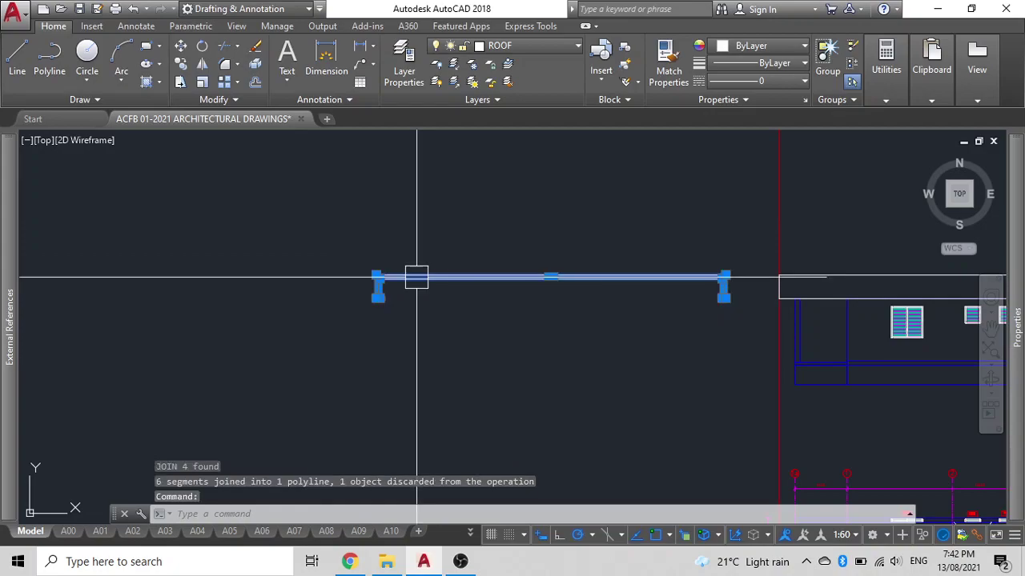
key("Escape")
scroll(417, 277, "down", 3)
scroll(569, 309, "up", 2)
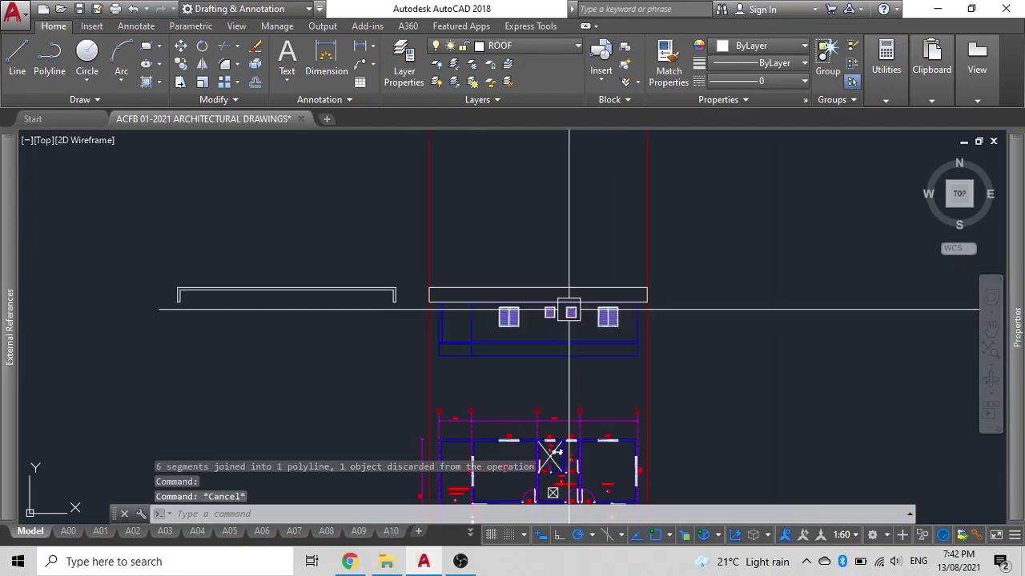
scroll(422, 283, "up", 2)
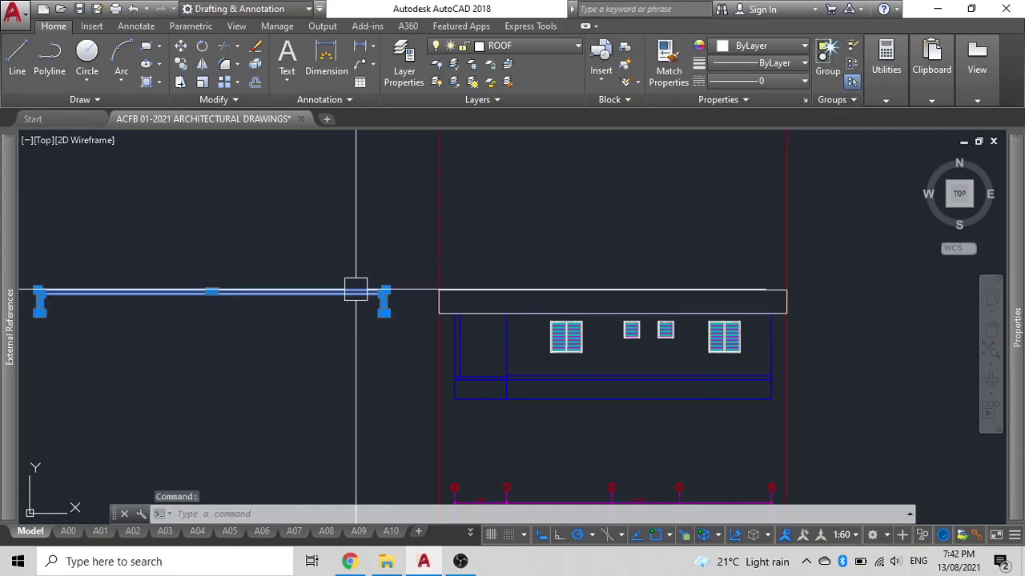
type("m")
key("Return")
scroll(376, 292, "up", 2)
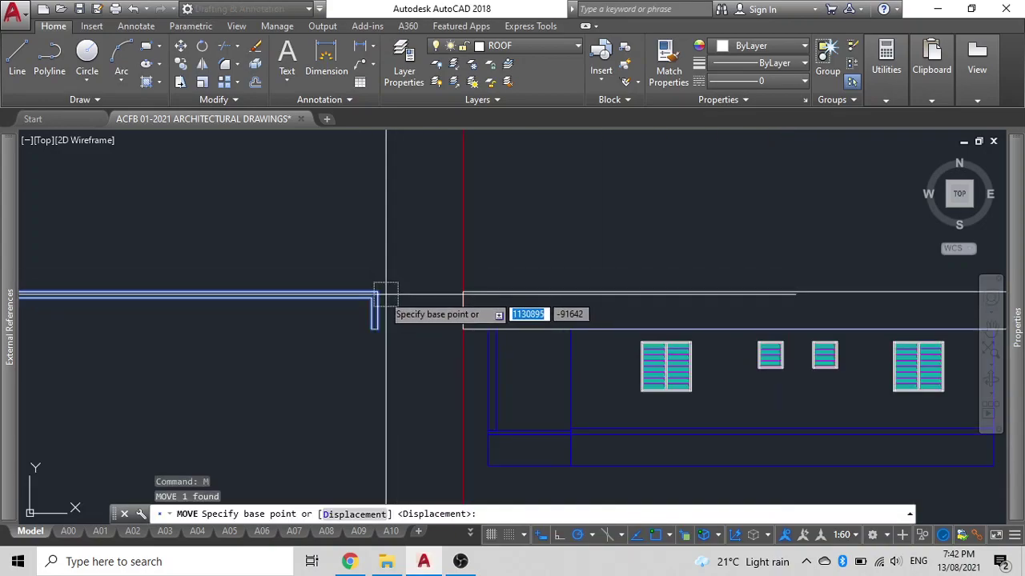
left_click(377, 292)
scroll(376, 292, "down", 2)
scroll(755, 291, "up", 2)
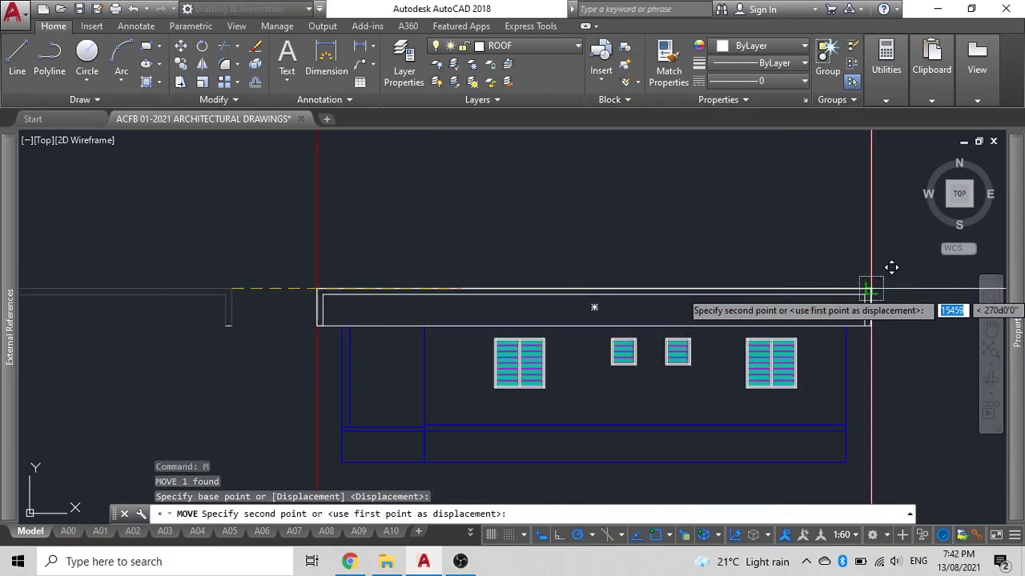
key("Escape")
middle_click_drag(309, 309, 497, 348)
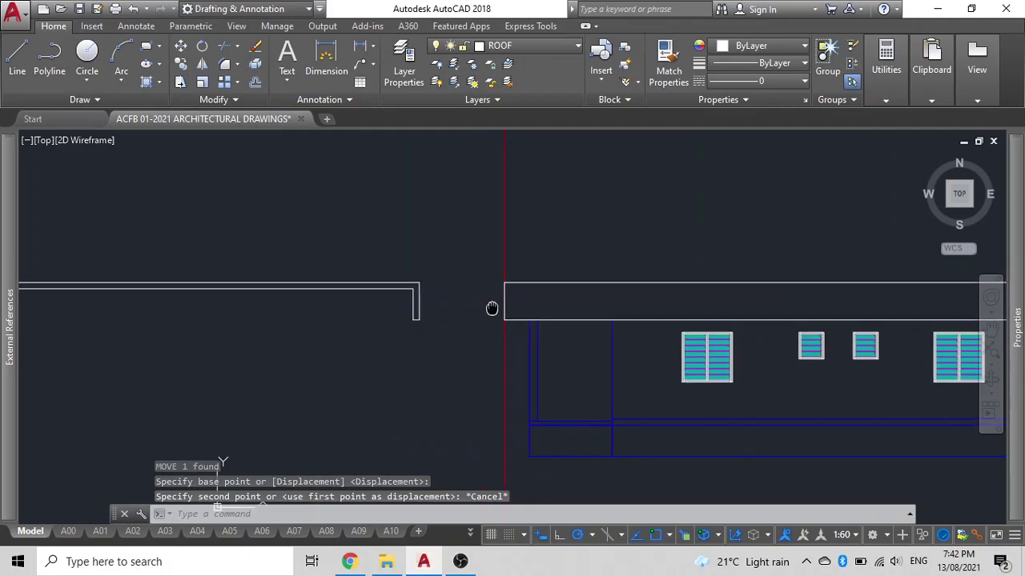
left_click(497, 348)
left_click(430, 304)
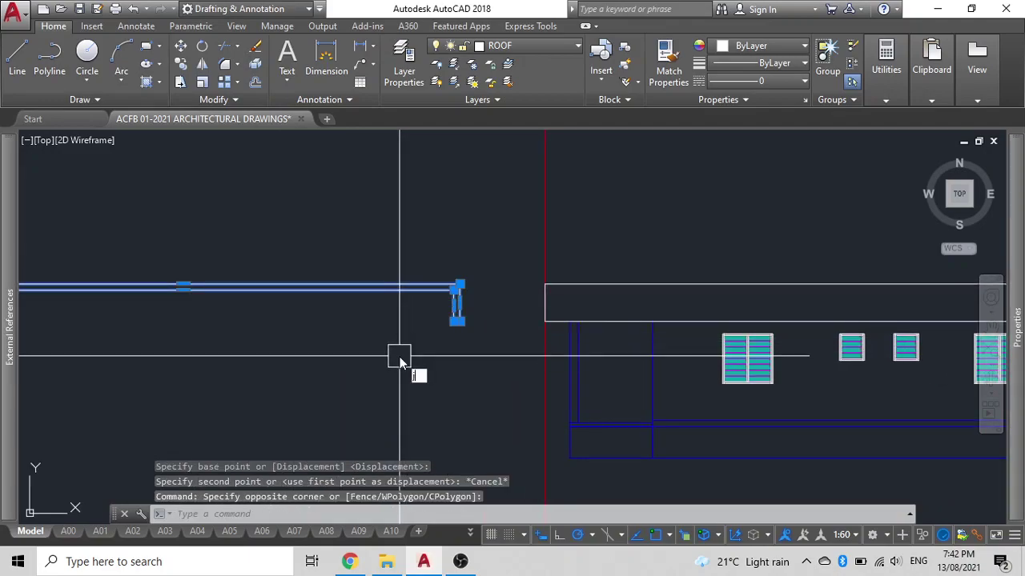
type("j")
key("Return")
scroll(407, 343, "up", 3)
left_click(480, 272)
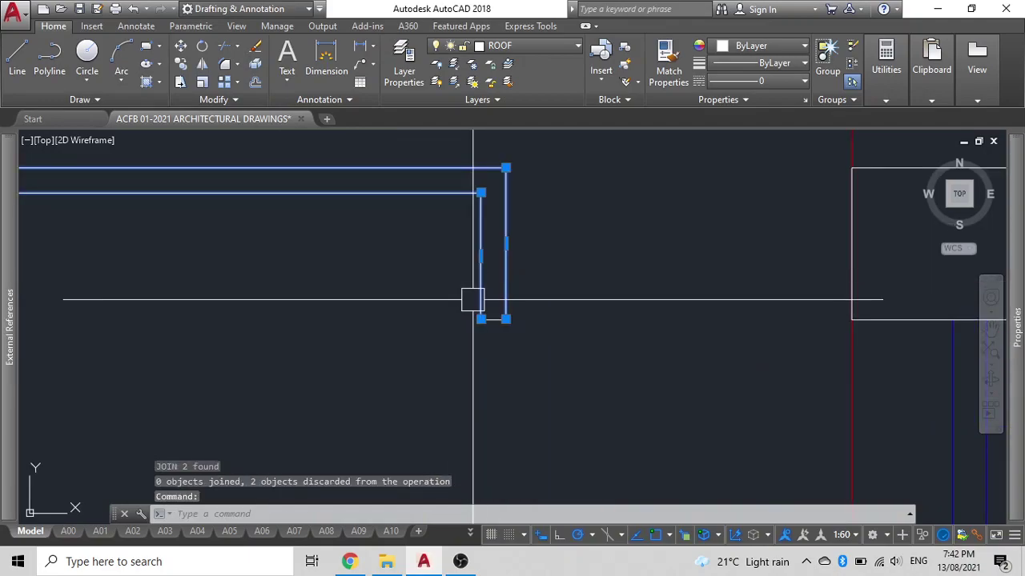
key("Escape")
scroll(343, 366, "down", 2)
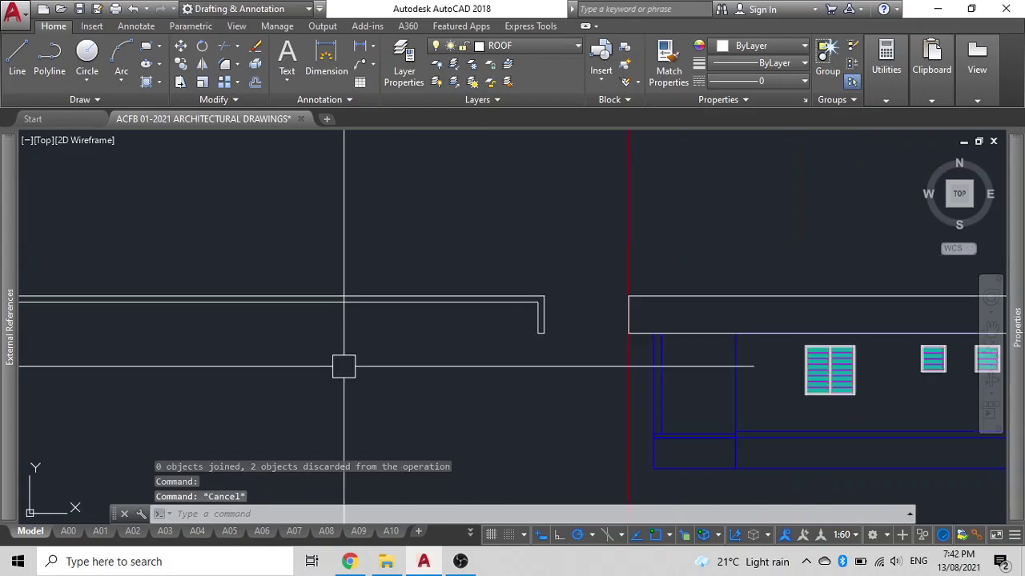
middle_click_drag(344, 366, 435, 339)
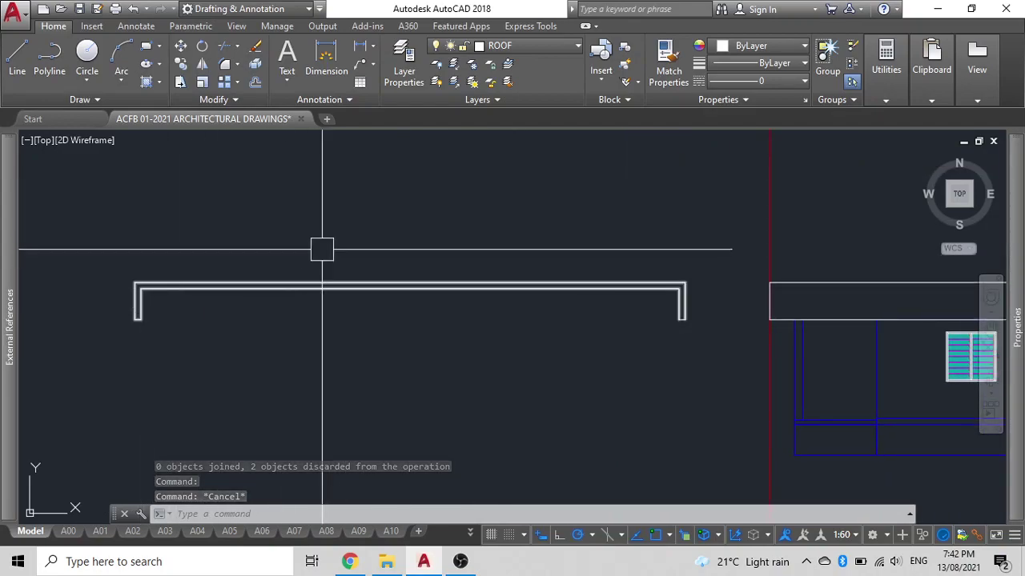
scroll(579, 347, "up", 3)
middle_click_drag(624, 317, 494, 385)
left_click(506, 418)
scroll(506, 433, "up", 2)
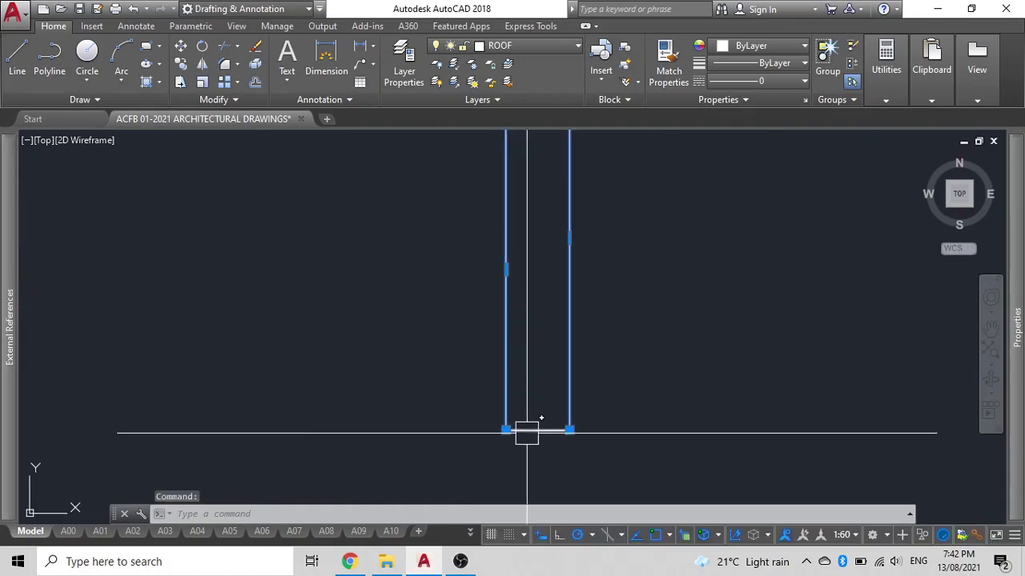
Set up FILLET with radius 0 in Multiple mode.
key("Escape")
type("F")
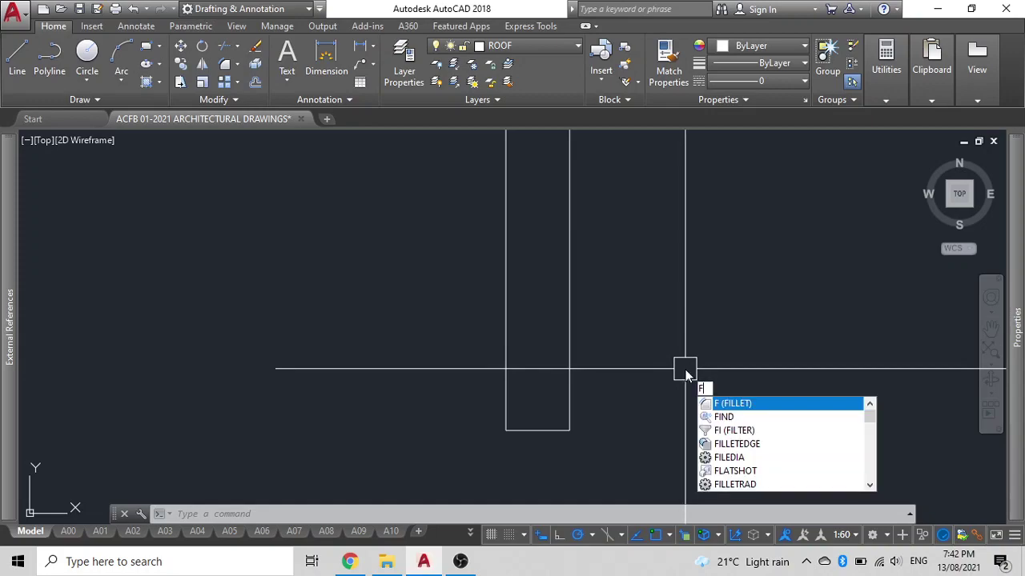
key("Return")
type("r")
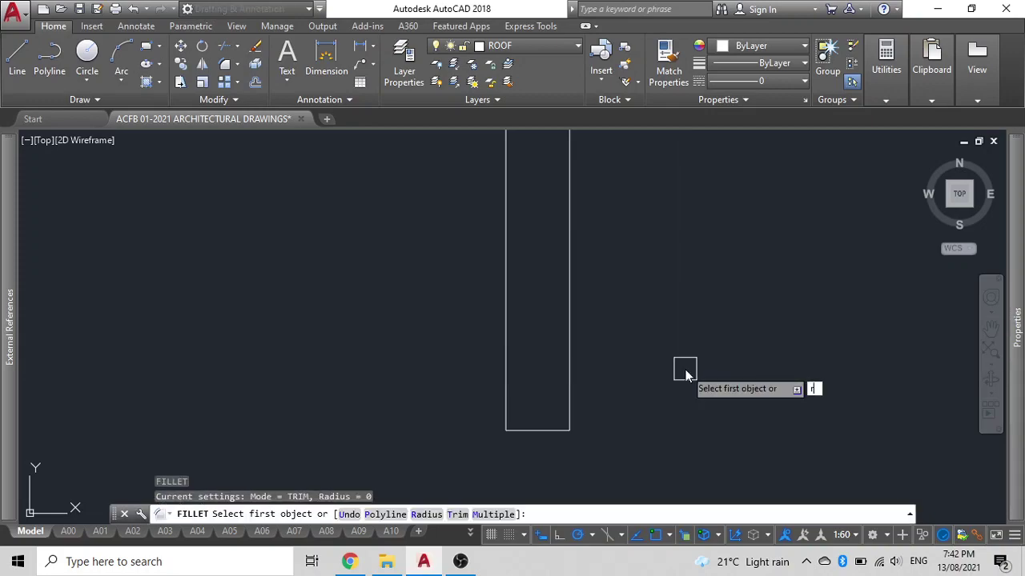
key("Return")
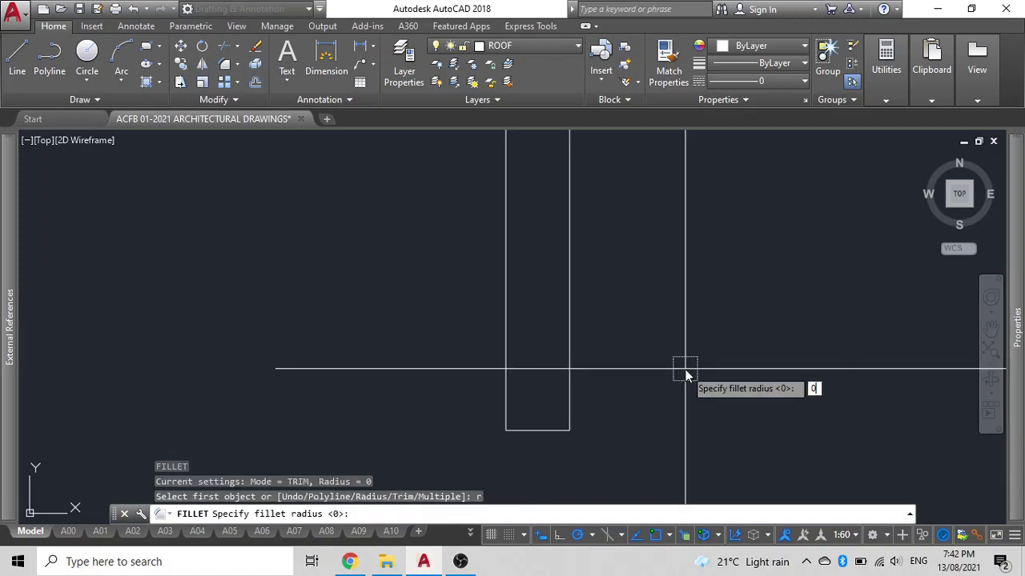
key("Return")
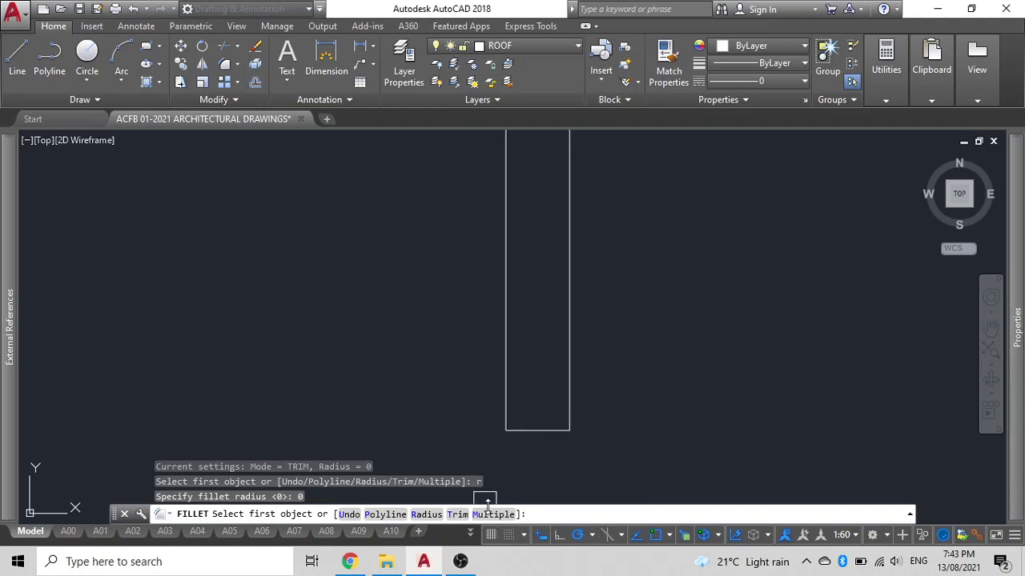
left_click(494, 516)
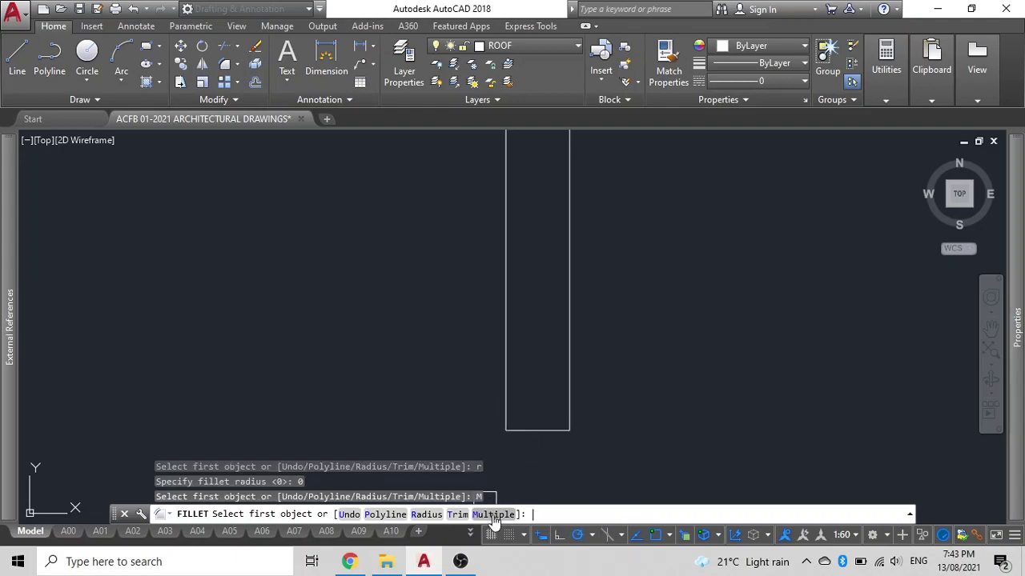
Fillet the line pairs at both fascia leg ends into sharp corners.
left_click(506, 412)
left_click(526, 429)
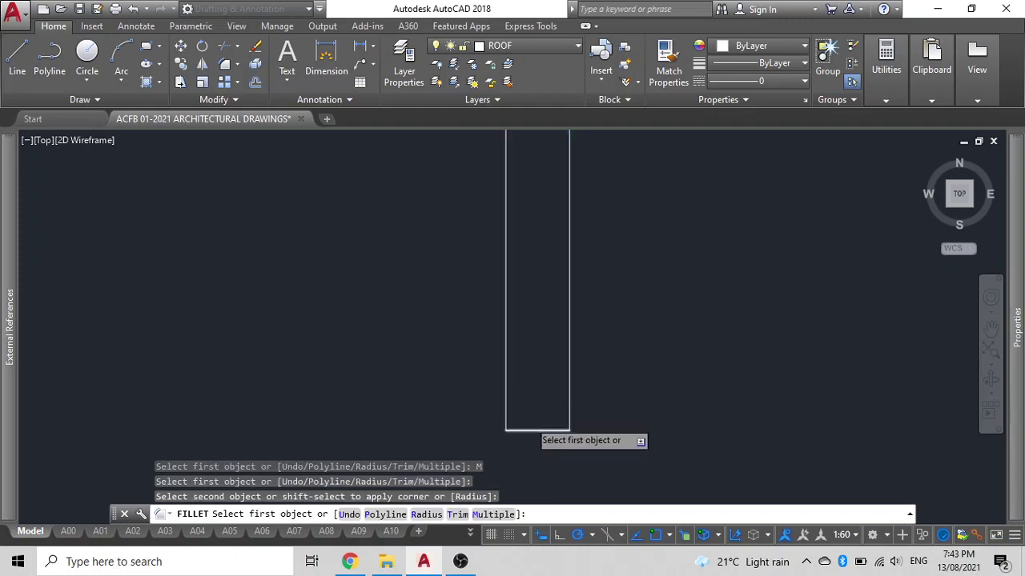
scroll(539, 413, "down", 3)
scroll(542, 428, "up", 1)
scroll(536, 436, "up", 2)
left_click(543, 439)
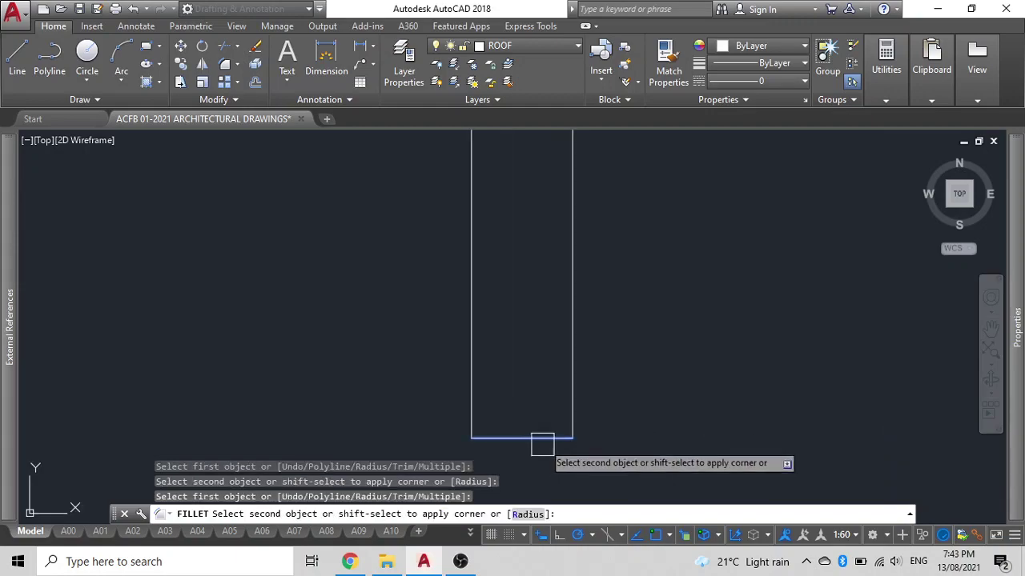
left_click(570, 412)
scroll(558, 433, "down", 2)
scroll(503, 376, "up", 2)
scroll(508, 389, "up", 2)
scroll(455, 366, "up", 2)
left_click(455, 392)
left_click(480, 421)
left_click(491, 419)
scroll(497, 387, "down", 2)
scroll(497, 386, "down", 2)
key("Escape")
left_click(490, 382)
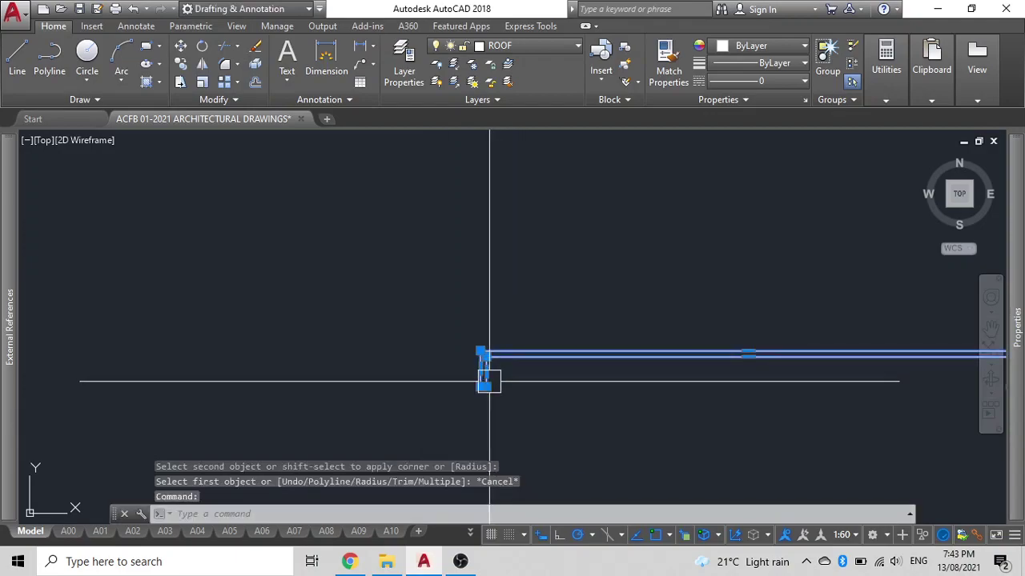
scroll(487, 382, "up", 2)
scroll(439, 361, "down", 3)
Set up a SOLID hatch in colour 8 inside the fascia outline, then cancel it.
key("Escape")
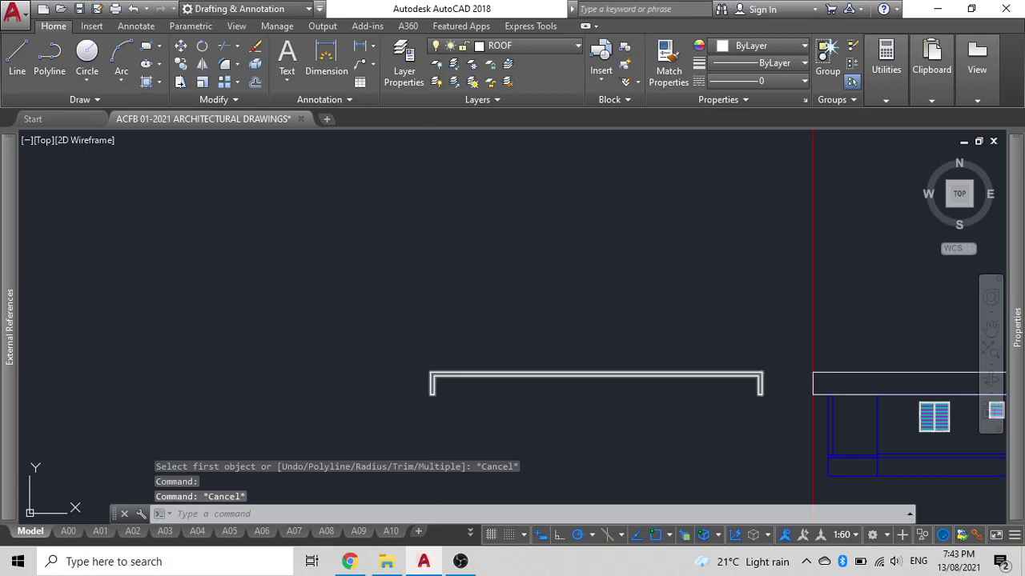
type("h")
key("Return")
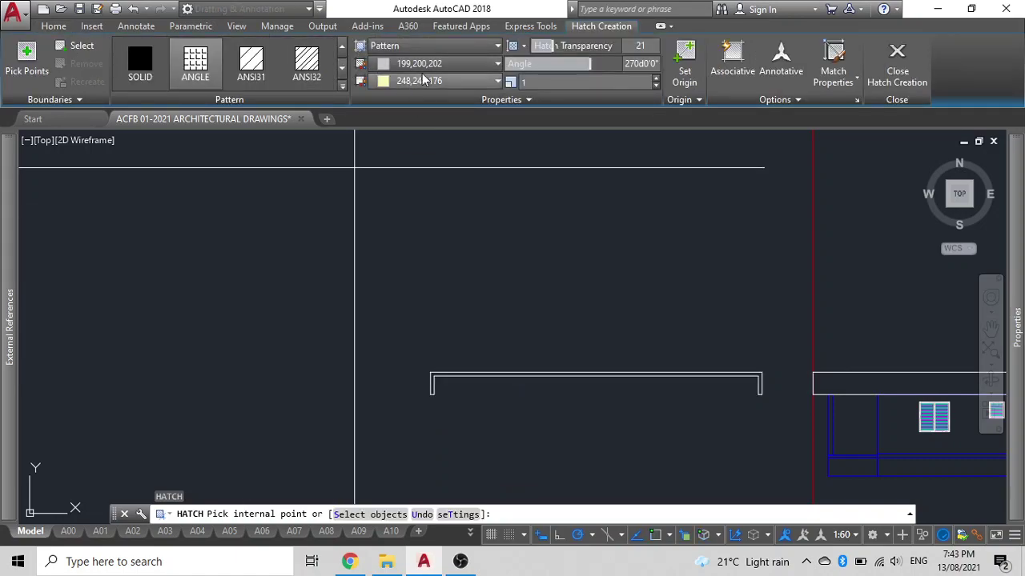
left_click(438, 73)
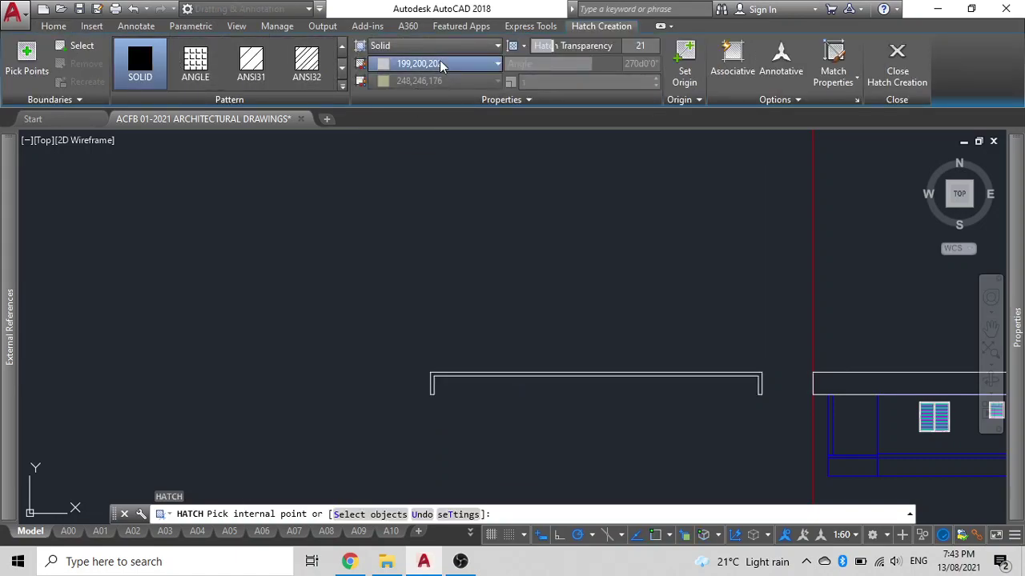
left_click(442, 65)
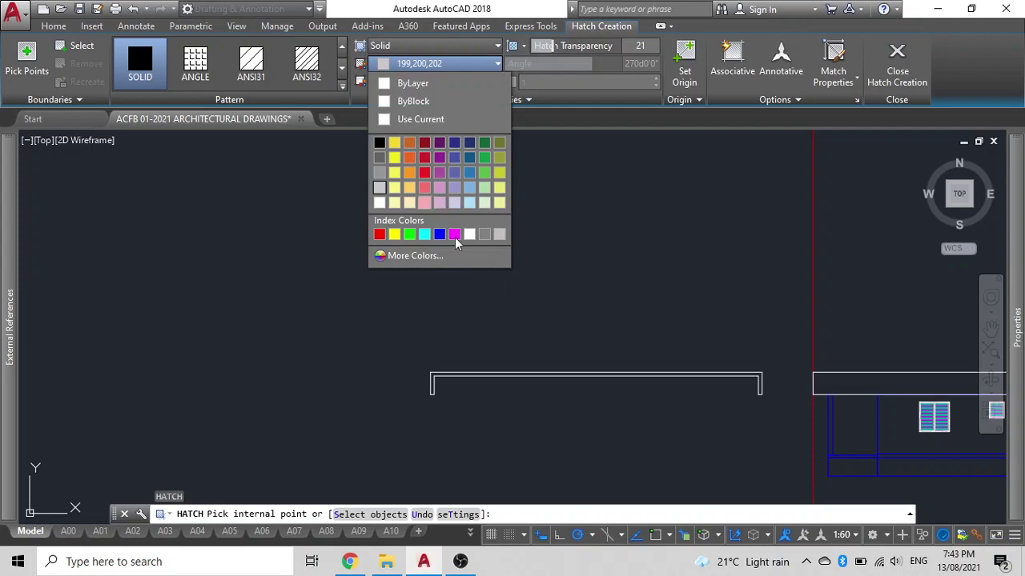
left_click(485, 233)
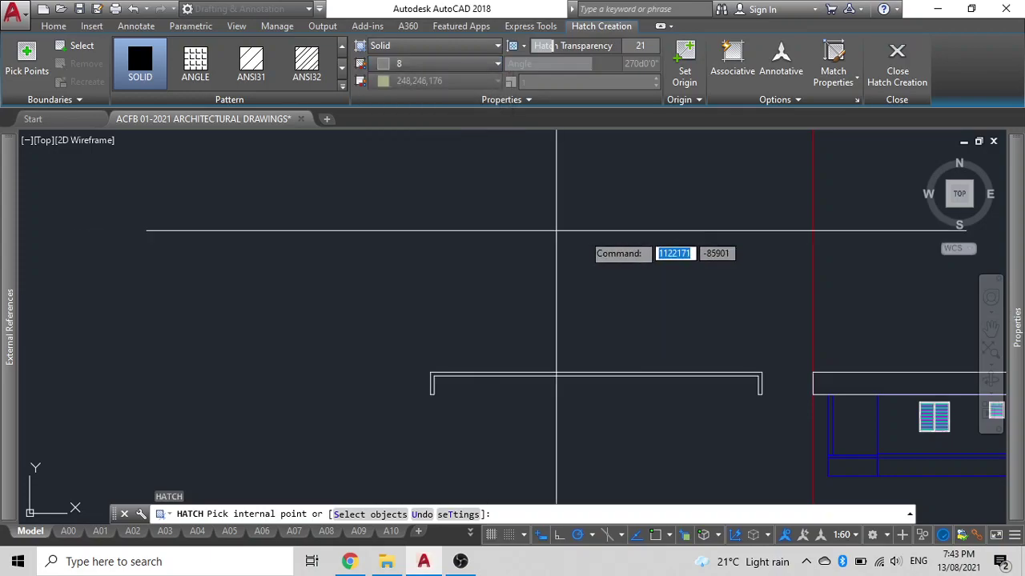
scroll(528, 283, "up", 3)
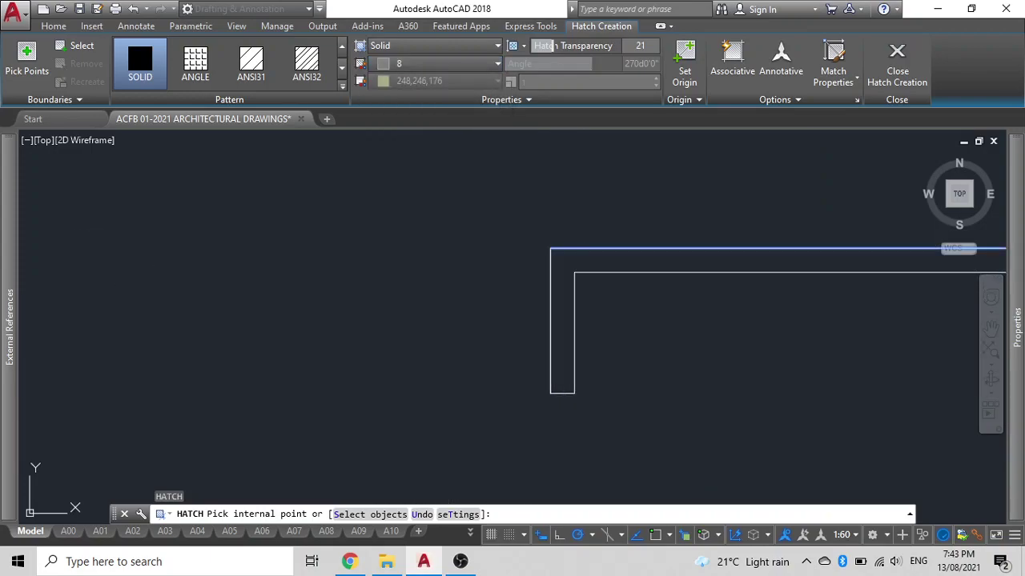
left_click(564, 264)
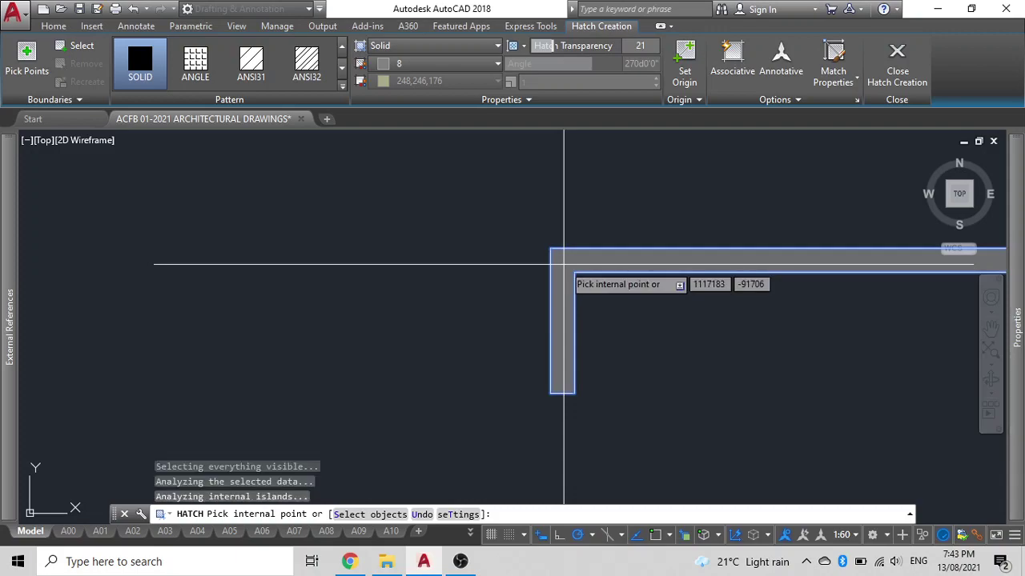
key("Escape")
scroll(485, 236, "down", 3)
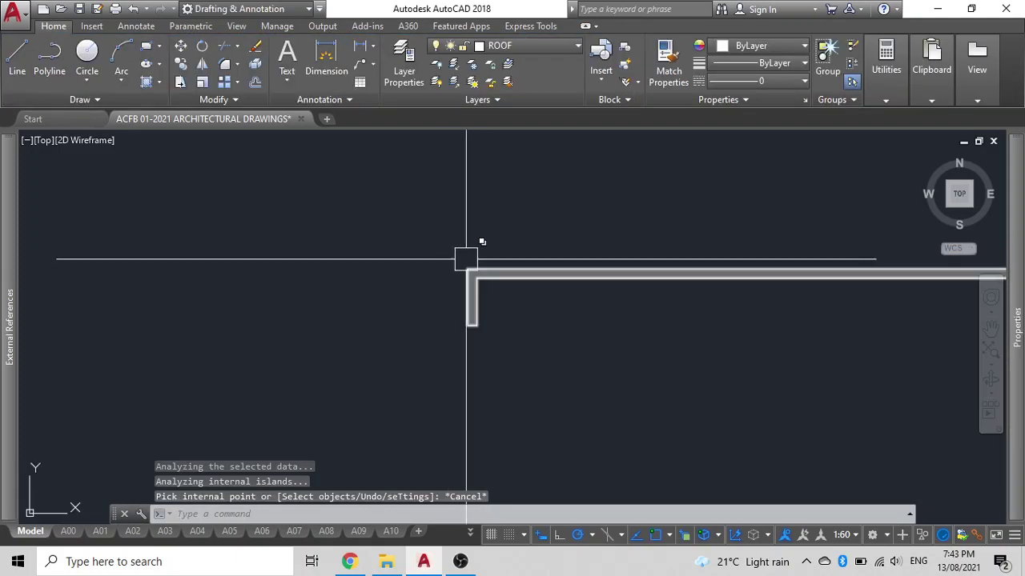
Bring the fascia outline to the front with DRAWORDER.
left_click(466, 263)
type("DR")
left_click(386, 184)
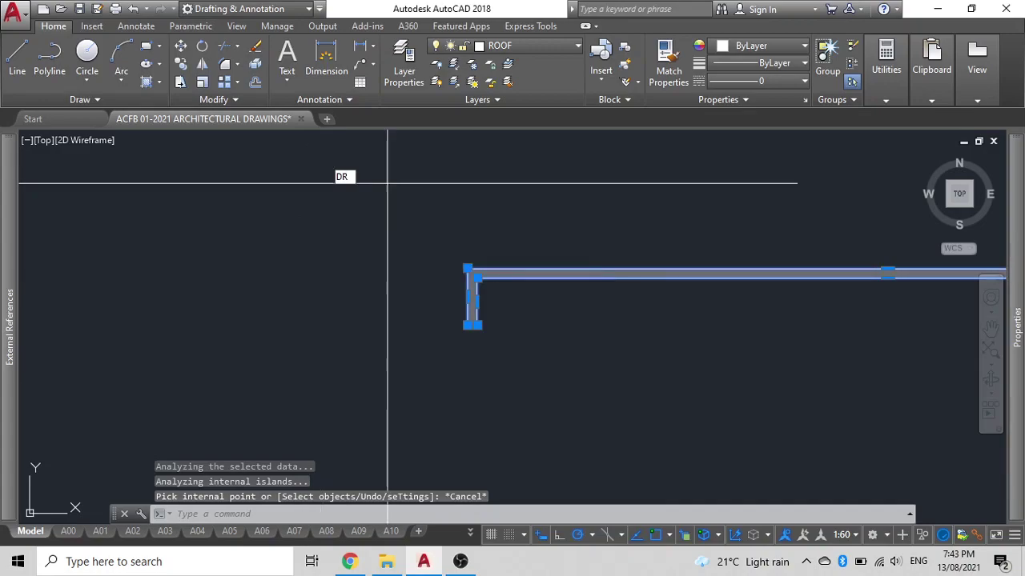
key("Escape")
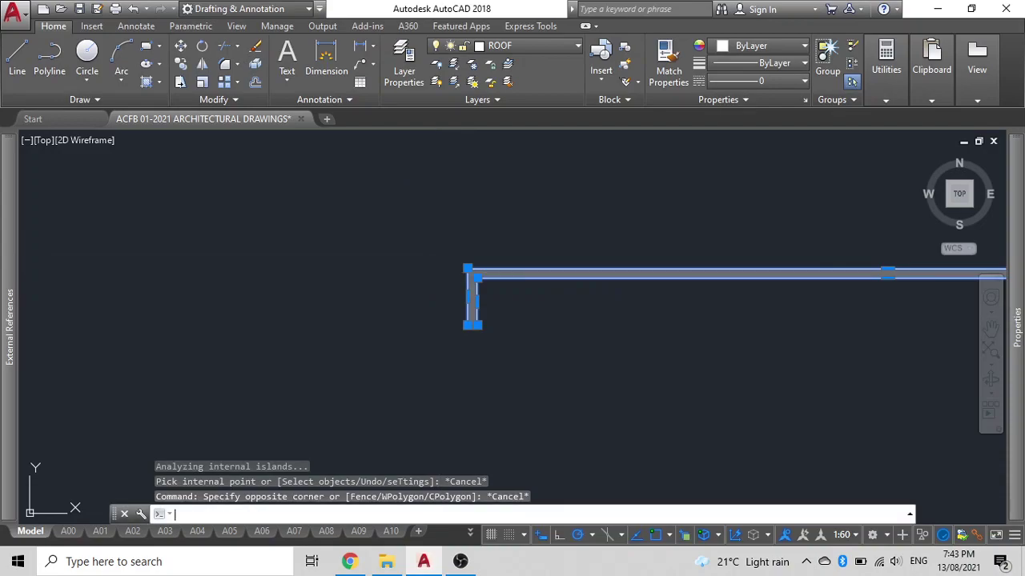
key("Return")
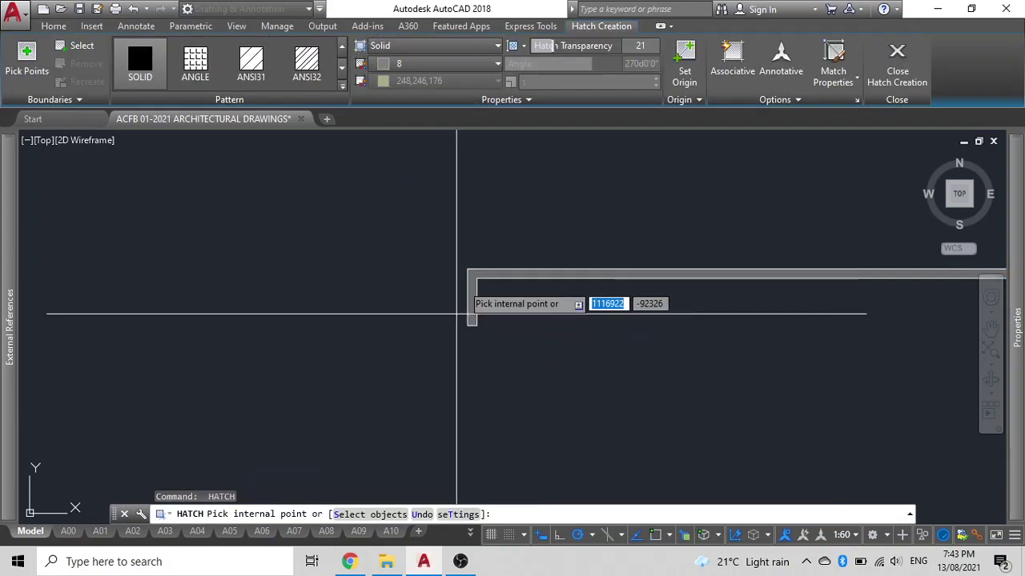
key("Escape")
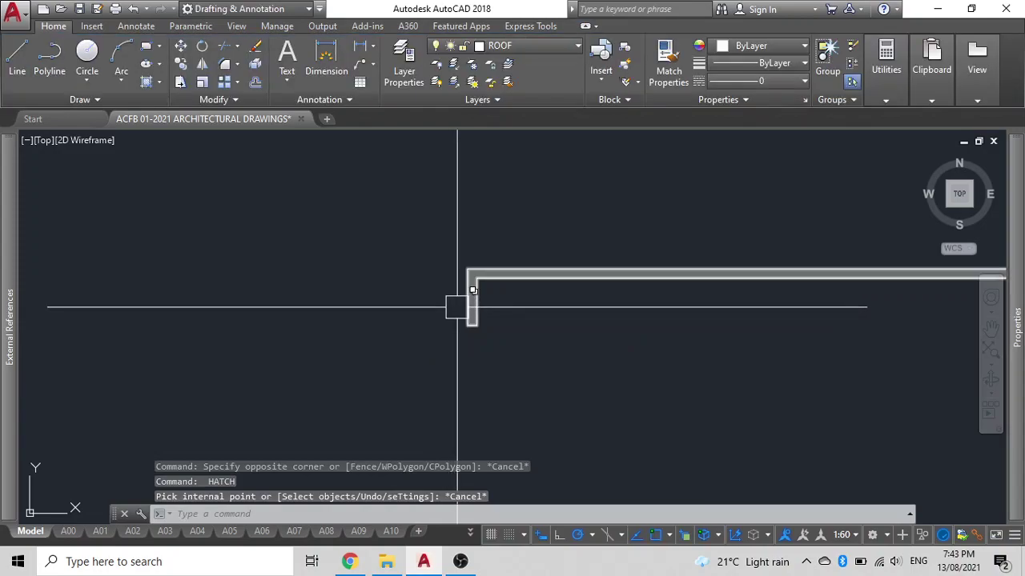
left_click(458, 303)
type("r")
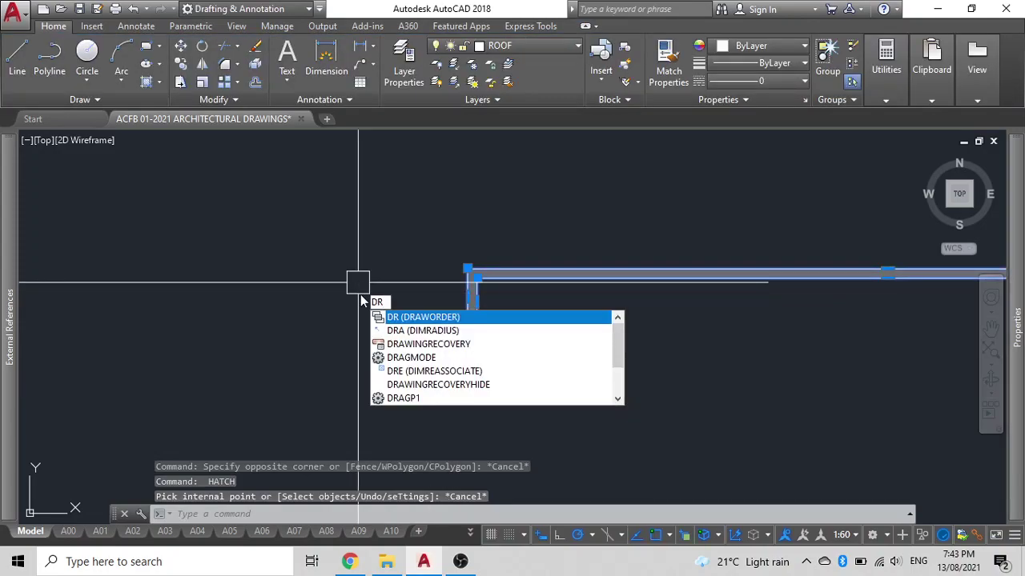
key("Return")
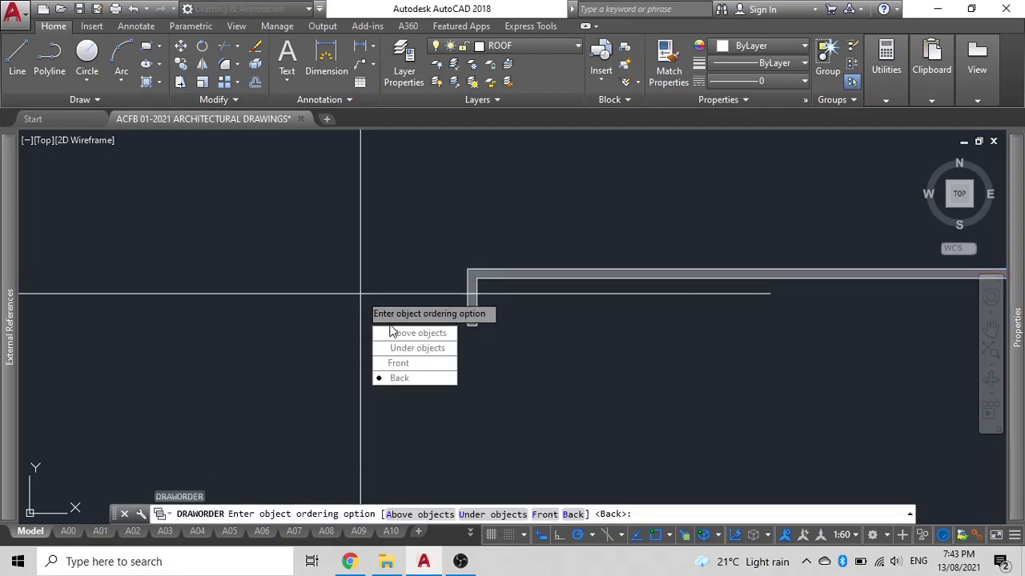
key("Return")
scroll(360, 292, "down", 2)
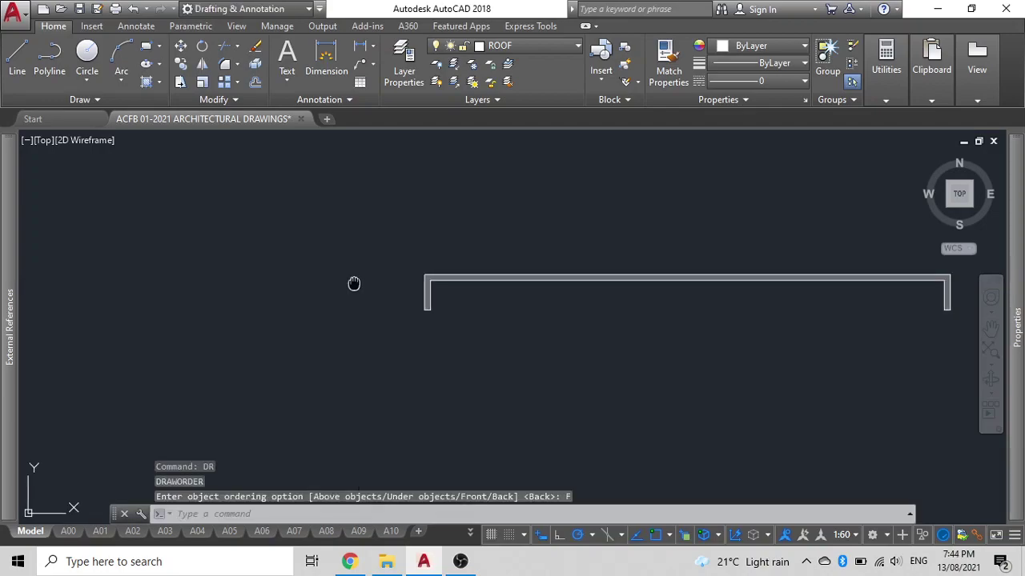
Erase the two red vertical lines flanking the elevation.
mouse_move(339, 290)
middle_mouse_down()
mouse_move(440, 309)
mouse_move(206, 293)
middle_mouse_up()
scroll(440, 309, "down", 1)
middle_click_drag(464, 290, 403, 293)
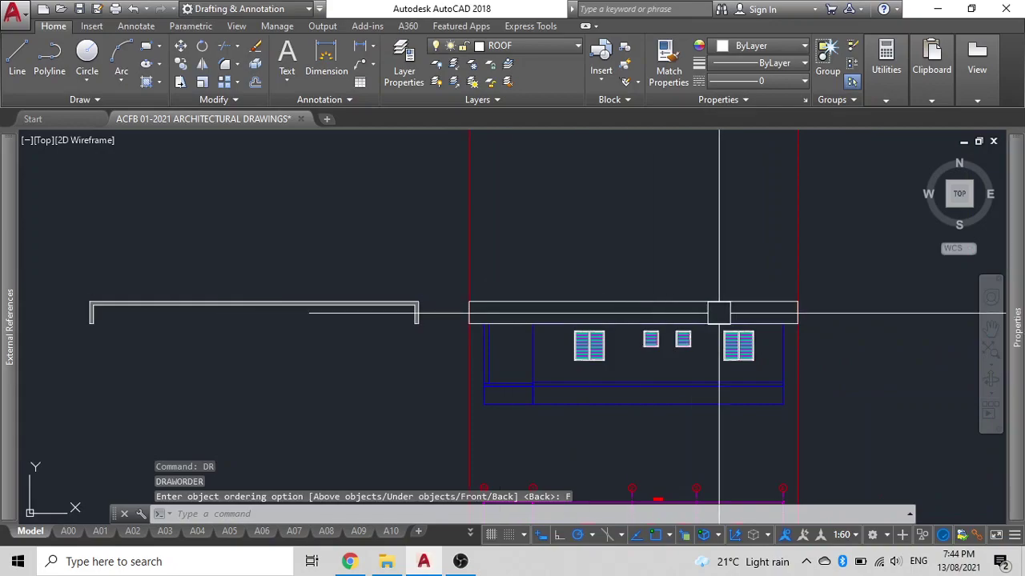
left_click(821, 277)
left_click(427, 203)
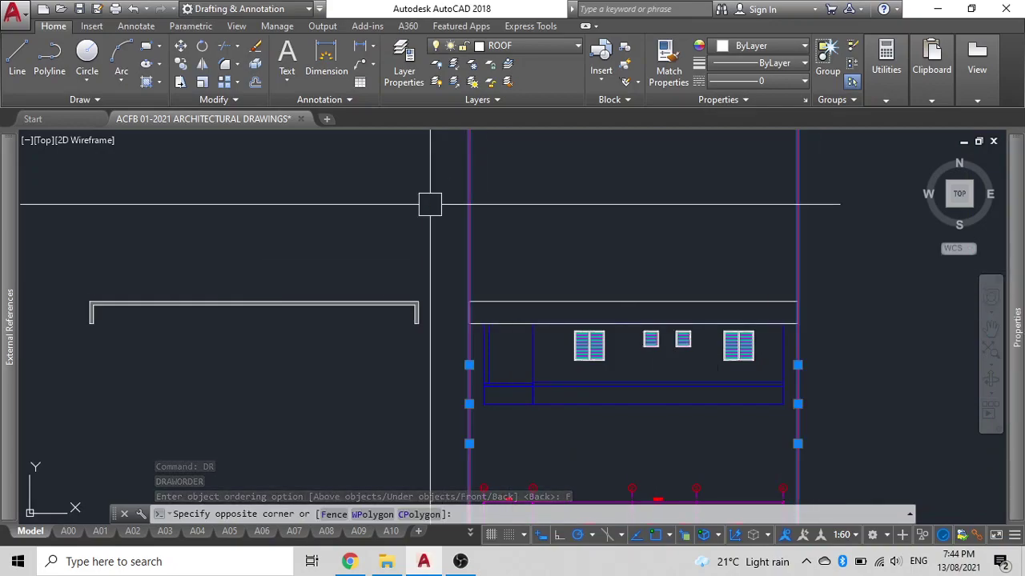
key("Delete")
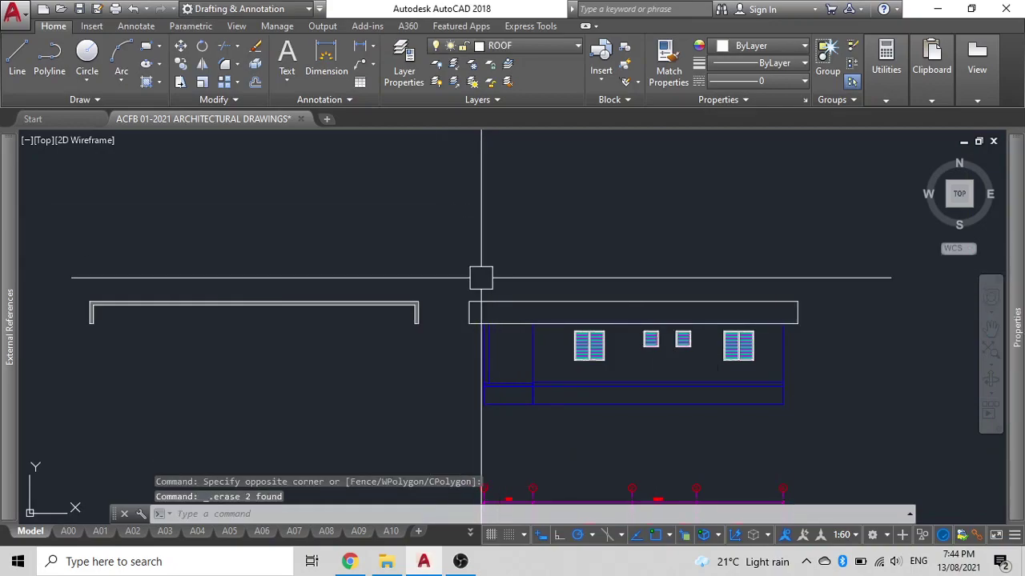
scroll(487, 312, "up", 2)
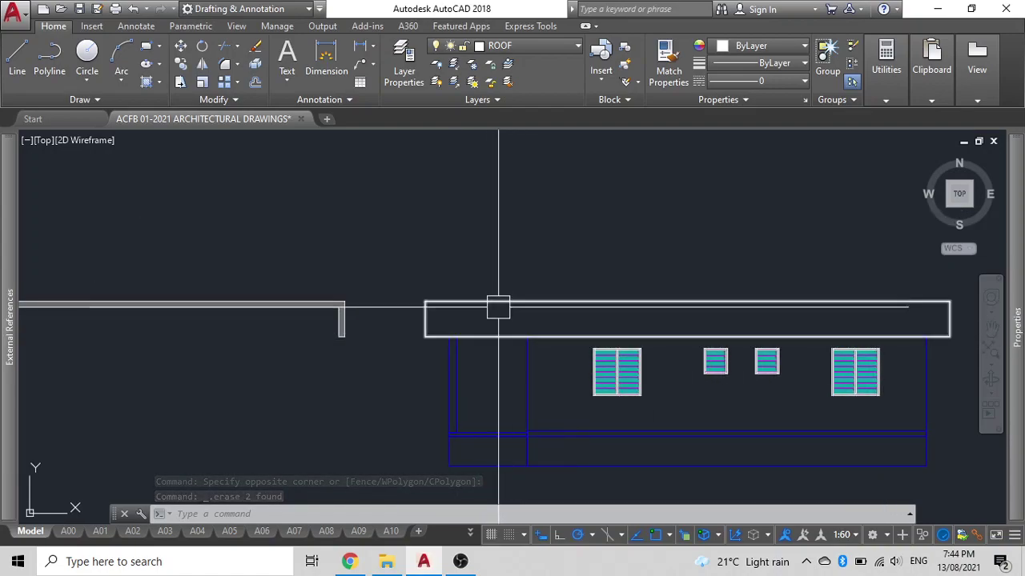
scroll(472, 312, "down", 2)
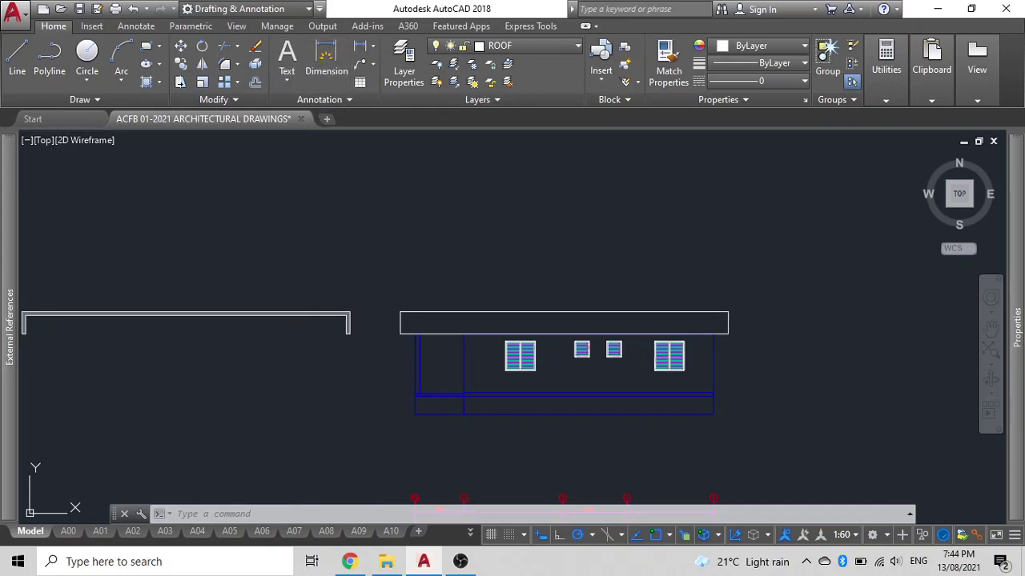
type("h")
Restart HATCH with the diagonal-line pattern, awaiting an area to fill.
key("Return")
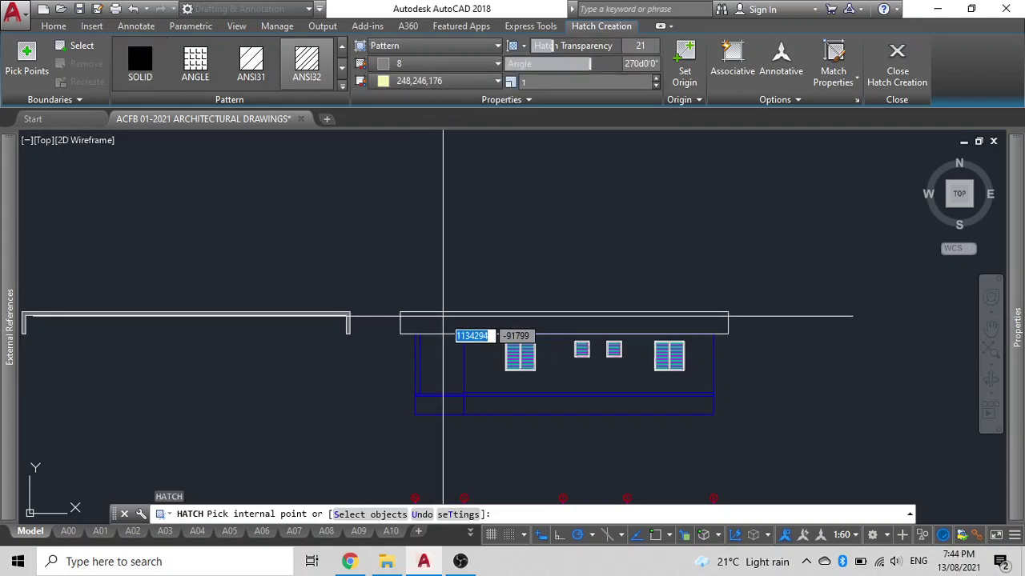
Fill the fascia strip above the windows with the ANSI32 diagonal hatch.
left_click(443, 317)
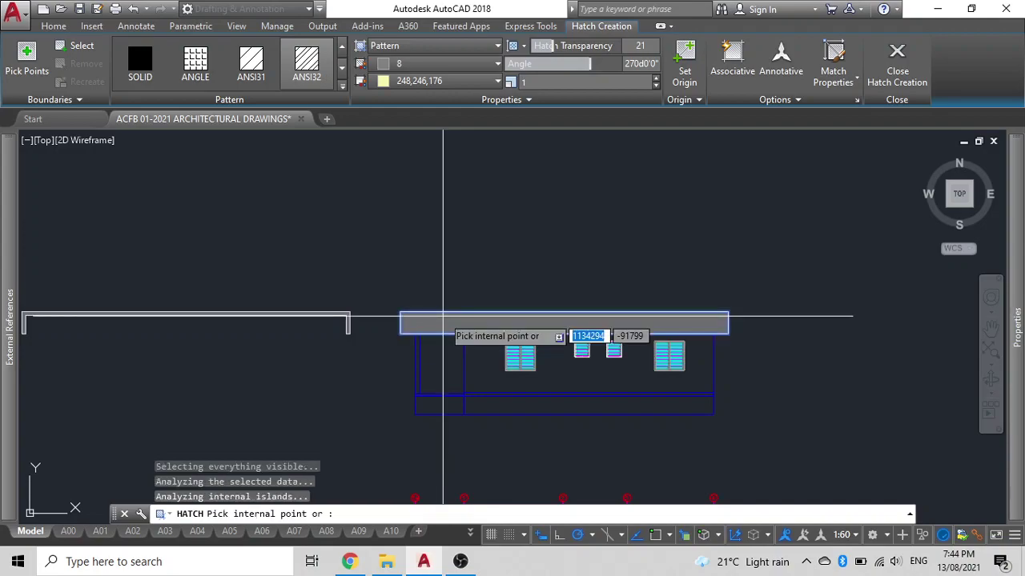
scroll(443, 317, "up", 2)
key("Escape")
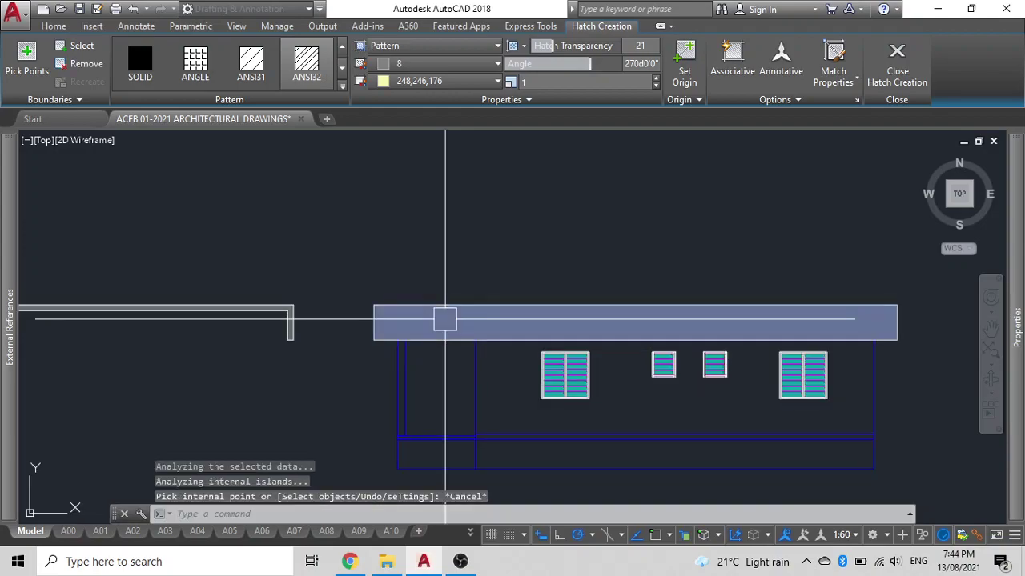
left_click(448, 321)
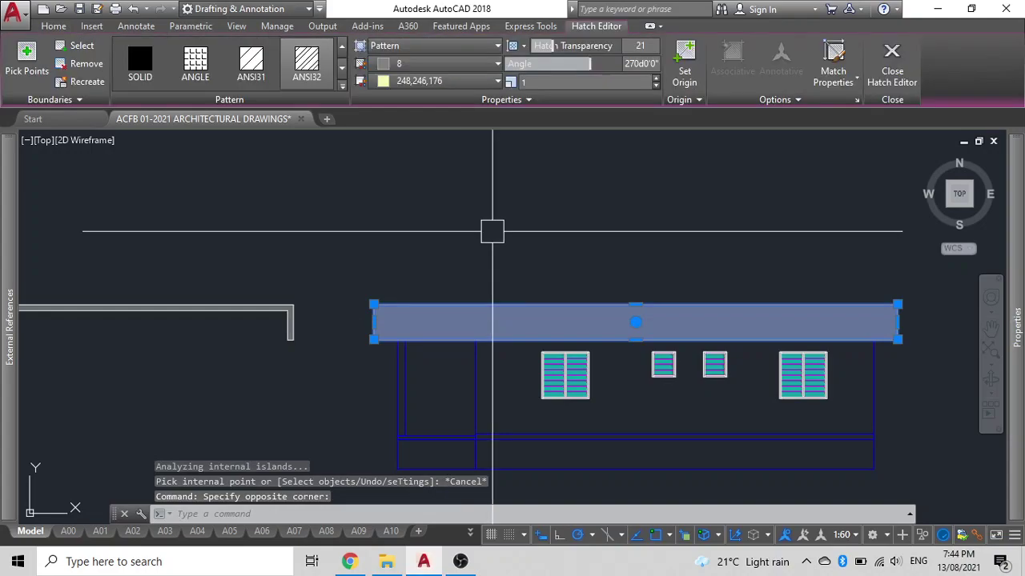
key("Escape")
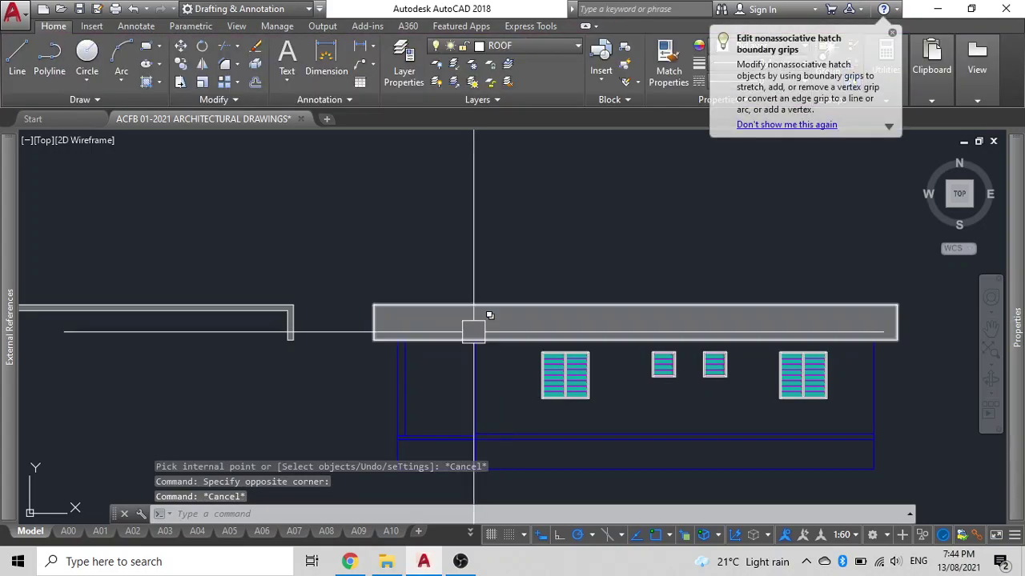
Change the fascia hatch scale to 30 in the Hatch Editor.
left_click(474, 325)
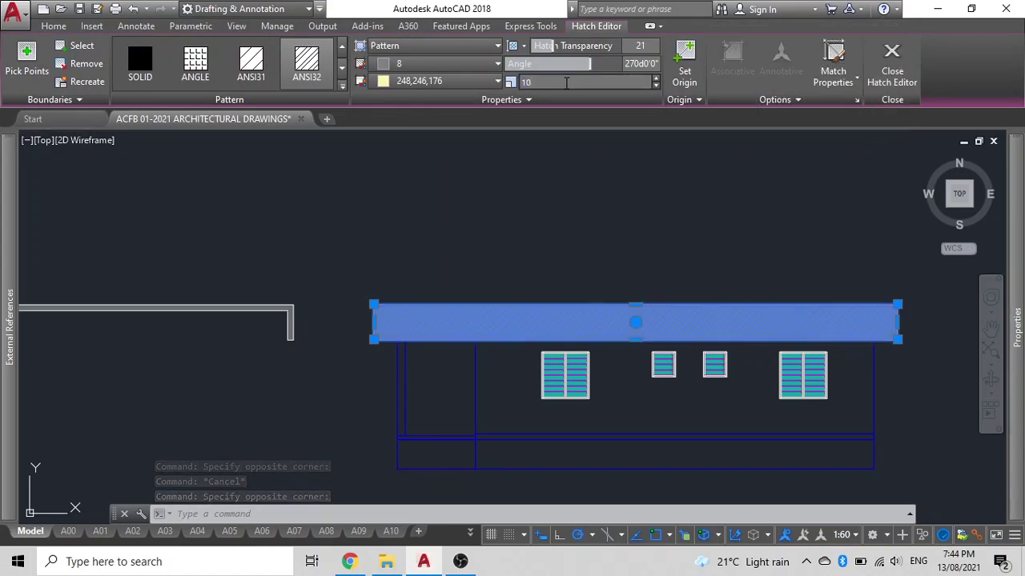
scroll(535, 319, "up", 2)
scroll(535, 325, "up", 4)
scroll(540, 304, "down", 2)
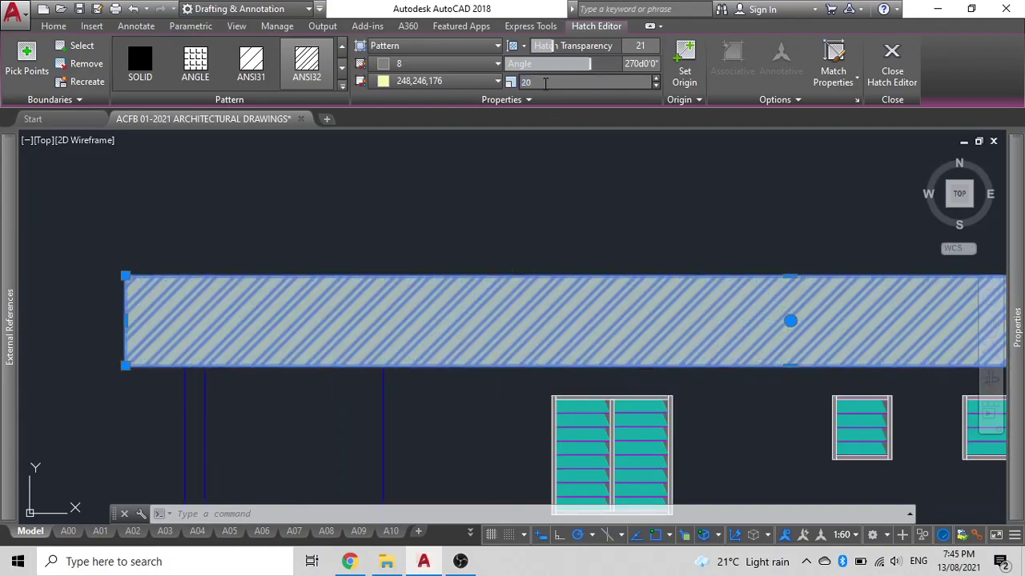
scroll(488, 187, "down", 2)
scroll(488, 187, "down", 2)
left_click(487, 187)
key("Escape")
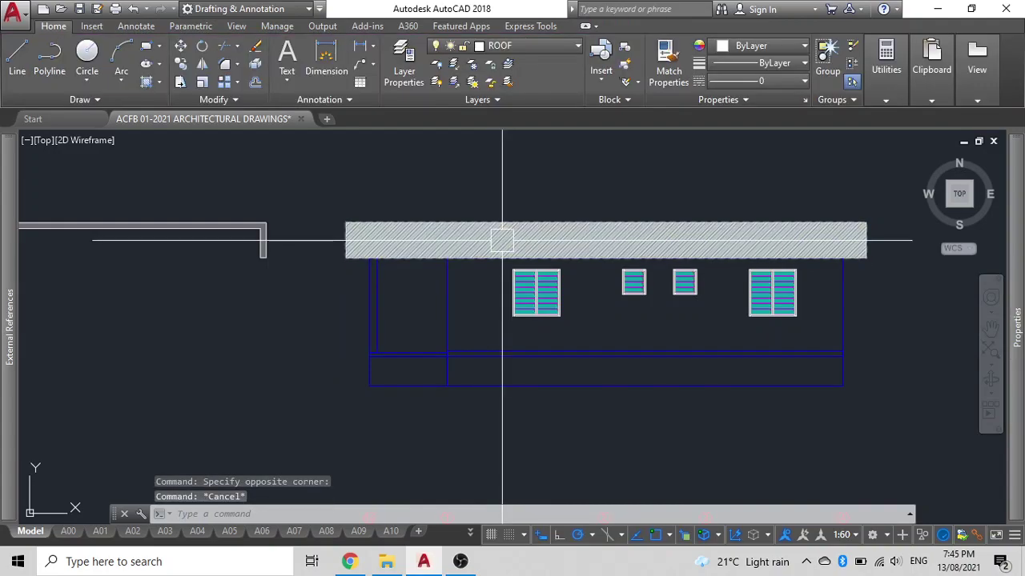
scroll(502, 241, "up", 2)
left_click(503, 237)
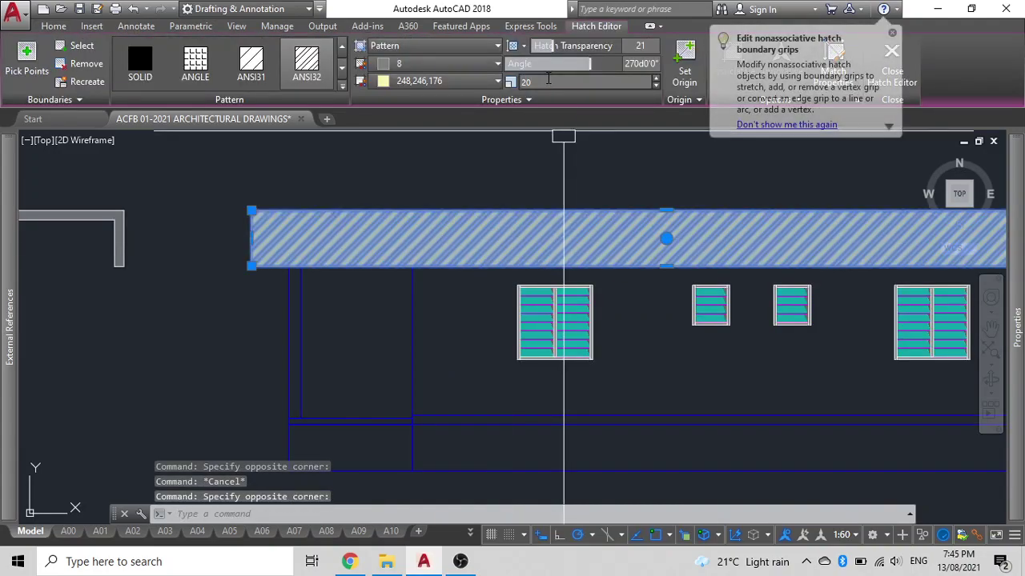
left_click(548, 78)
key("Return")
scroll(437, 141, "down", 2)
key("Escape")
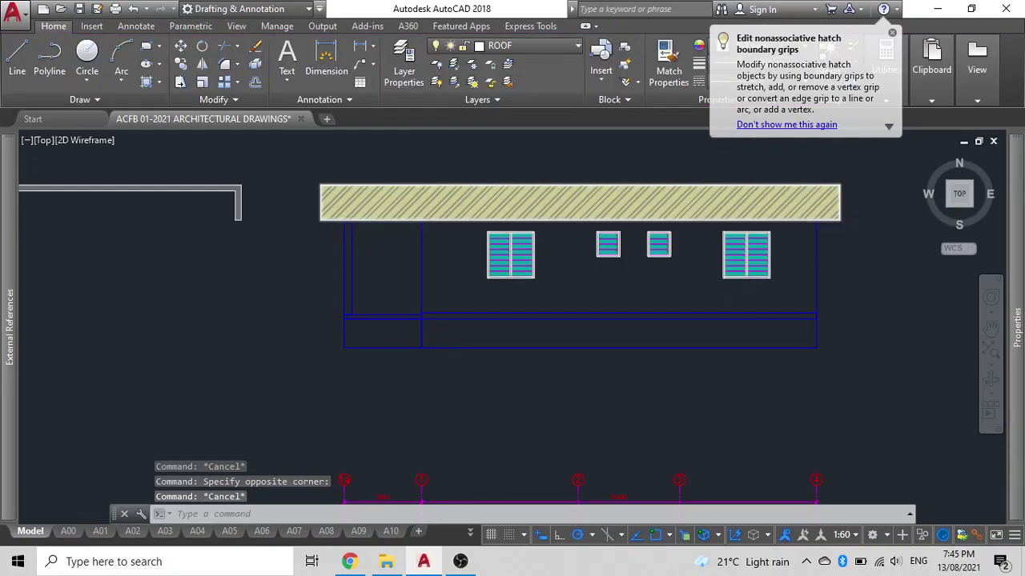
scroll(469, 183, "up", 2)
left_click(456, 202)
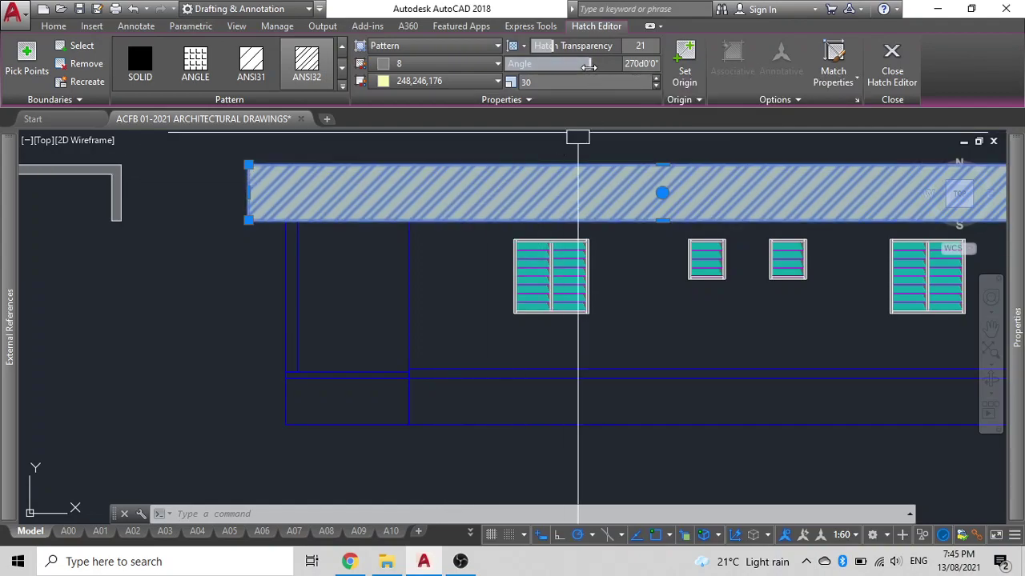
Set the fascia hatch angle to 135 degrees.
left_click_drag(587, 64, 442, 62)
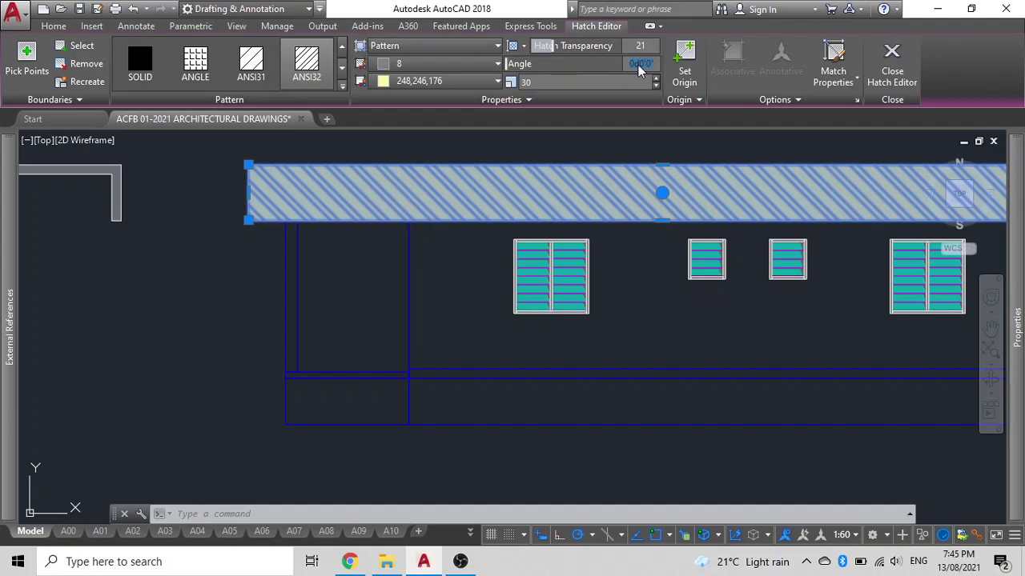
type("45")
key("Return")
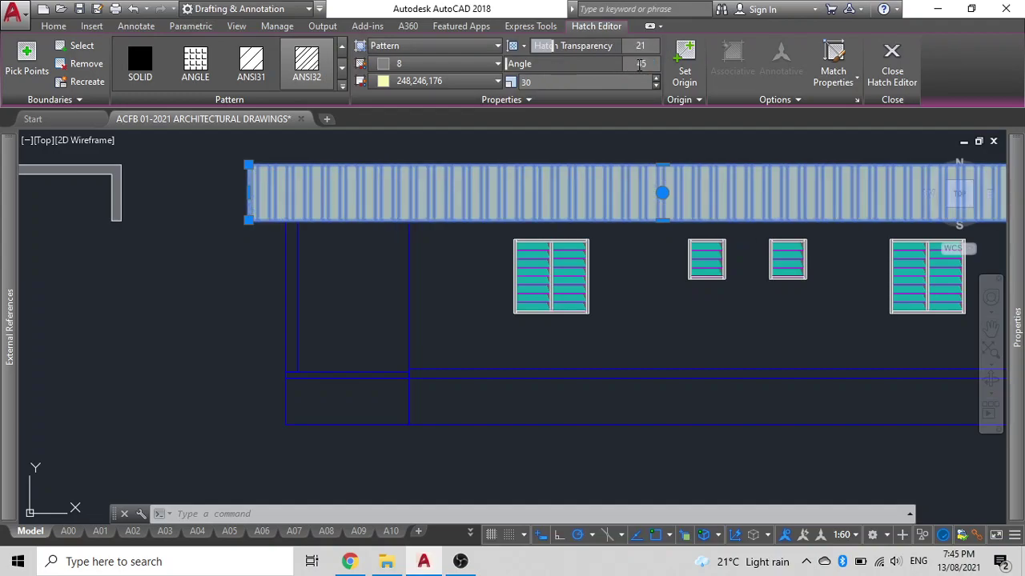
key("Escape")
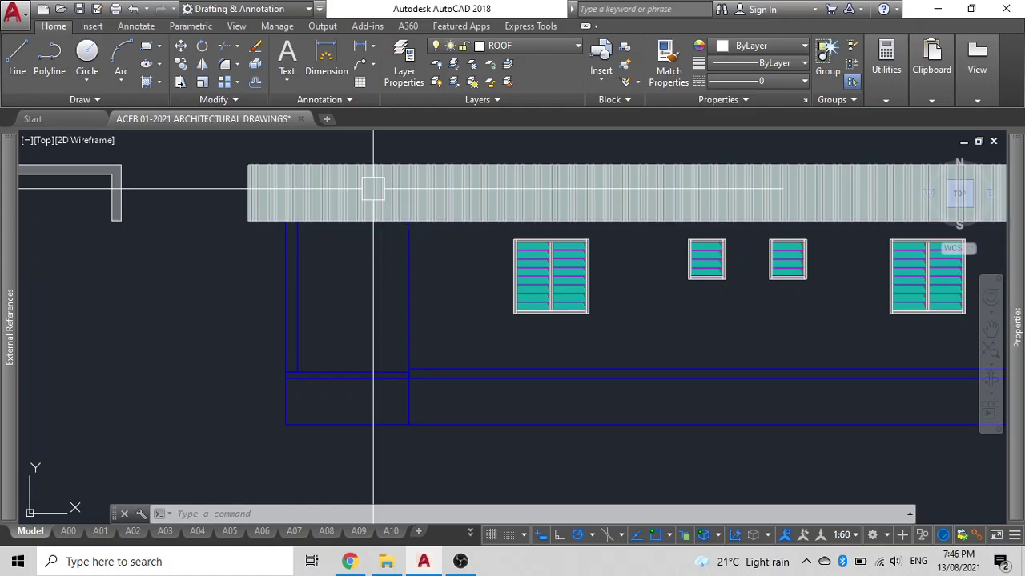
Set the fascia hatch background colour and line colour both to white.
left_click(281, 190)
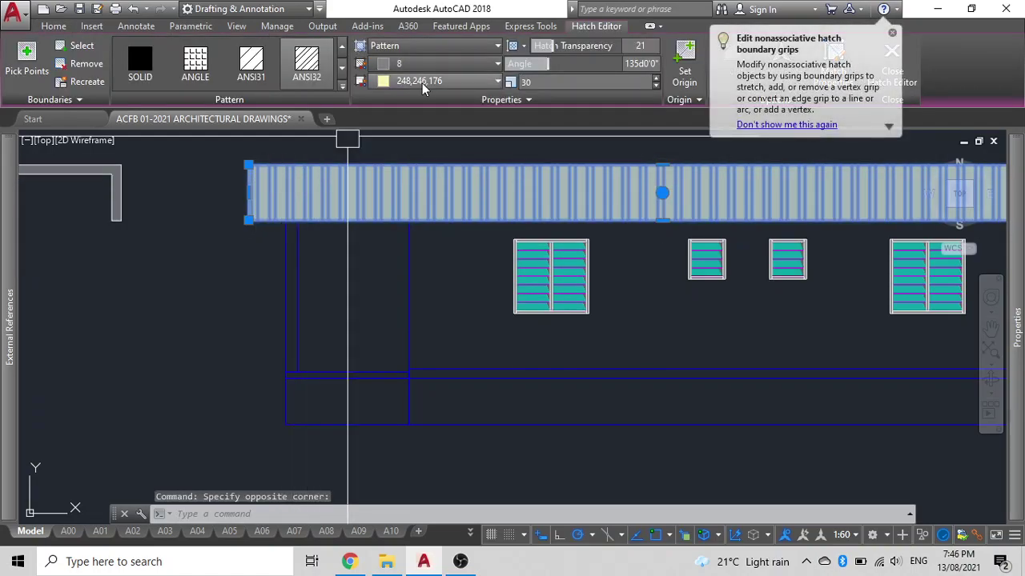
left_click(421, 83)
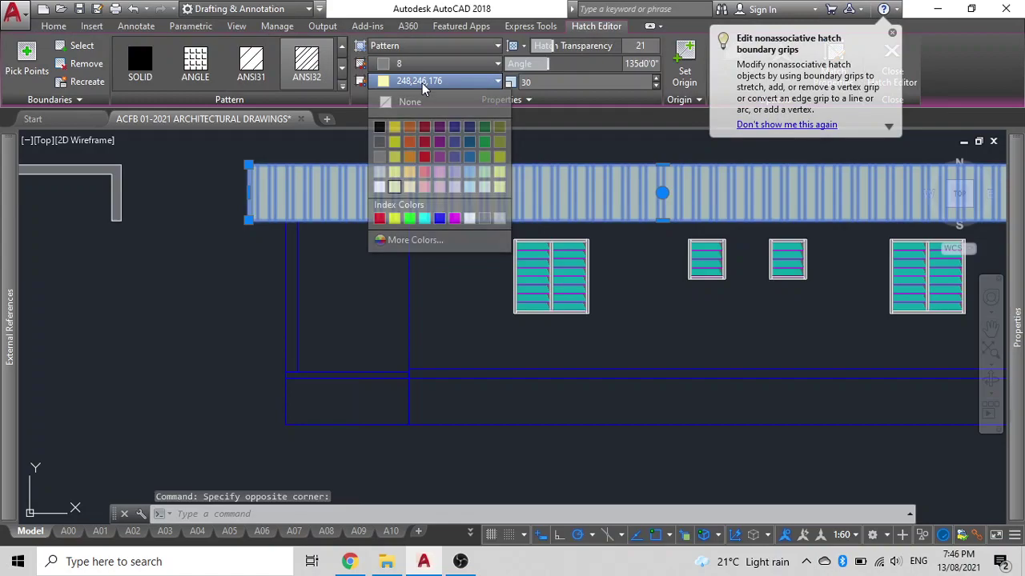
left_click(374, 187)
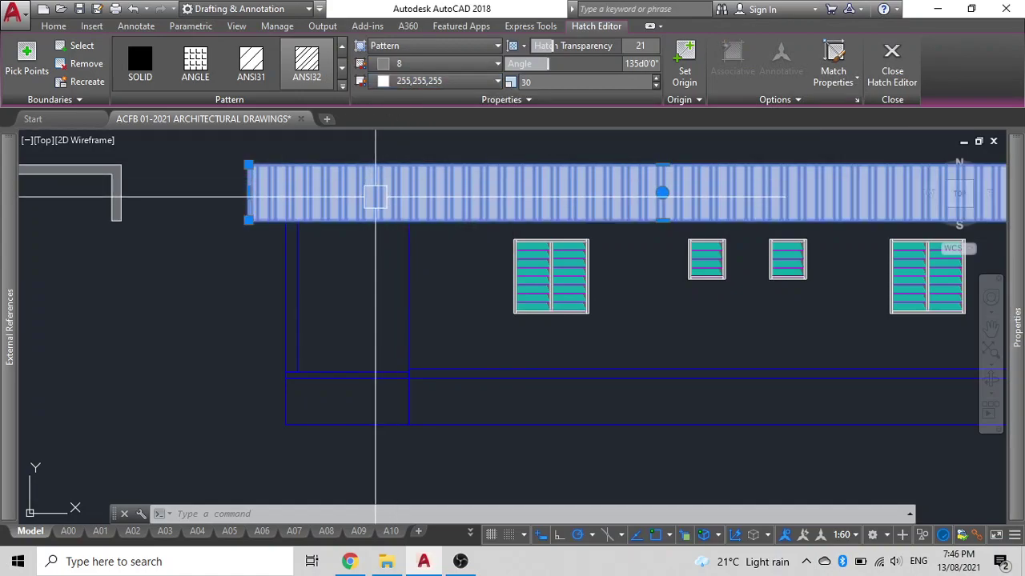
left_click(403, 68)
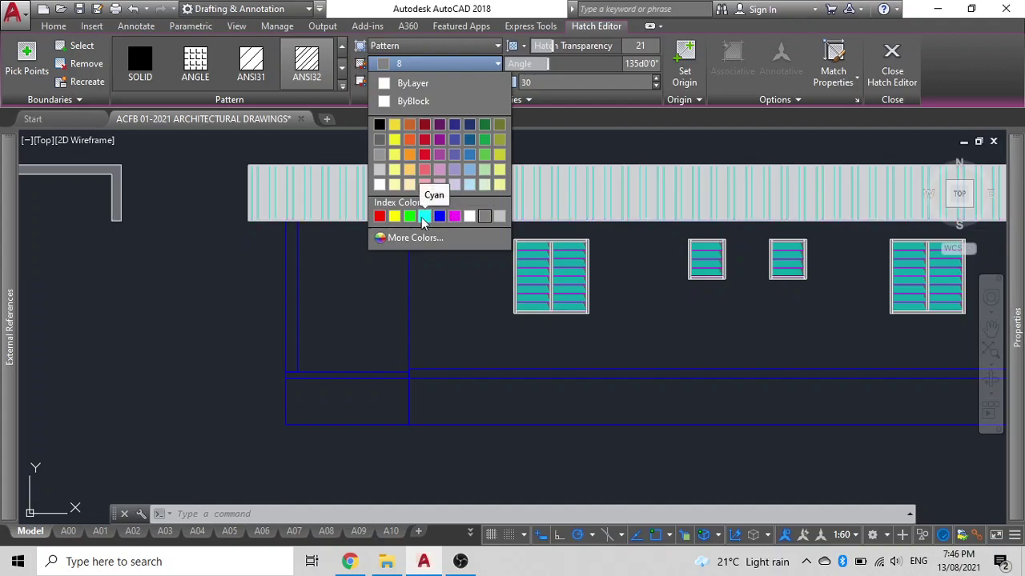
left_click(471, 216)
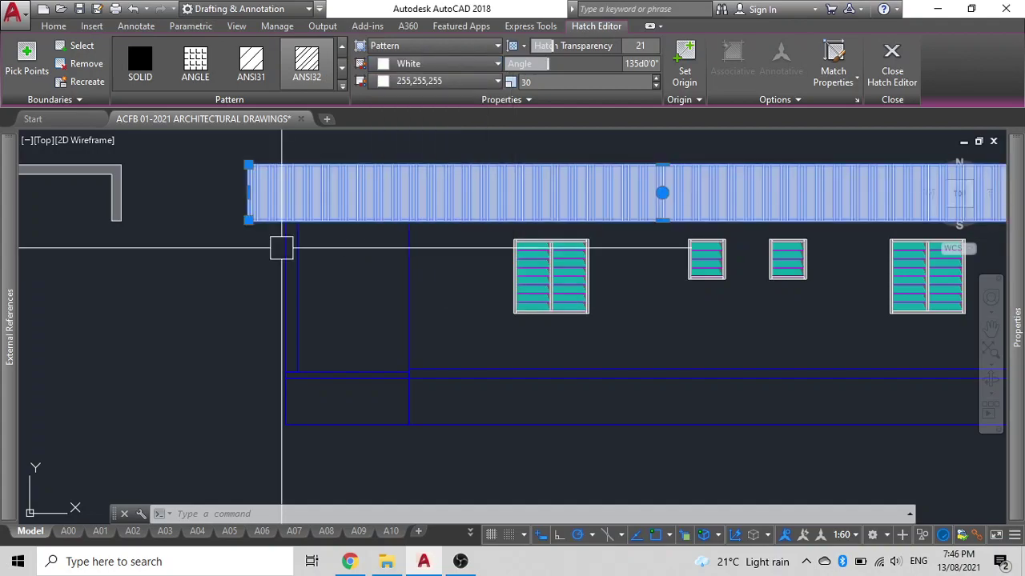
left_click(193, 287)
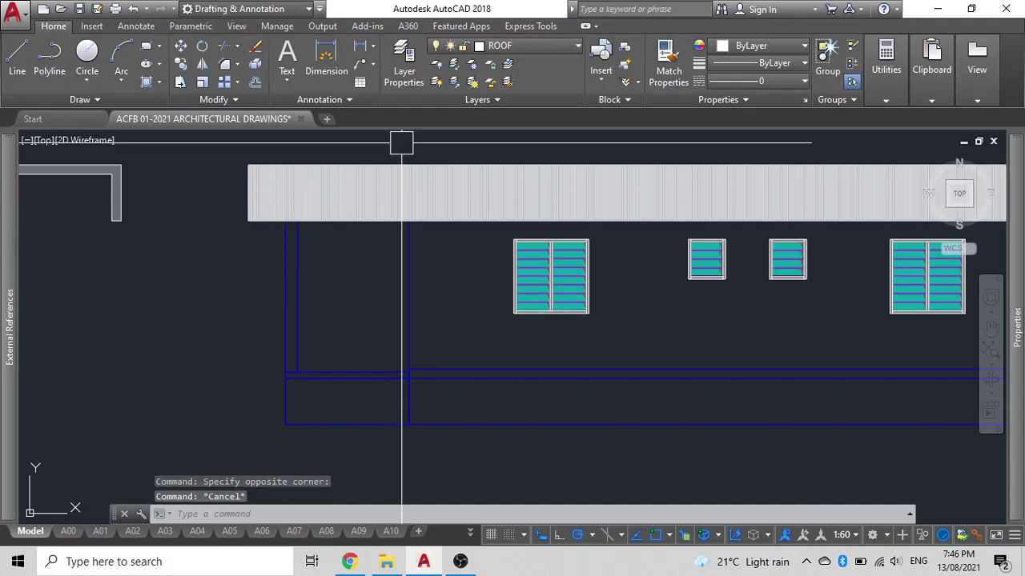
scroll(366, 192, "up", 4)
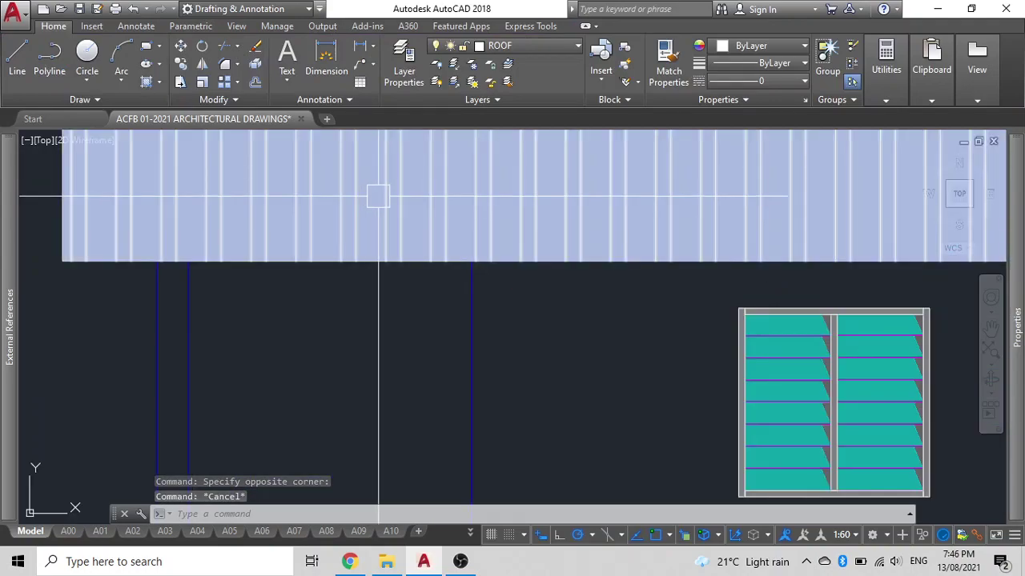
scroll(379, 196, "down", 2)
scroll(382, 213, "up", 2)
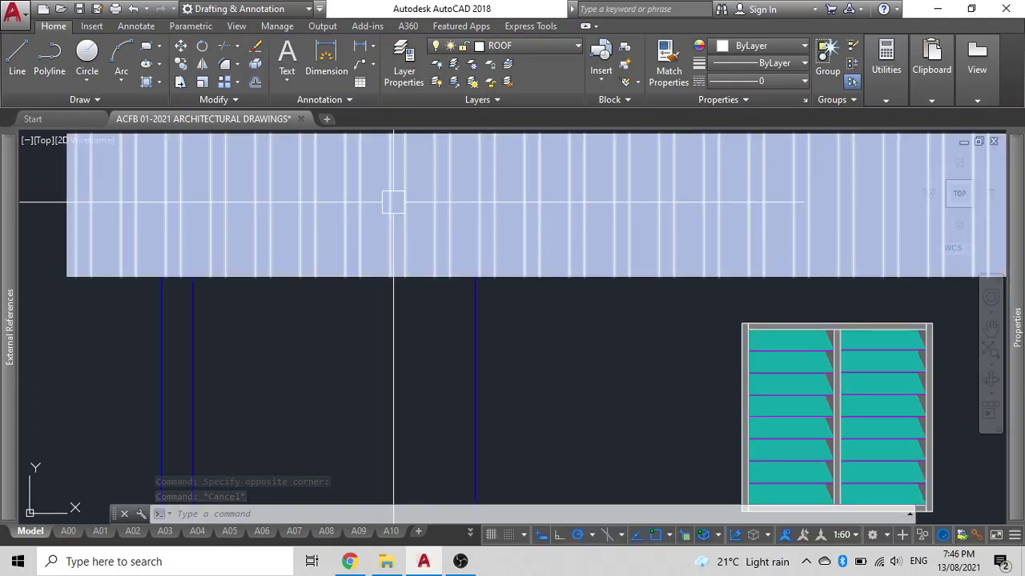
scroll(393, 208, "down", 3)
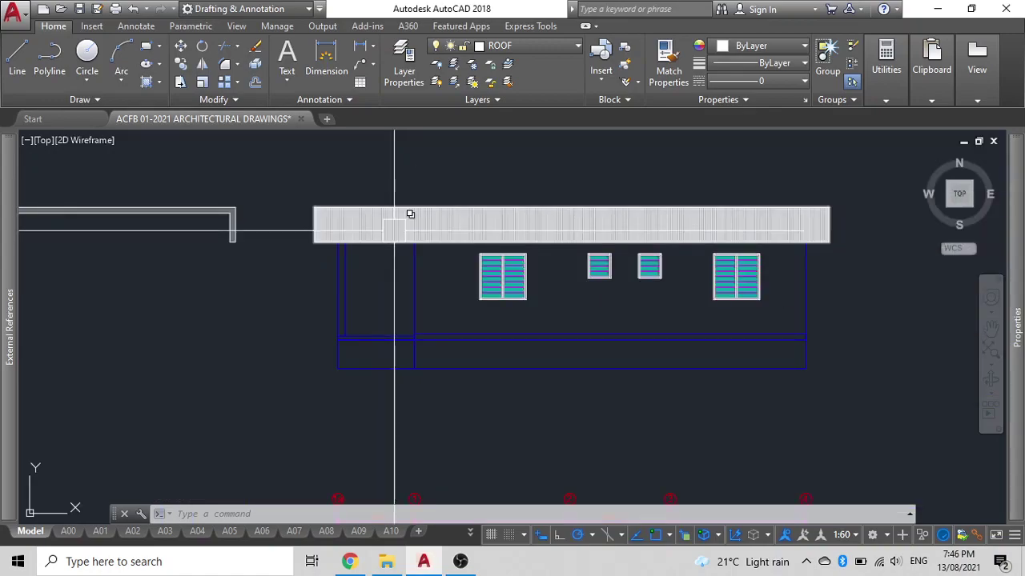
On the A05 sheet, frame elevation B's roof fascia and four windows in the lower viewport.
left_click(132, 532)
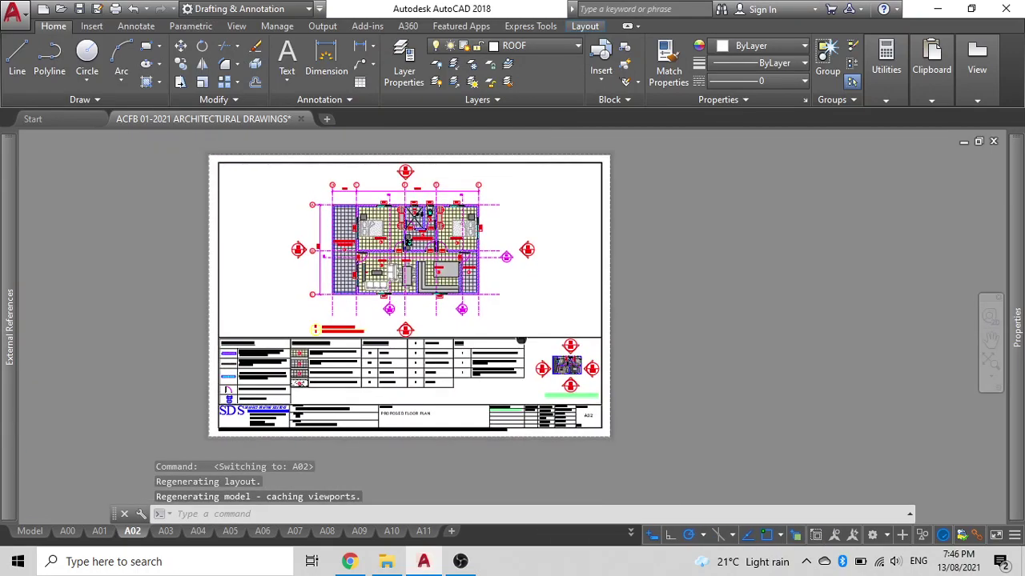
left_click(230, 531)
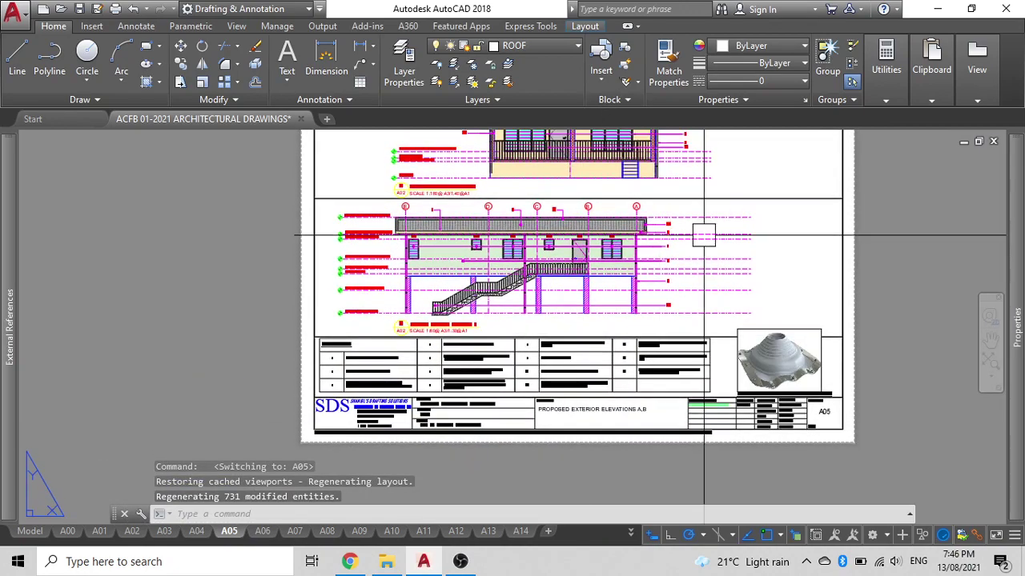
double_click(704, 236)
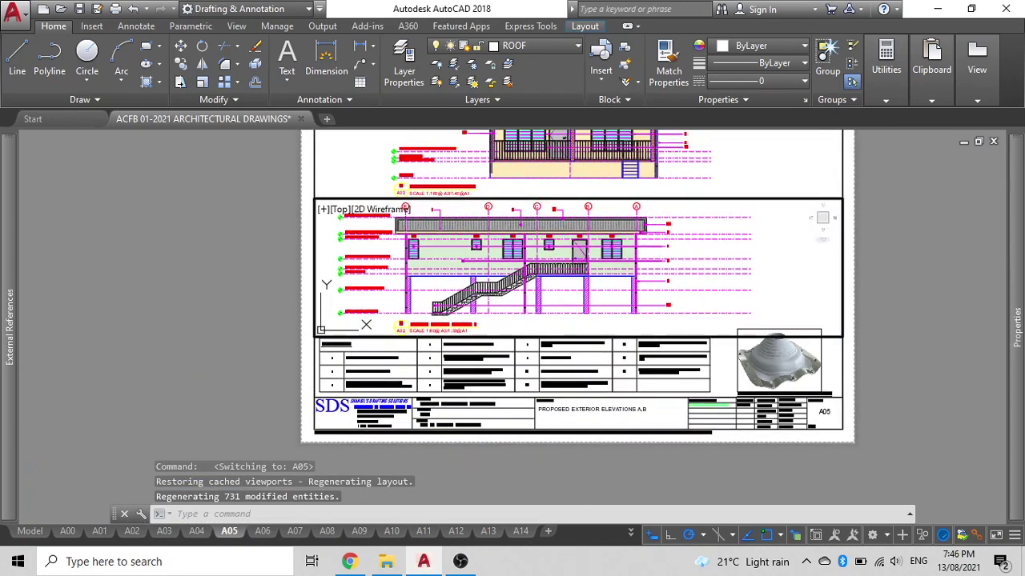
left_click(703, 235)
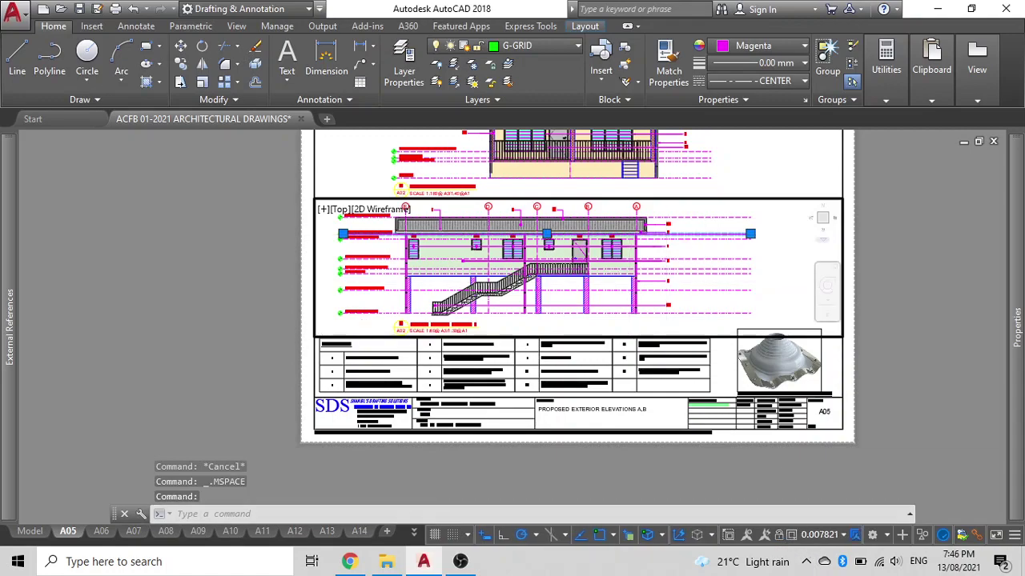
scroll(588, 280, "down", 10)
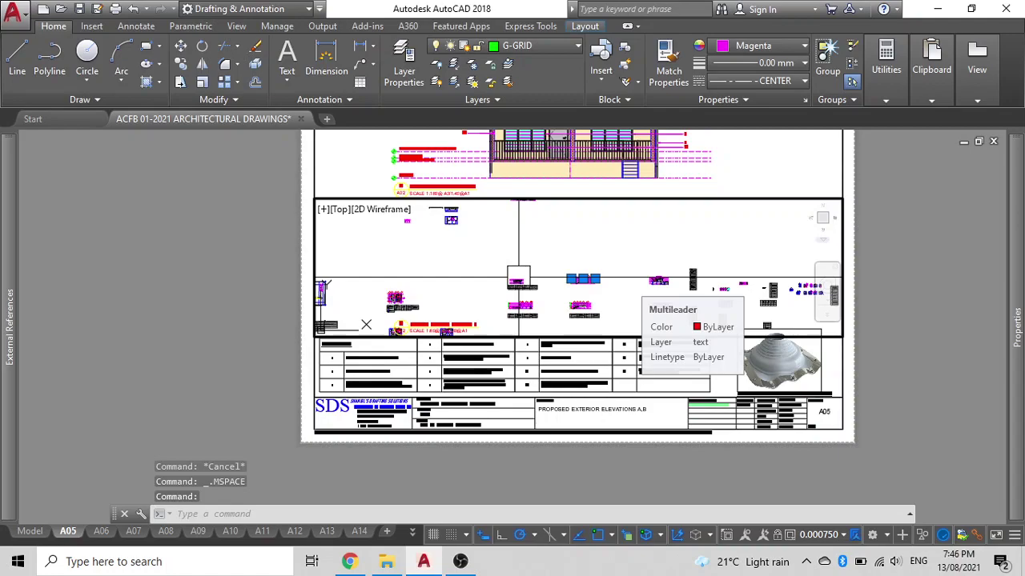
scroll(563, 249, "up", 2)
mouse_move(563, 249)
middle_mouse_down()
mouse_move(645, 246)
mouse_move(676, 224)
middle_mouse_up()
scroll(531, 275, "up", 4)
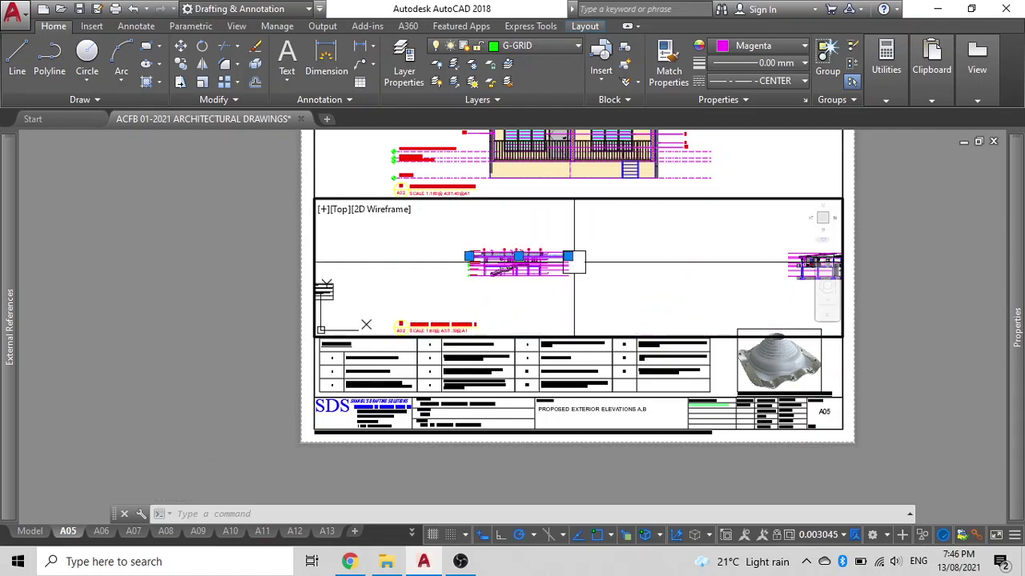
scroll(501, 272, "down", 2)
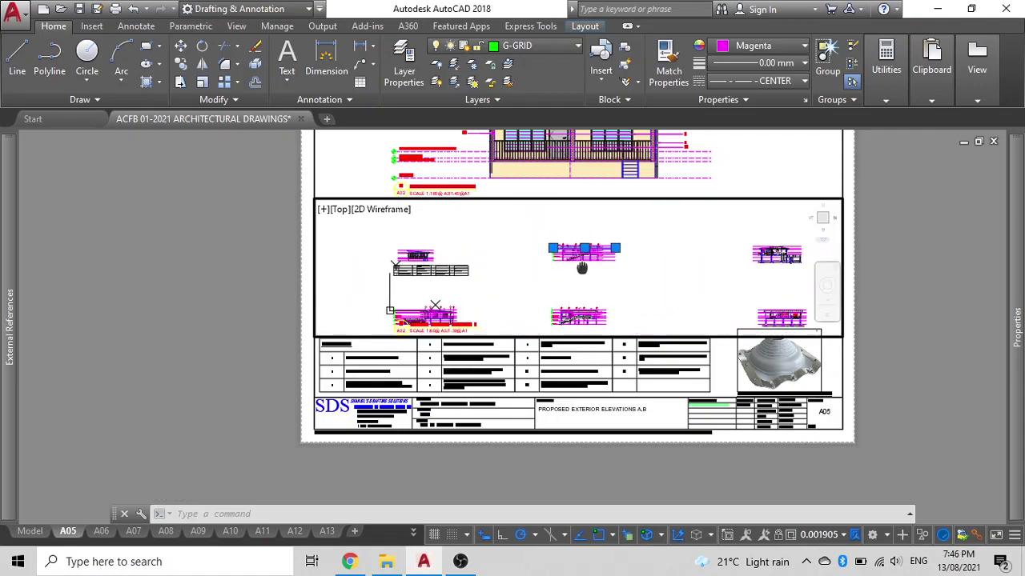
middle_click_drag(430, 304, 448, 320)
scroll(544, 240, "down", 3)
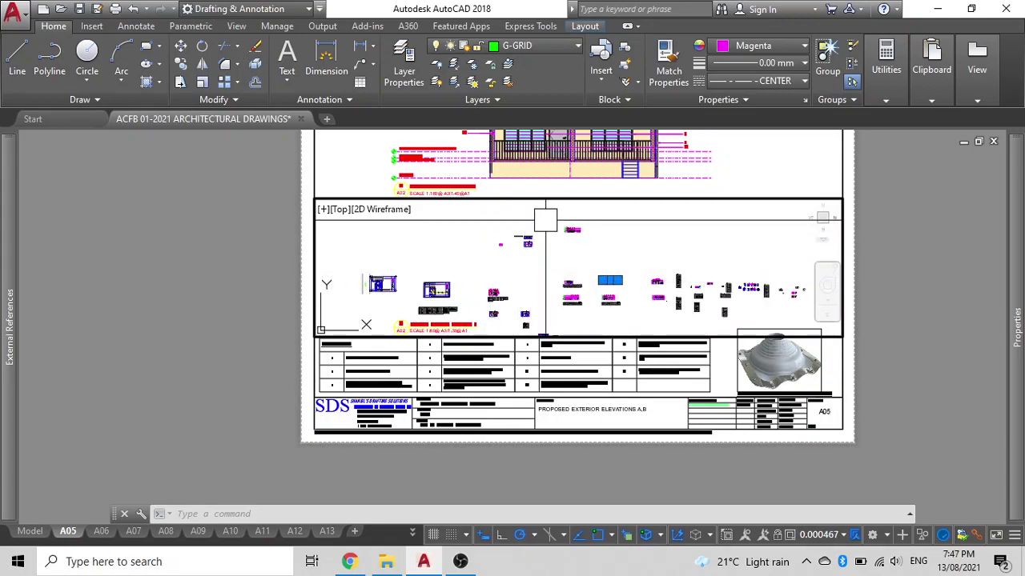
scroll(545, 232, "up", 2)
scroll(529, 247, "up", 3)
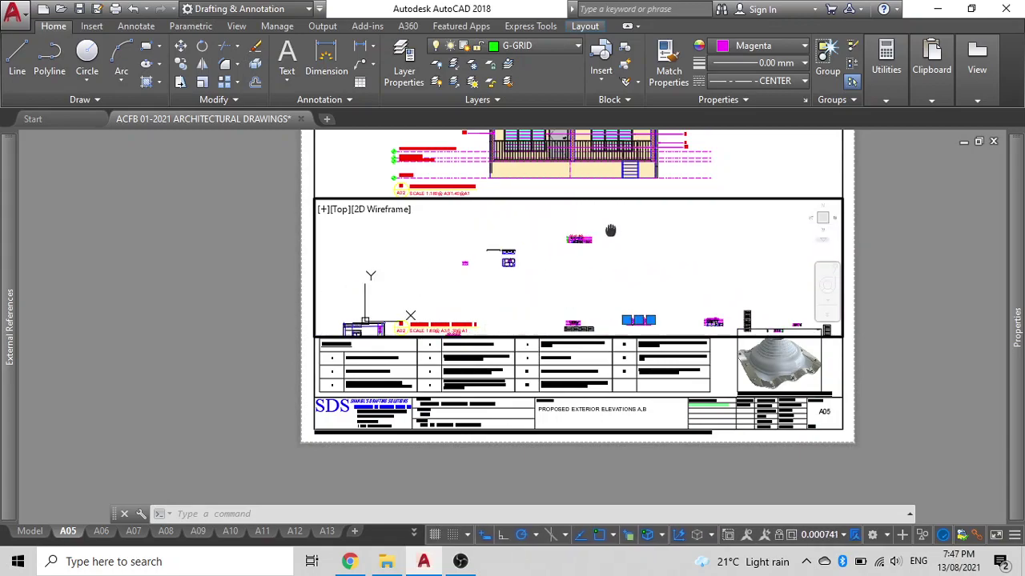
scroll(552, 228, "up", 2)
scroll(552, 228, "up", 2)
scroll(552, 228, "up", 2)
scroll(551, 230, "up", 2)
mouse_move(551, 230)
middle_mouse_down()
mouse_move(540, 231)
mouse_move(544, 209)
middle_mouse_up()
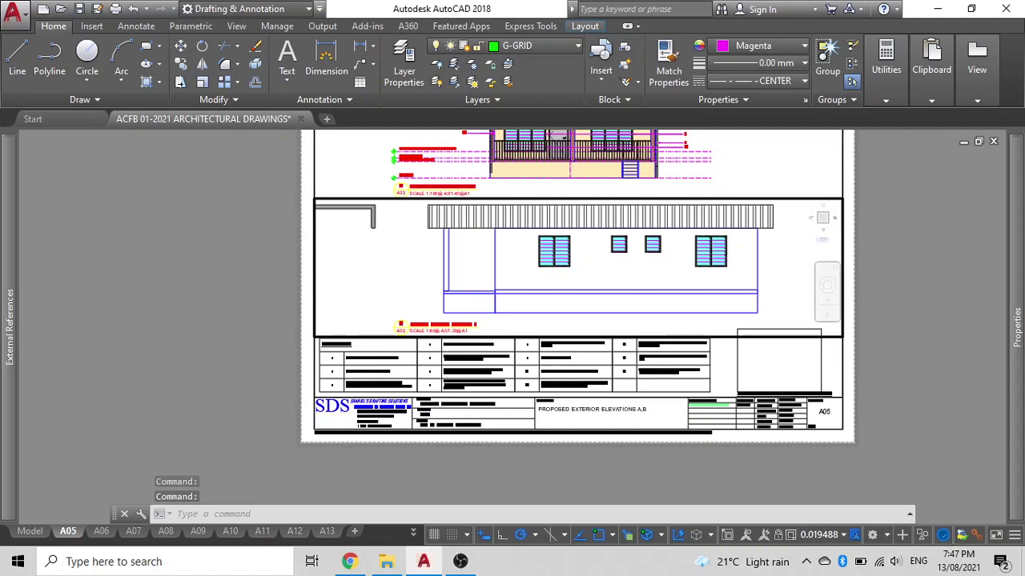
mouse_move(613, 272)
middle_mouse_down()
mouse_move(613, 299)
mouse_move(625, 274)
middle_mouse_up()
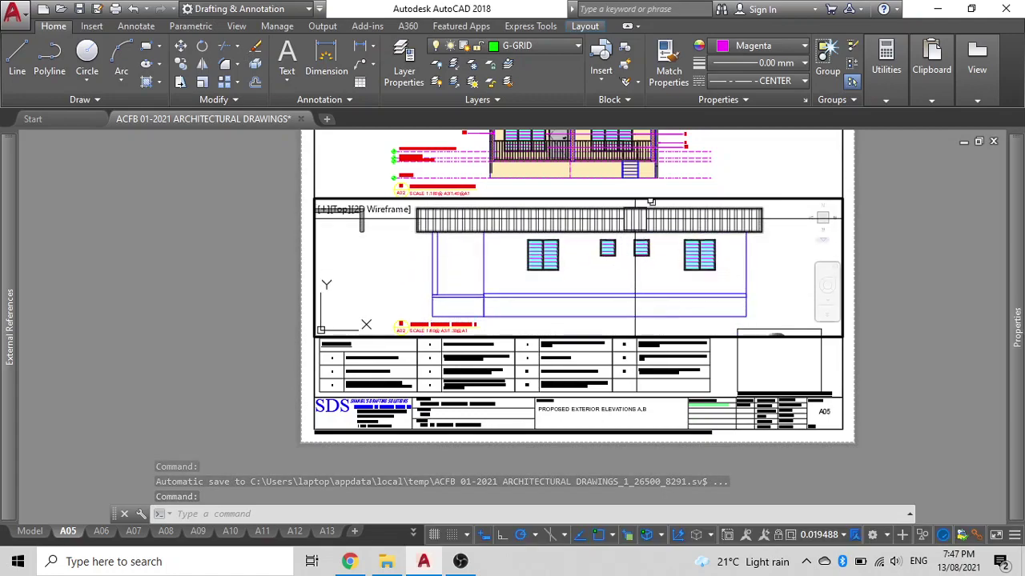
Isolate the roof fascia from the overlapping roof and wall objects.
left_click(650, 208)
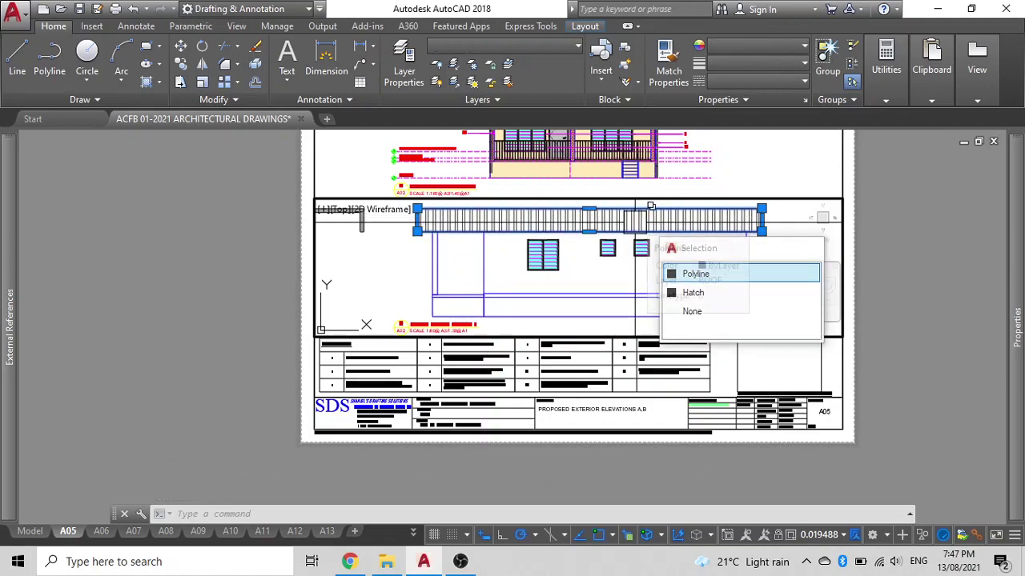
left_click(650, 208)
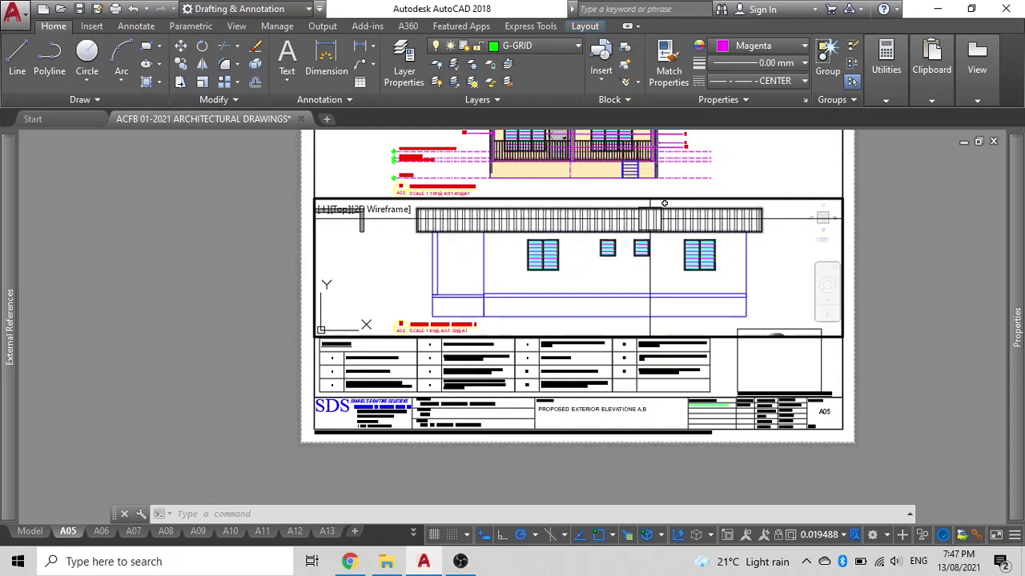
left_click(663, 209)
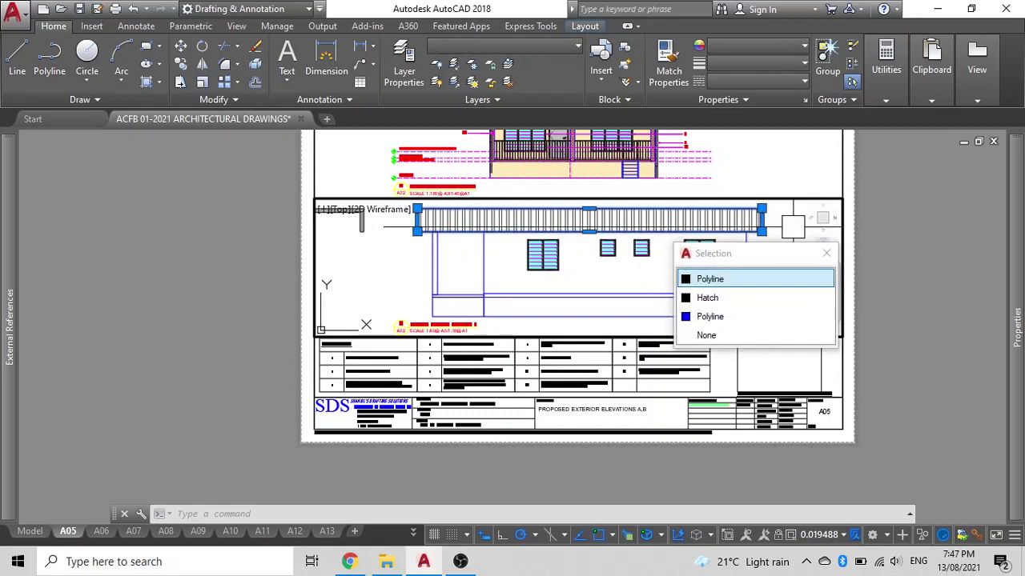
left_click(777, 225)
left_click(738, 273)
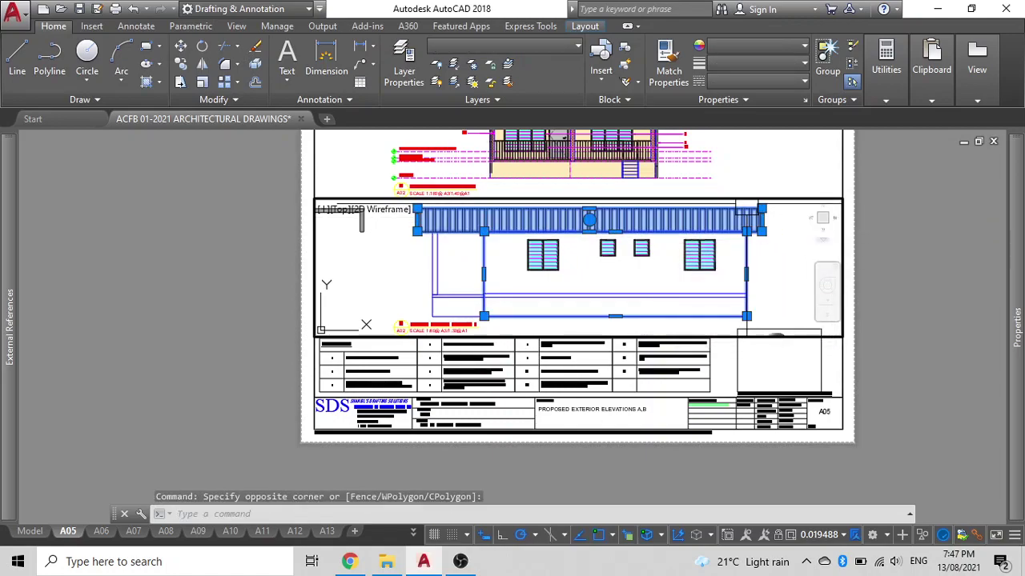
left_click(768, 280, "shift")
left_click(480, 240, "shift")
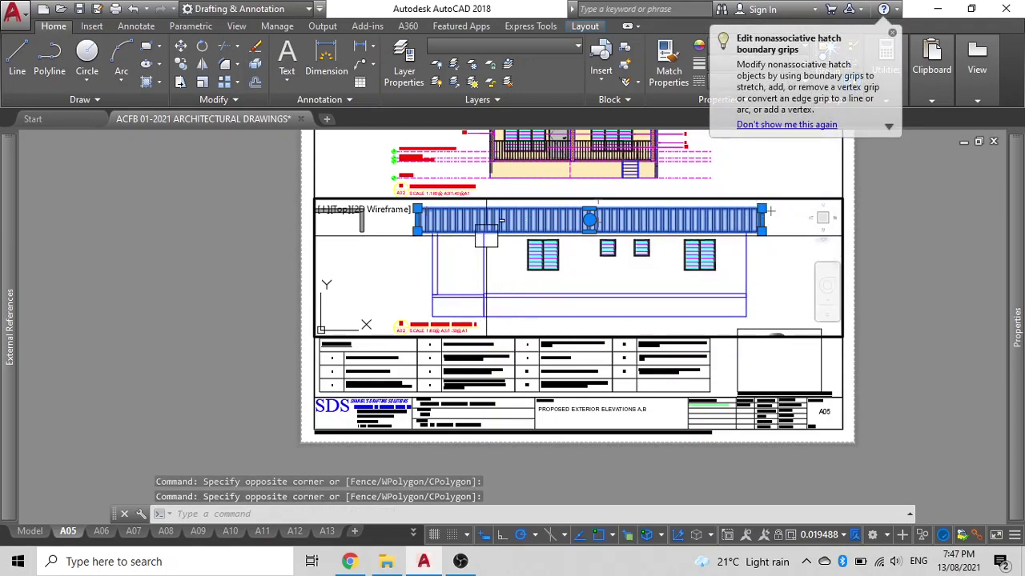
left_click(481, 252)
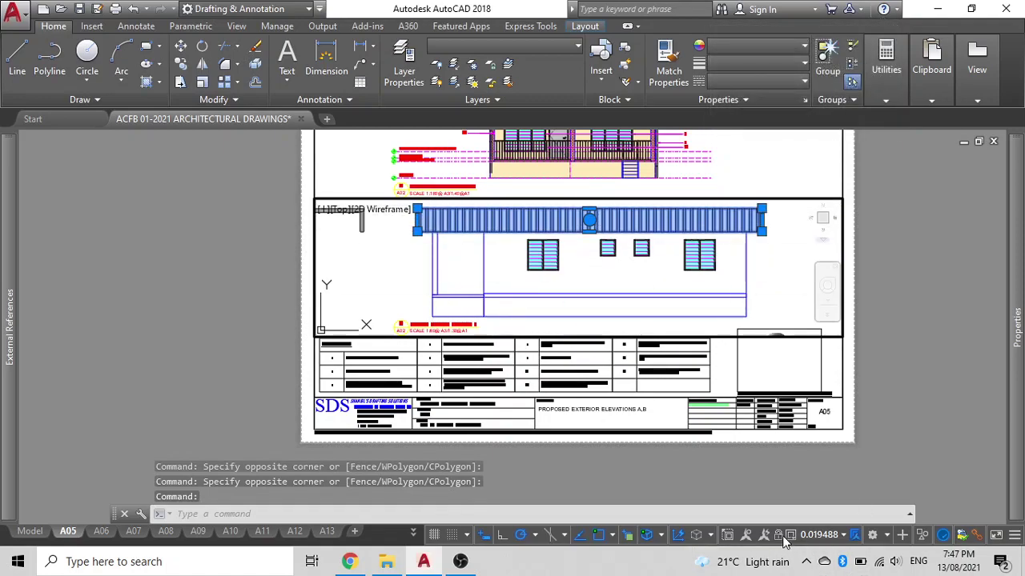
scroll(616, 232, "up", 2)
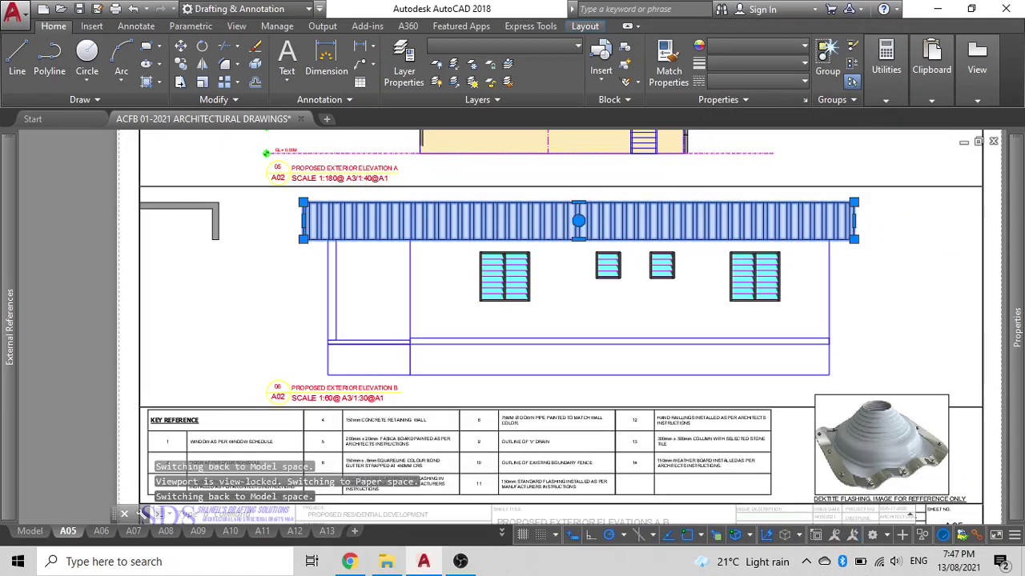
scroll(609, 224, "up", 3)
Set the fascia hatch colour and background colour both to White.
left_click(606, 218)
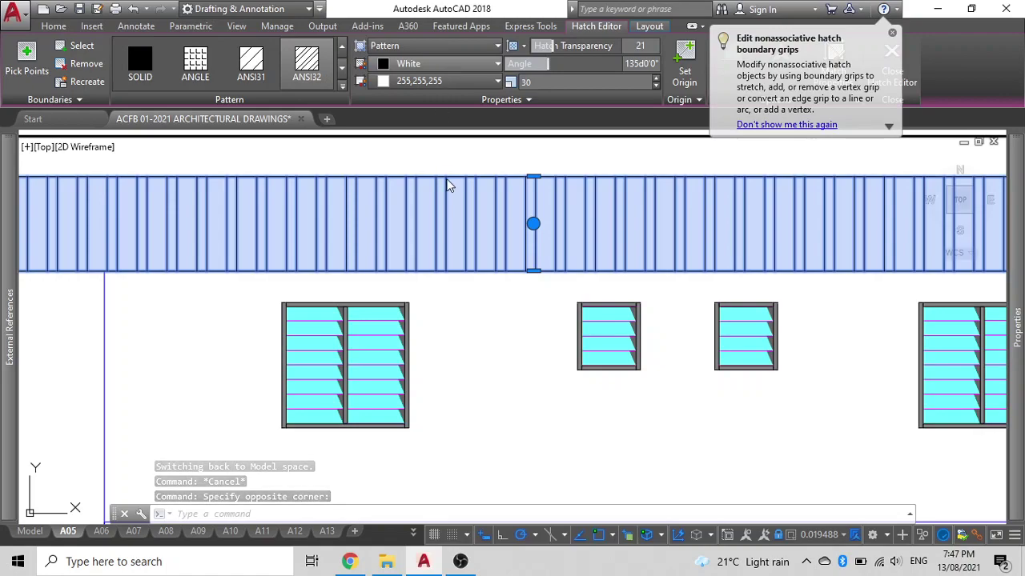
left_click(470, 67)
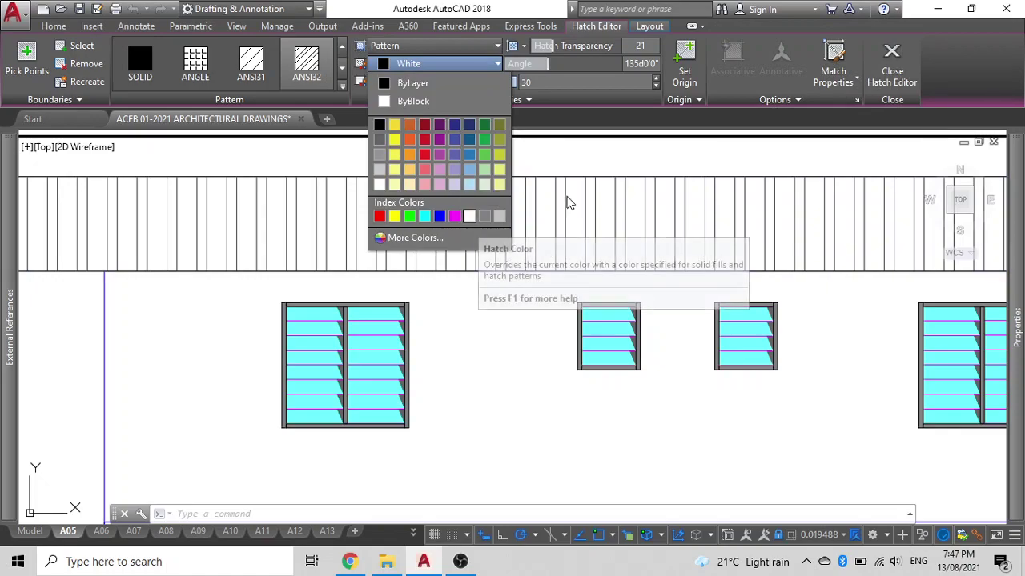
left_click(470, 216)
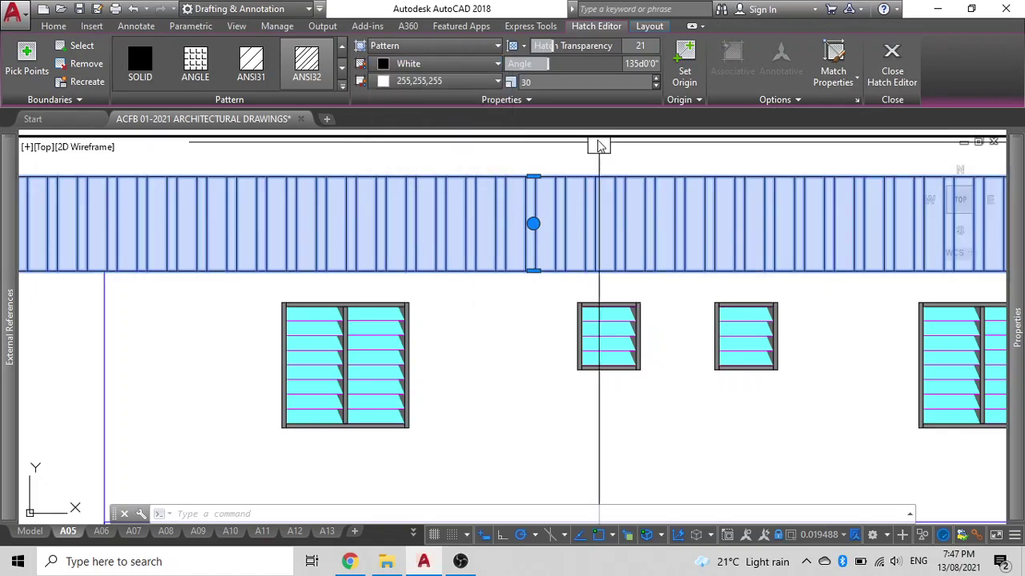
left_click(417, 80)
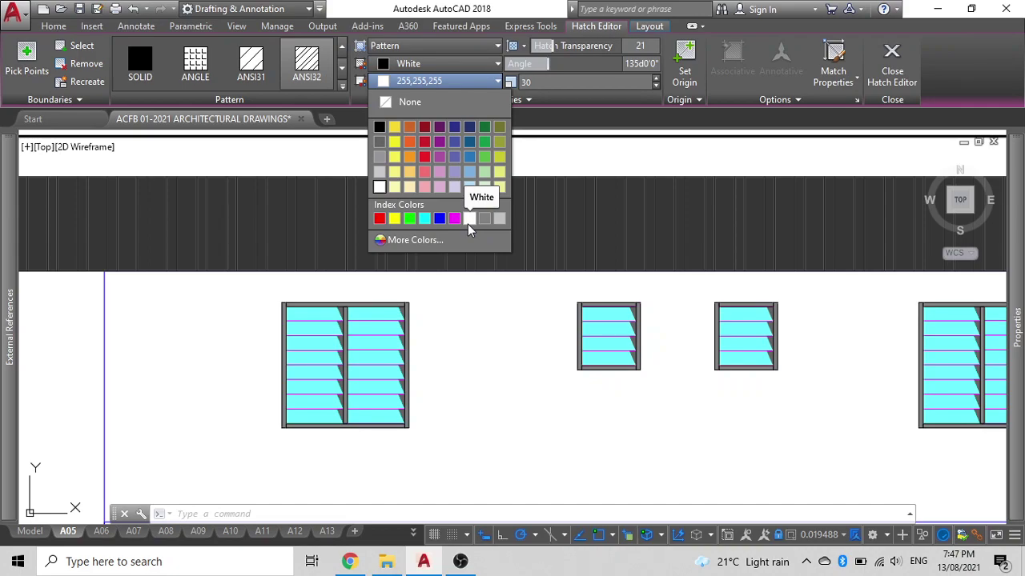
left_click(467, 224)
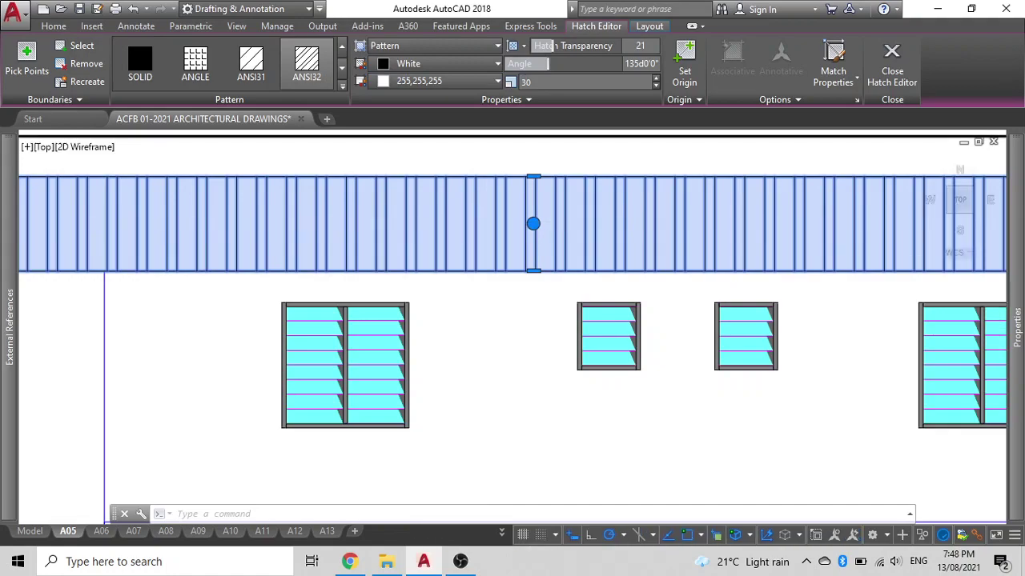
scroll(472, 226, "down", 2)
scroll(472, 226, "down", 3)
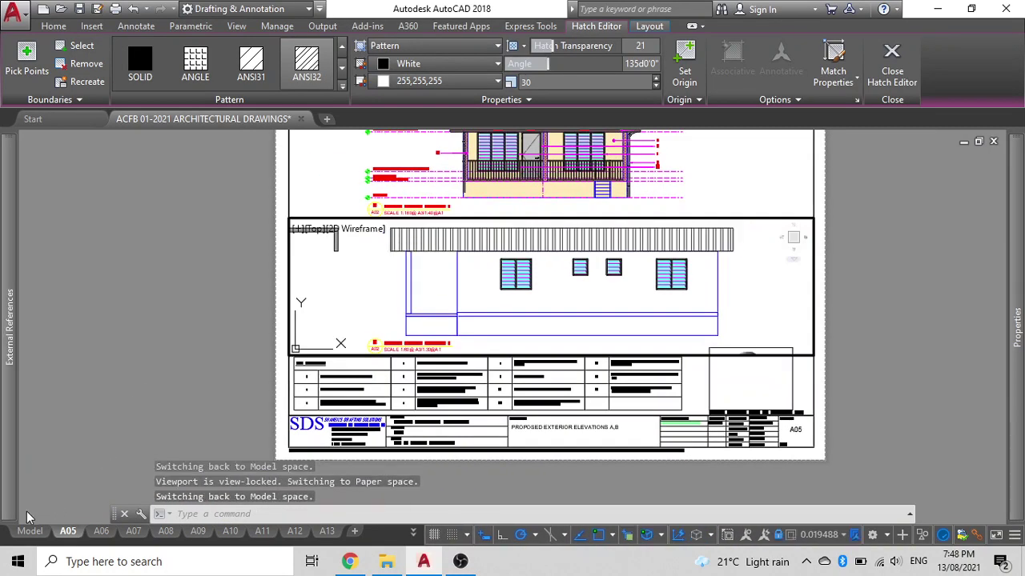
In model space, move the fascia hatch and outline onto the roof edge corner.
key("Escape")
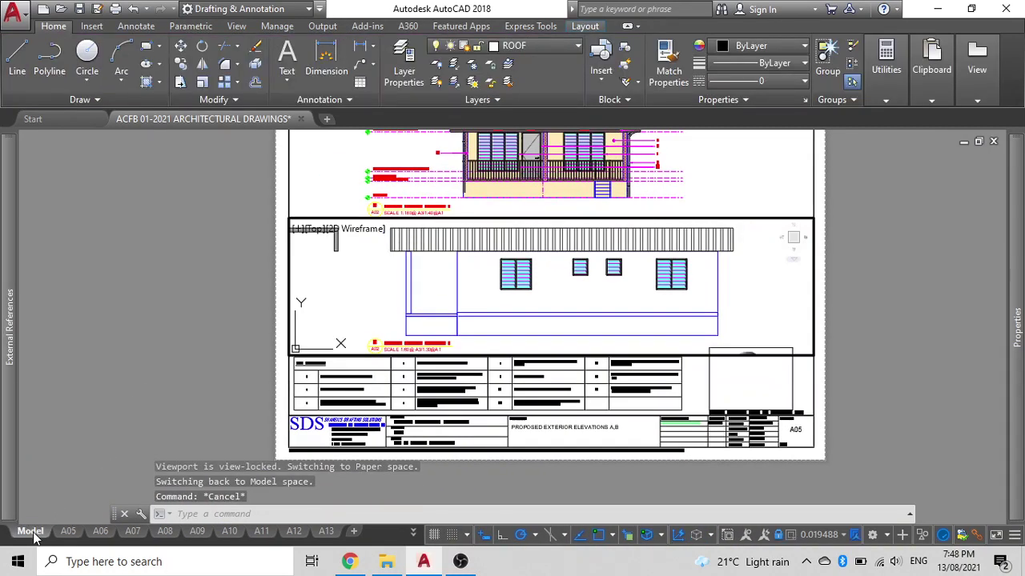
left_click(30, 532)
scroll(300, 317, "down", 3)
left_click(292, 289)
left_click(119, 188)
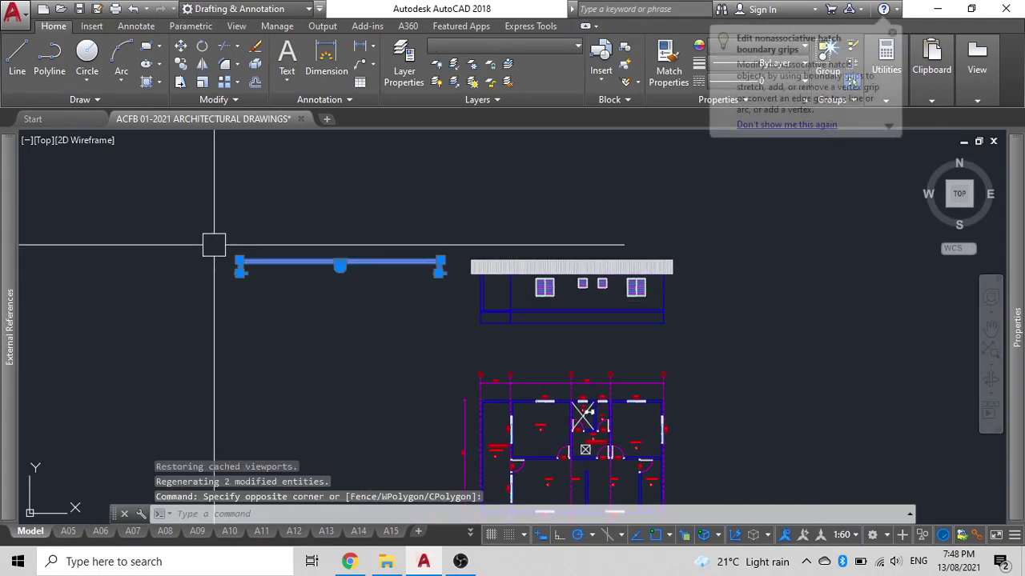
type("m")
key("Return")
scroll(213, 245, "up", 5)
scroll(232, 264, "up", 1)
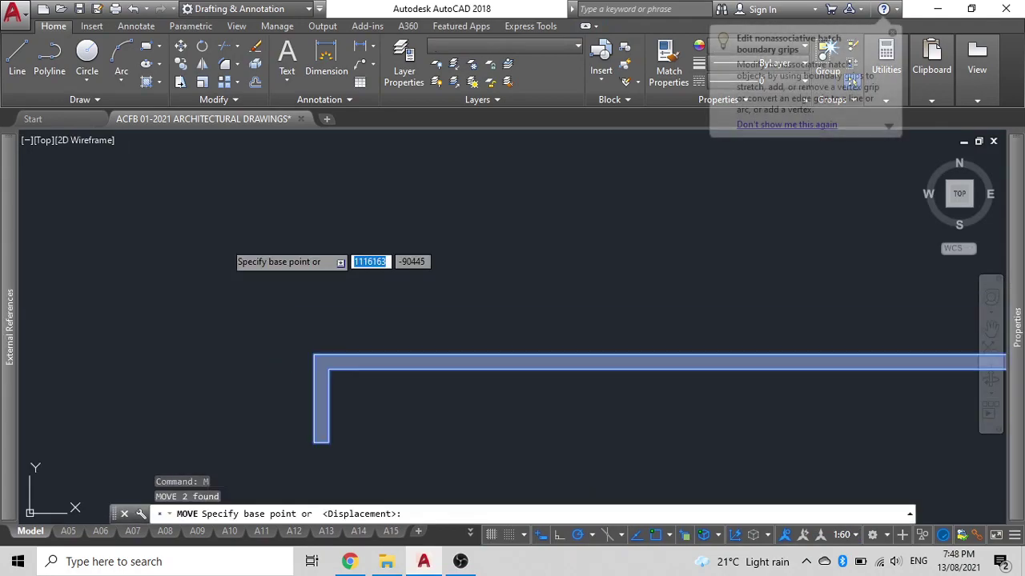
left_click(312, 356)
scroll(312, 356, "down", 2)
scroll(480, 352, "down", 2)
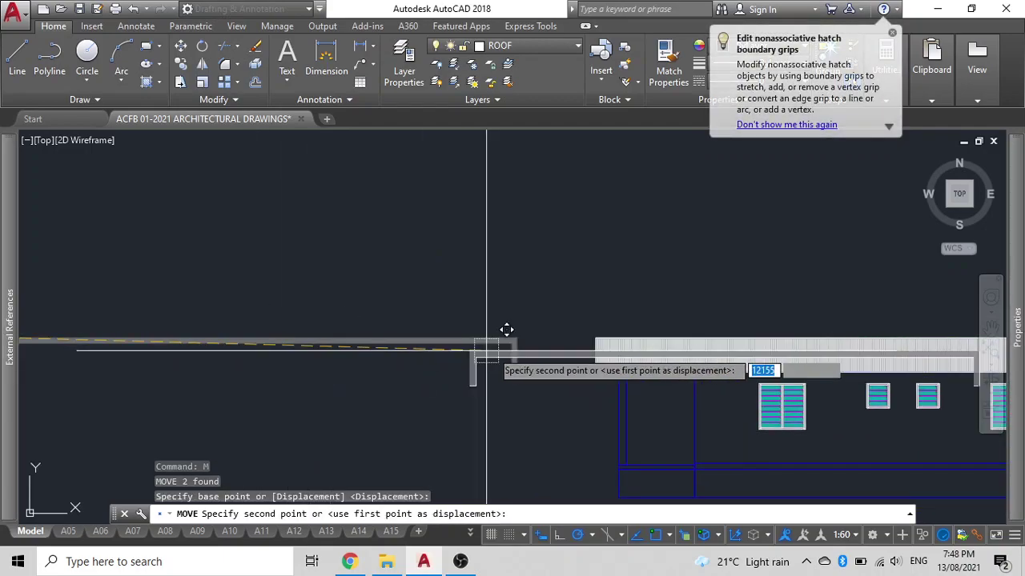
scroll(506, 328, "up", 5)
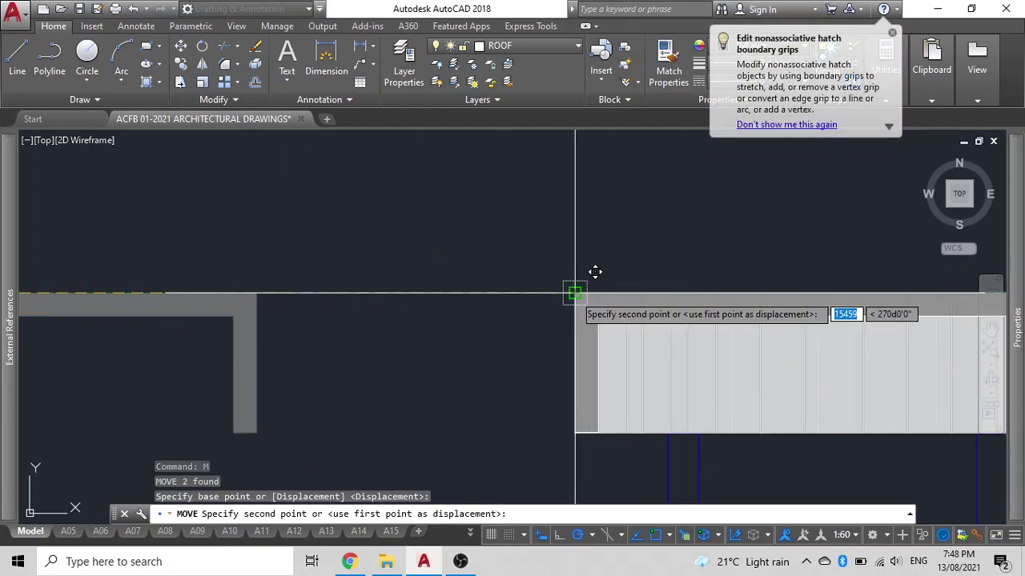
scroll(432, 317, "down", 3)
left_click(475, 310)
scroll(478, 316, "up", 3)
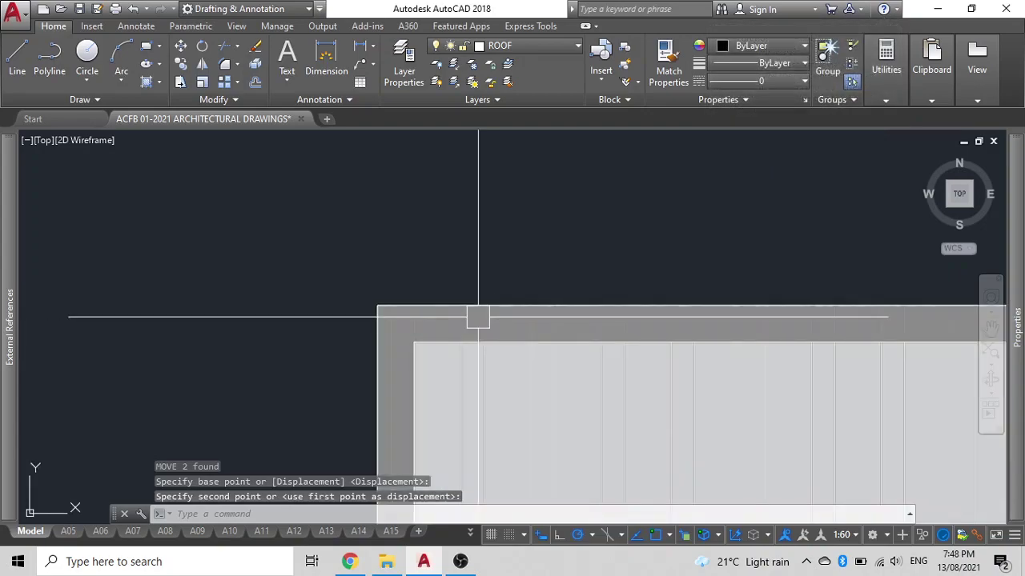
Set the moved fascia hatch's transparency to 0 and finish editing it.
left_click(478, 316)
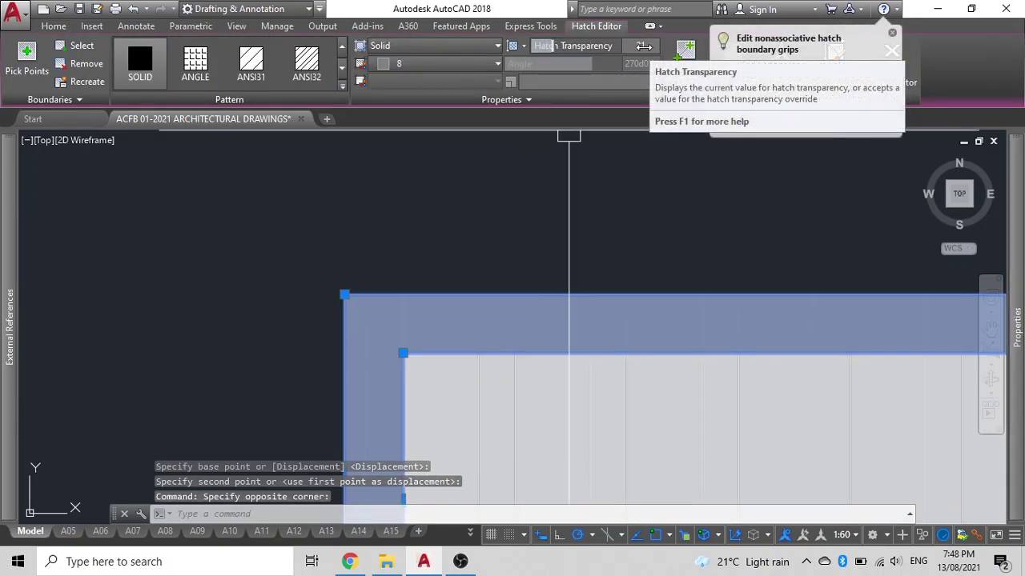
left_click(643, 47)
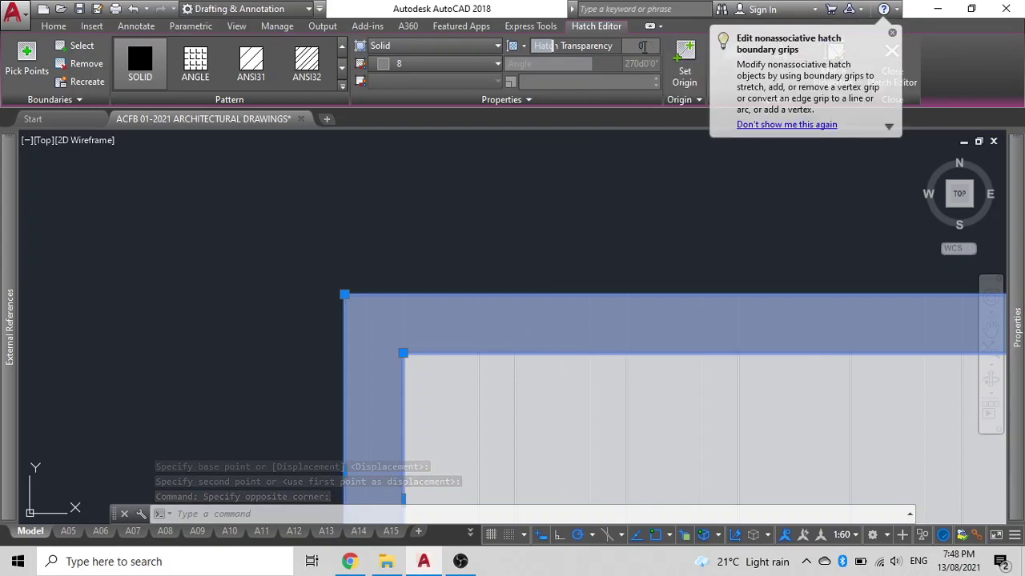
key("Return")
key("Escape")
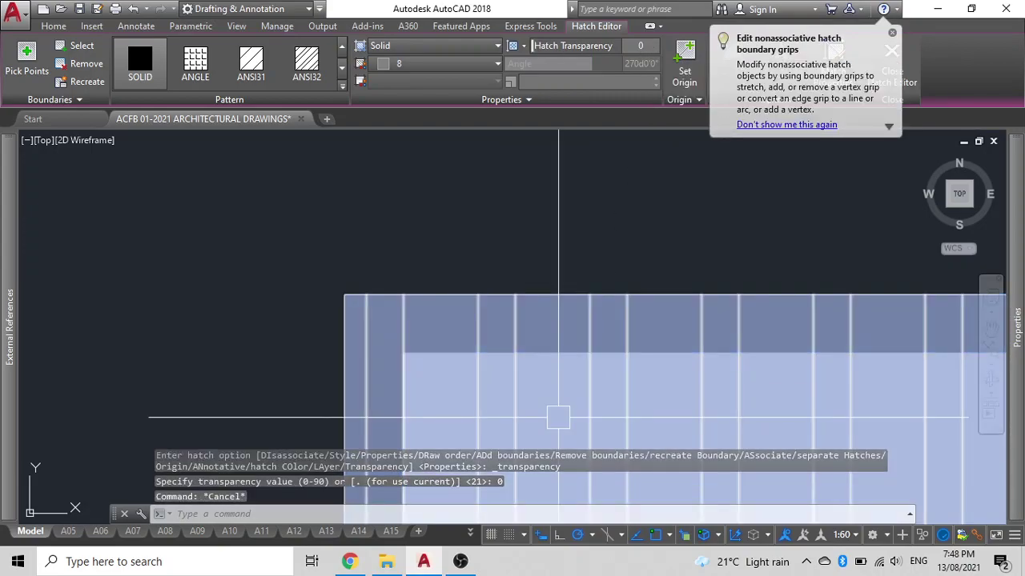
left_click(557, 417)
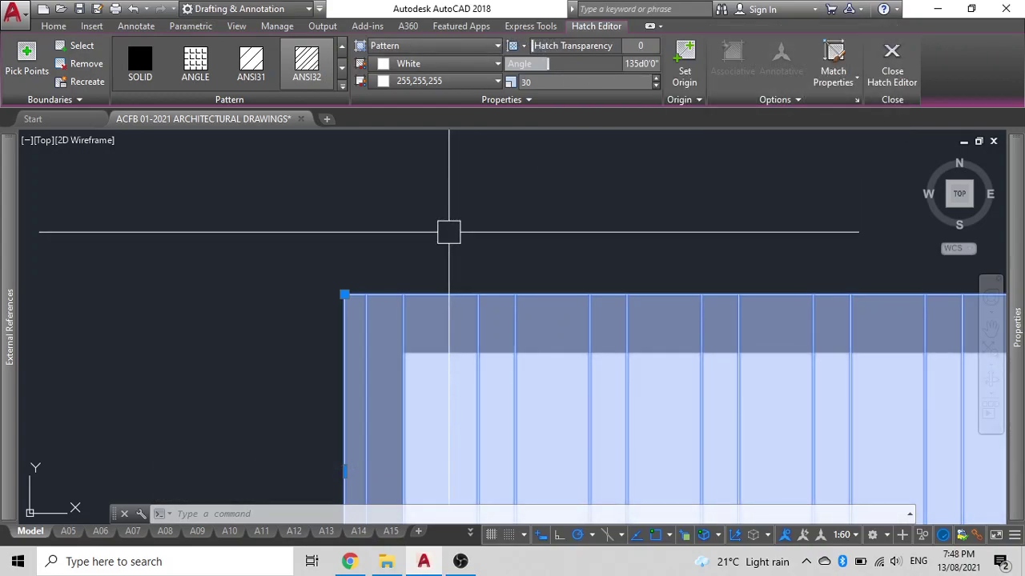
left_click(449, 233)
key("Escape")
scroll(371, 224, "down", 2)
scroll(360, 256, "down", 2)
scroll(359, 256, "down", 1)
scroll(417, 285, "up", 3)
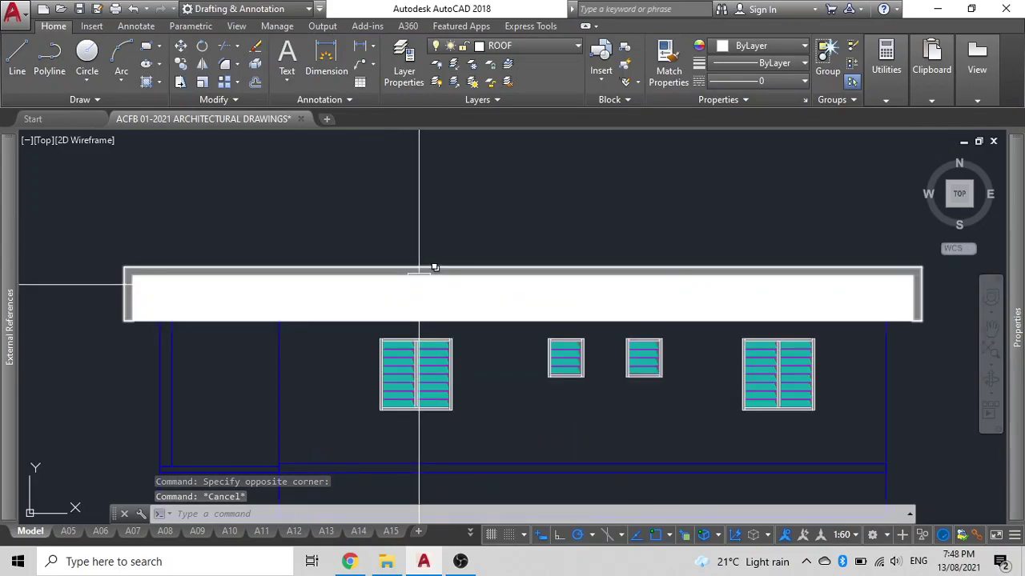
mouse_move(418, 273)
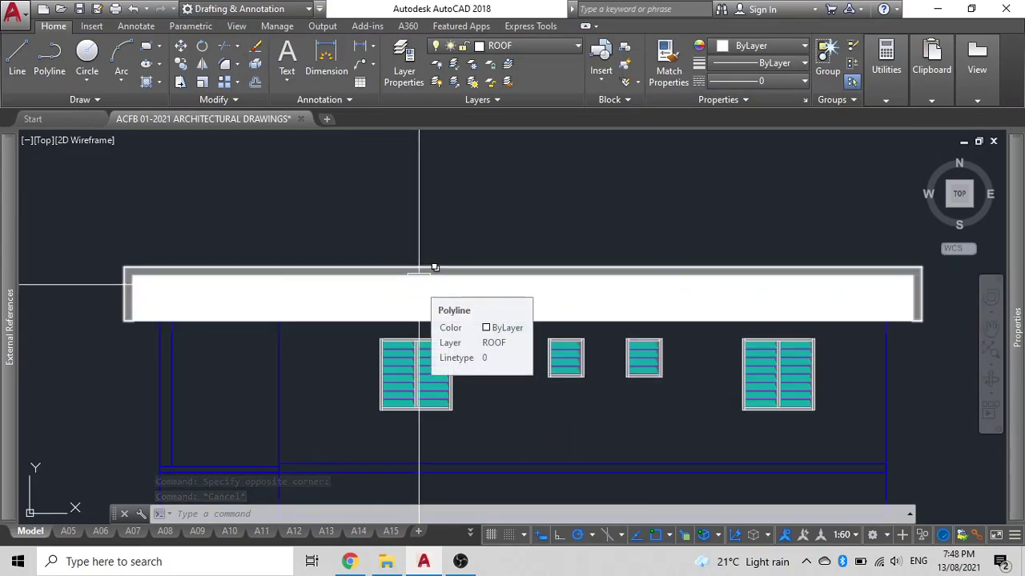
type("re")
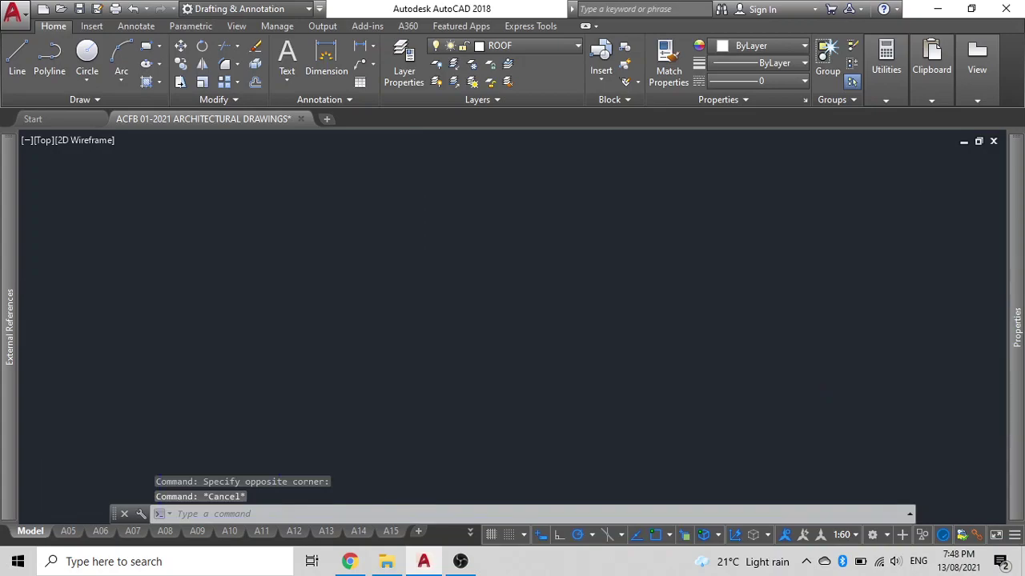
scroll(418, 285, "down", 3)
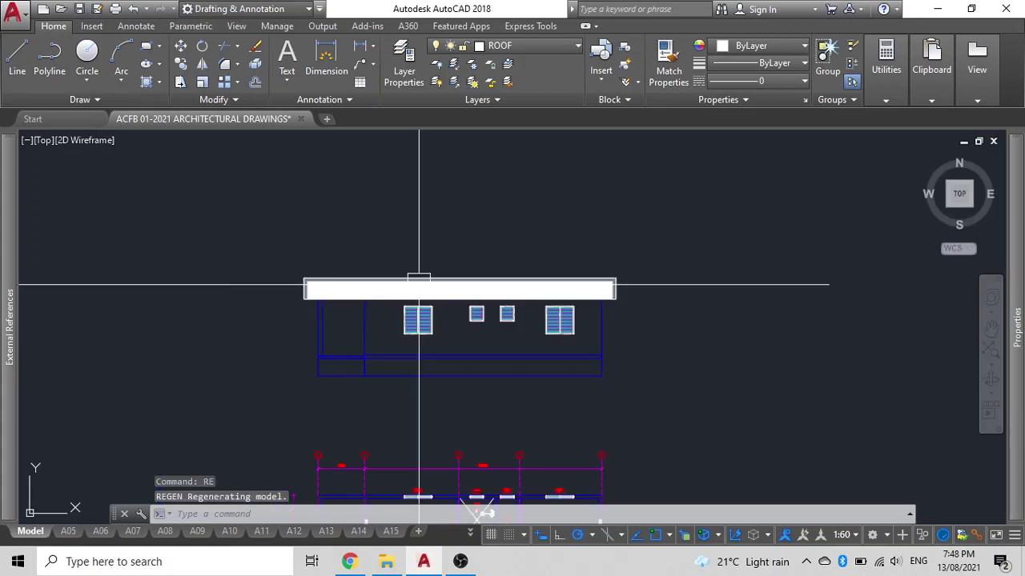
scroll(455, 313, "down", 2)
scroll(478, 331, "up", 3)
scroll(517, 343, "down", 2)
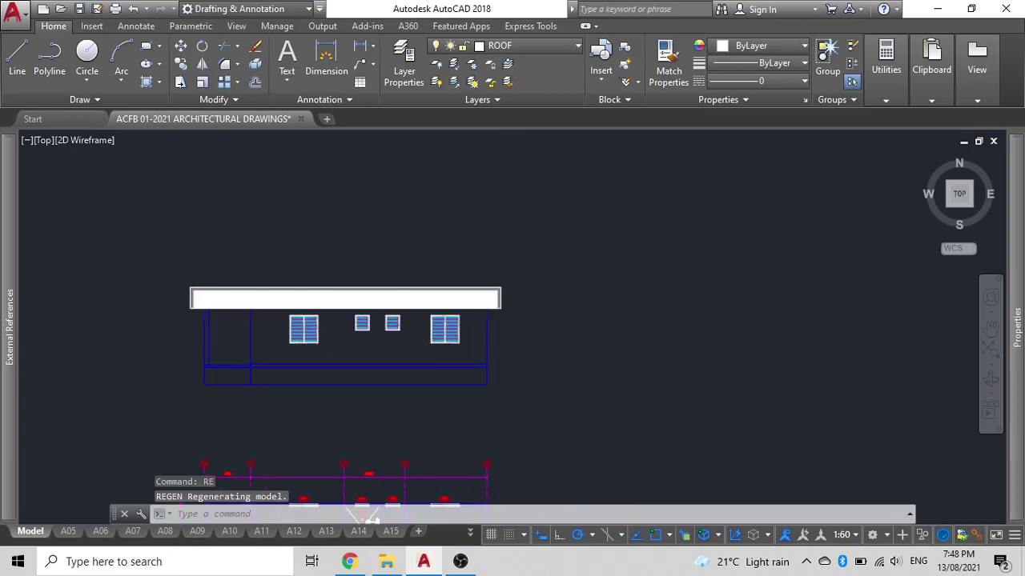
scroll(469, 354, "down", 2)
scroll(453, 309, "down", 1)
scroll(455, 313, "down", 2)
mouse_move(454, 314)
middle_mouse_down()
mouse_move(487, 283)
mouse_move(617, 229)
mouse_move(440, 333)
middle_mouse_up()
scroll(505, 387, "down", 3)
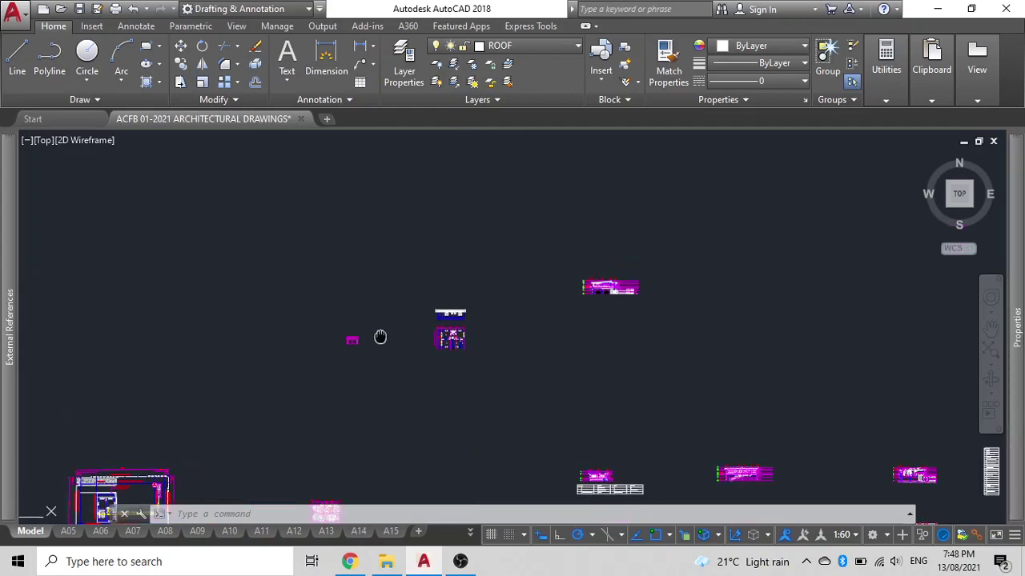
Copy the 24 level-line objects with FFL and GL labels onto elevation B's ground corner.
middle_click_drag(389, 354, 385, 350)
scroll(384, 350, "down", 2)
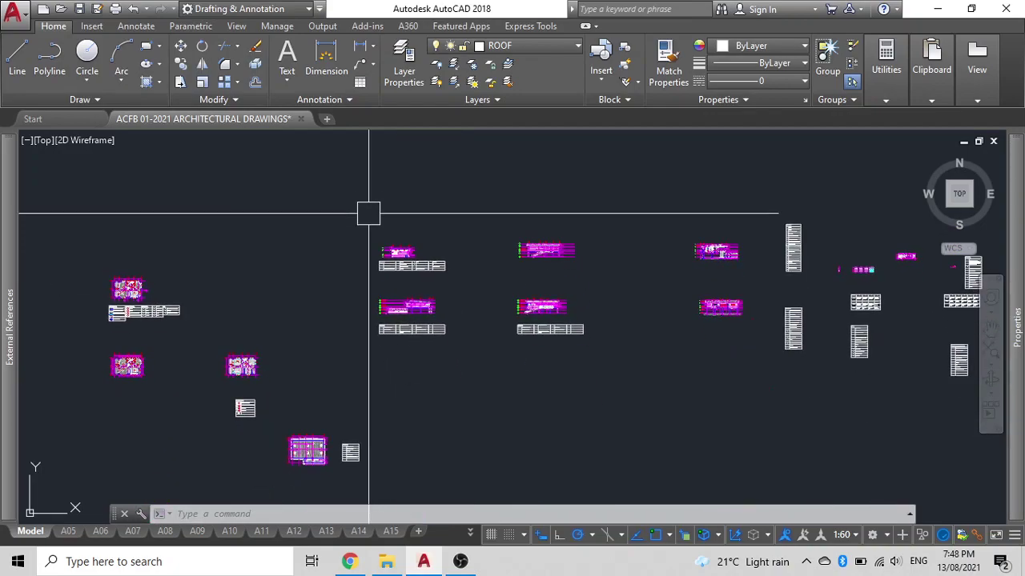
scroll(384, 236, "up", 3)
scroll(398, 257, "up", 3)
scroll(391, 270, "up", 4)
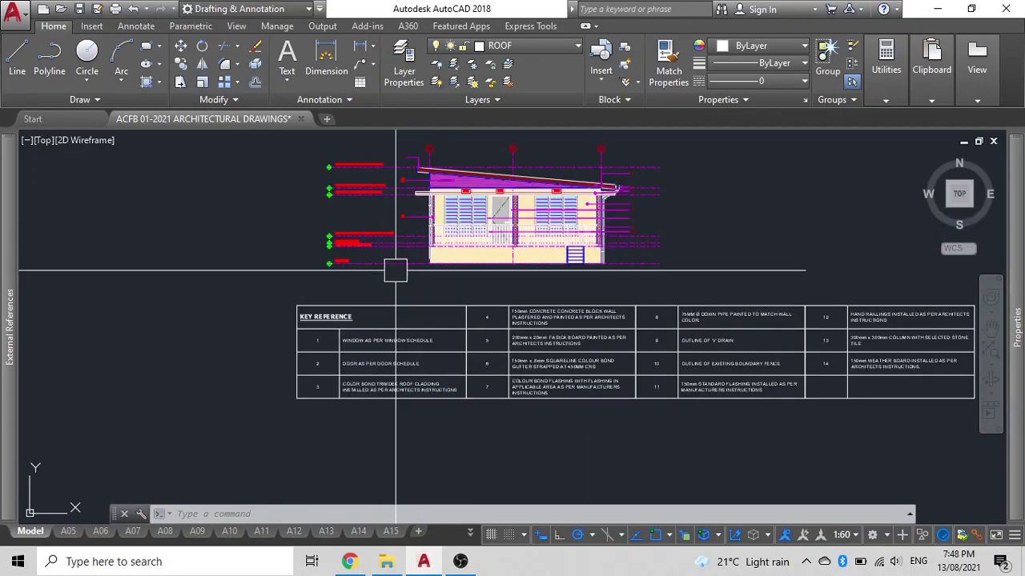
left_click(352, 269)
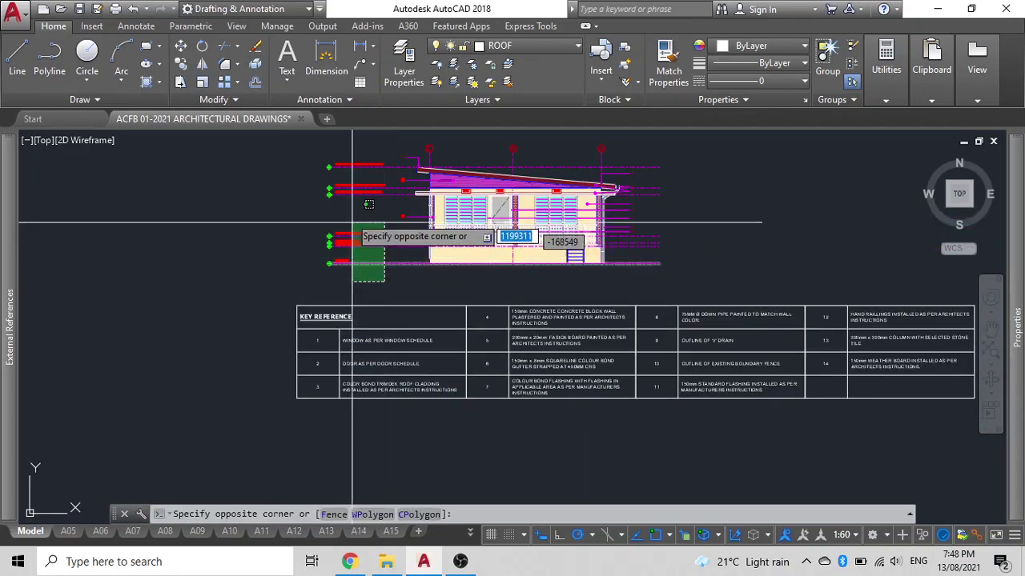
left_click(332, 160)
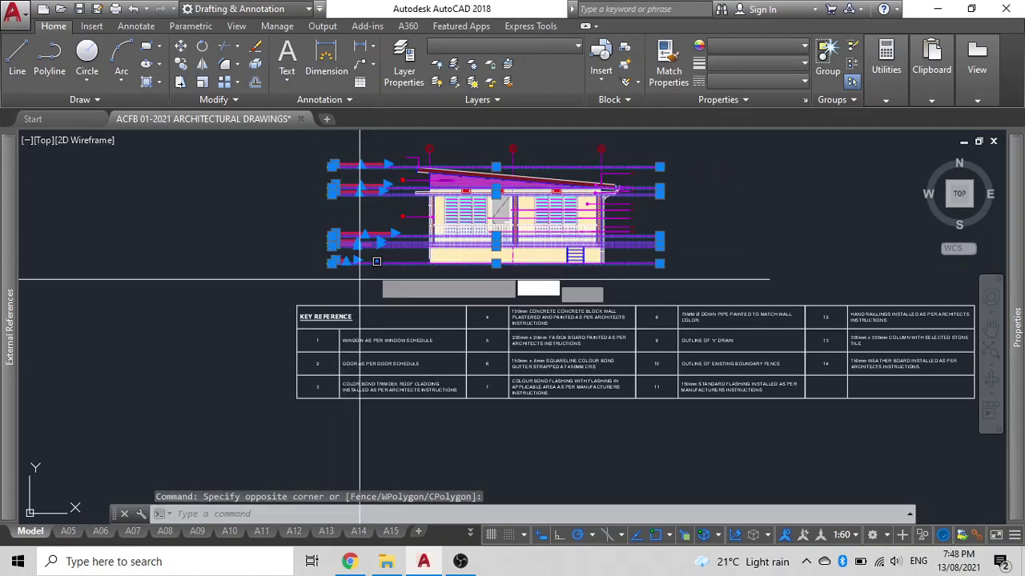
left_click(295, 145)
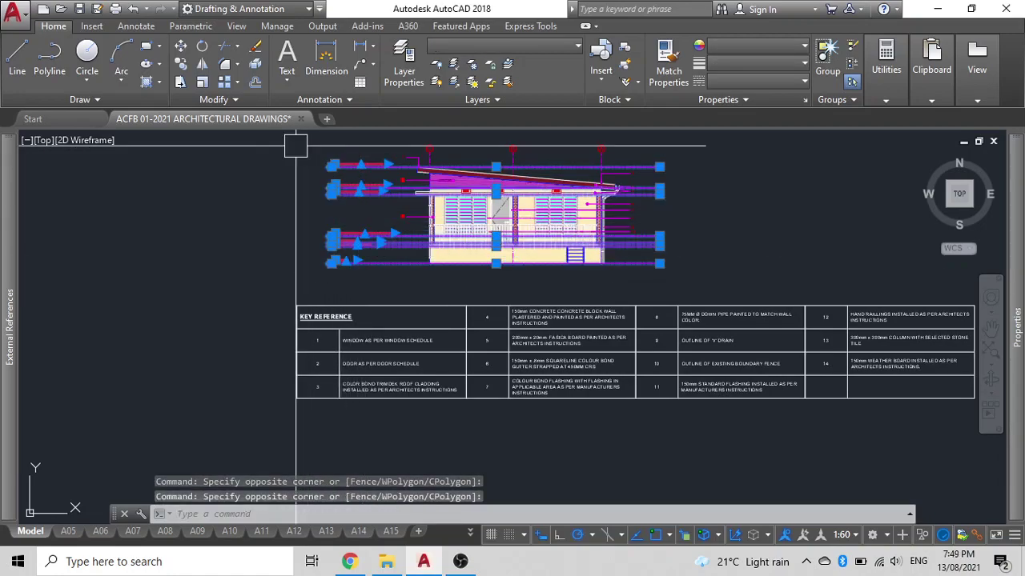
type("co")
key("Return")
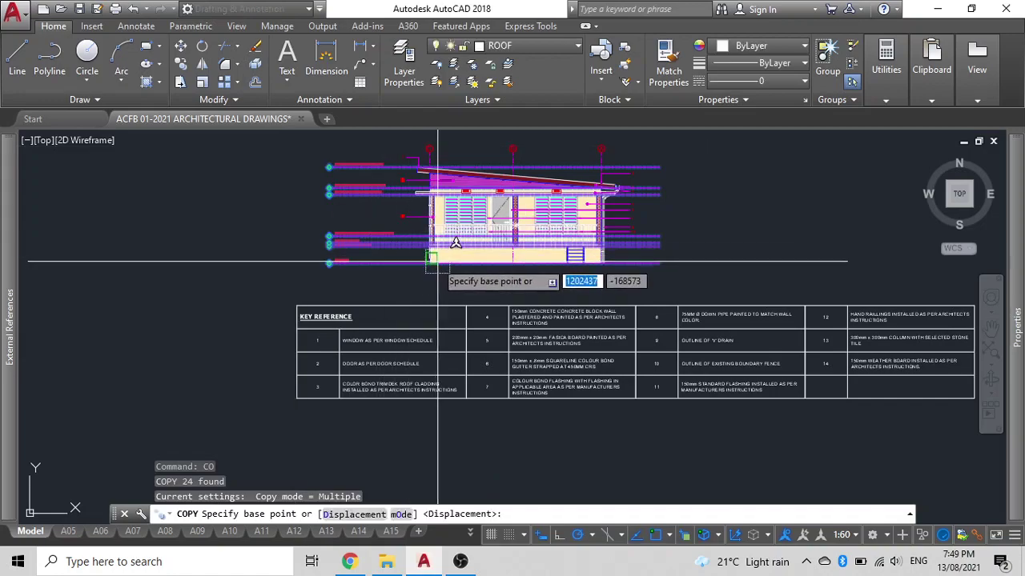
scroll(428, 256, "up", 3)
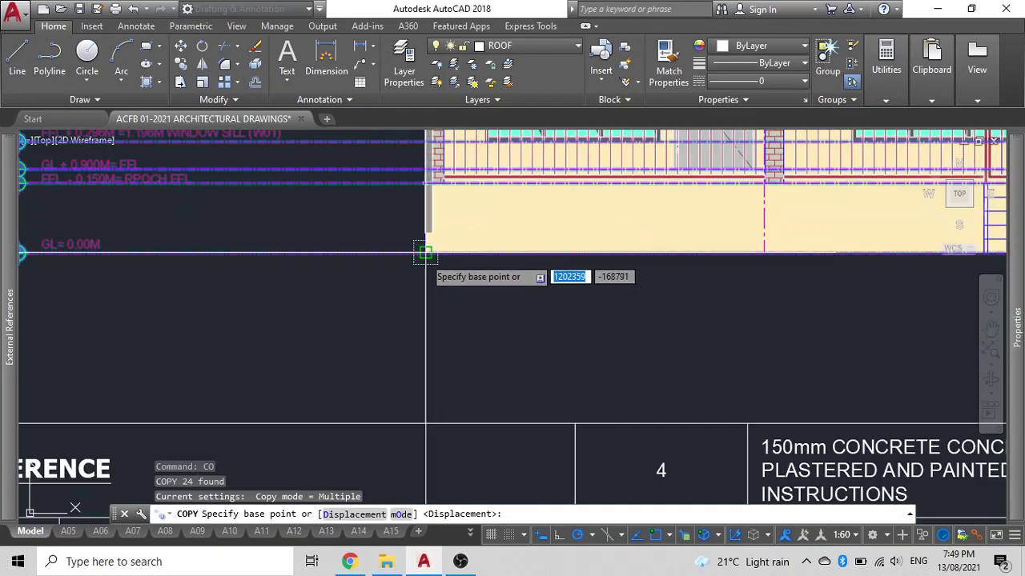
left_click(425, 254)
scroll(425, 254, "down", 3)
scroll(425, 252, "down", 3)
scroll(425, 252, "down", 2)
middle_click_drag(480, 297, 345, 385)
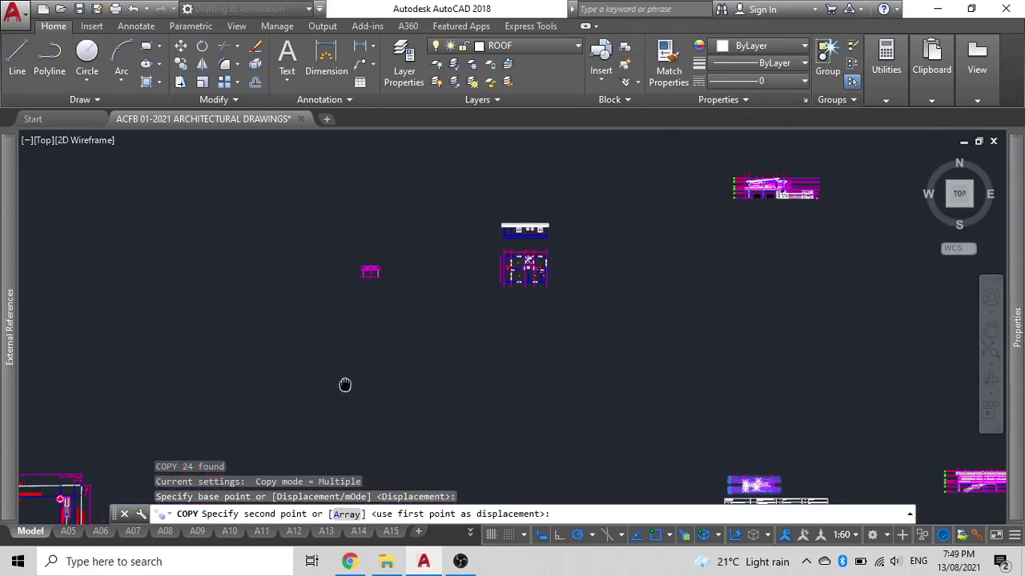
scroll(446, 257, "up", 2)
scroll(446, 258, "up", 2)
scroll(446, 272, "up", 2)
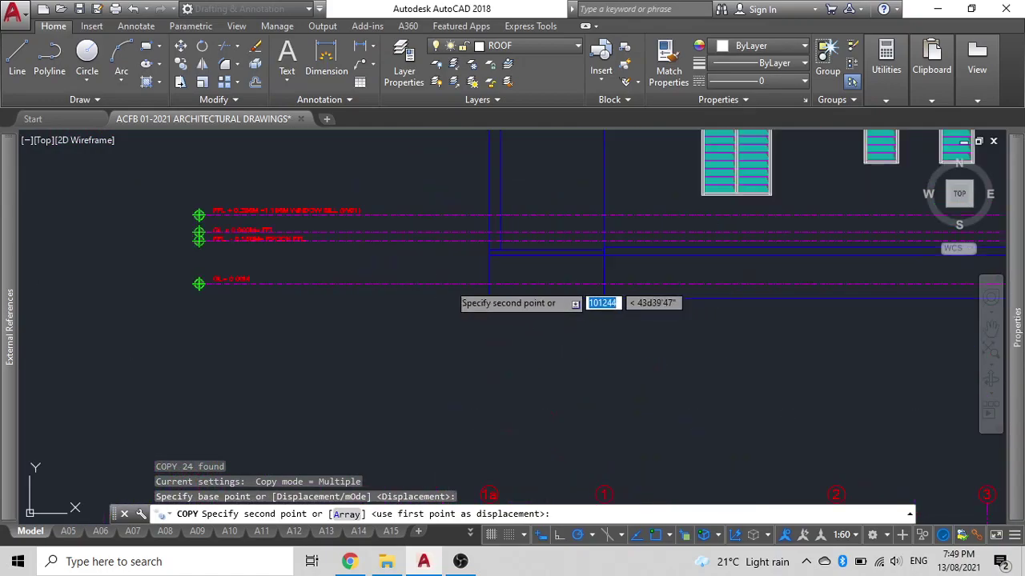
left_click(480, 292)
scroll(435, 293, "down", 2)
middle_click_drag(435, 293, 365, 343)
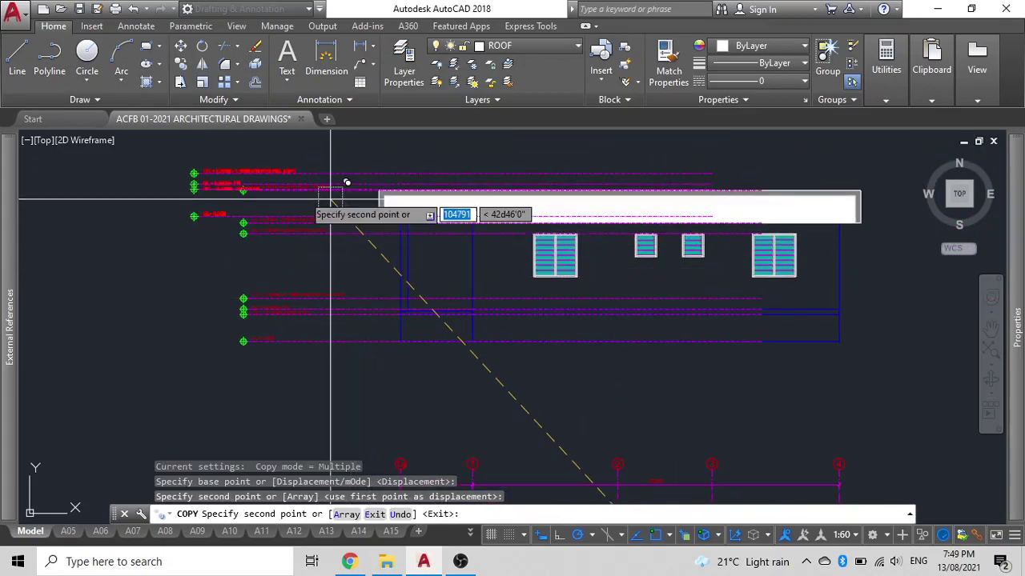
key("Escape")
scroll(349, 336, "up", 2)
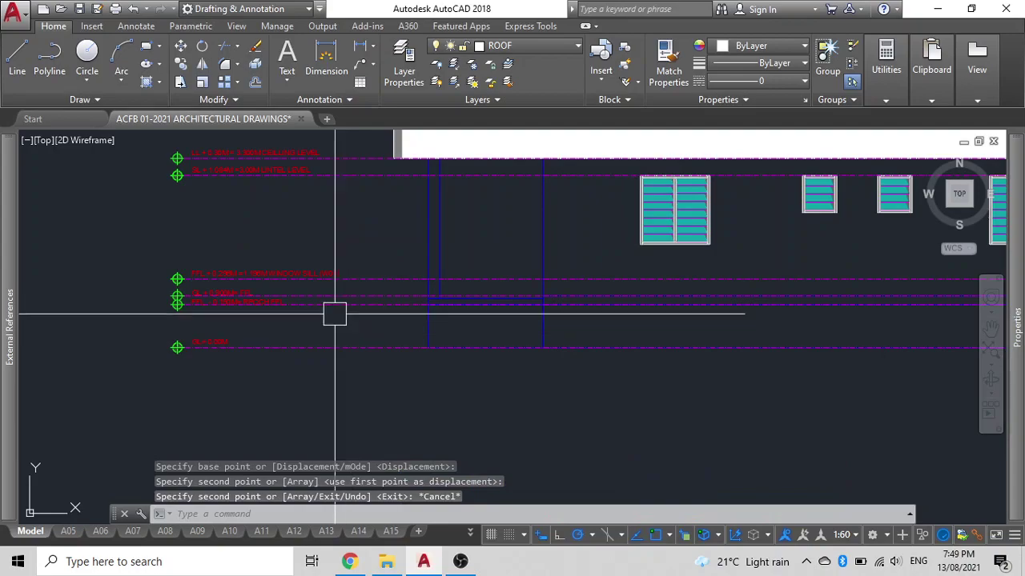
middle_click_drag(334, 312, 398, 355)
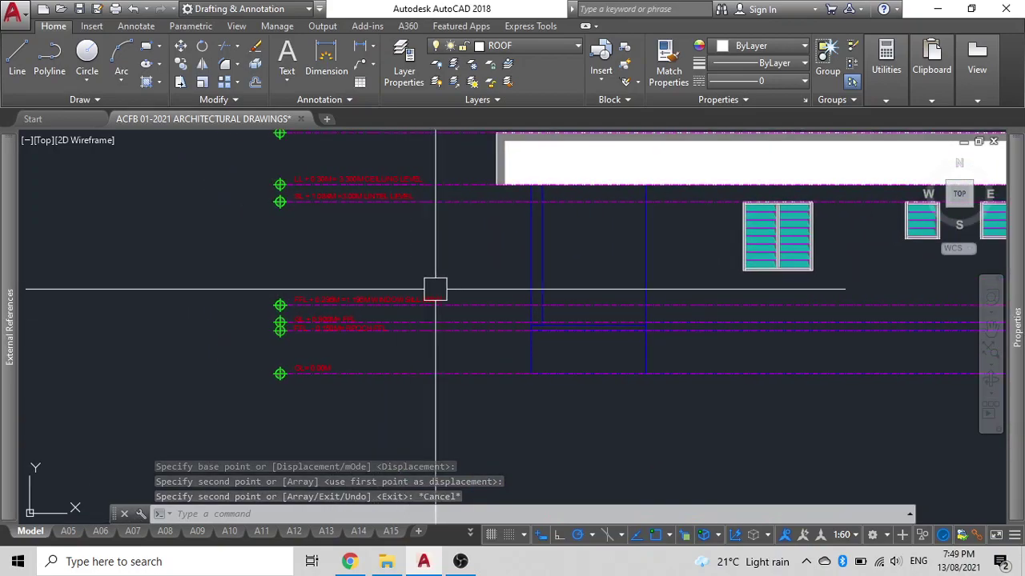
scroll(421, 302, "up", 3)
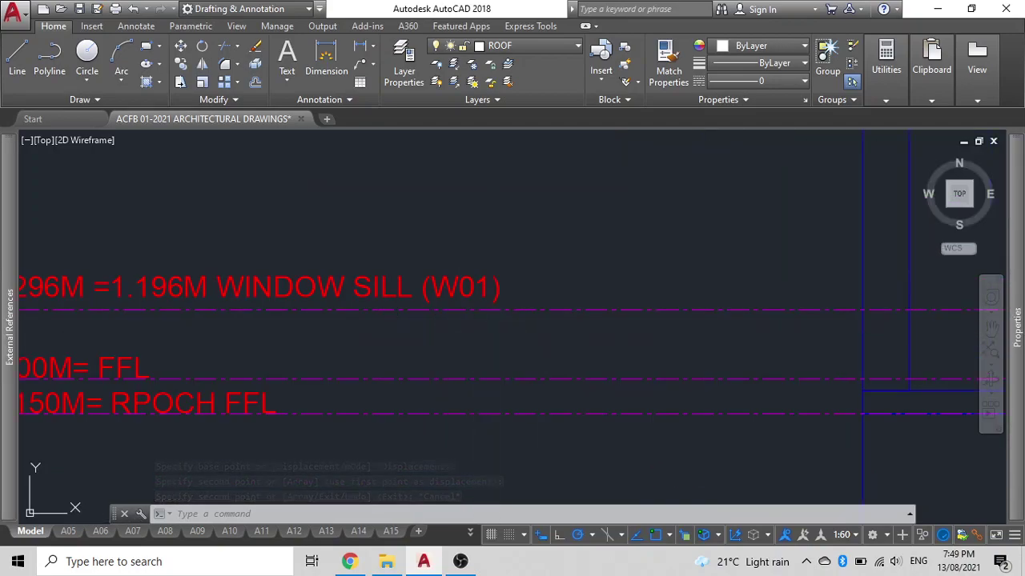
scroll(498, 343, "down", 3)
Move the FFL + 0.296M sill level line and label up to the window bottoms.
left_click(430, 317)
middle_click_drag(324, 281, 430, 284)
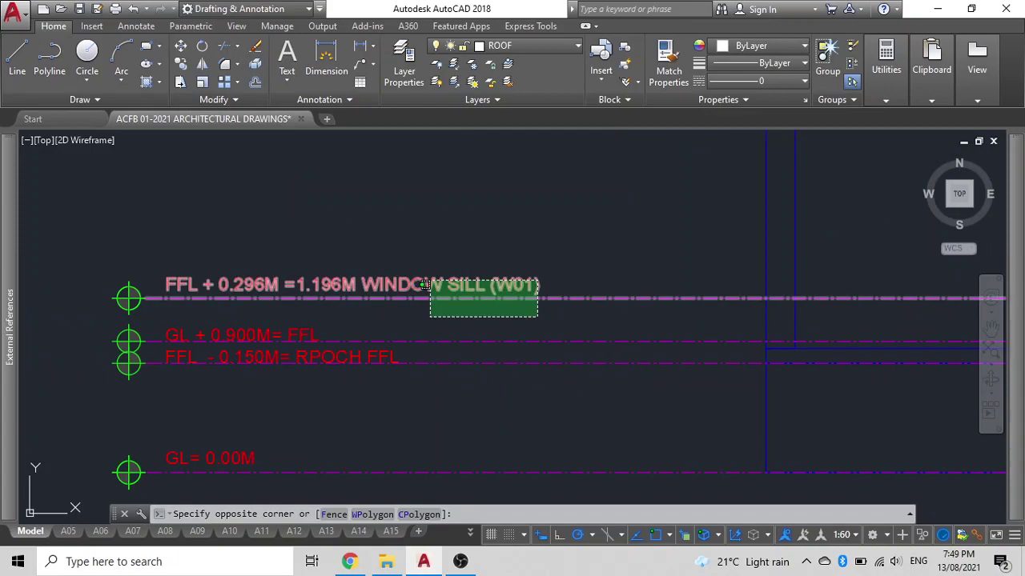
left_click(102, 233)
type("m")
key("Return")
scroll(102, 232, "down", 3)
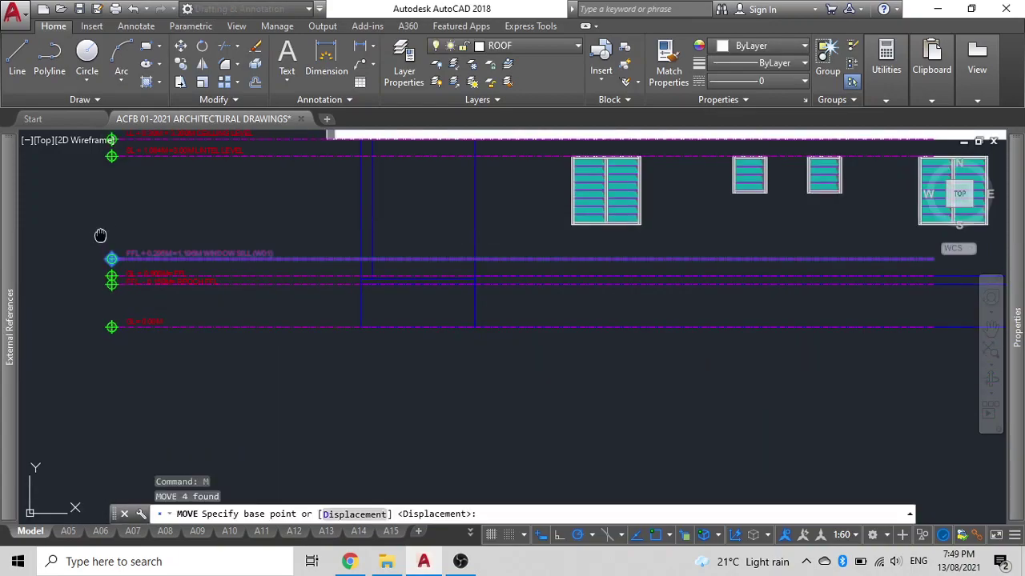
middle_click_drag(96, 235, 155, 286)
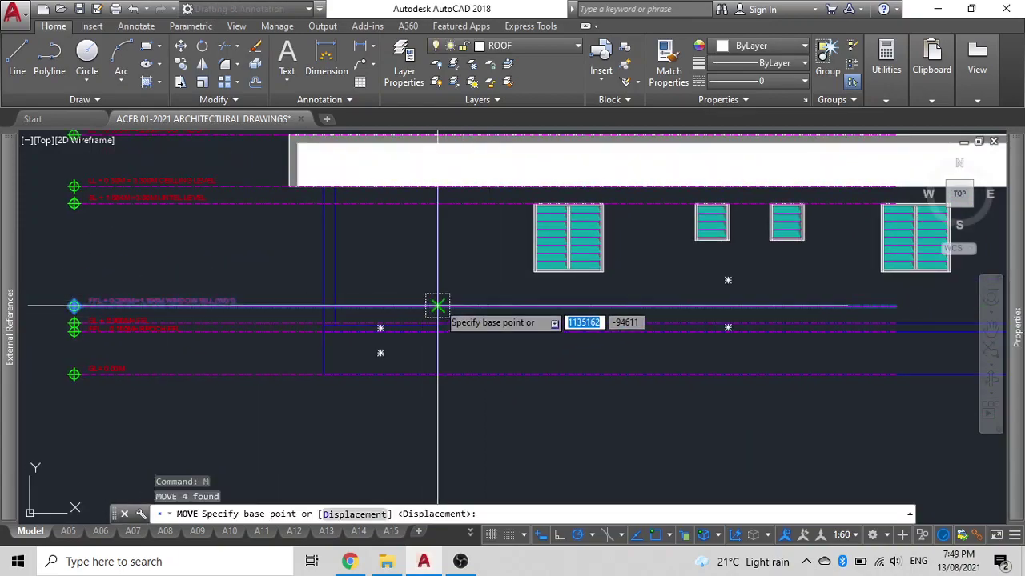
left_click(438, 305)
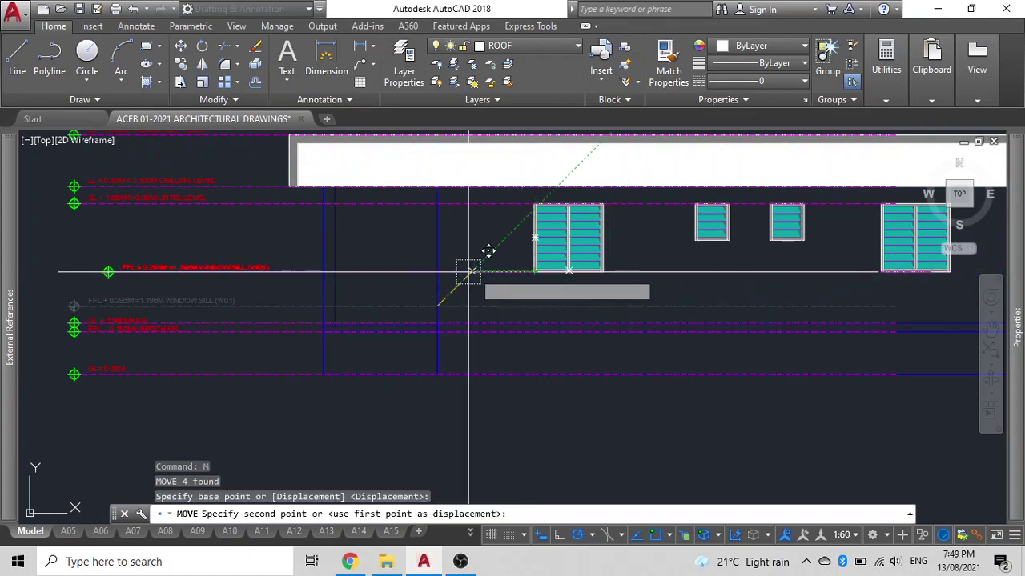
left_click(438, 273)
scroll(331, 311, "down", 2)
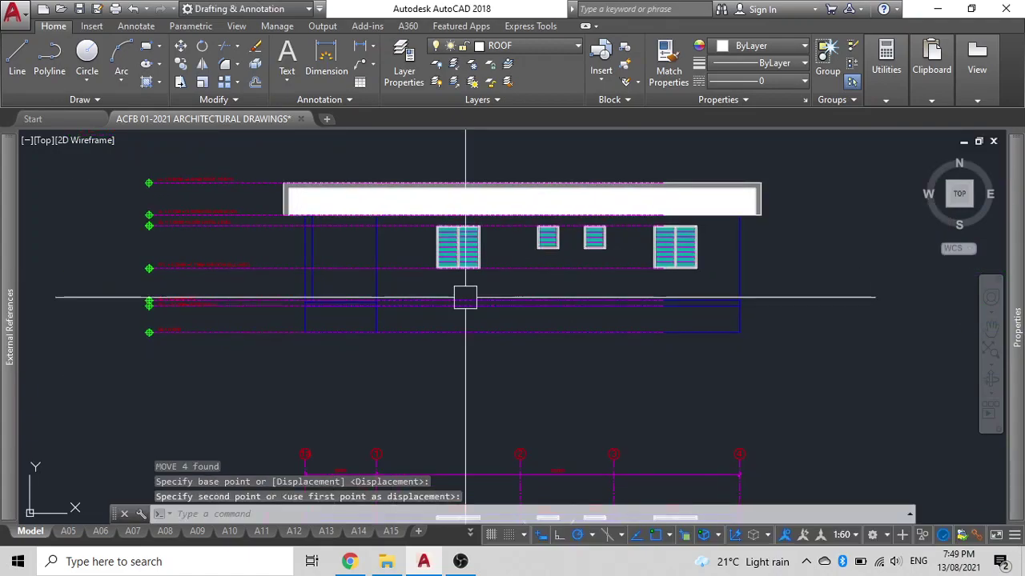
middle_click_drag(478, 297, 338, 300)
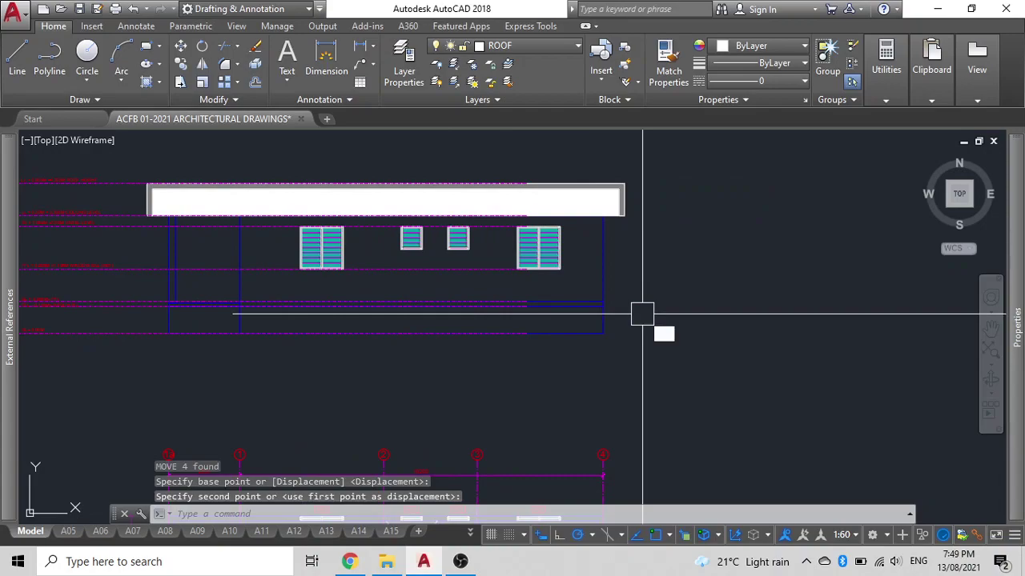
type("xl")
Place a vertical construction line just right of elevation B.
key("Return")
left_click(644, 350)
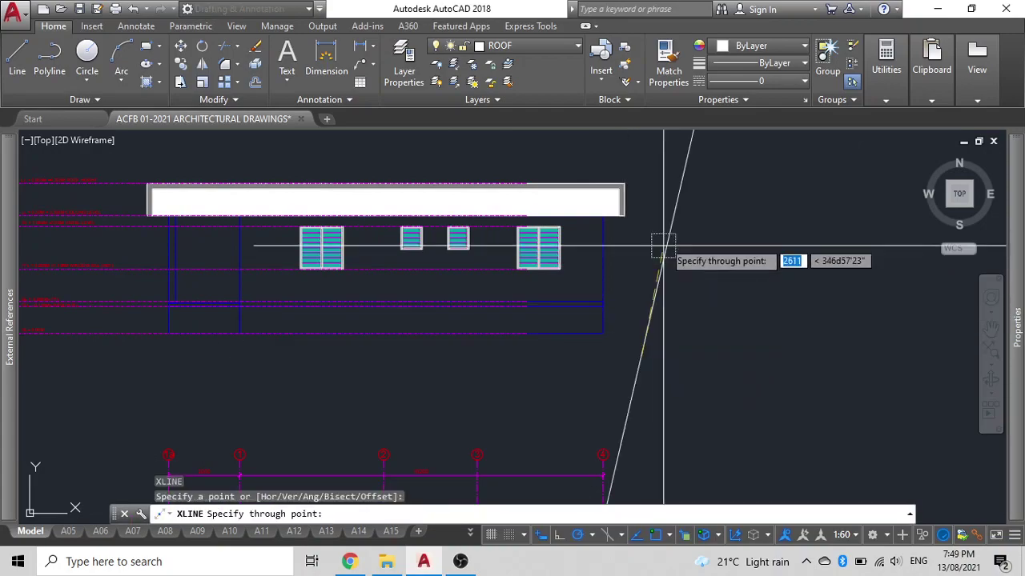
key("Escape")
Select the copied level lines, including the roof-height level, as extend boundaries.
middle_click_drag(543, 291, 892, 287)
left_click(496, 356)
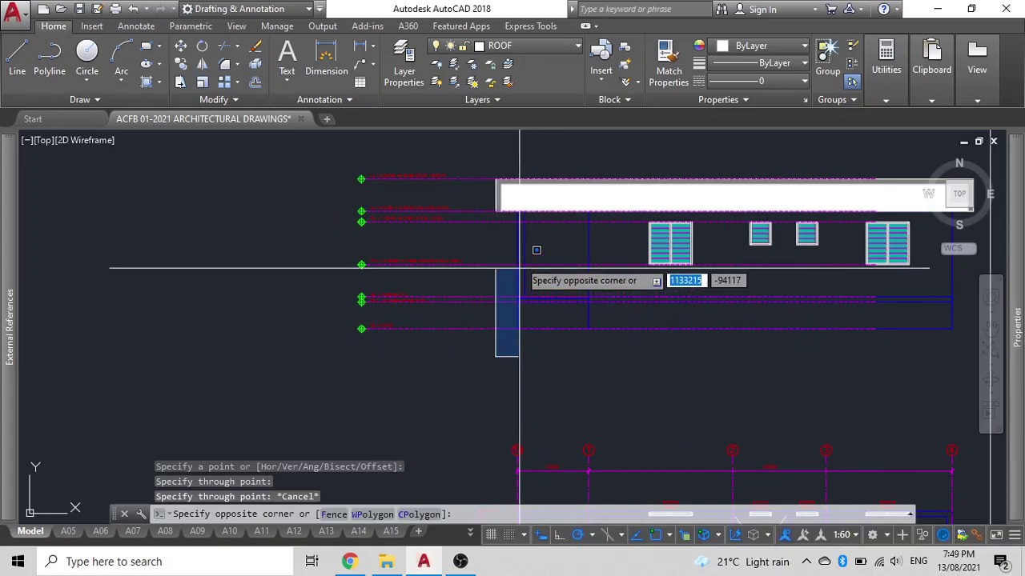
left_click(482, 221)
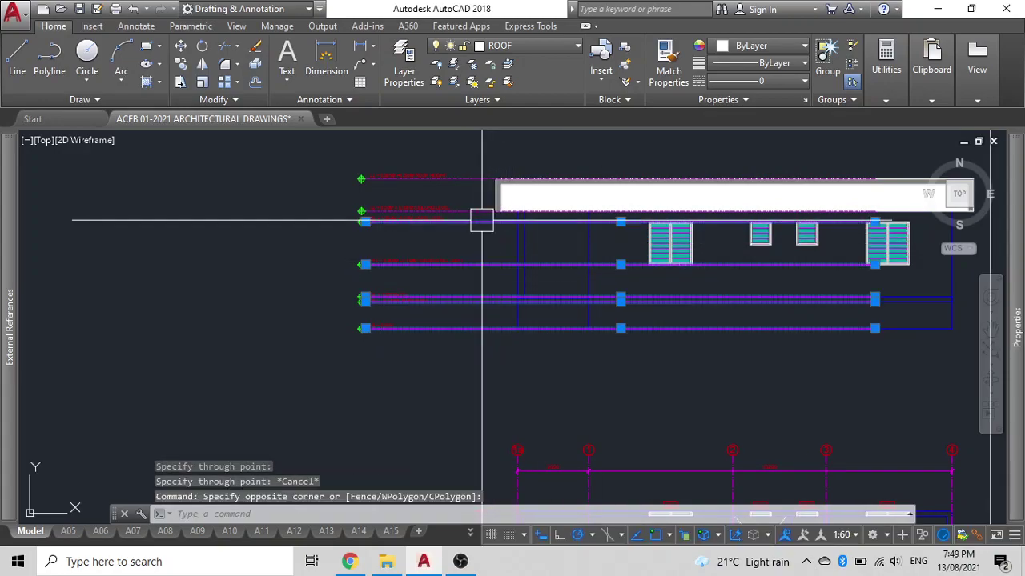
scroll(480, 212, "up", 5)
middle_click_drag(481, 199, 478, 333)
left_click(494, 159)
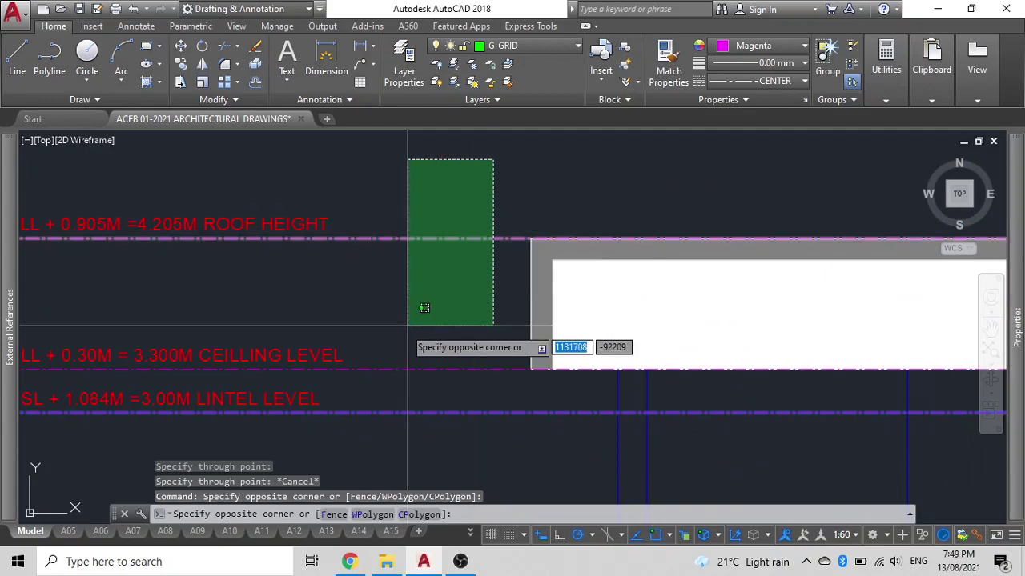
left_click(400, 376)
scroll(396, 345, "down", 5)
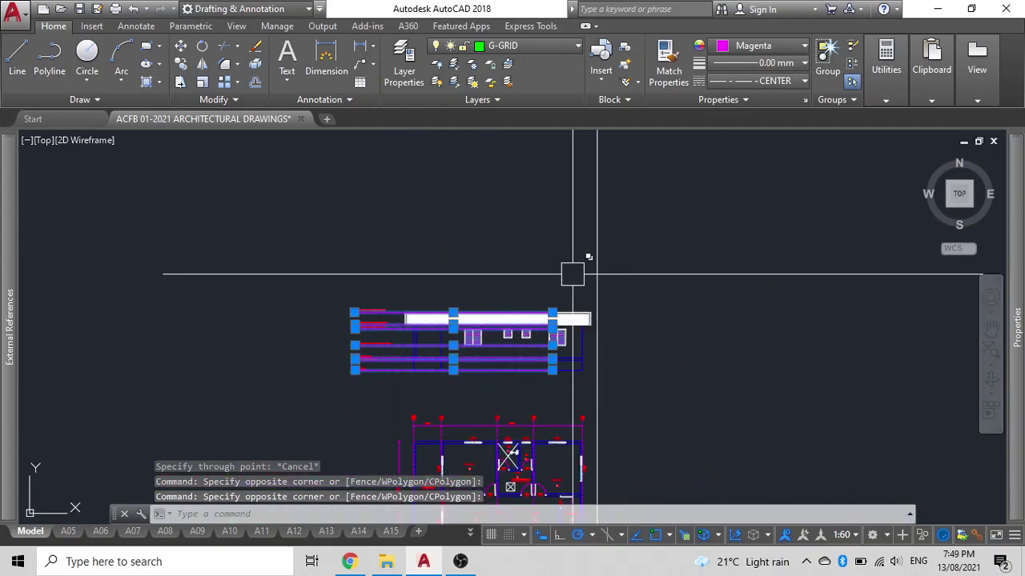
Add the roof-edge line as boundary and extend the lower level lines with crossing windows.
left_click(589, 254)
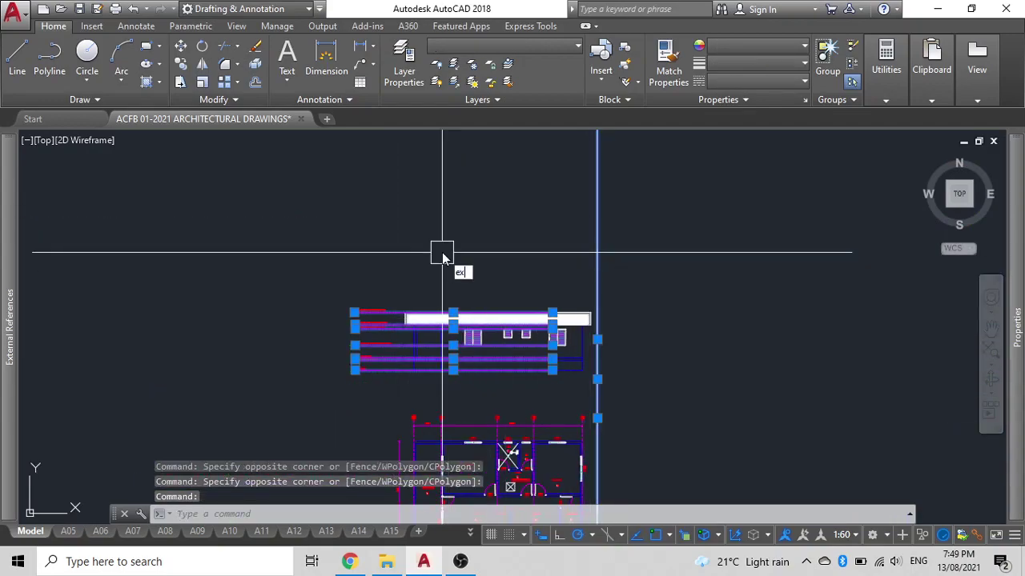
key("Return")
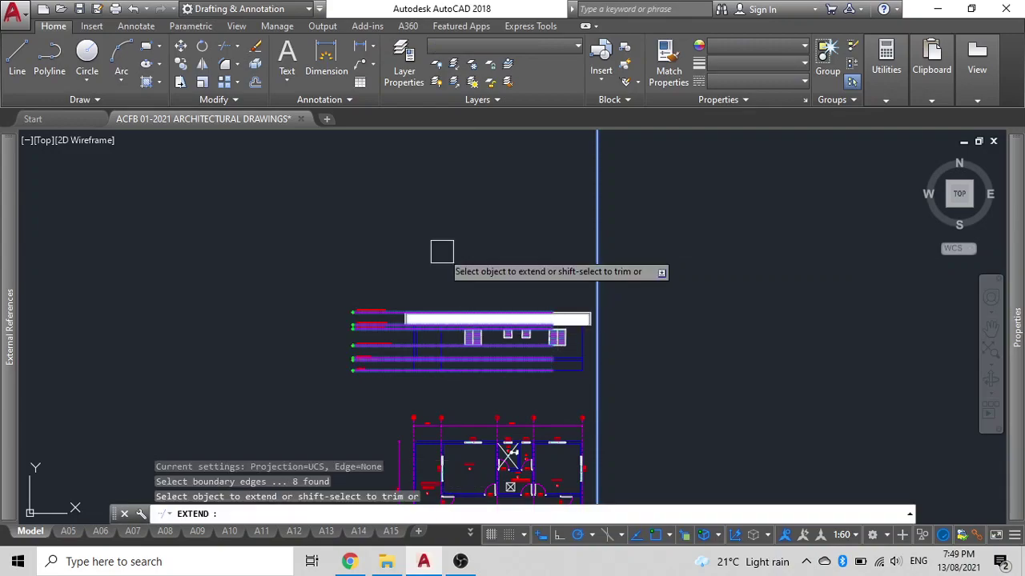
scroll(504, 376, "up", 3)
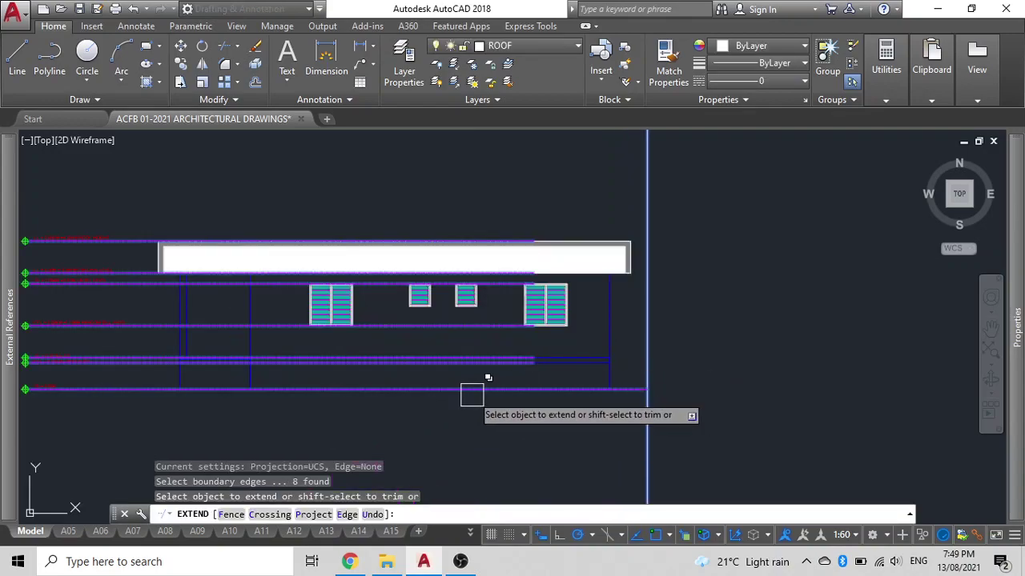
left_click(471, 395)
middle_click_drag(241, 443, 473, 393)
left_click(473, 392)
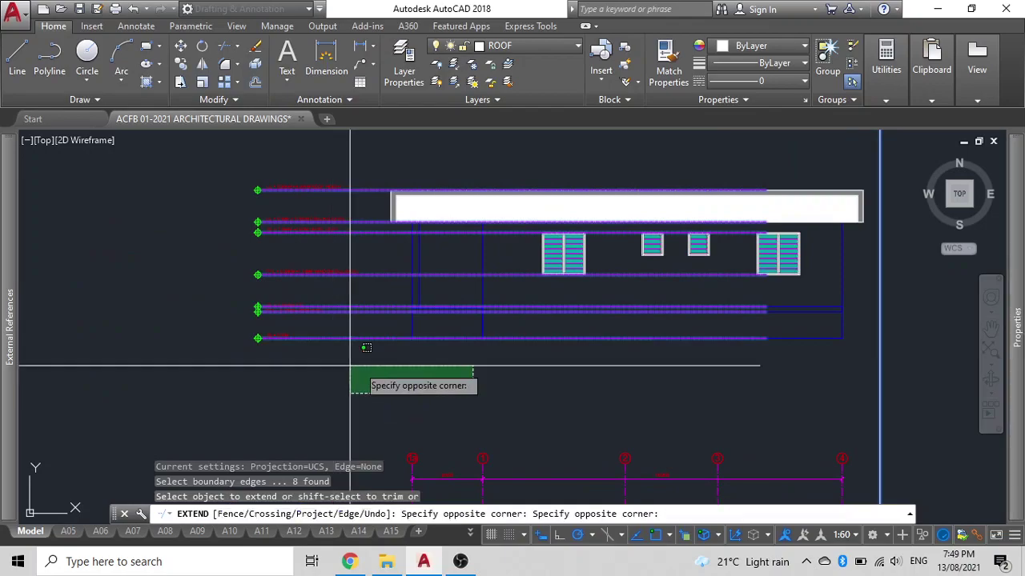
left_click(411, 400)
left_click(381, 364)
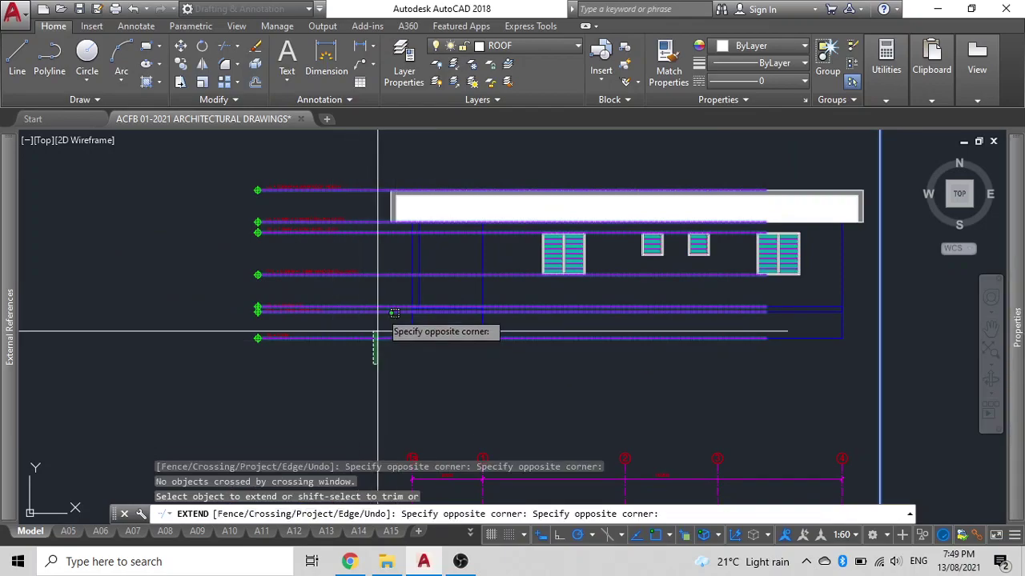
left_click(385, 244)
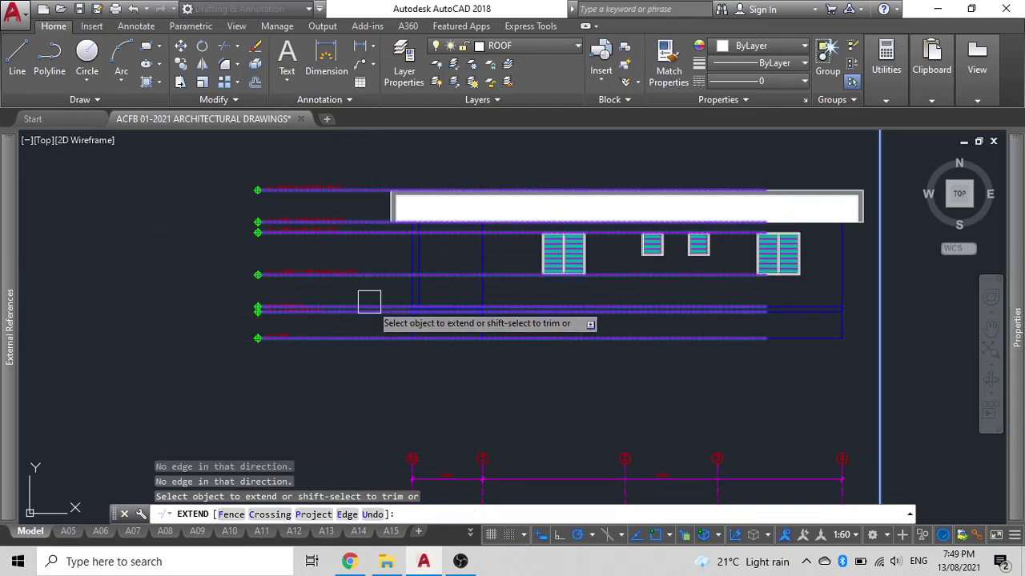
Extend the remaining lower level lines plus the fascia and top roof lines.
left_click(704, 275)
left_click(711, 307)
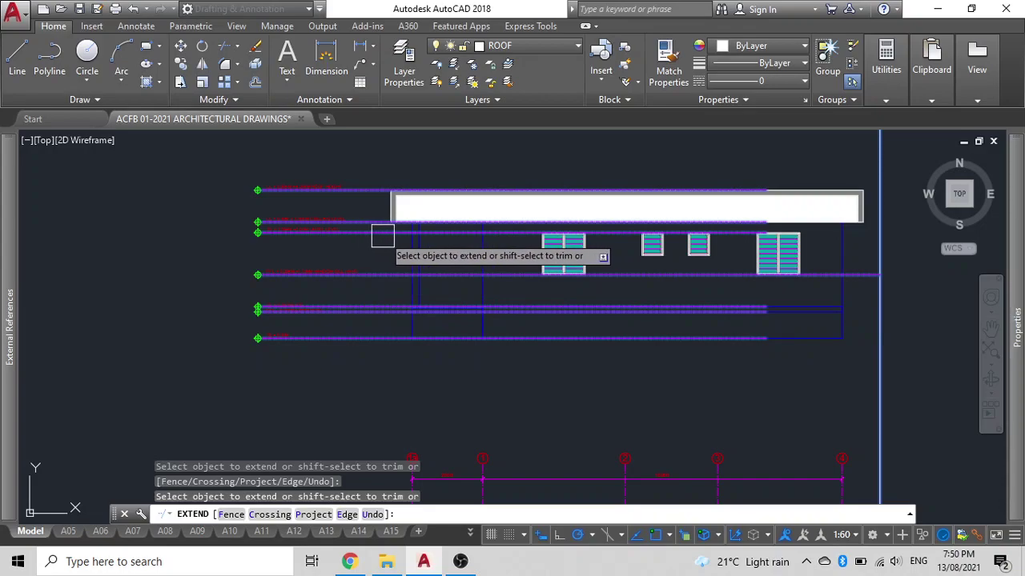
scroll(856, 204, "up", 4)
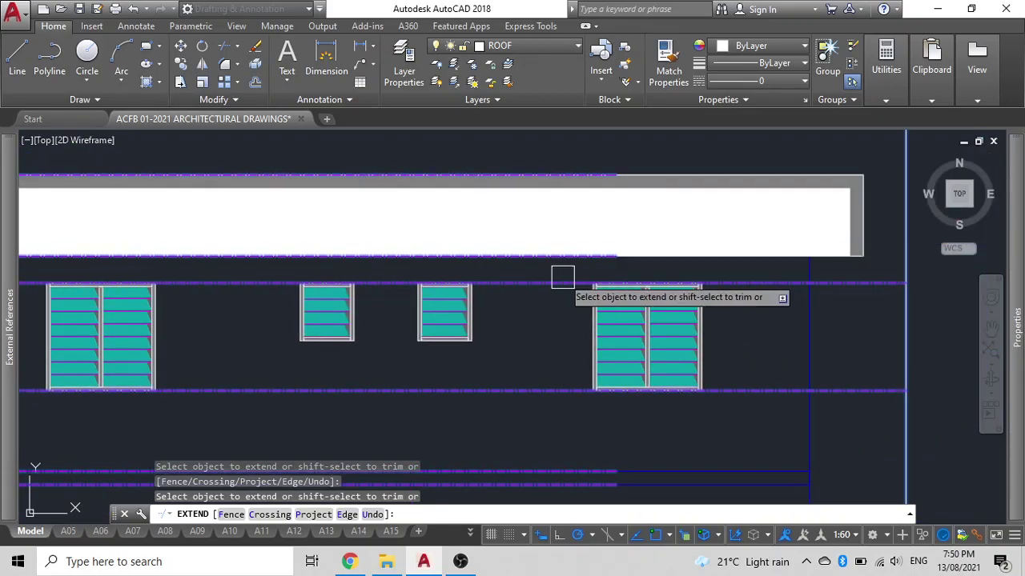
left_click(576, 255)
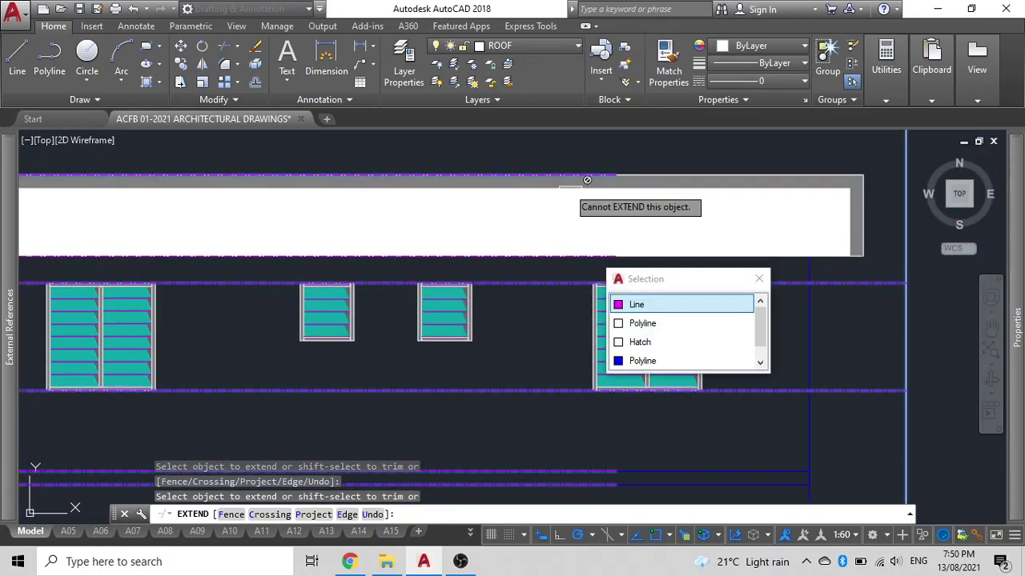
left_click(636, 305)
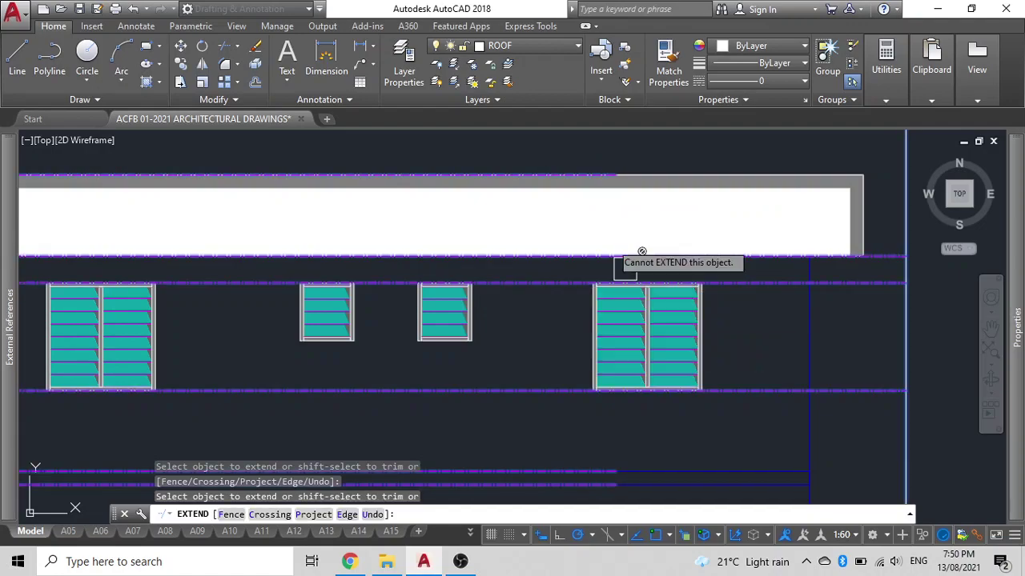
left_click(594, 176)
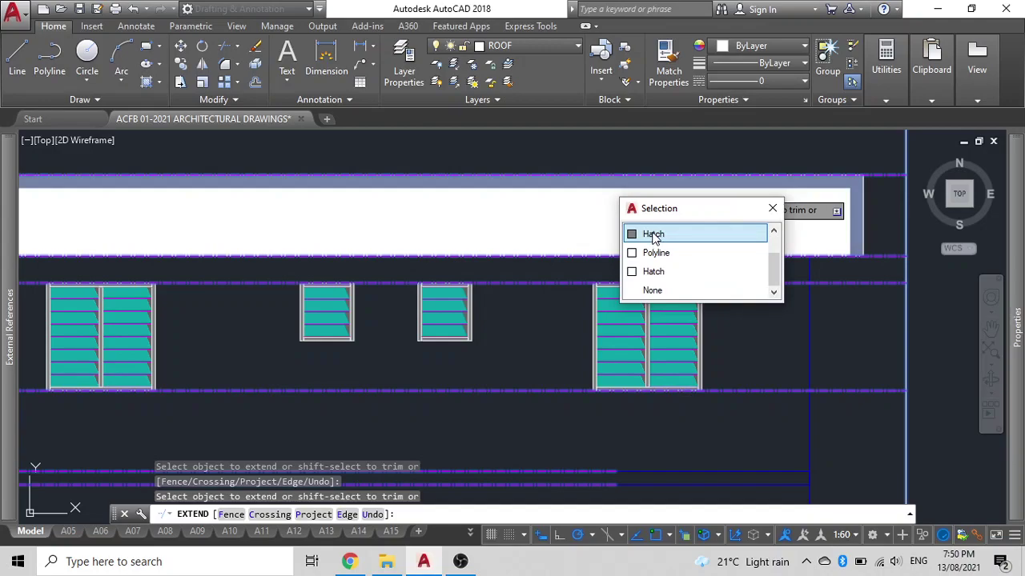
scroll(655, 237, "up", 2)
left_click(653, 235)
scroll(549, 280, "down", 5)
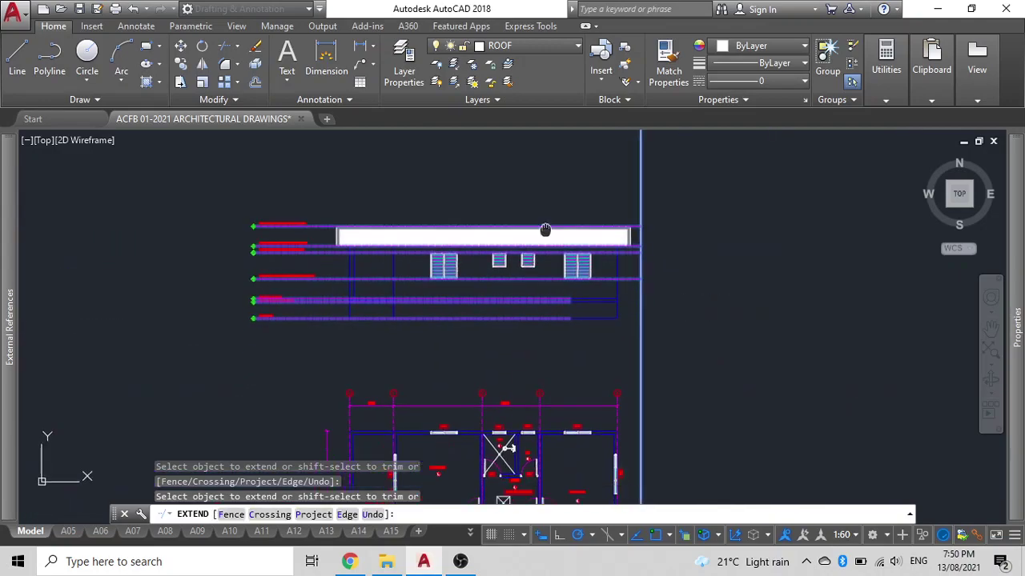
scroll(540, 236, "up", 4)
Extend the remaining roof and level lines to the roof-edge boundary.
left_click(558, 284)
scroll(559, 283, "down", 2)
left_click(630, 283)
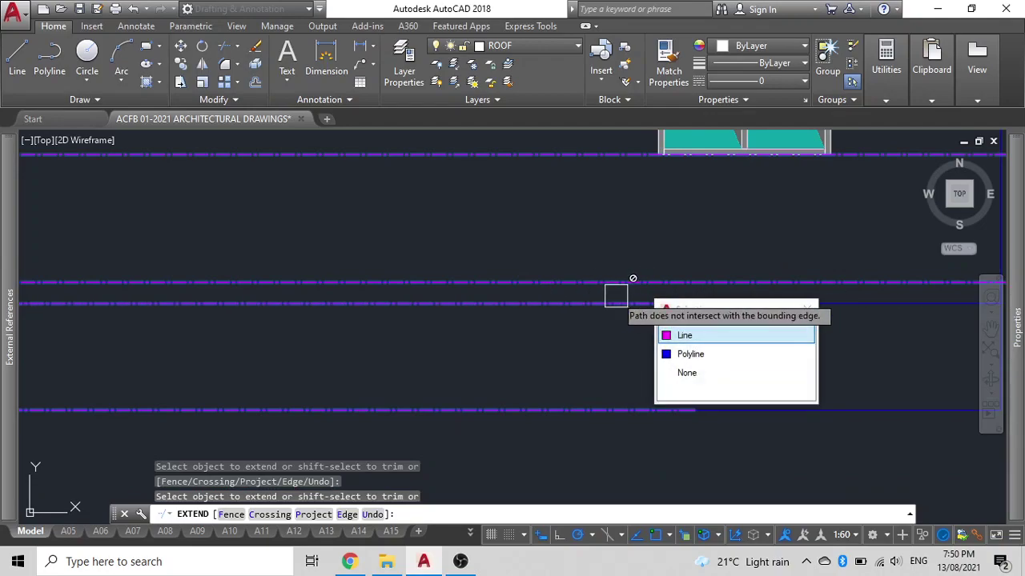
left_click(703, 338)
middle_click_drag(652, 305, 441, 265)
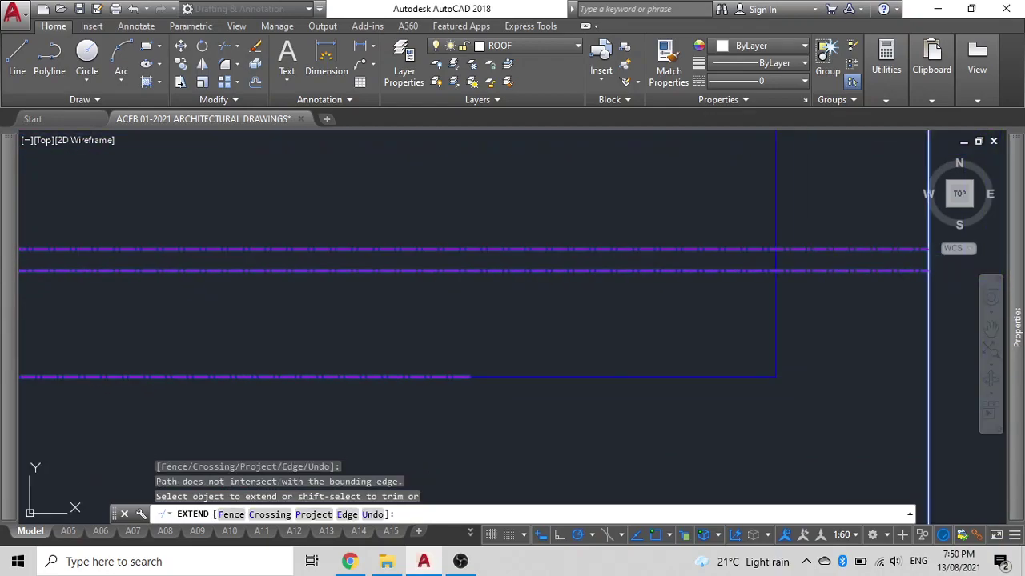
left_click(428, 268)
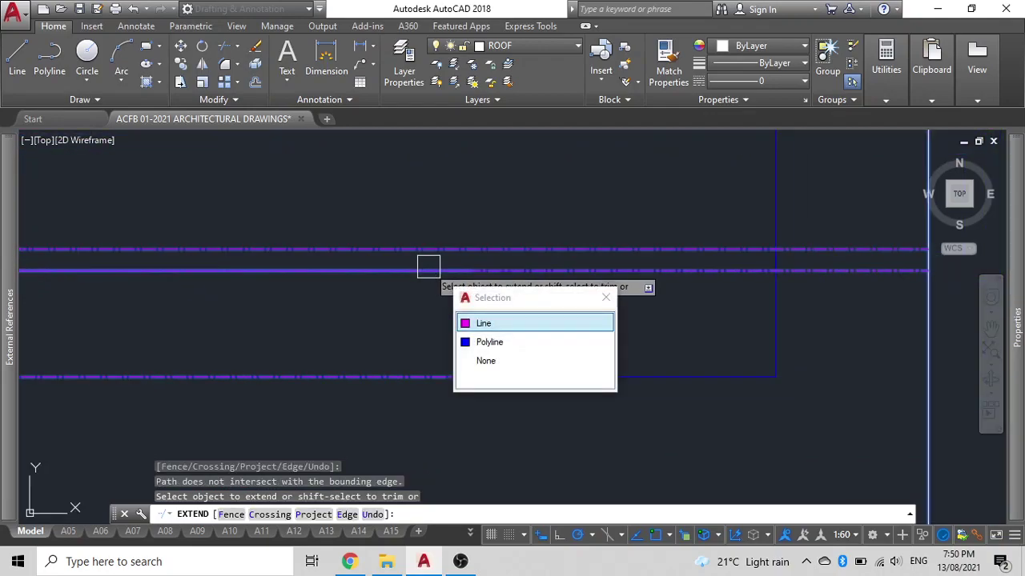
left_click(491, 324)
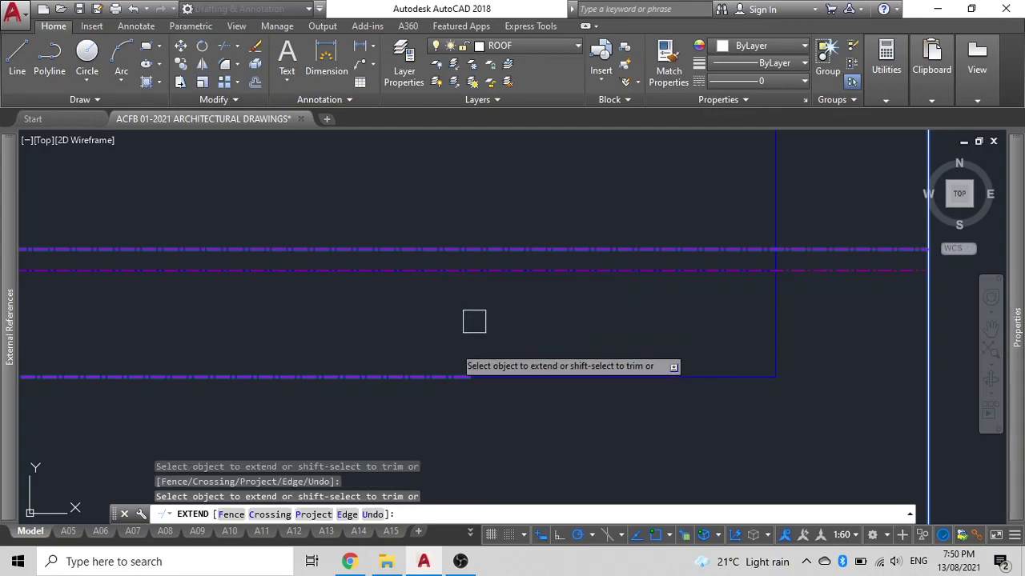
left_click(449, 374)
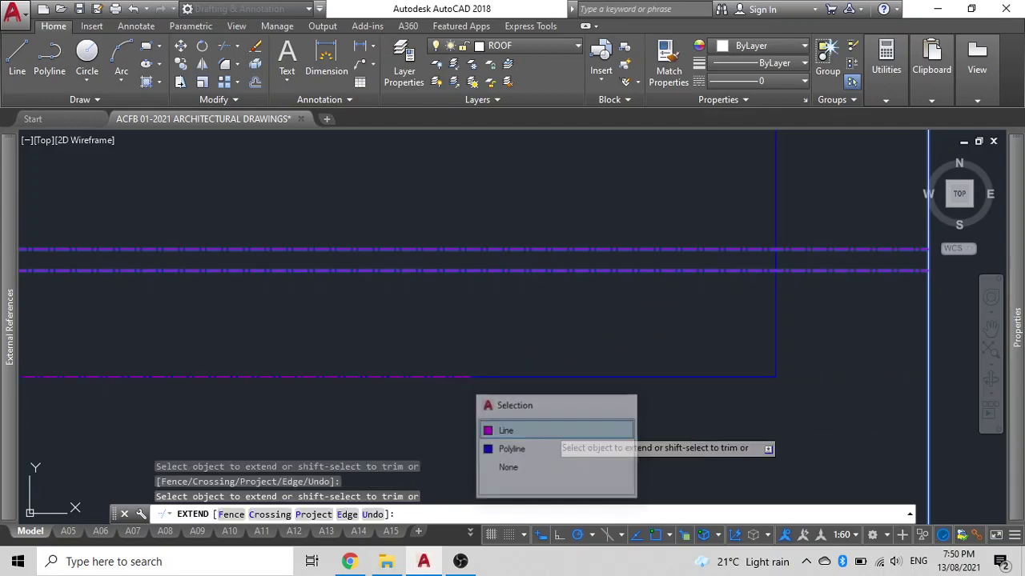
scroll(578, 369, "down", 2)
middle_click_drag(651, 280, 567, 366)
key("Escape")
scroll(467, 365, "down", 2)
Delete the temporary vertical boundary line.
middle_click_drag(485, 350, 654, 298)
left_click(761, 299)
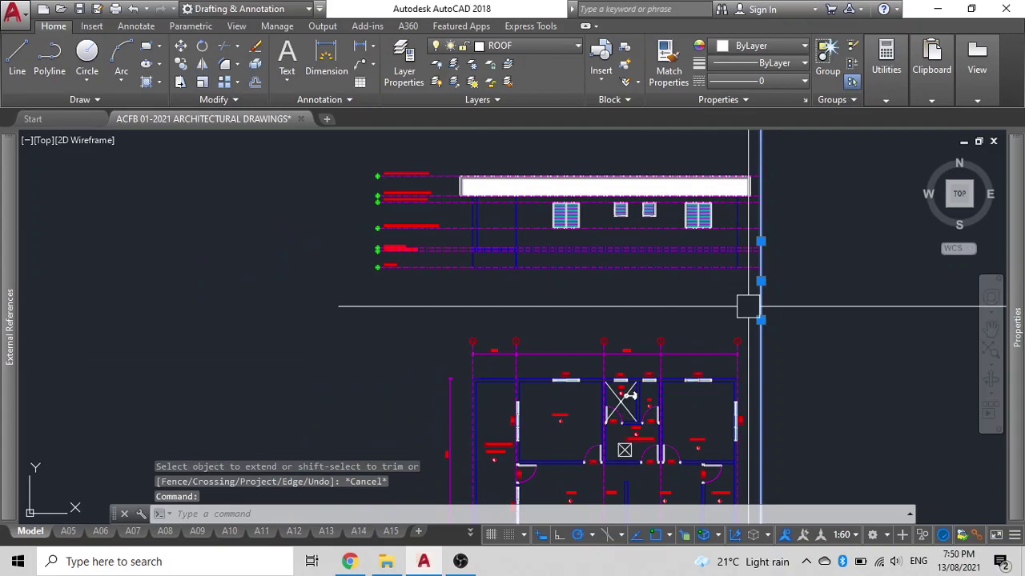
key("Delete")
Copy the floor plan's five vertical grid lines and bubbles up through elevation B.
left_click(790, 345)
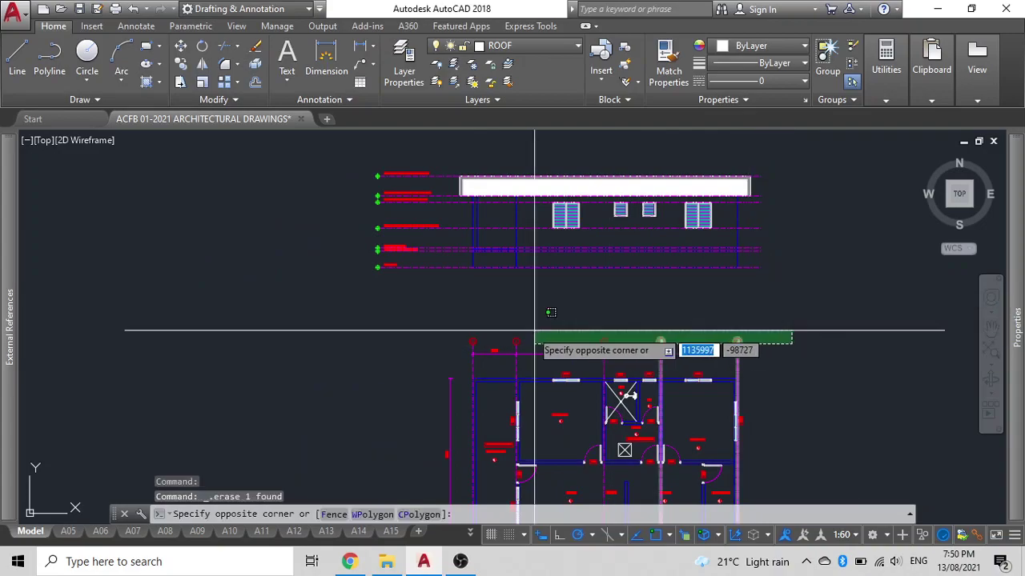
left_click(493, 315)
type("co")
key("Return")
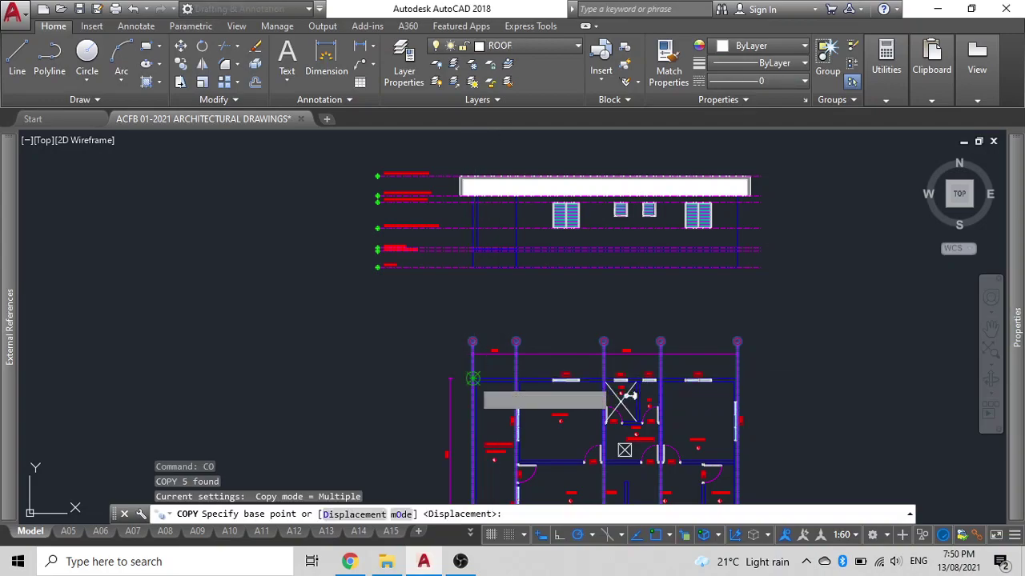
left_click(472, 378)
scroll(502, 166, "up", 3)
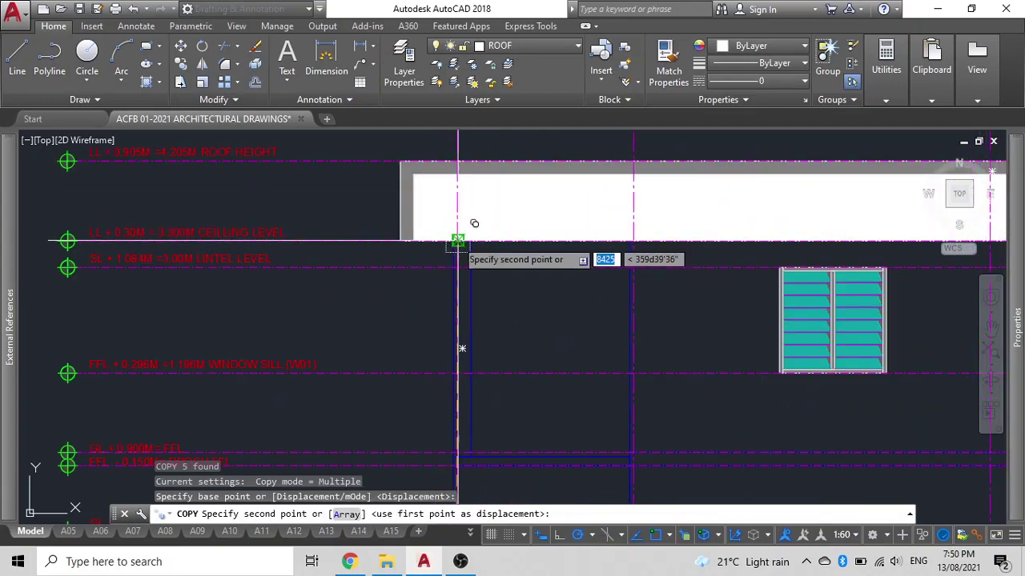
left_click(457, 160)
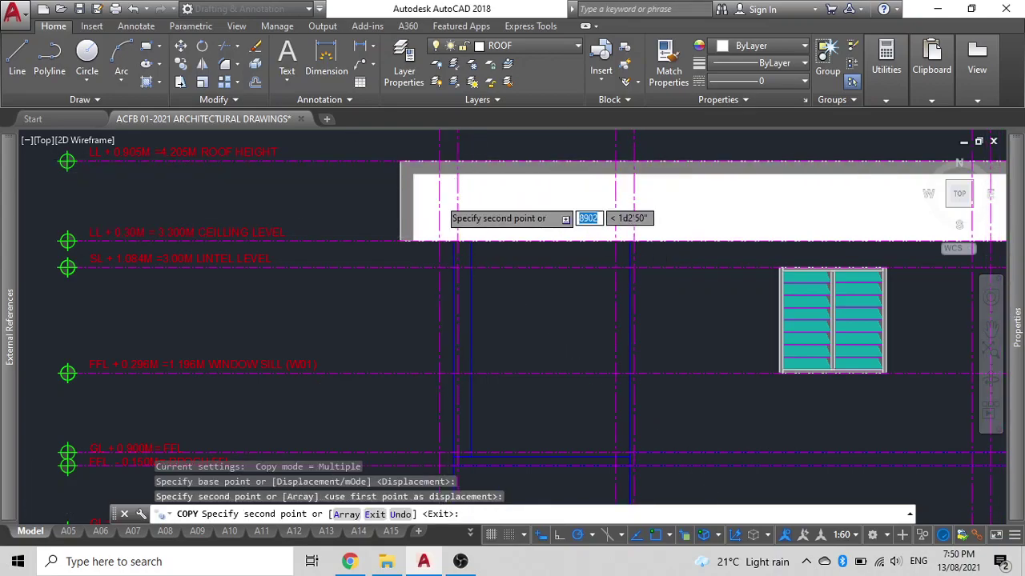
scroll(458, 200, "down", 4)
key("Escape")
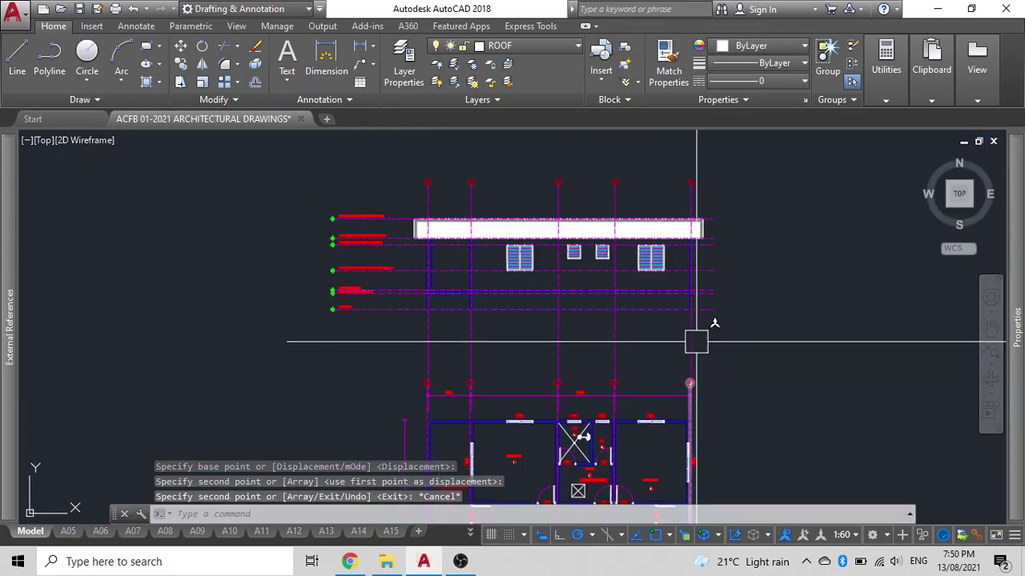
left_click(715, 345)
left_click(357, 332)
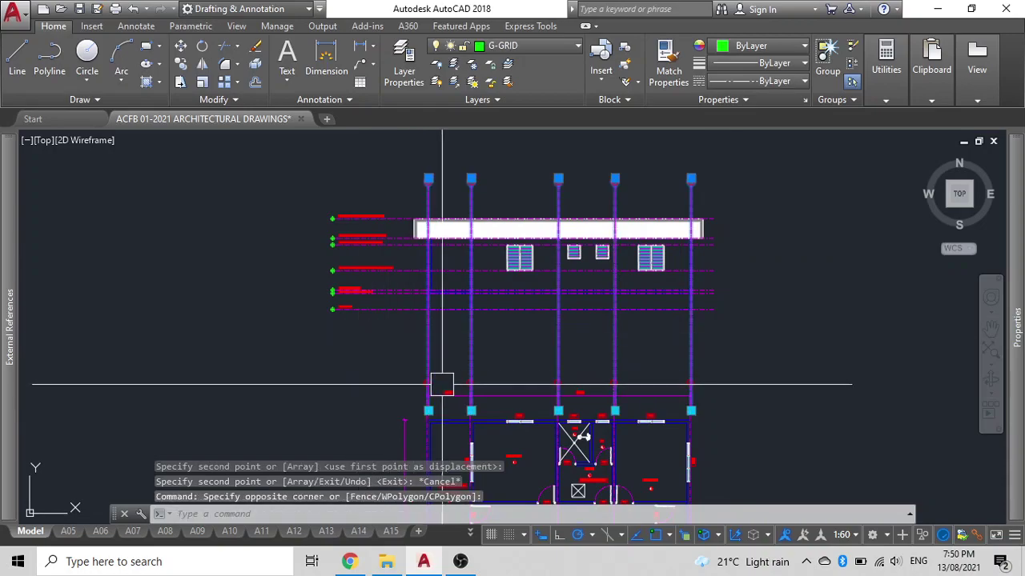
key("Escape")
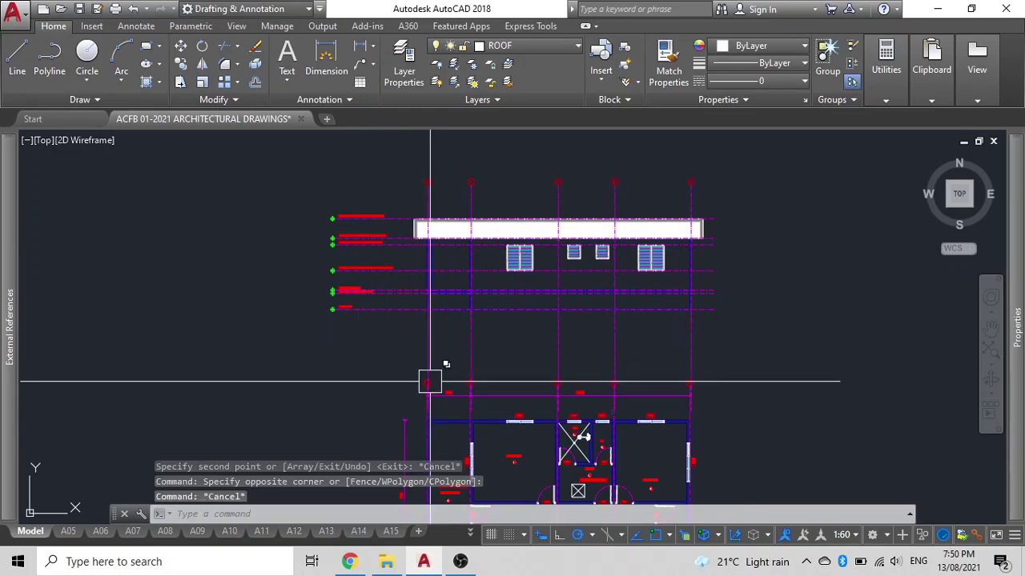